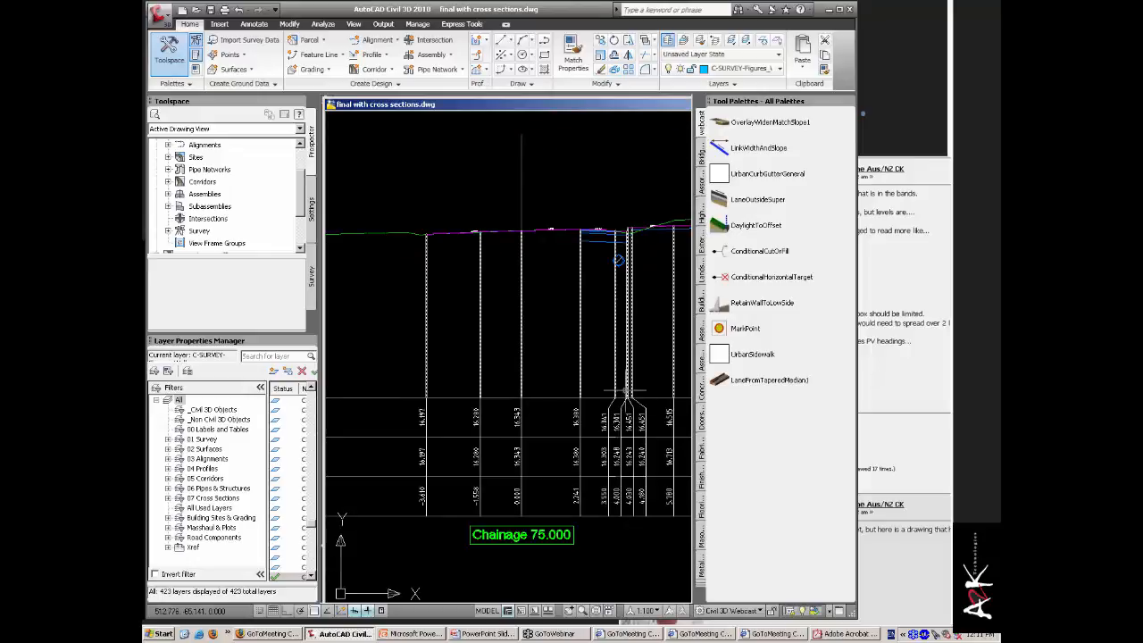
Step: Open the drawing "ANZ2010 with jogs2.dwg" from the Desktop folder
{"action": "scroll", "coordinate": [629, 378], "scroll_direction": "up", "scroll_amount": 2}
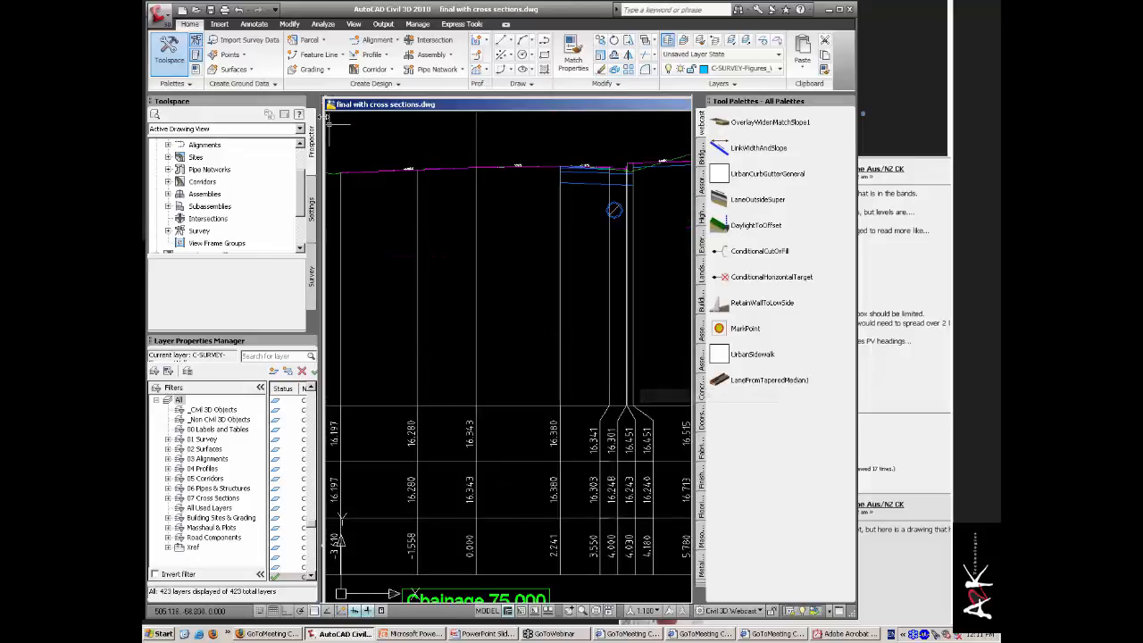
{"action": "left_click", "coordinate": [196, 11]}
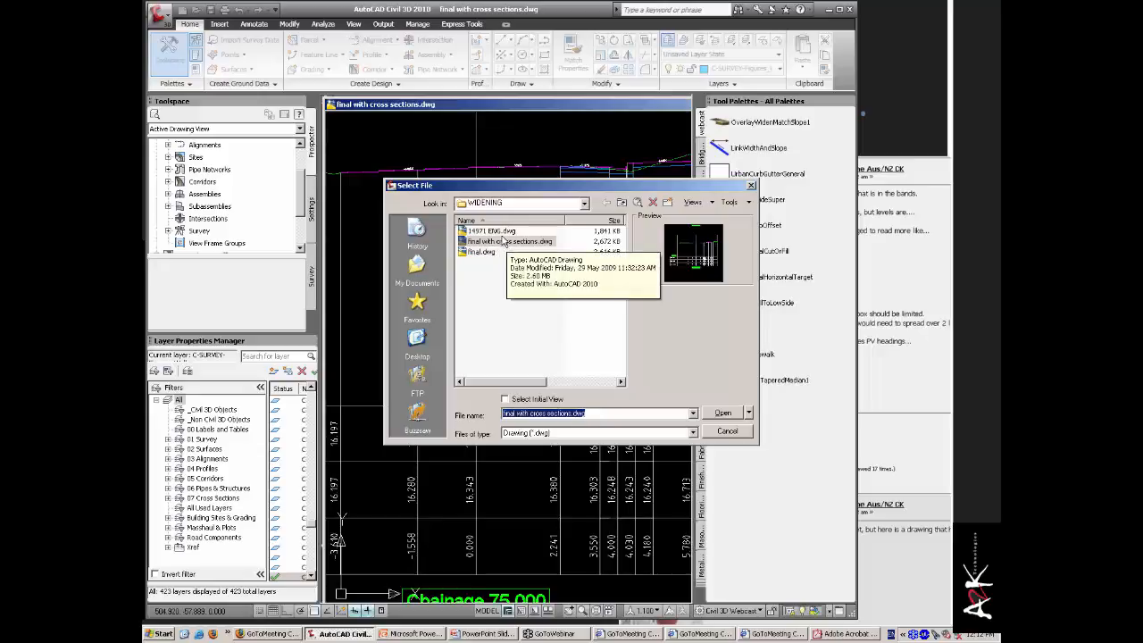
{"action": "left_click", "coordinate": [621, 203]}
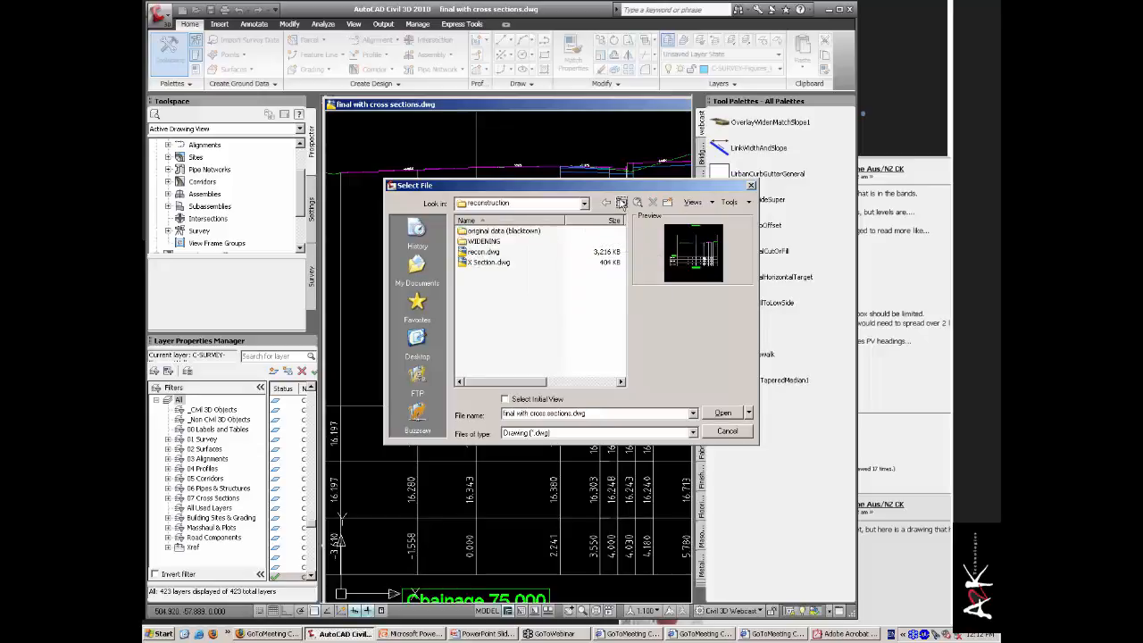
{"action": "left_click", "coordinate": [621, 202]}
{"action": "scroll", "coordinate": [619, 324], "scroll_direction": "down", "scroll_amount": 2}
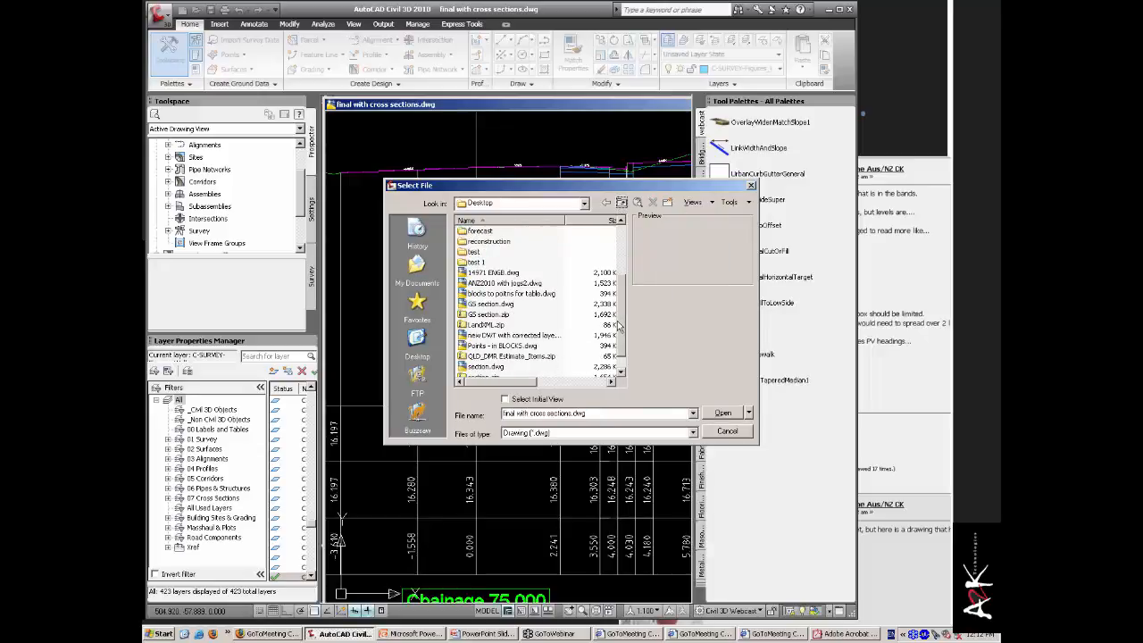
{"action": "scroll", "coordinate": [618, 332], "scroll_direction": "down", "scroll_amount": 1}
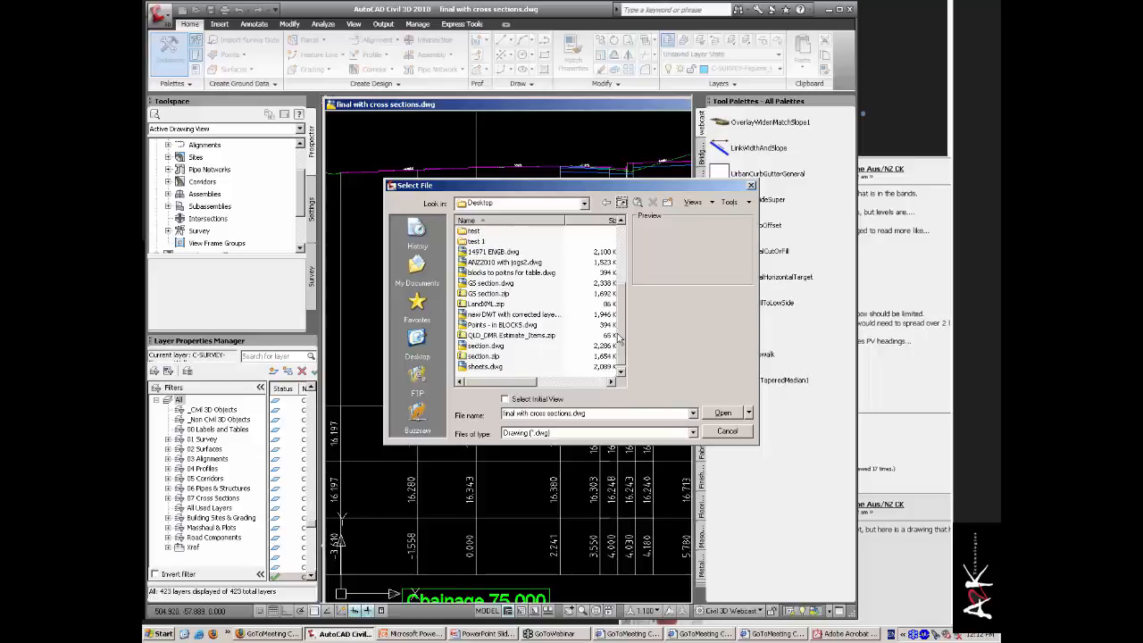
{"action": "left_click", "coordinate": [492, 345]}
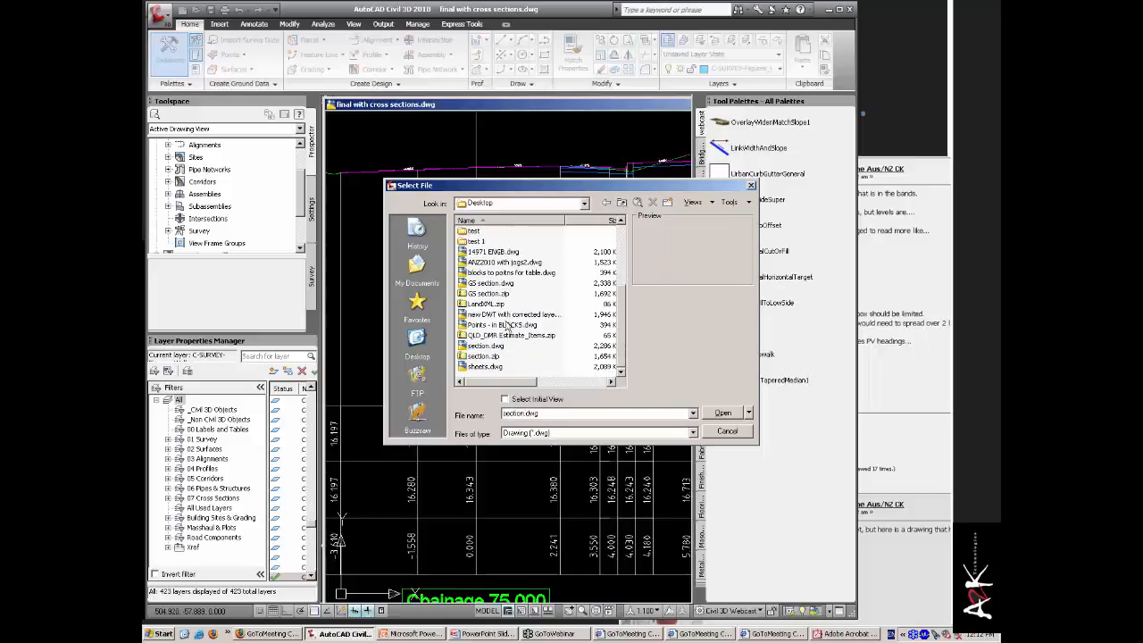
{"action": "left_click", "coordinate": [515, 262]}
{"action": "left_click", "coordinate": [725, 413]}
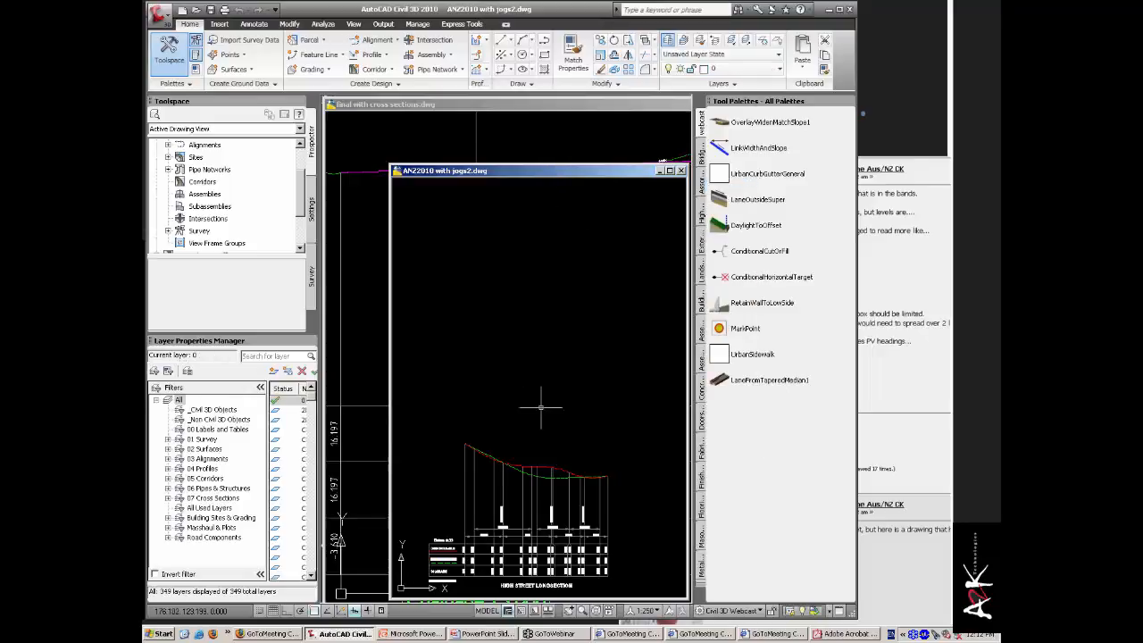
Step: Inspect the band values and their kinked leader lines in the High Street longsection
{"action": "middle_click_drag", "start_coordinate": [551, 479], "coordinate": [577, 356]}
{"action": "scroll", "coordinate": [576, 402], "scroll_direction": "up", "scroll_amount": 5}
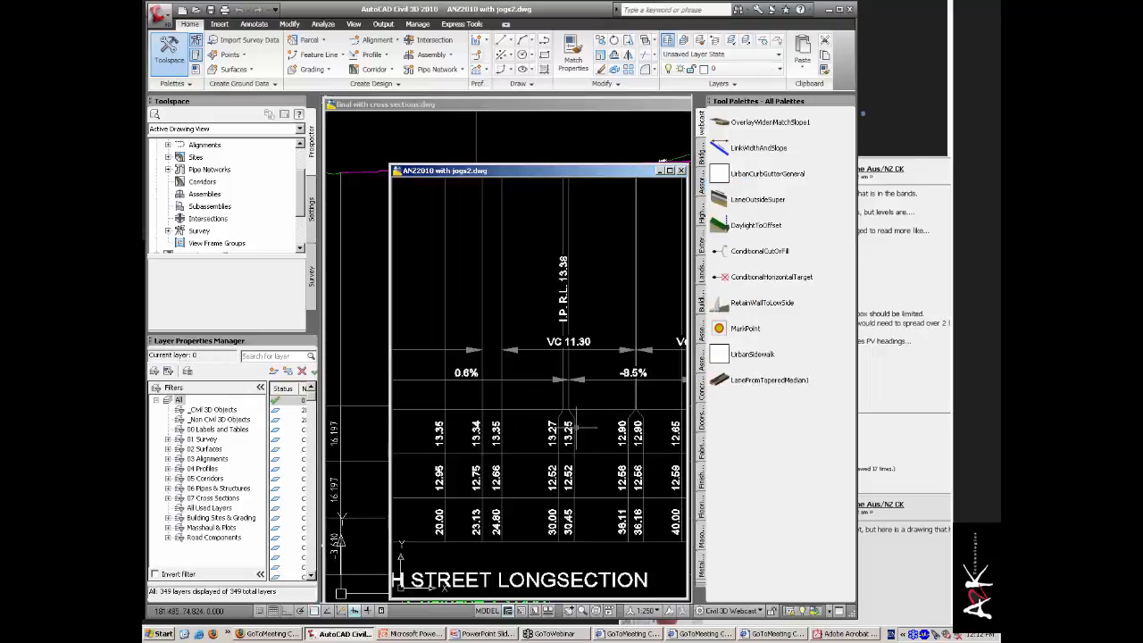
{"action": "scroll", "coordinate": [596, 430], "scroll_direction": "up", "scroll_amount": 2}
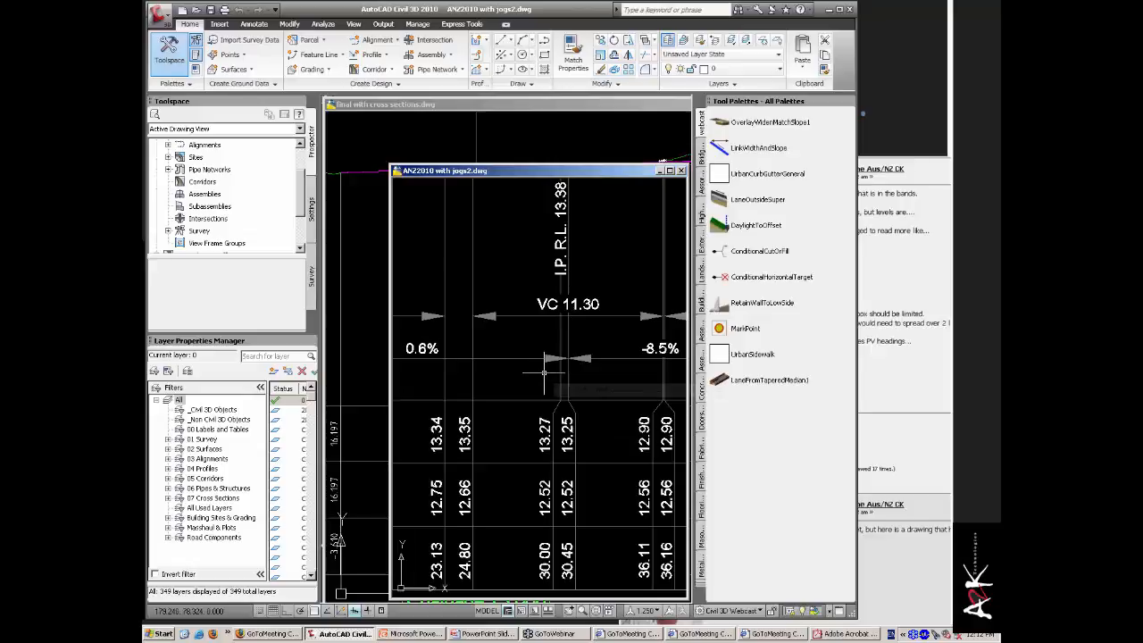
Step: Close the "ANZ2010 with jogs2.dwg" drawing and switch to the PowerPoint slide show
{"action": "left_click", "coordinate": [397, 169]}
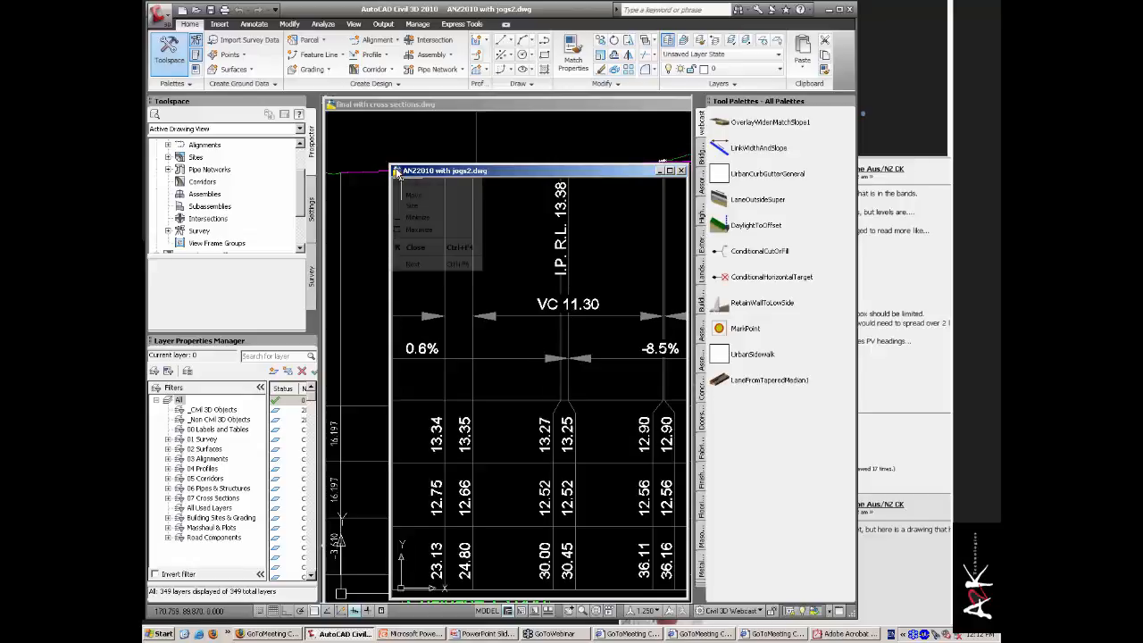
{"action": "left_click", "coordinate": [462, 230]}
{"action": "left_click", "coordinate": [500, 331]}
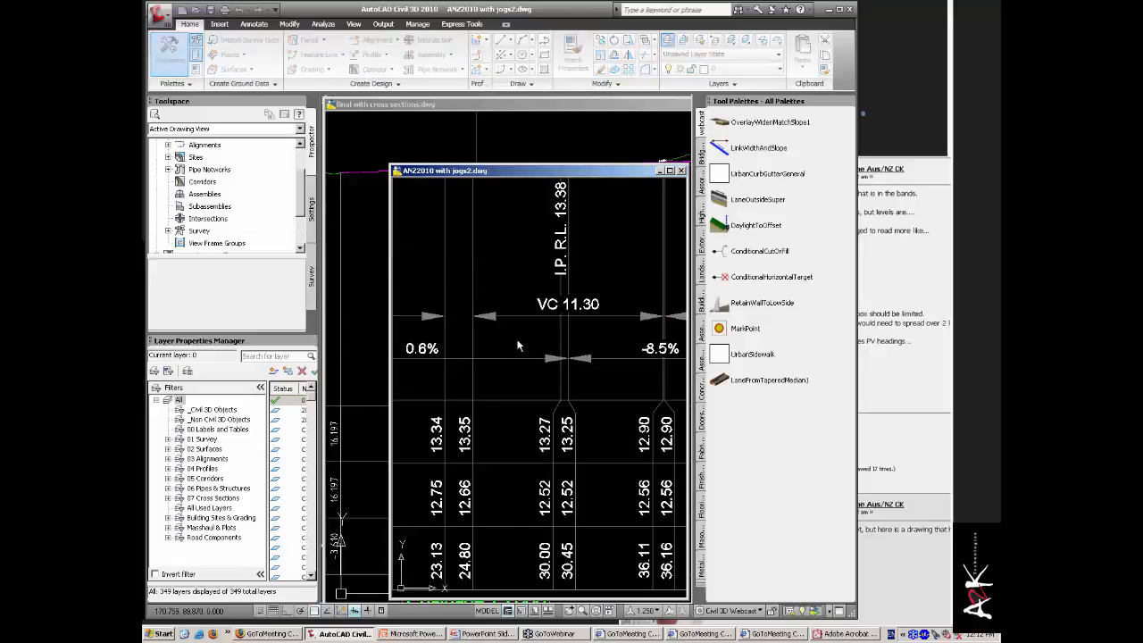
{"action": "left_click", "coordinate": [487, 633]}
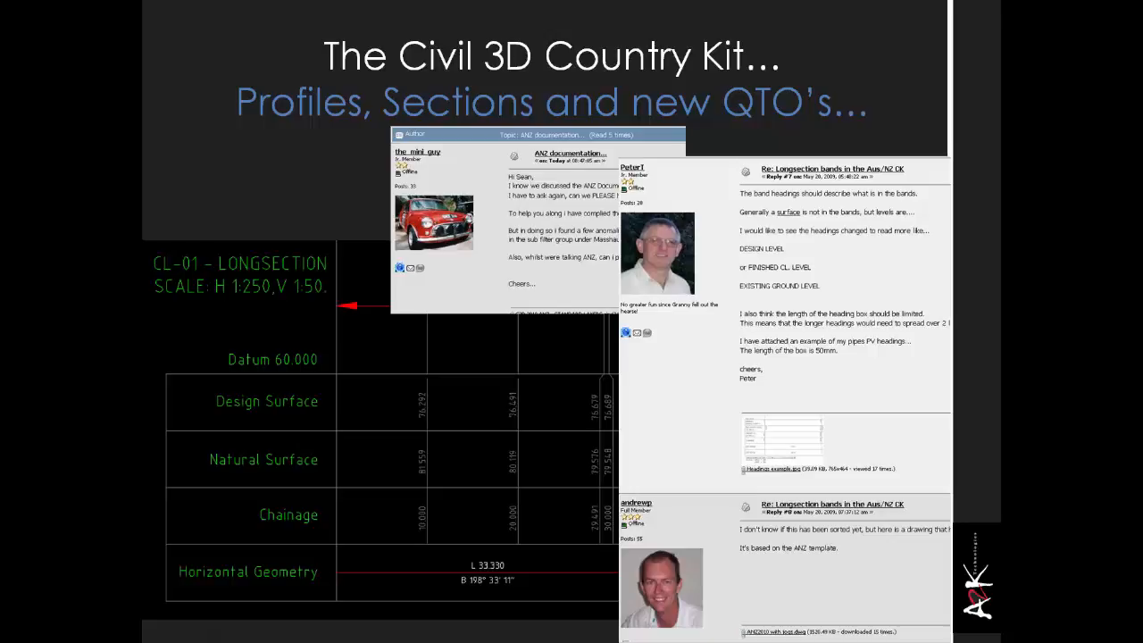
Step: Switch back to AutoCAD Civil 3D with the "final with cross sections.dwg" drawing
{"action": "key", "text": "alt+Tab"}
{"action": "key", "text": "alt+Tab"}
{"action": "key", "text": "alt+Tab"}
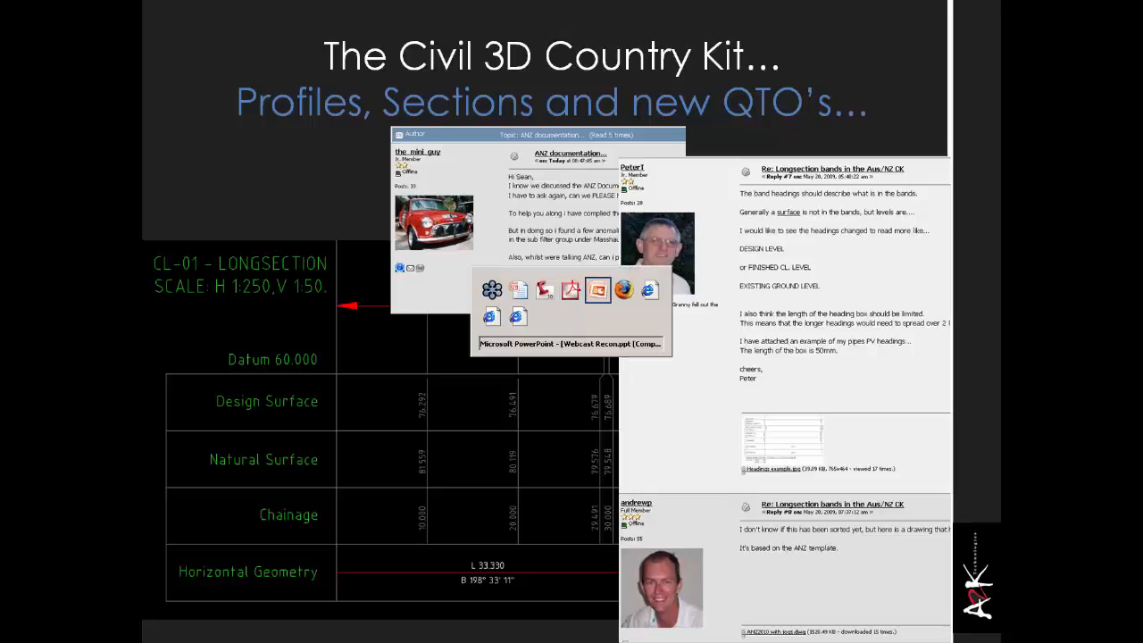
{"action": "key", "text": "alt+Tab"}
{"action": "key", "text": "alt+Tab"}
{"action": "key", "text": "alt+Tab"}
{"action": "key", "text": "alt+Tab"}
{"action": "key", "text": "alt+Tab"}
{"action": "key", "text": "alt+Tab"}
{"action": "key", "text": "alt+Tab"}
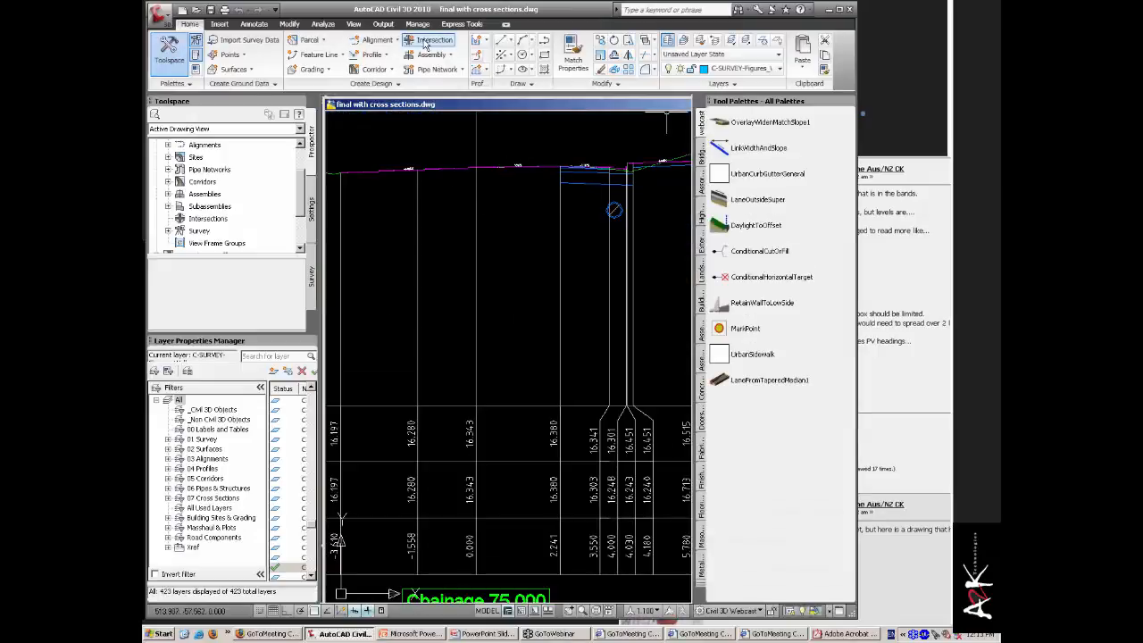
Step: Open the QTO Manager and expand the QLD Main Roads sample pay items to examine their categories
{"action": "left_click", "coordinate": [324, 24]}
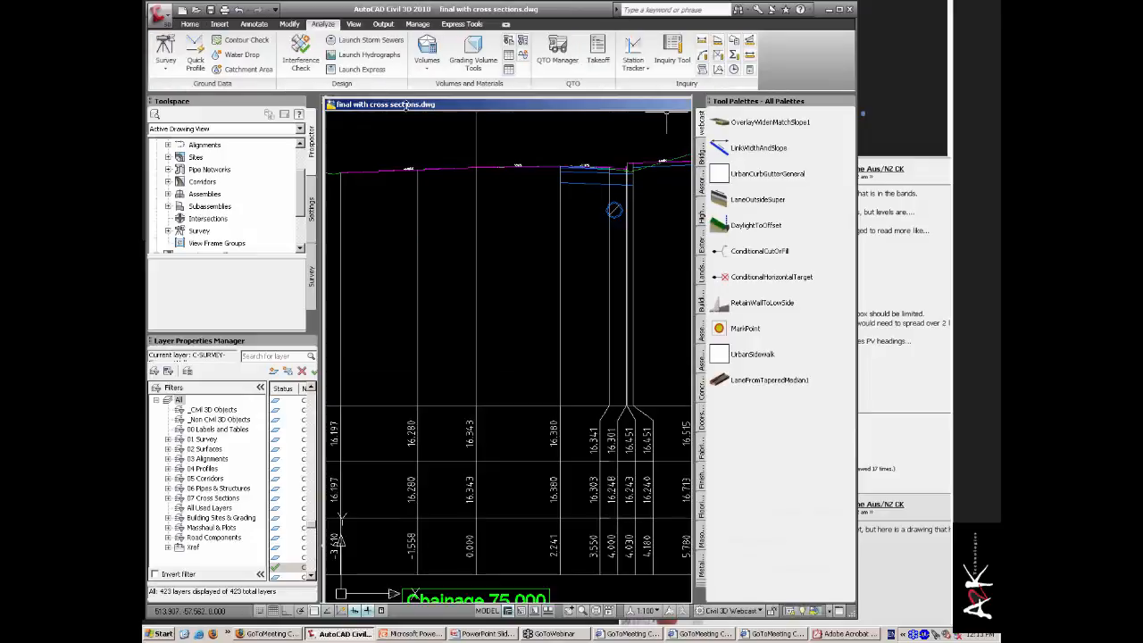
{"action": "left_click", "coordinate": [560, 55]}
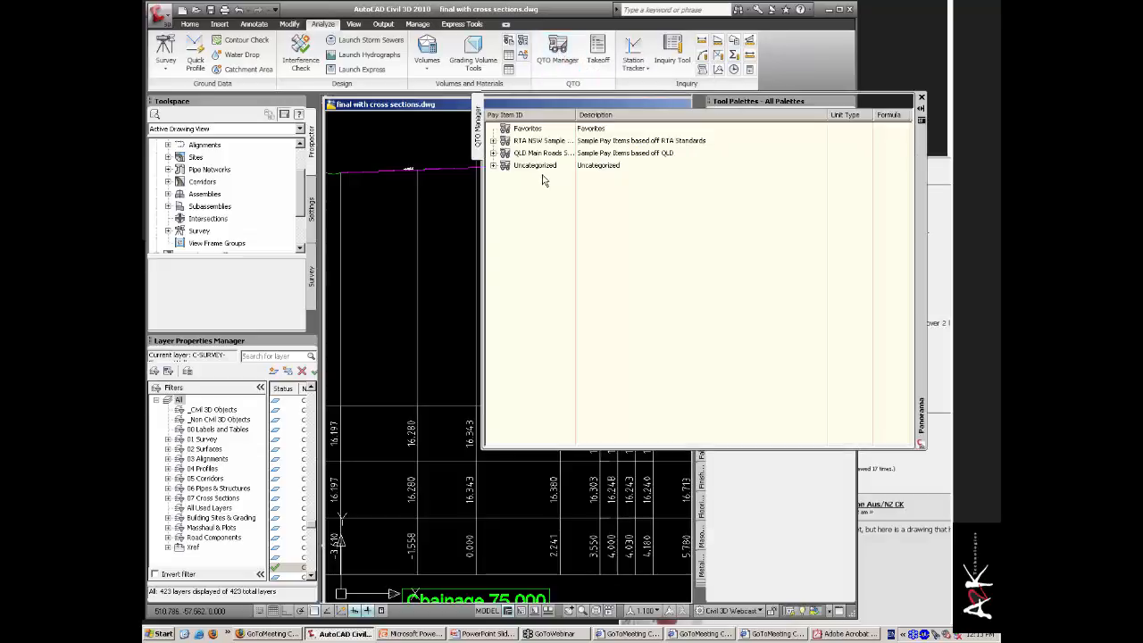
{"action": "left_click", "coordinate": [493, 153]}
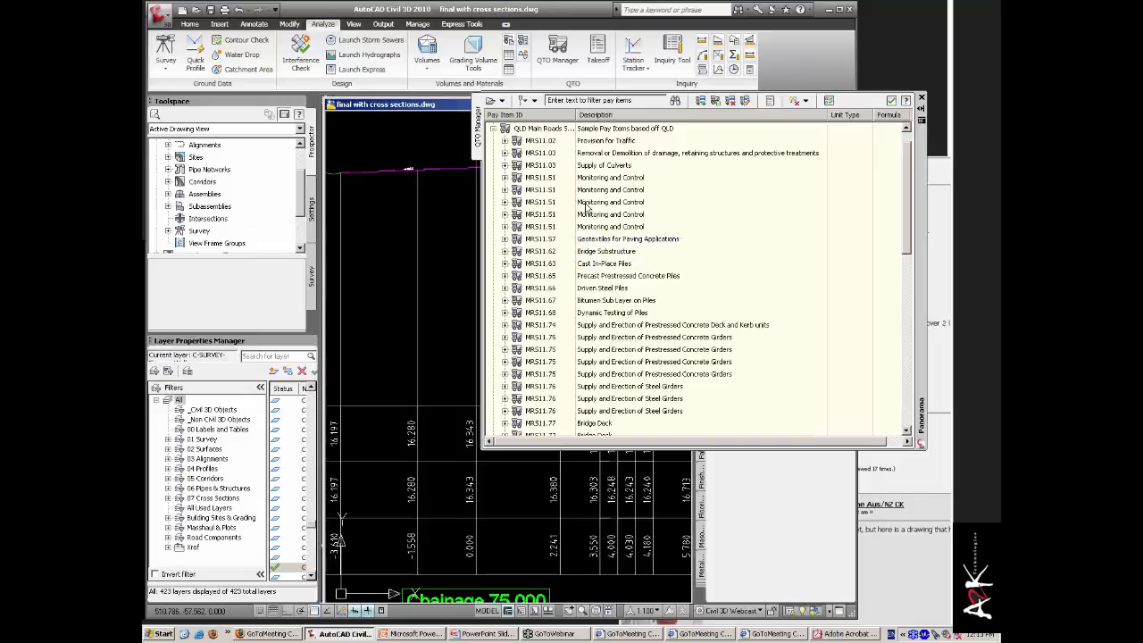
{"action": "left_click", "coordinate": [549, 130]}
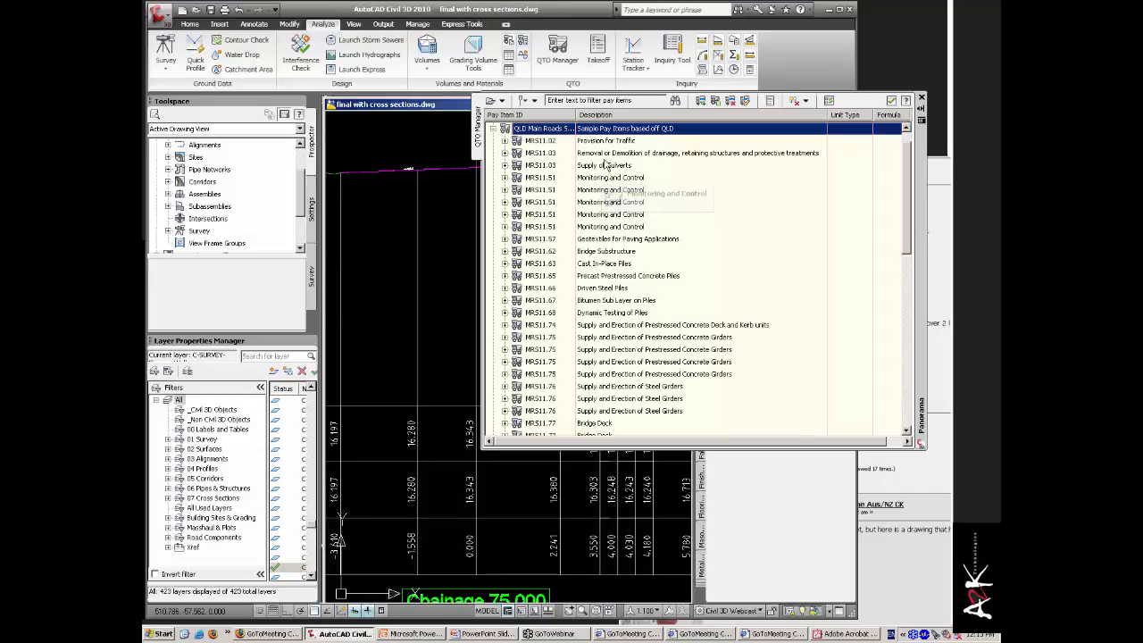
Step: Return to the PowerPoint slide show and advance to the Rehab Subassemblies slide
{"action": "left_click", "coordinate": [904, 12]}
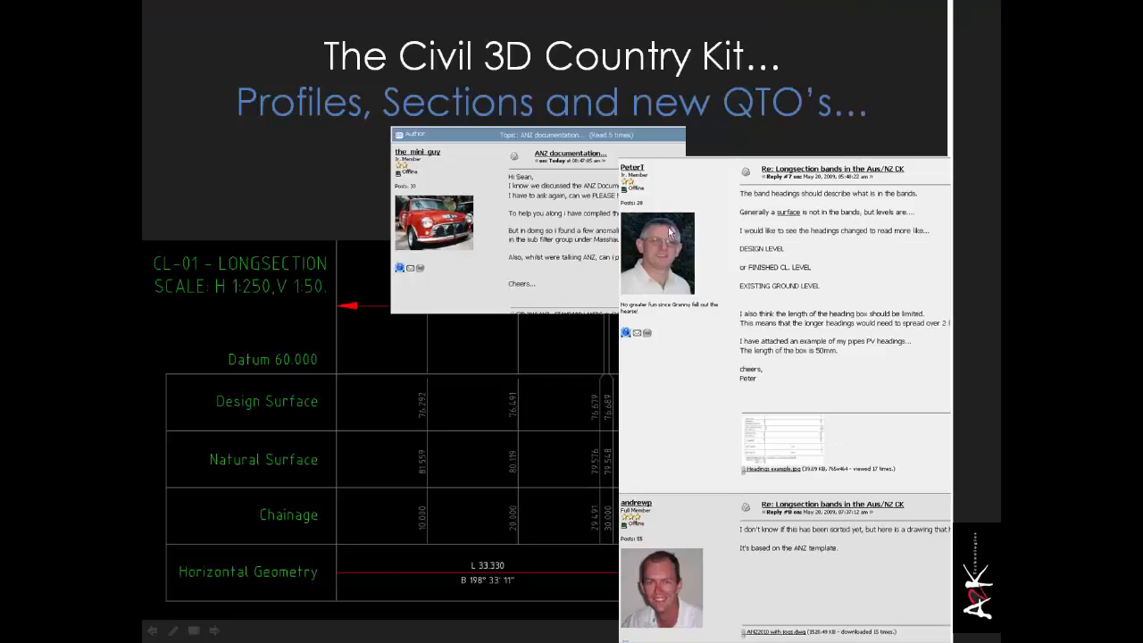
{"action": "left_click", "coordinate": [724, 131]}
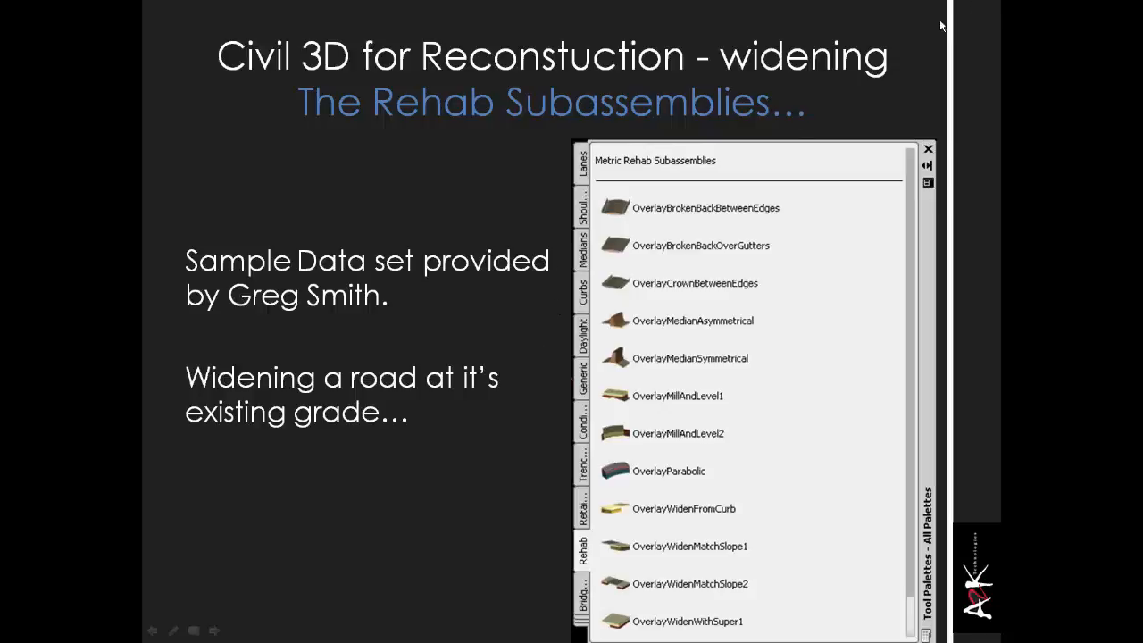
Step: Switch to AutoCAD Civil 3D, maximize its window and display the "14971 ENG.dwg" drawing maximized
{"action": "key", "text": "alt+Tab"}
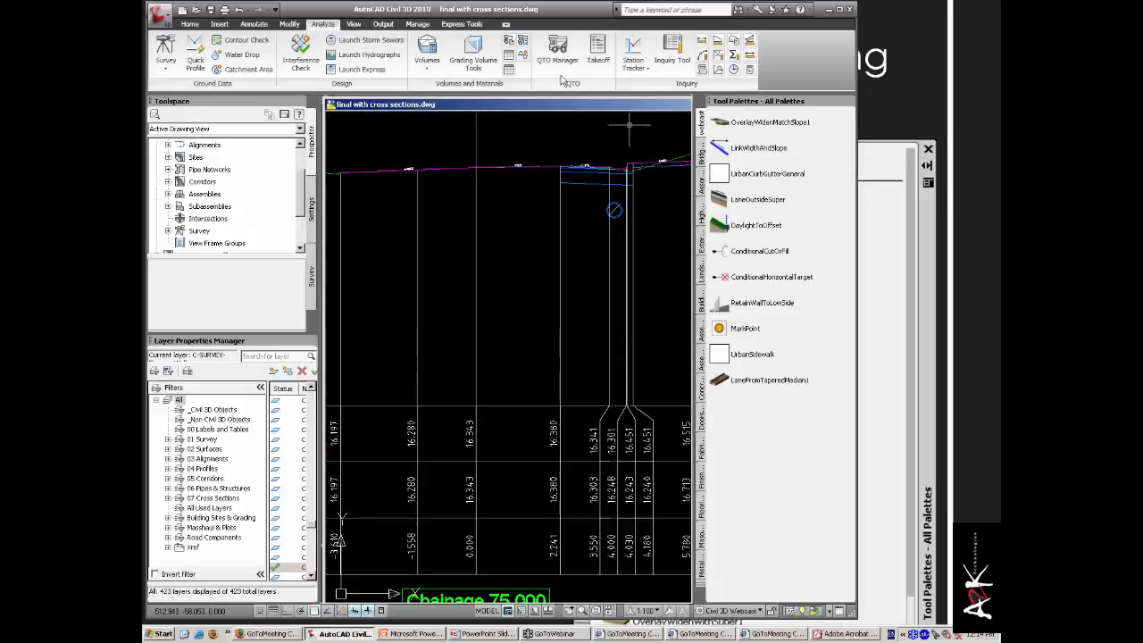
{"action": "double_click", "coordinate": [540, 12]}
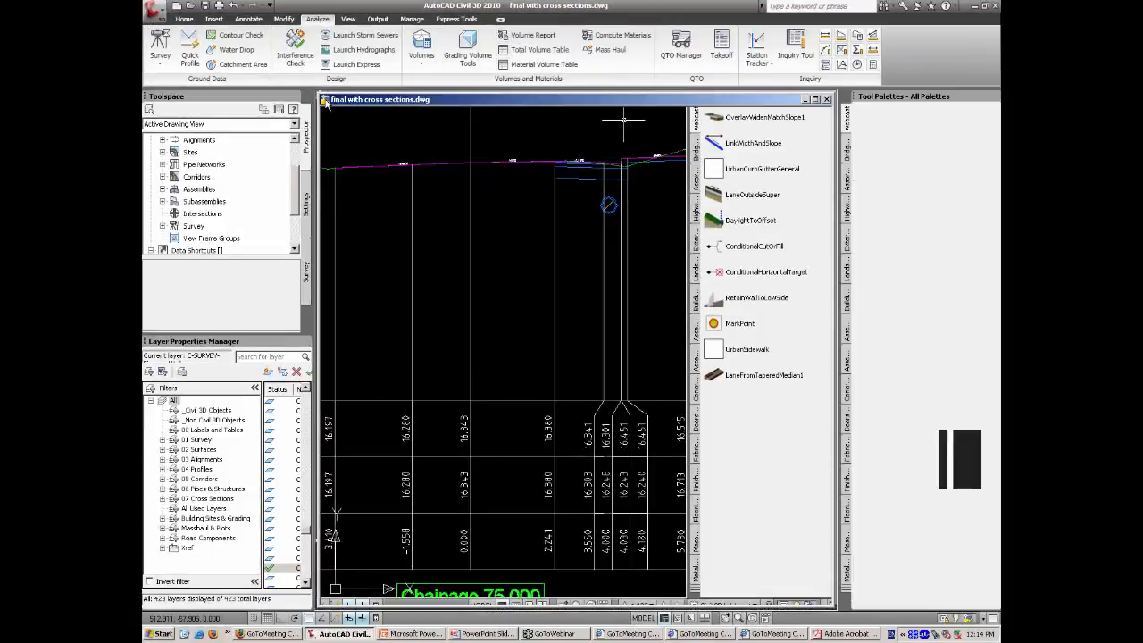
{"action": "left_click", "coordinate": [324, 99]}
{"action": "left_click_drag", "start_coordinate": [405, 101], "coordinate": [676, 299]}
{"action": "left_click", "coordinate": [614, 98]}
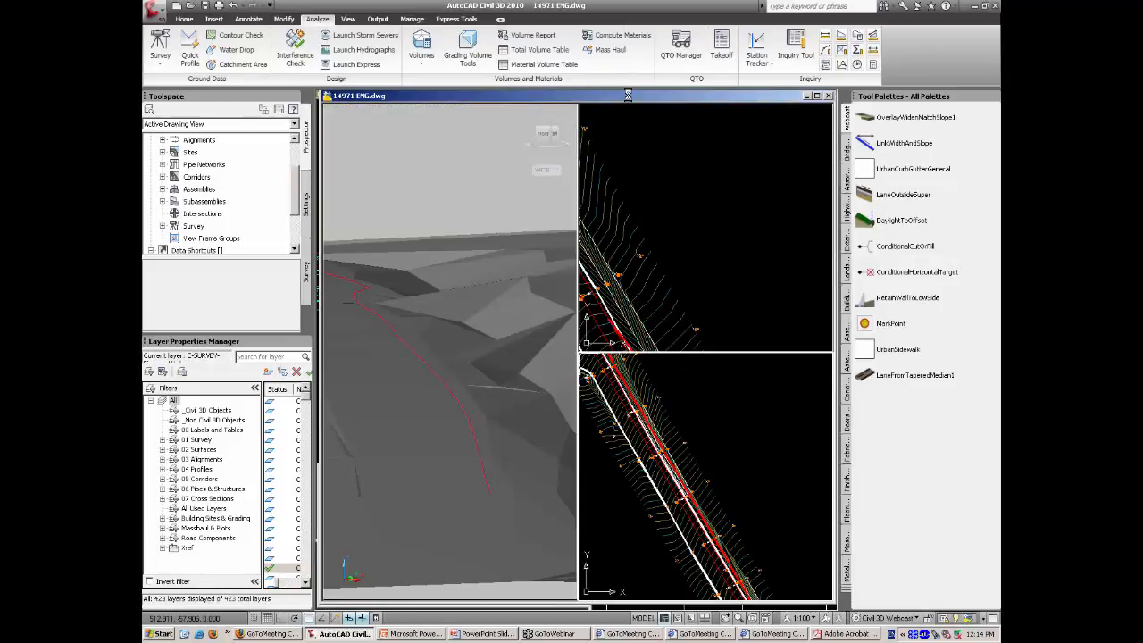
{"action": "double_click", "coordinate": [625, 98]}
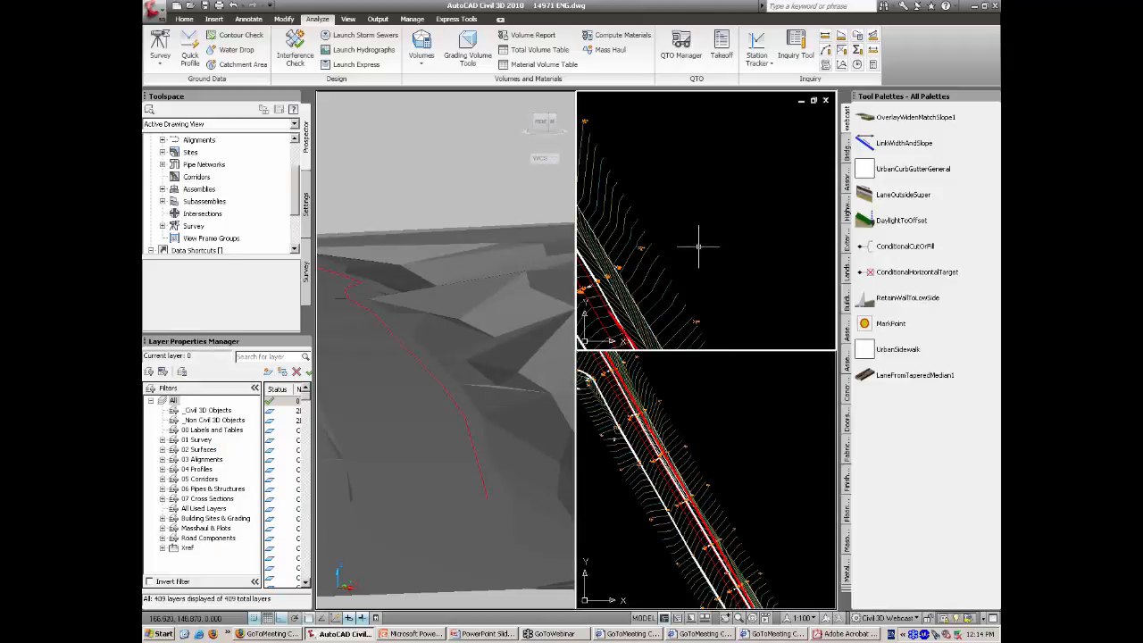
Step: Examine the road edge in the upper plan viewport and the existing surface's triangulation in the 3D viewport
{"action": "middle_click_drag", "start_coordinate": [694, 245], "coordinate": [744, 158]}
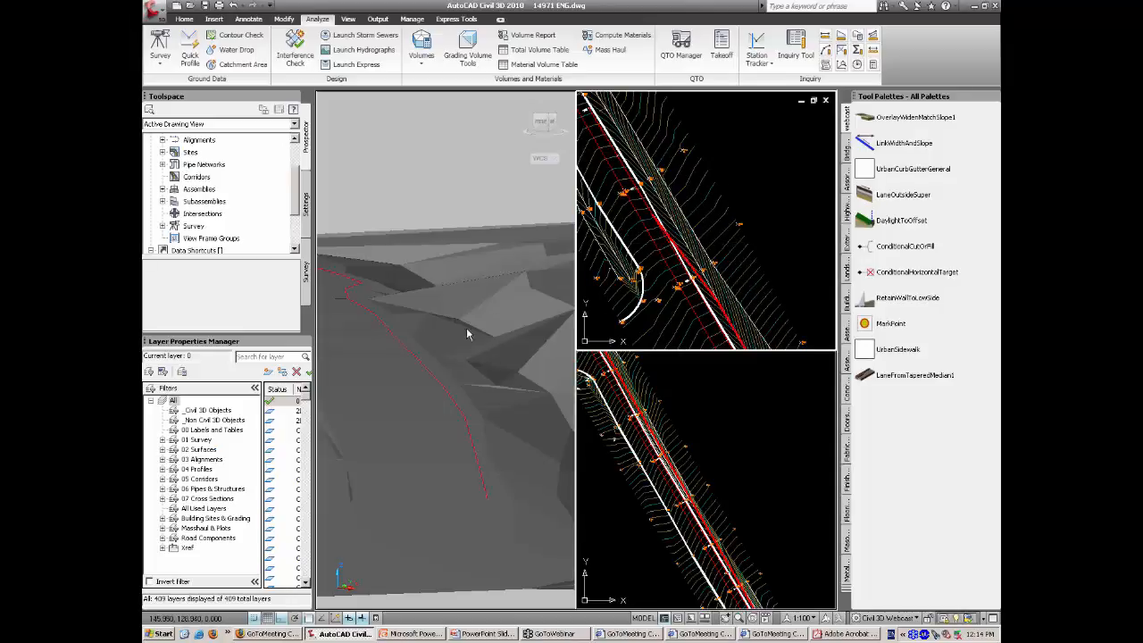
{"action": "left_click", "coordinate": [454, 203]}
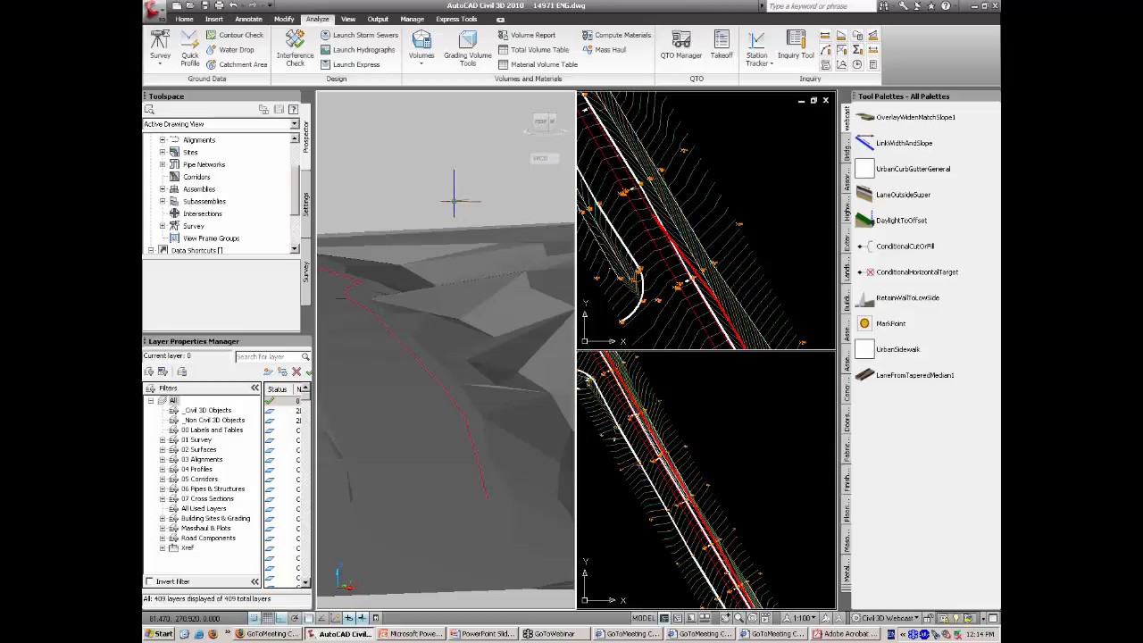
{"action": "left_click", "coordinate": [388, 330]}
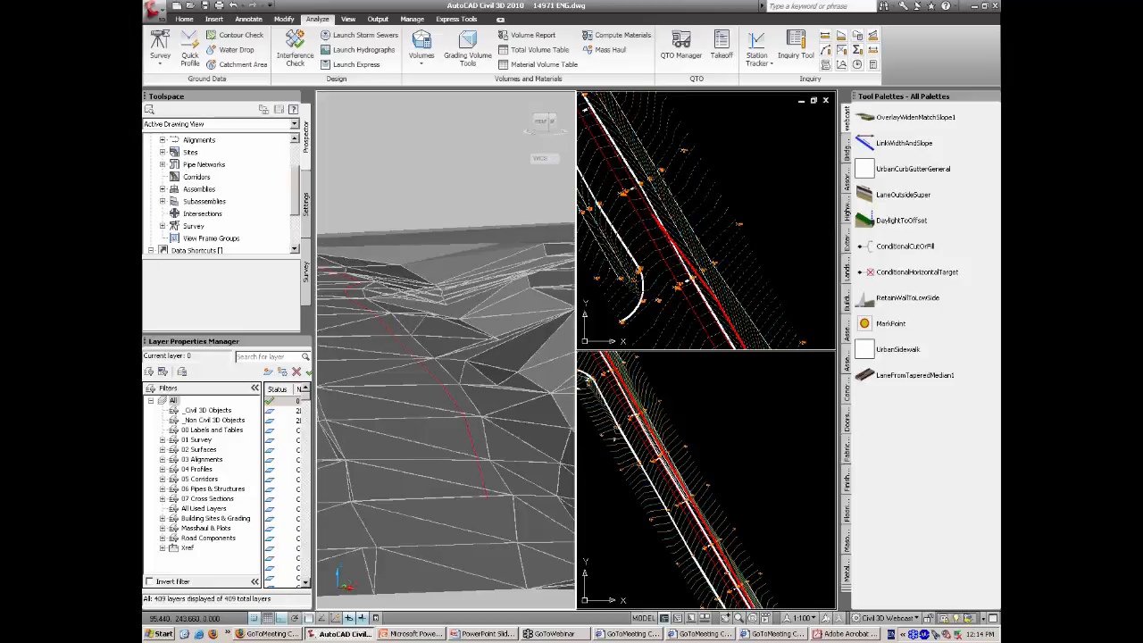
{"action": "key", "text": "Escape"}
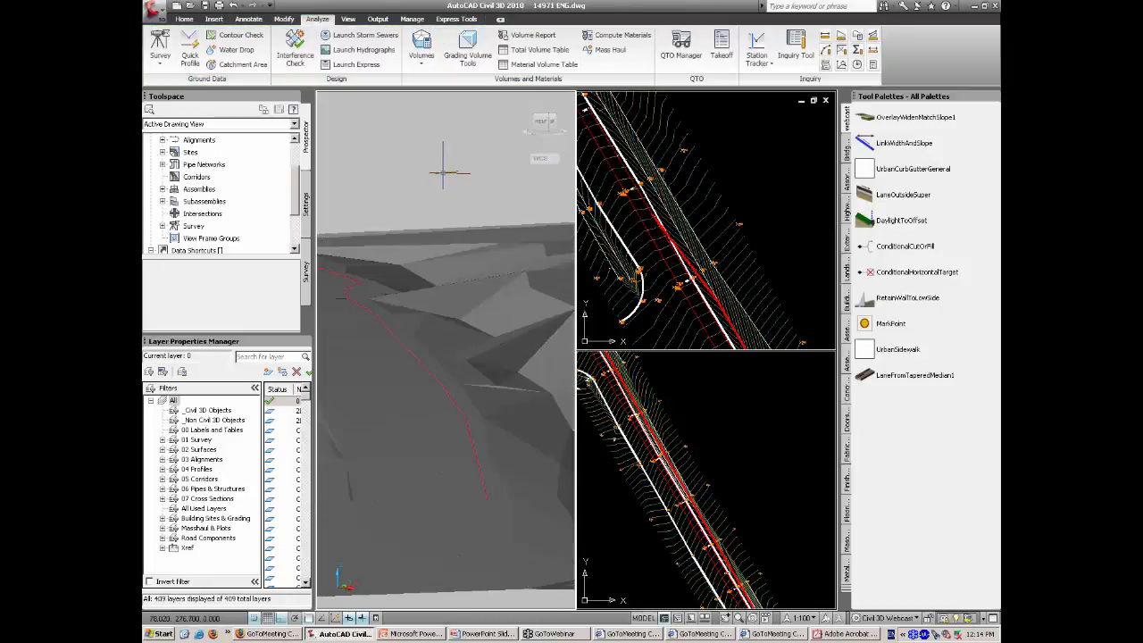
Step: Zoom the lower plan viewport to the "widen to right" assembly
{"action": "left_click", "coordinate": [745, 404]}
{"action": "scroll", "coordinate": [752, 402], "scroll_direction": "down", "scroll_amount": 5}
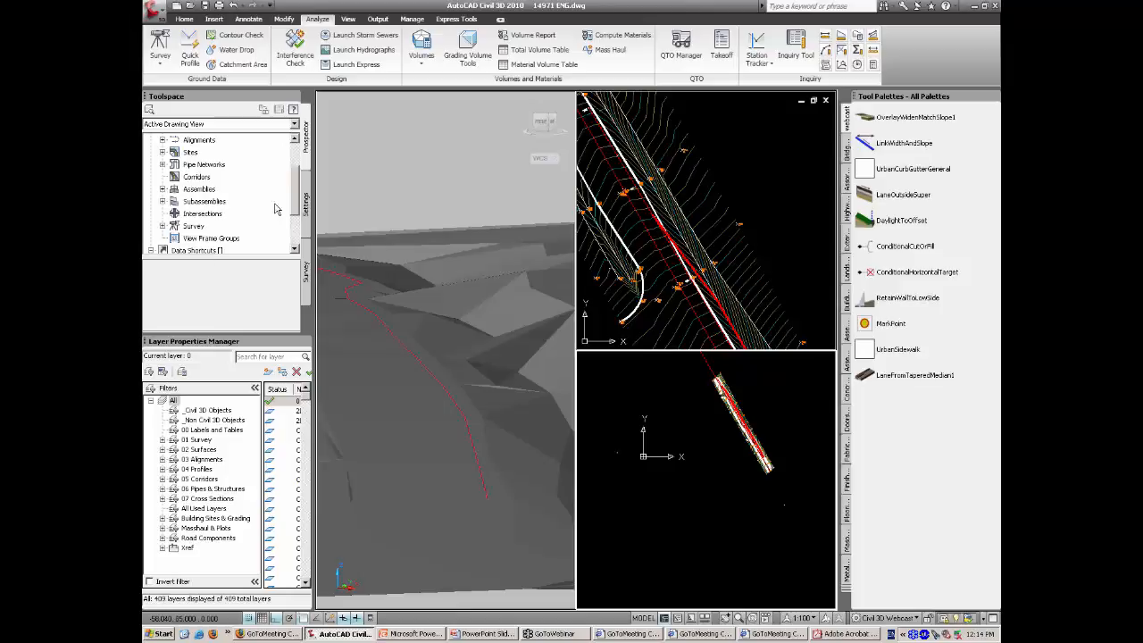
{"action": "left_click", "coordinate": [163, 189]}
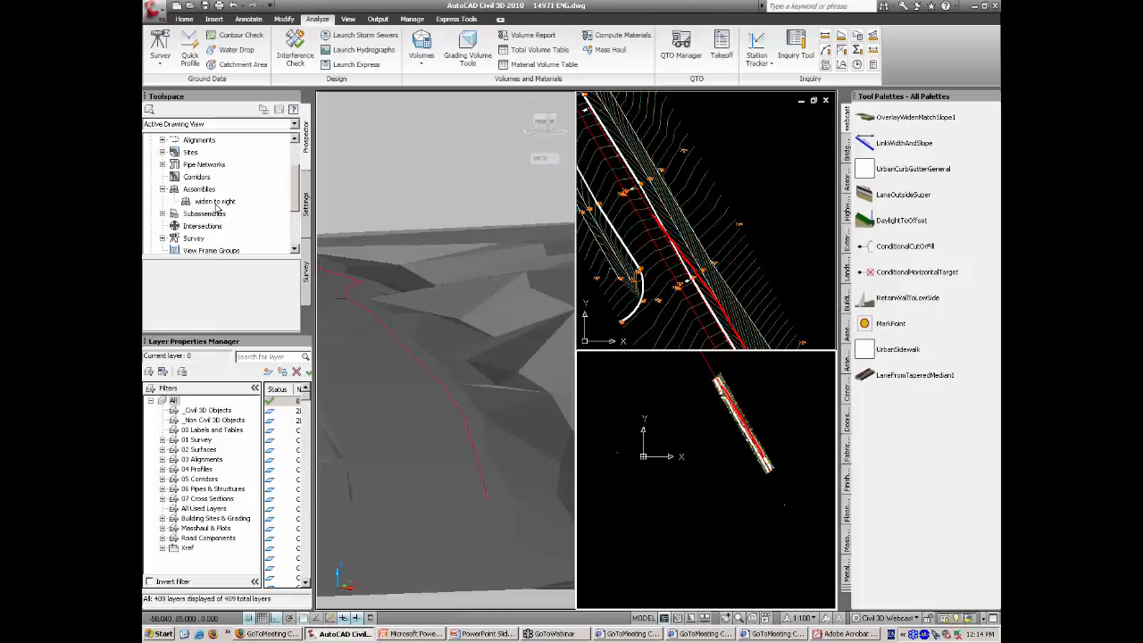
{"action": "right_click", "coordinate": [216, 201]}
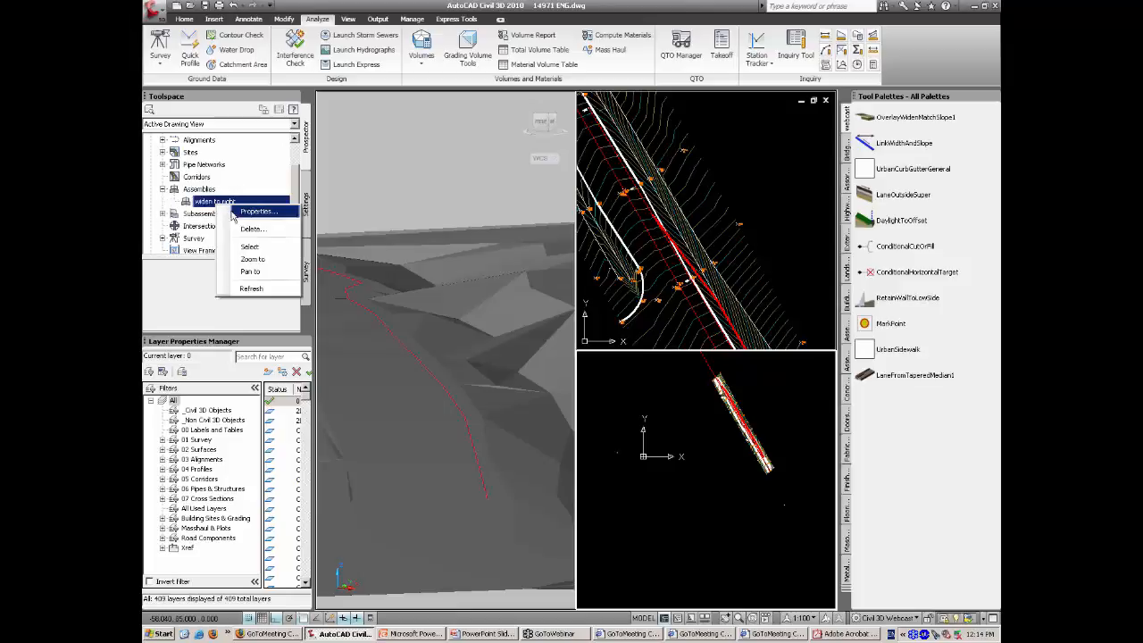
{"action": "left_click", "coordinate": [255, 259]}
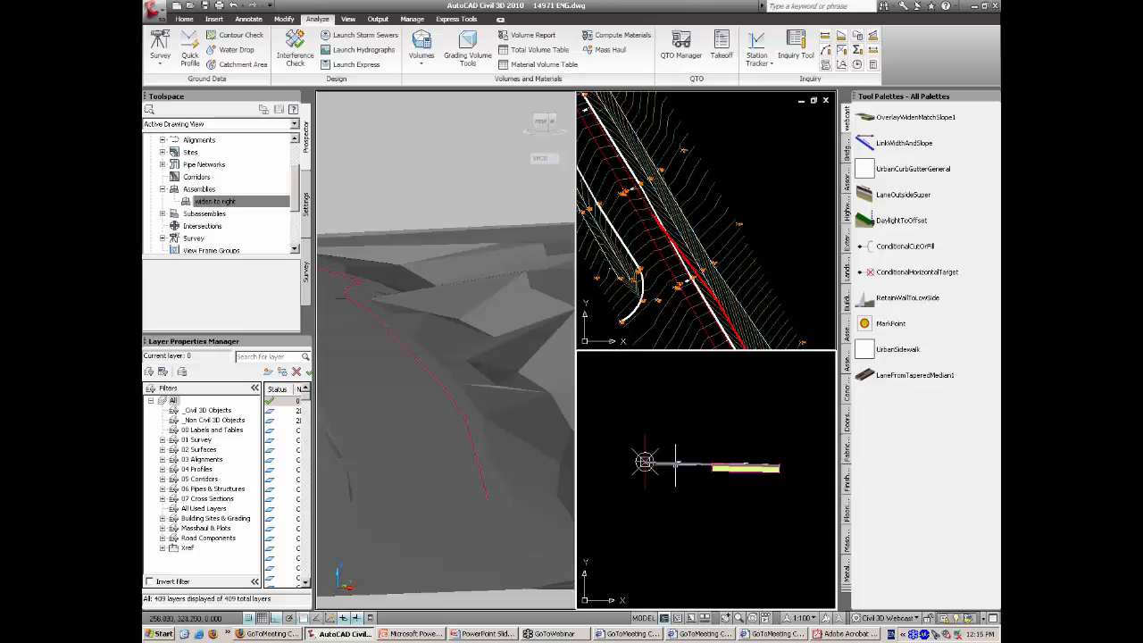
Step: Display the parameters in the properties of the right OverlayWidenMatchSlope1 subassembly
{"action": "left_click", "coordinate": [162, 213]}
{"action": "right_click", "coordinate": [243, 228]}
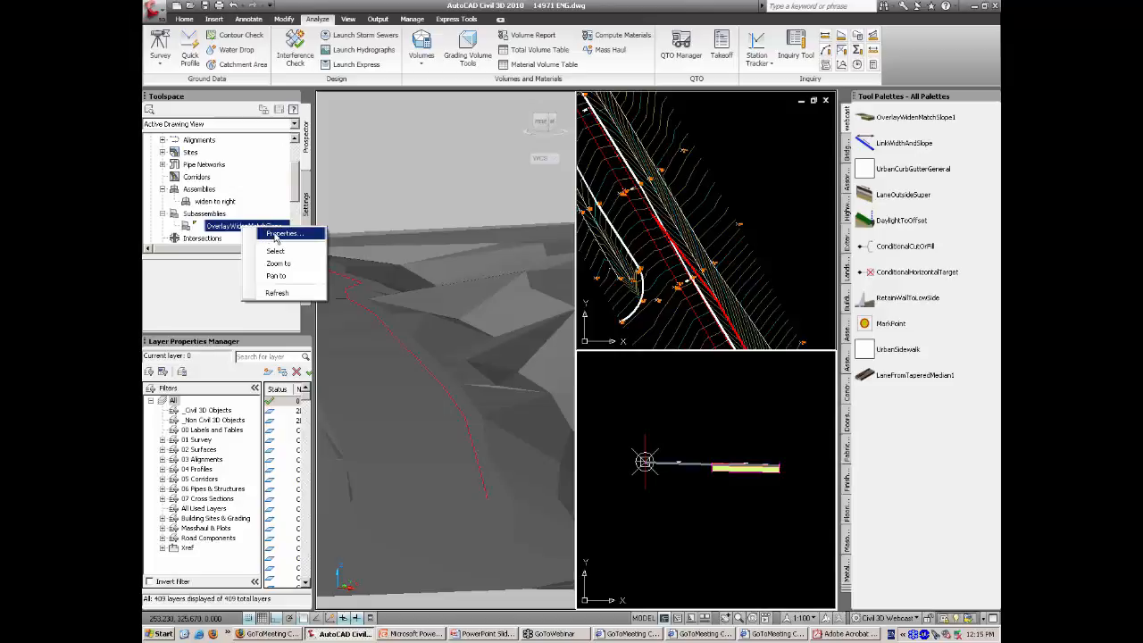
{"action": "left_click", "coordinate": [277, 234]}
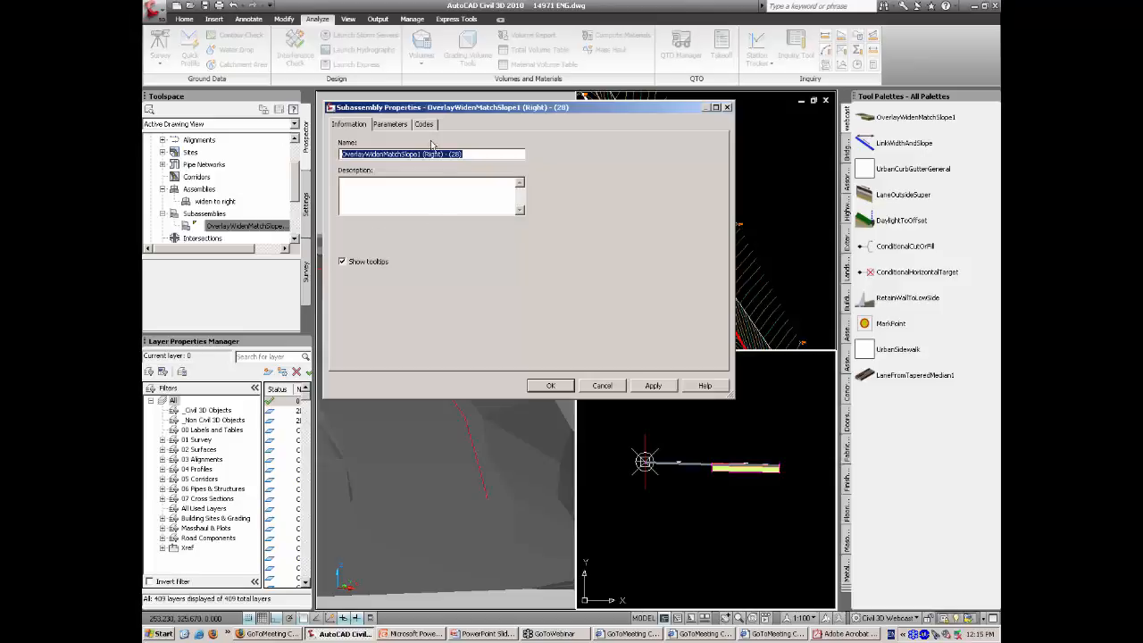
{"action": "left_click", "coordinate": [390, 125]}
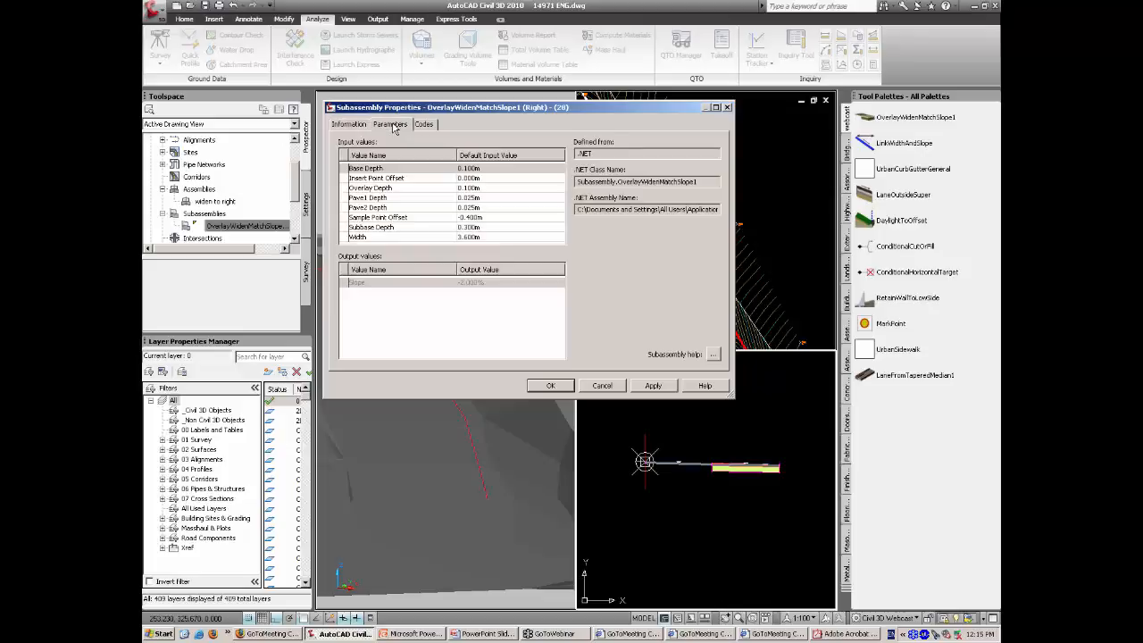
Step: Consult the reference help page for the OverlayWidenMatchSlope1 subassembly, and close the help and the subassembly properties without changes
{"action": "left_click", "coordinate": [714, 356]}
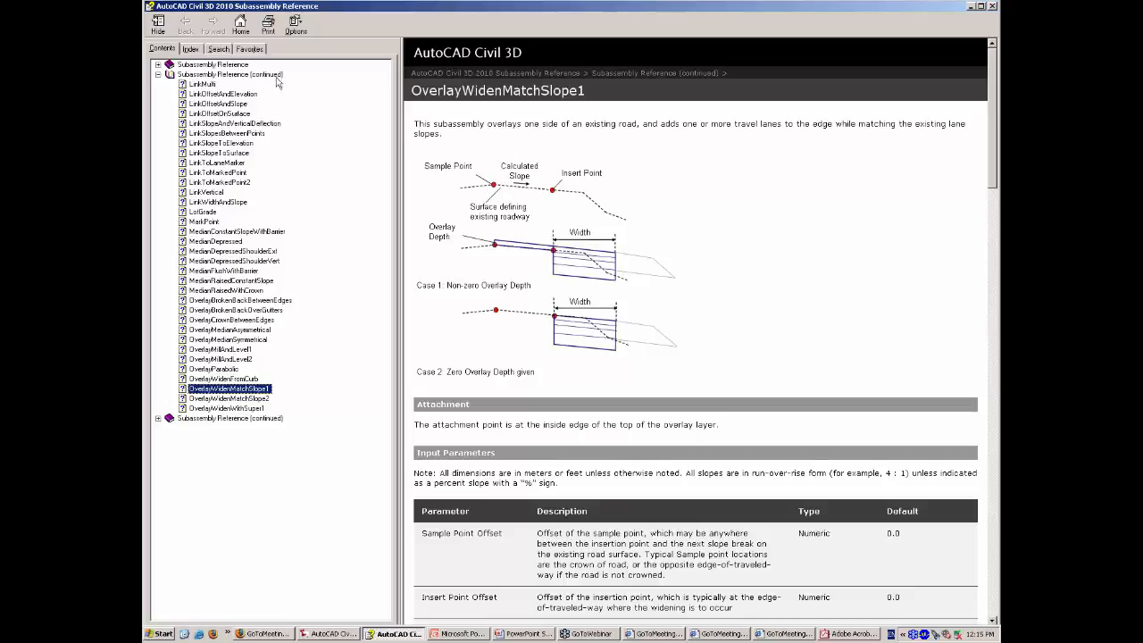
{"action": "double_click", "coordinate": [149, 8]}
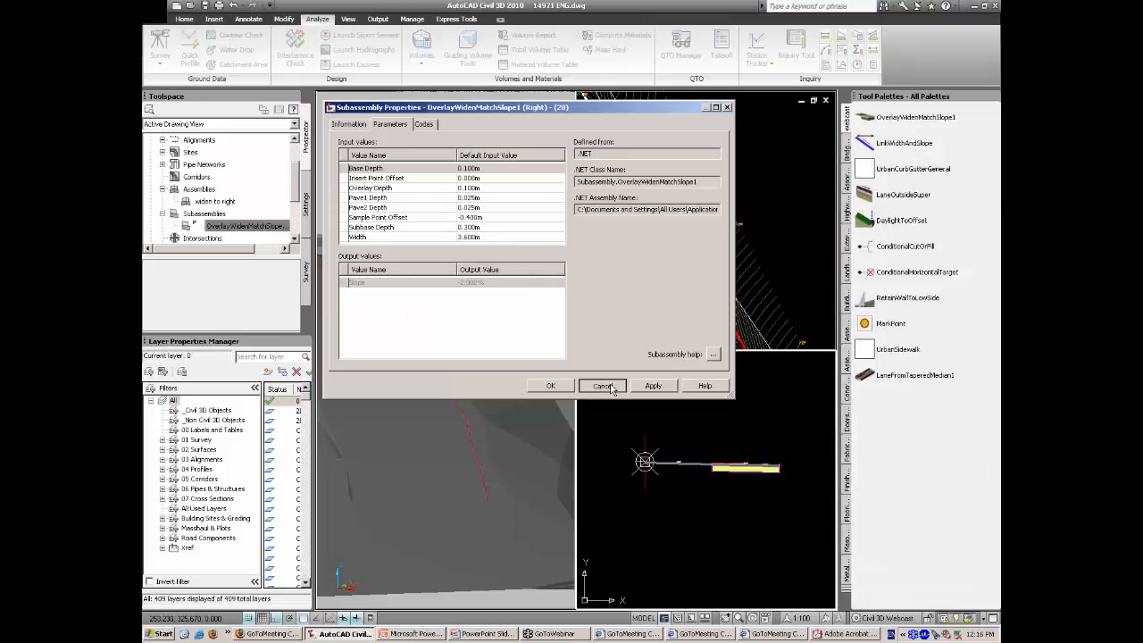
{"action": "left_click", "coordinate": [603, 385]}
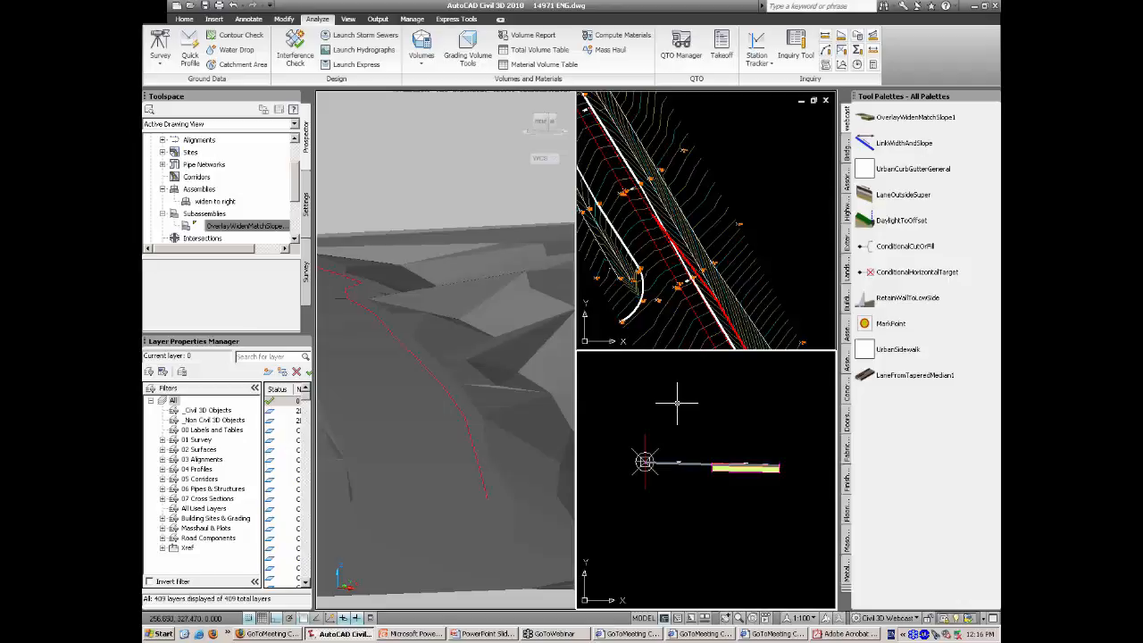
Step: Start a simple corridor named "widening" with the Edit Regions not Shown style
{"action": "left_click", "coordinate": [184, 19]}
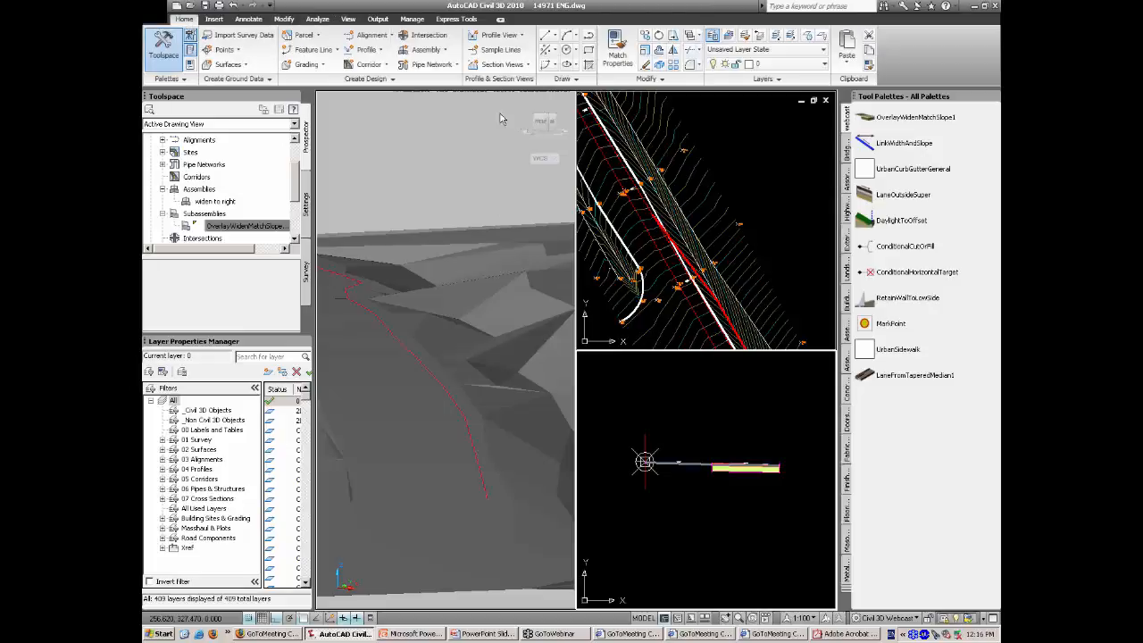
{"action": "left_click", "coordinate": [386, 66]}
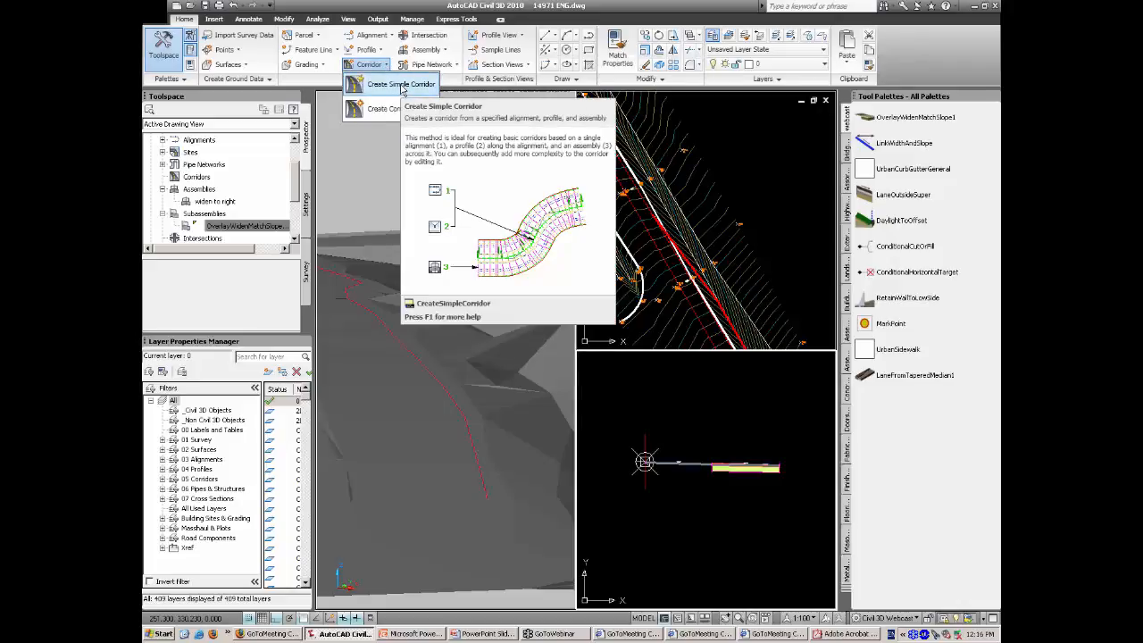
{"action": "left_click", "coordinate": [402, 86]}
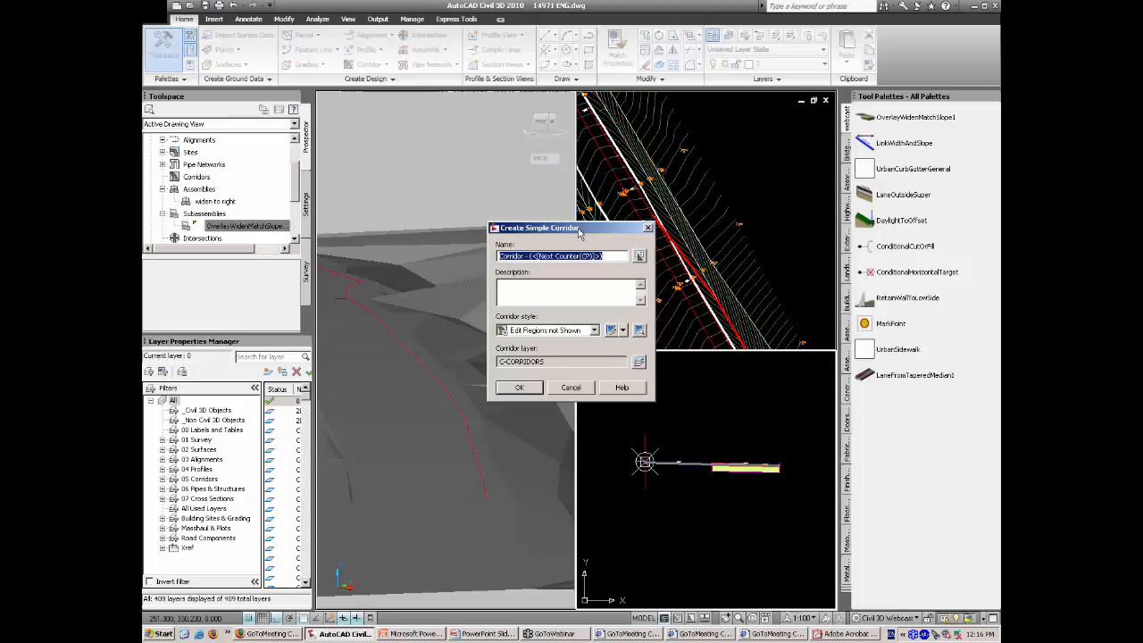
{"action": "type", "text": "widening"}
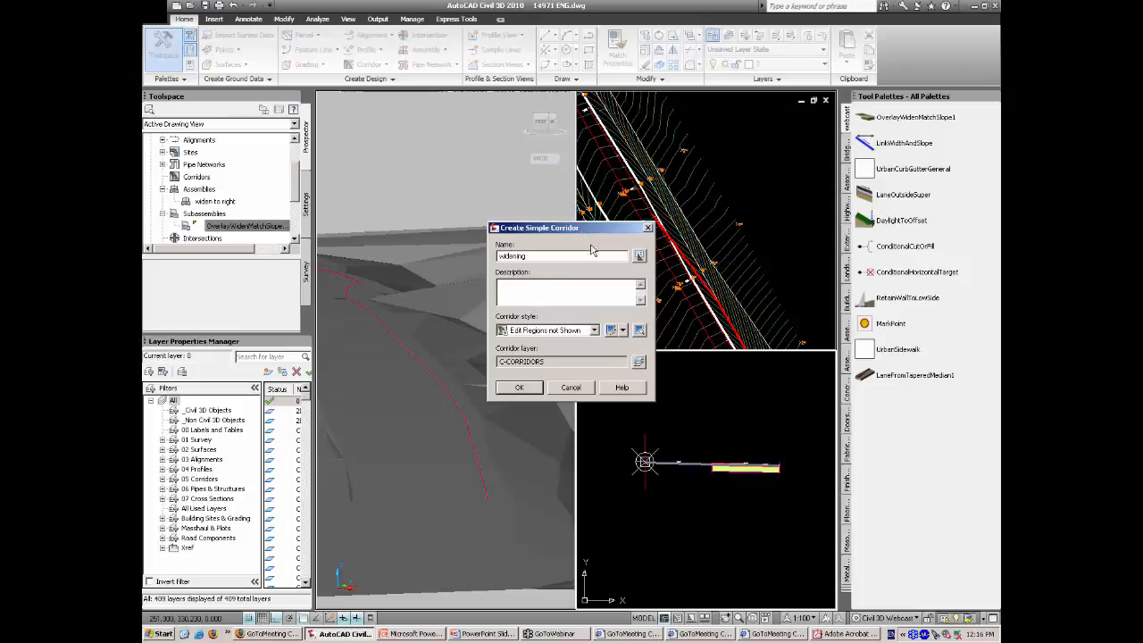
{"action": "left_click", "coordinate": [519, 386]}
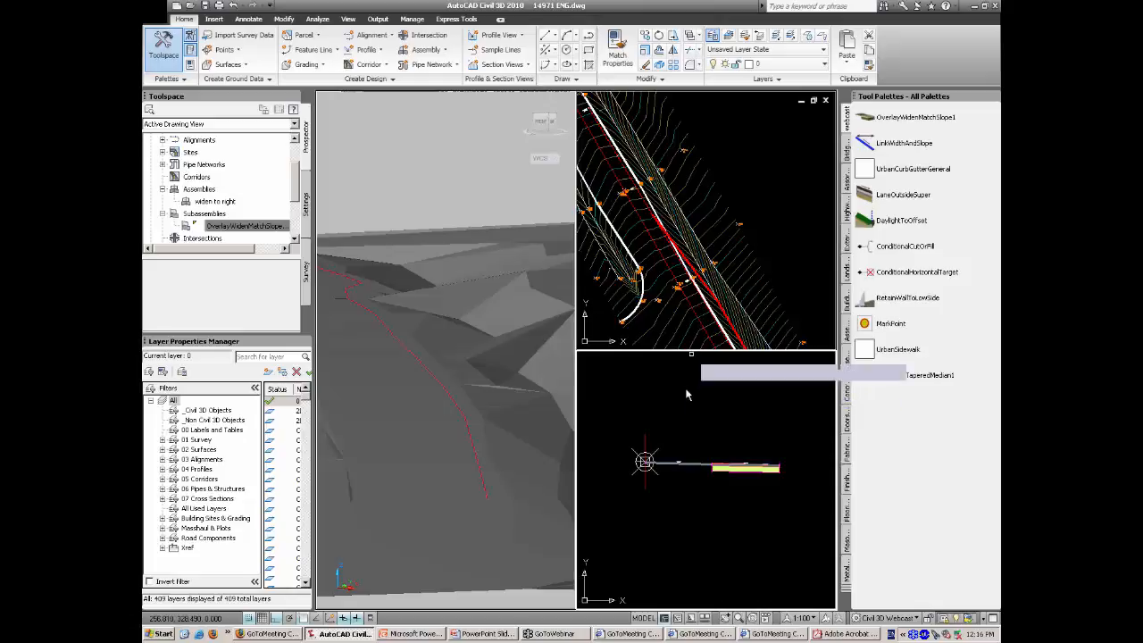
Step: Base the corridor on the 300 SAWCUT alignment, its EXISTING ROAD (1) profile and the "widen to right" assembly
{"action": "key", "text": "Return"}
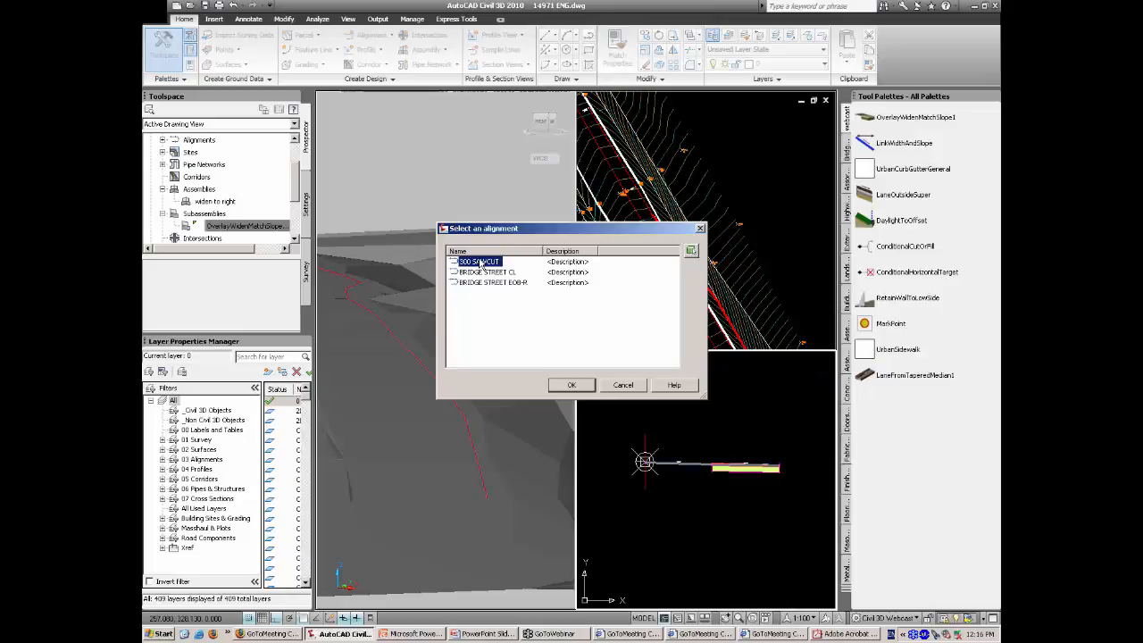
{"action": "left_click", "coordinate": [573, 385]}
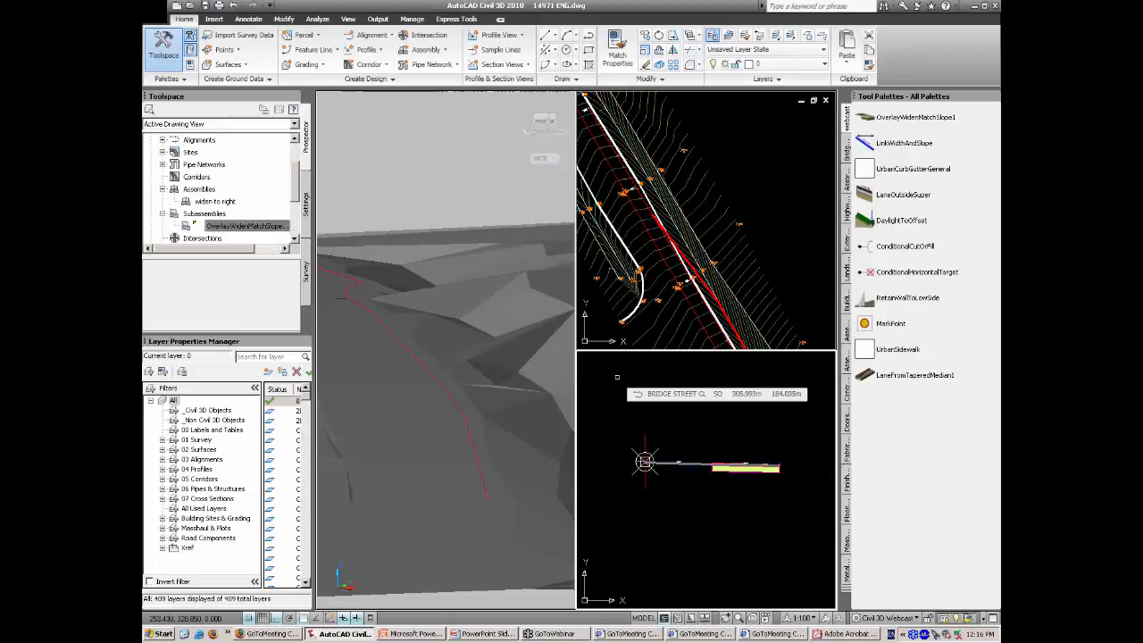
{"action": "key", "text": "Return"}
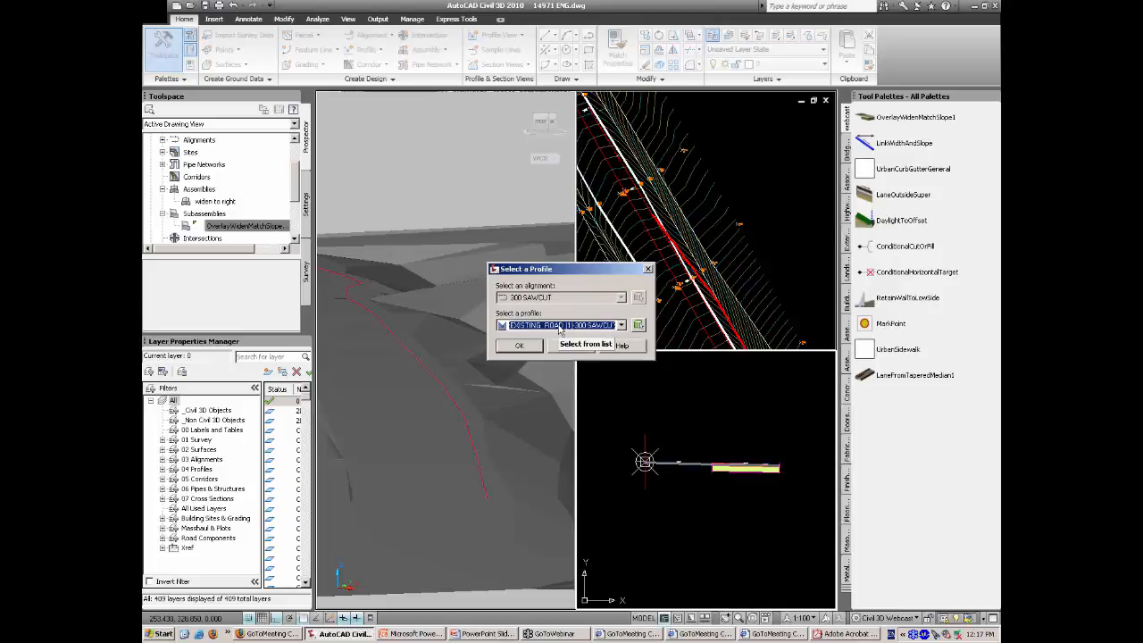
{"action": "left_click", "coordinate": [527, 348]}
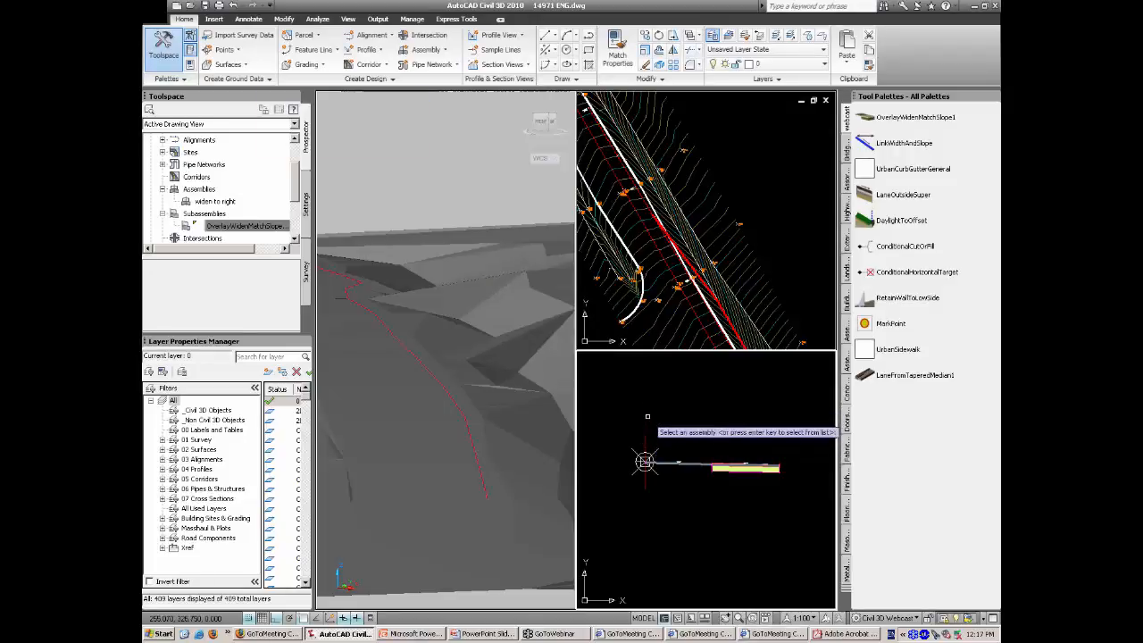
{"action": "key", "text": "Return"}
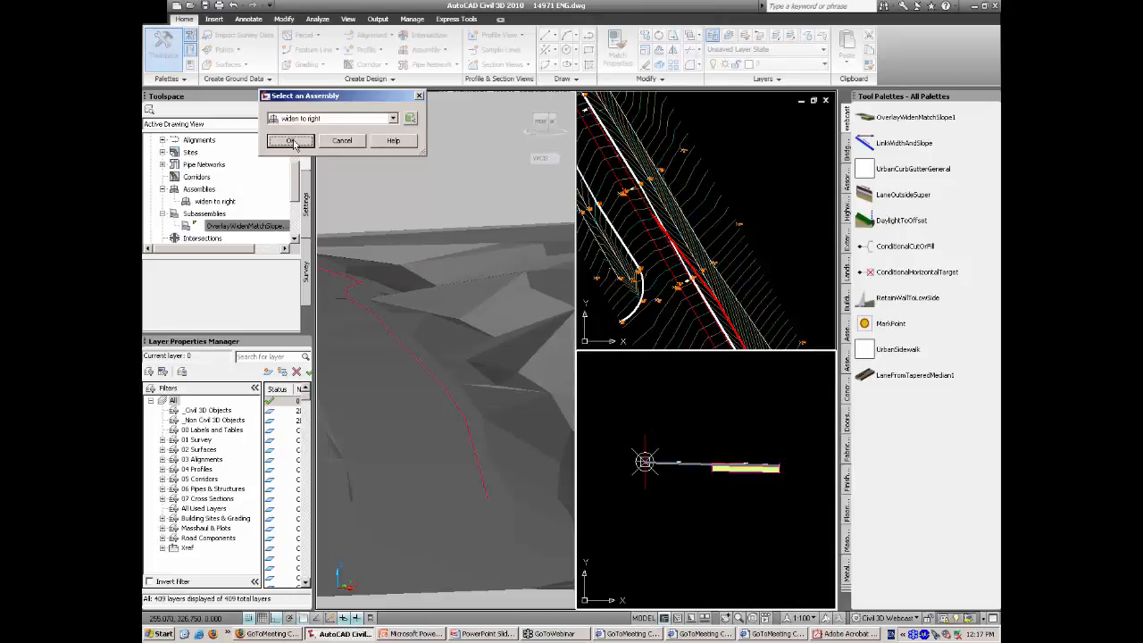
{"action": "left_click", "coordinate": [290, 141]}
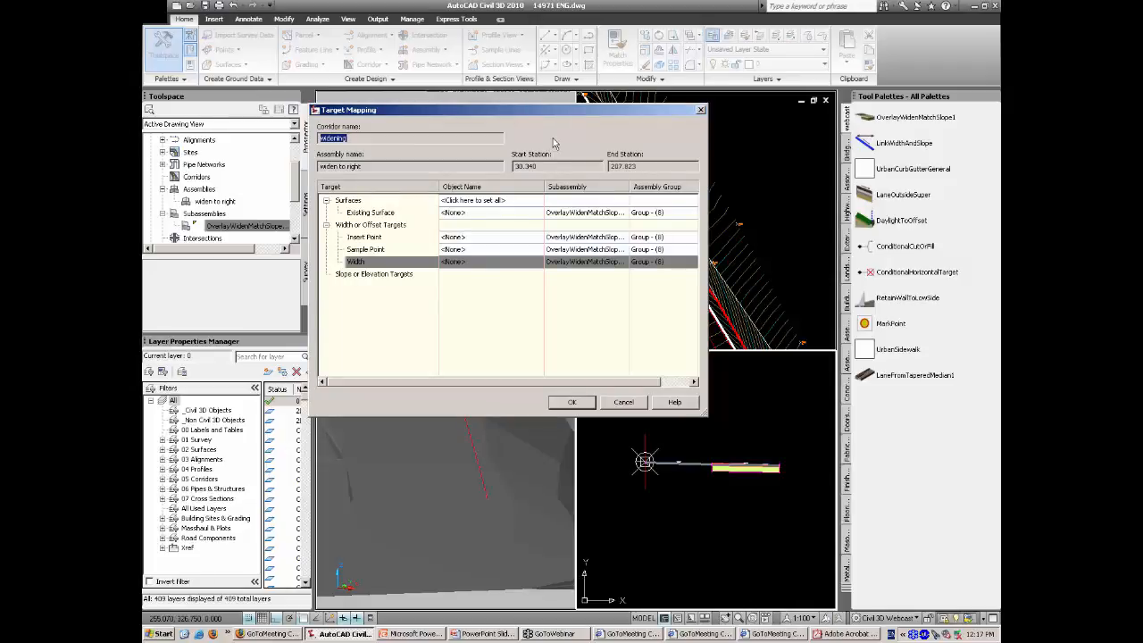
Step: Set EXISTING ROAD (1) as the target for all of the corridor's surfaces
{"action": "left_click", "coordinate": [513, 201]}
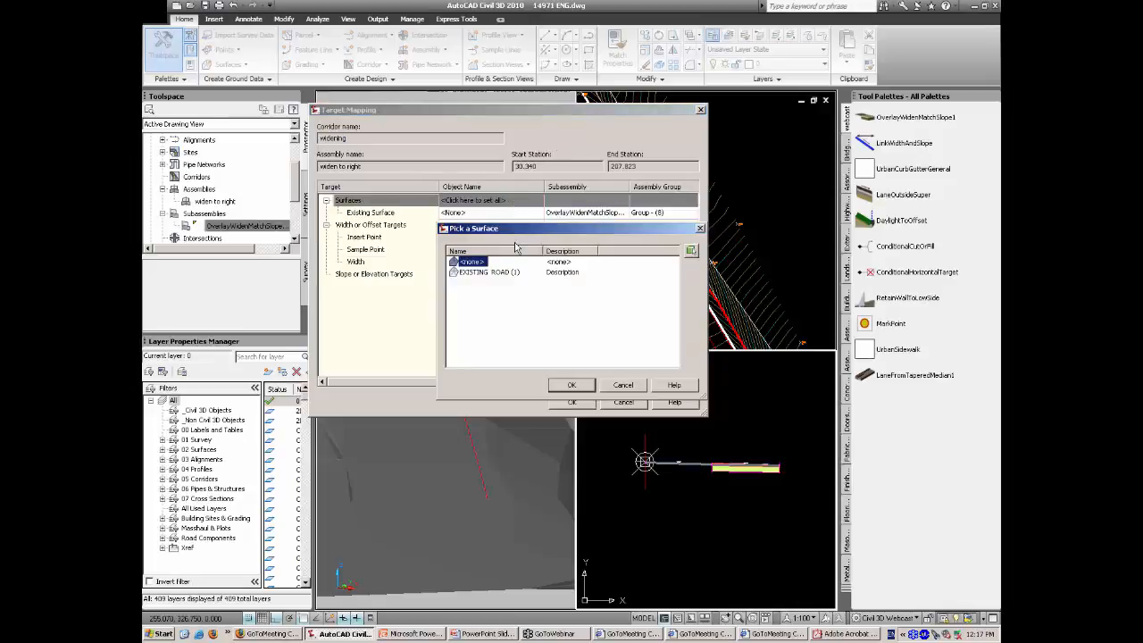
{"action": "left_click", "coordinate": [502, 274]}
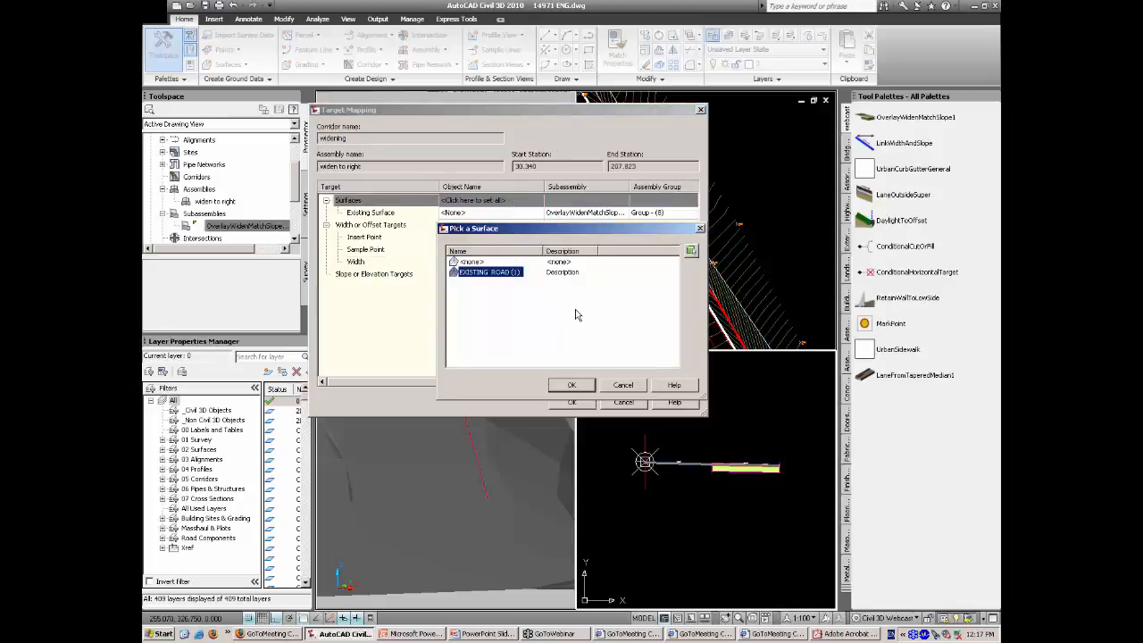
{"action": "left_click", "coordinate": [574, 387]}
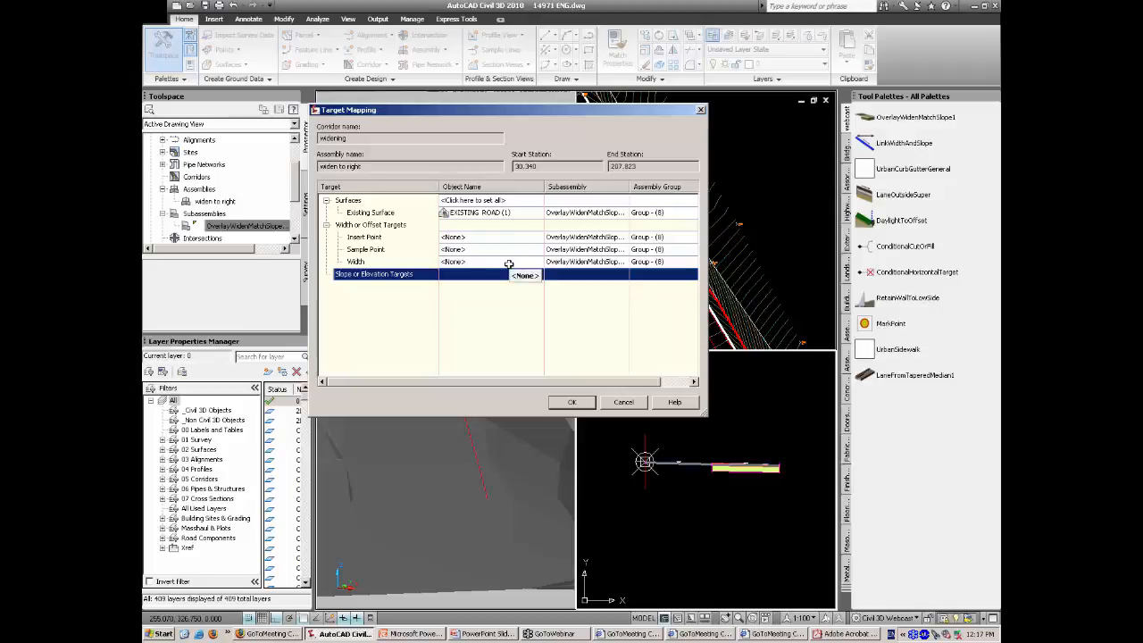
Step: Target the subassembly's width to the BRIDGE STREET EOB-R alignment and accept the corridor's target mapping
{"action": "left_click", "coordinate": [362, 262]}
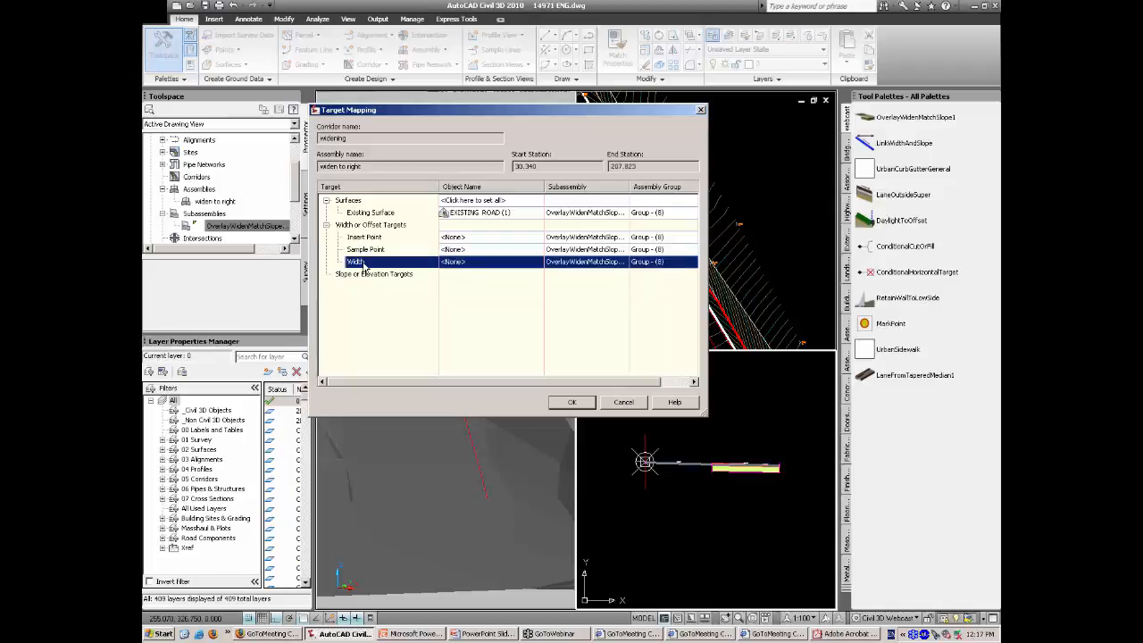
{"action": "left_click", "coordinate": [498, 261]}
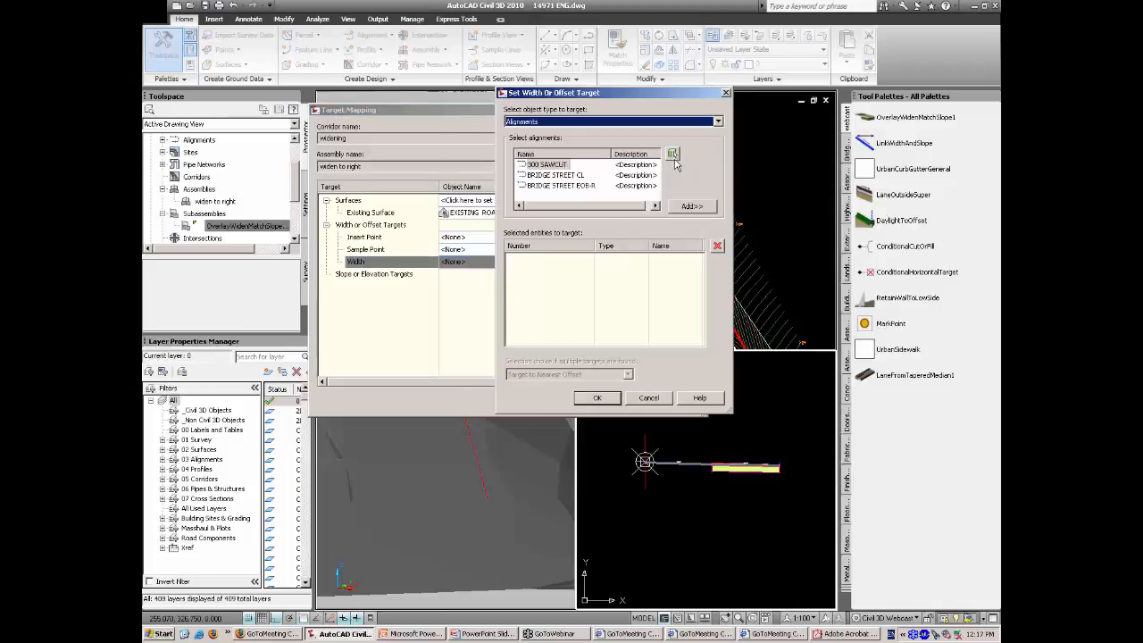
{"action": "left_click", "coordinate": [576, 186]}
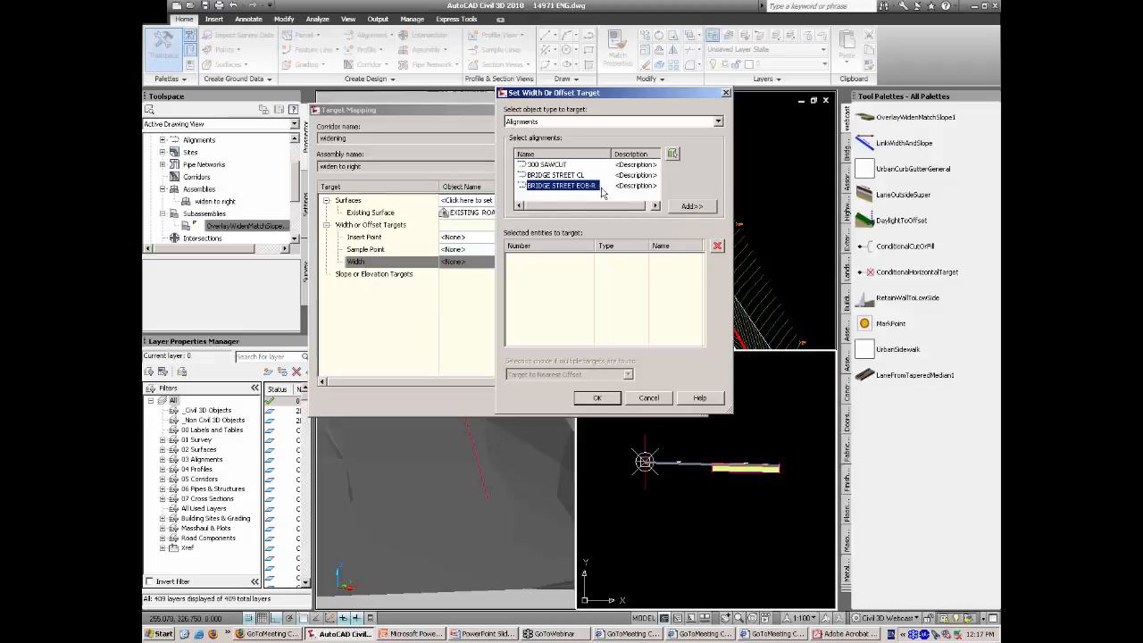
{"action": "left_click", "coordinate": [692, 207]}
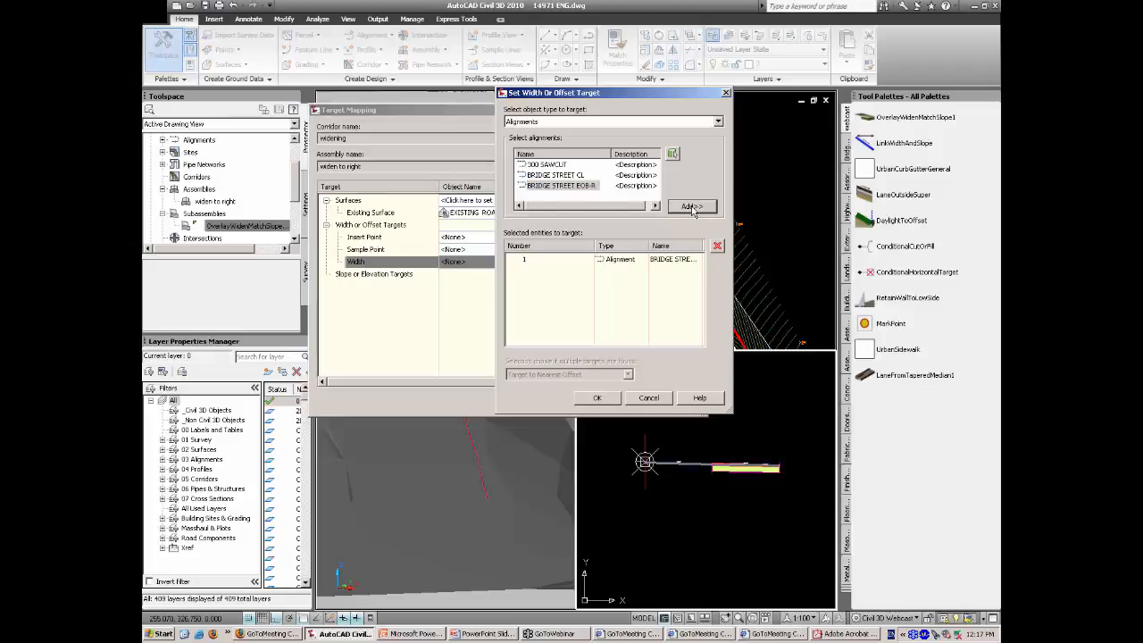
{"action": "left_click", "coordinate": [601, 399]}
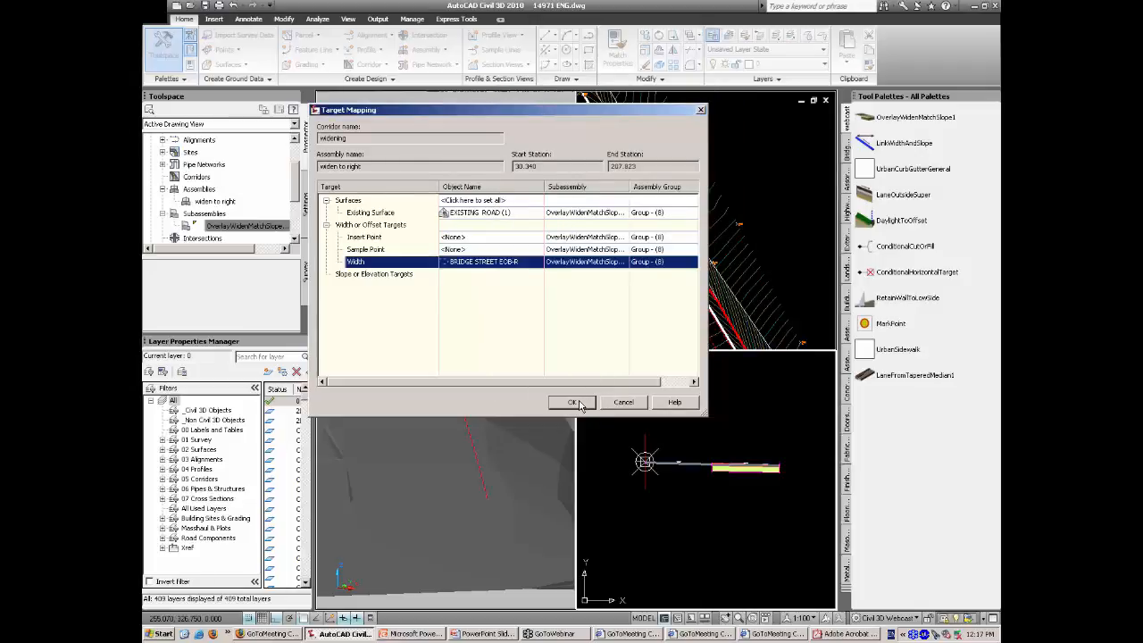
{"action": "left_click", "coordinate": [576, 403]}
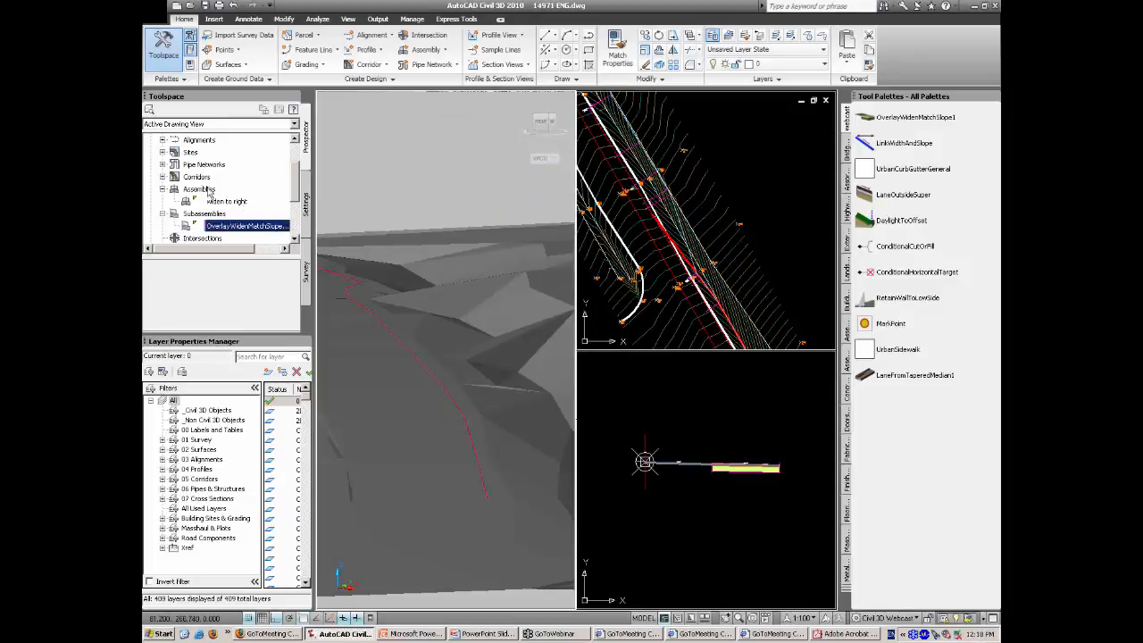
Step: Rebuild the "widening" corridor
{"action": "left_click", "coordinate": [162, 176]}
{"action": "right_click", "coordinate": [212, 189]}
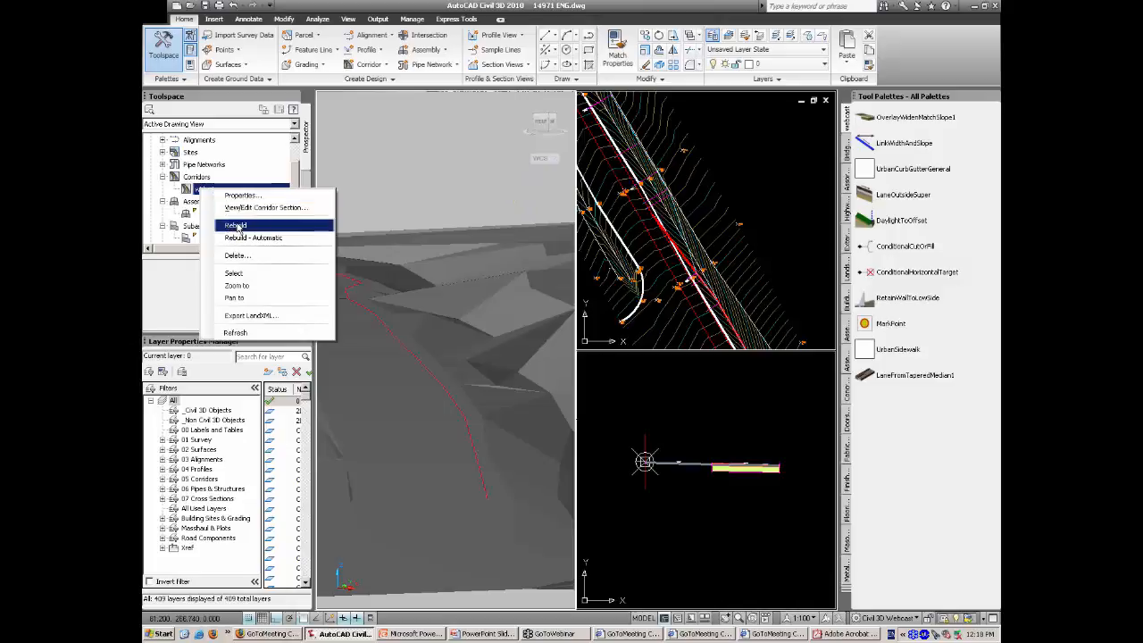
{"action": "left_click", "coordinate": [237, 225]}
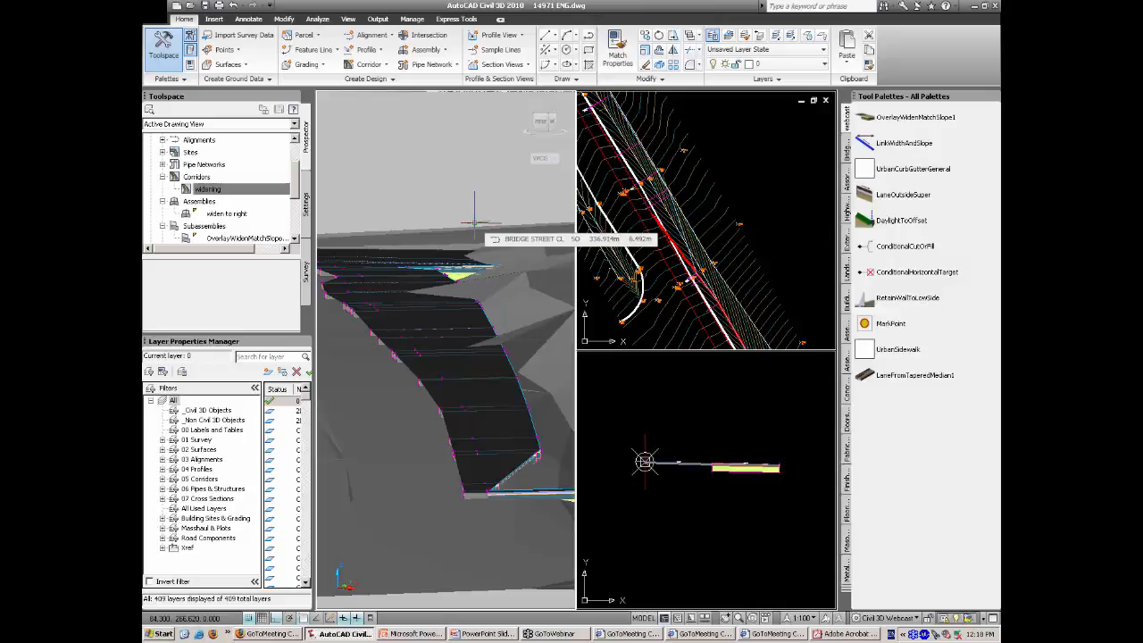
Step: Set the Overlay Depth of the right OverlayWidenMatchSlope1 subassembly in the "widen to right" assembly to 0
{"action": "left_click", "coordinate": [693, 437]}
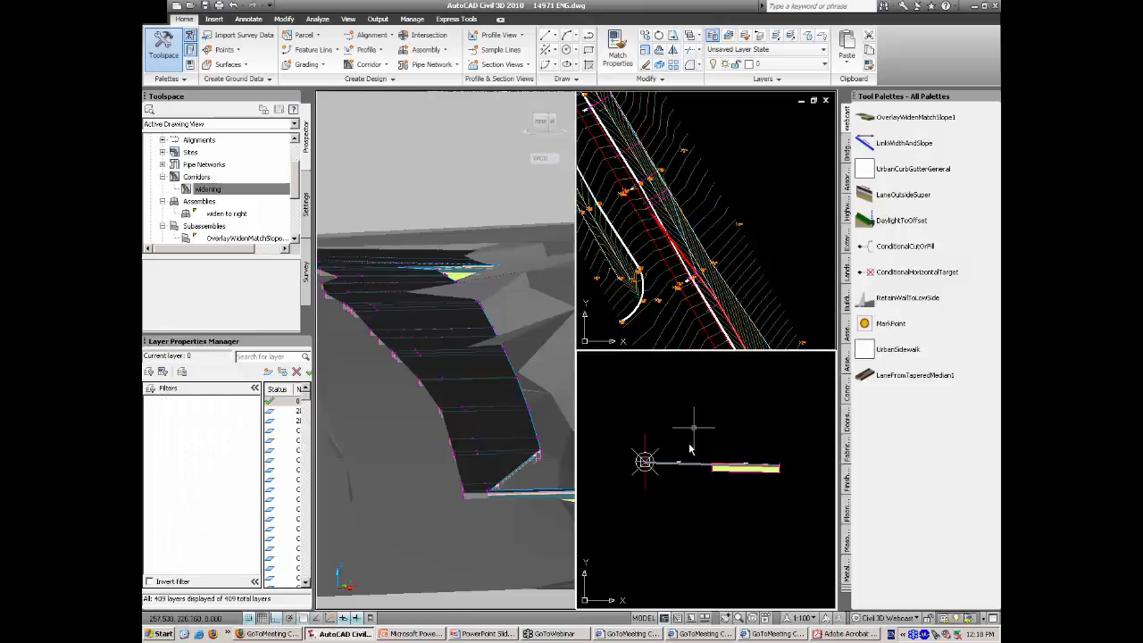
{"action": "left_click", "coordinate": [693, 465]}
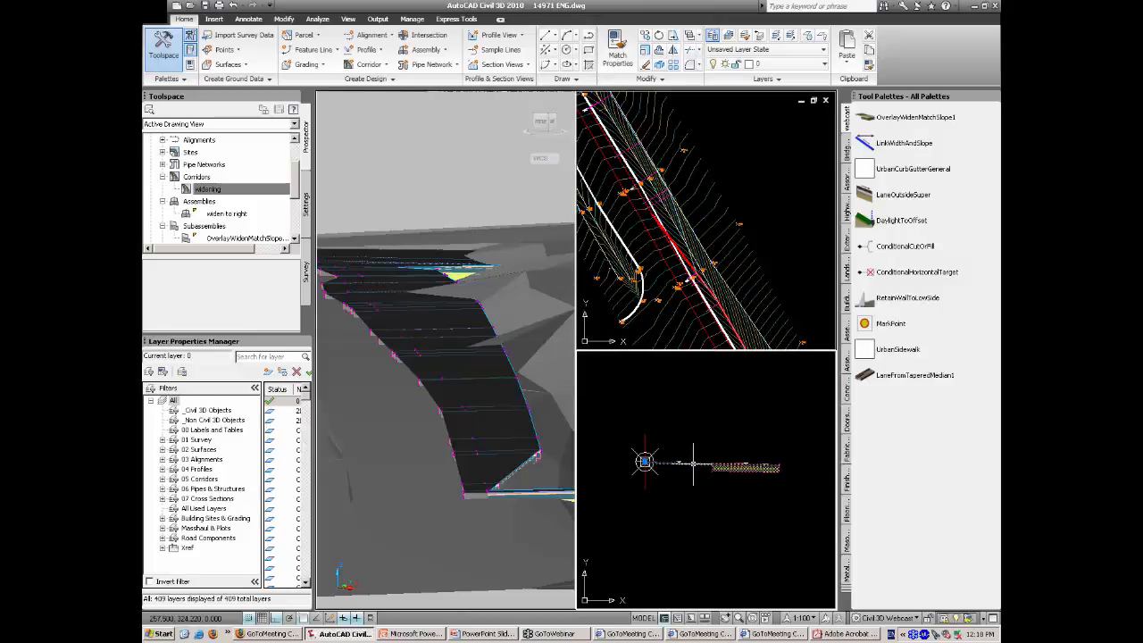
{"action": "right_click", "coordinate": [694, 407]}
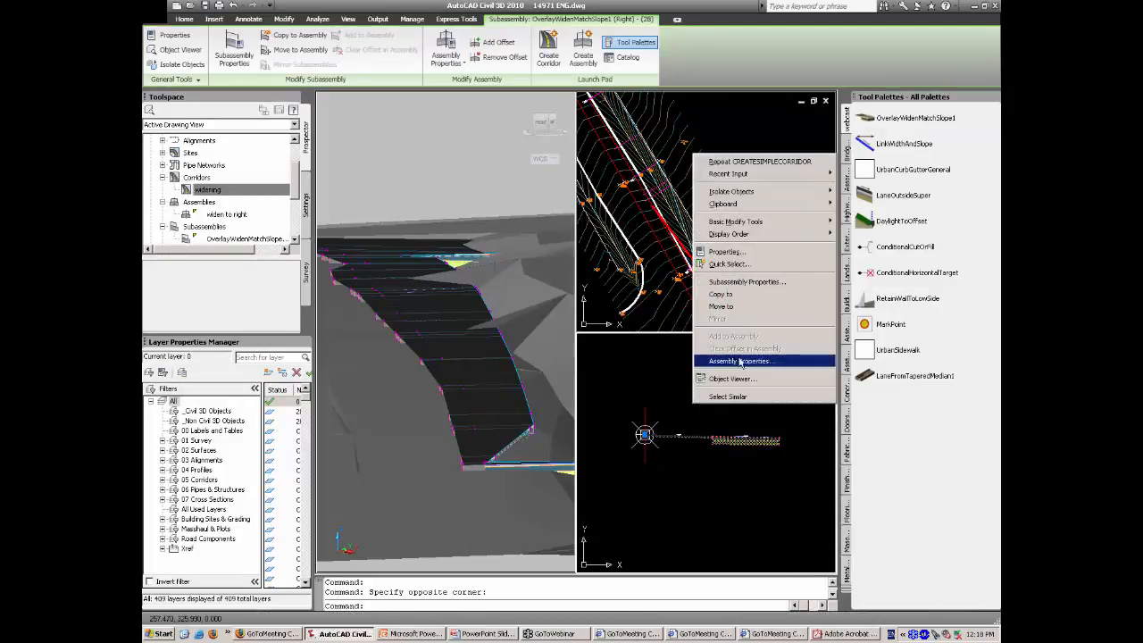
{"action": "left_click", "coordinate": [744, 282]}
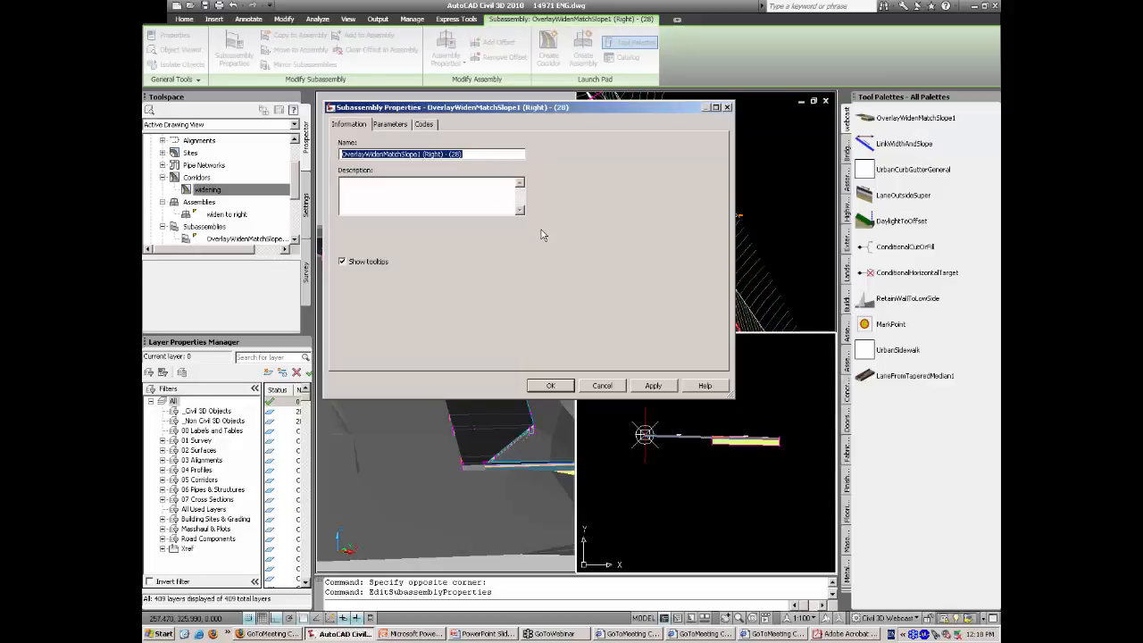
{"action": "left_click", "coordinate": [393, 125]}
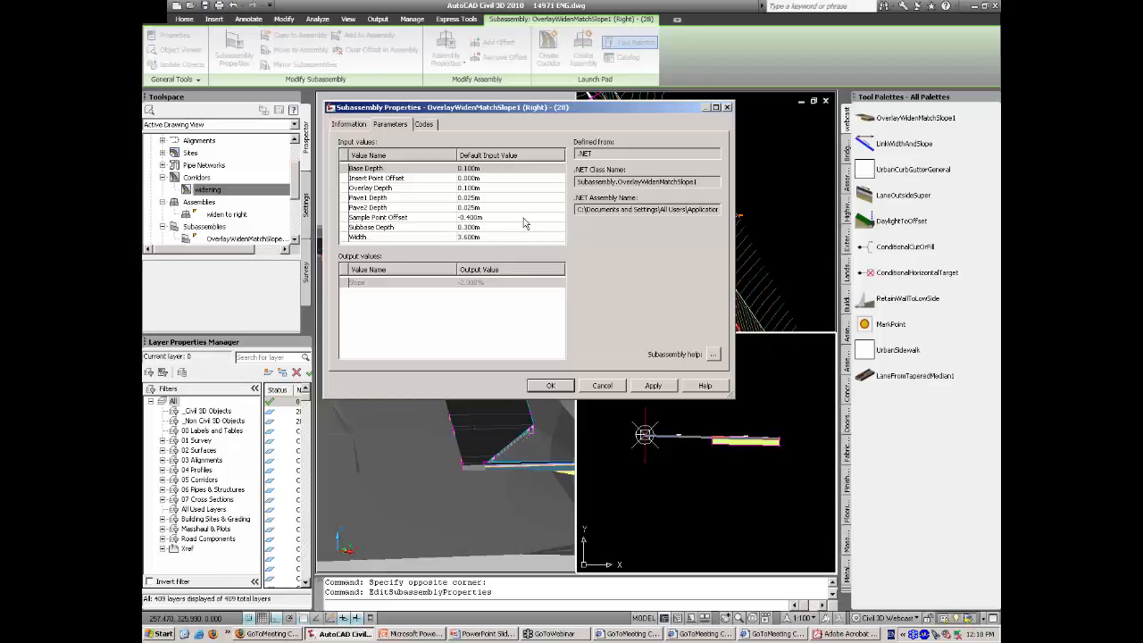
{"action": "left_click", "coordinate": [485, 189]}
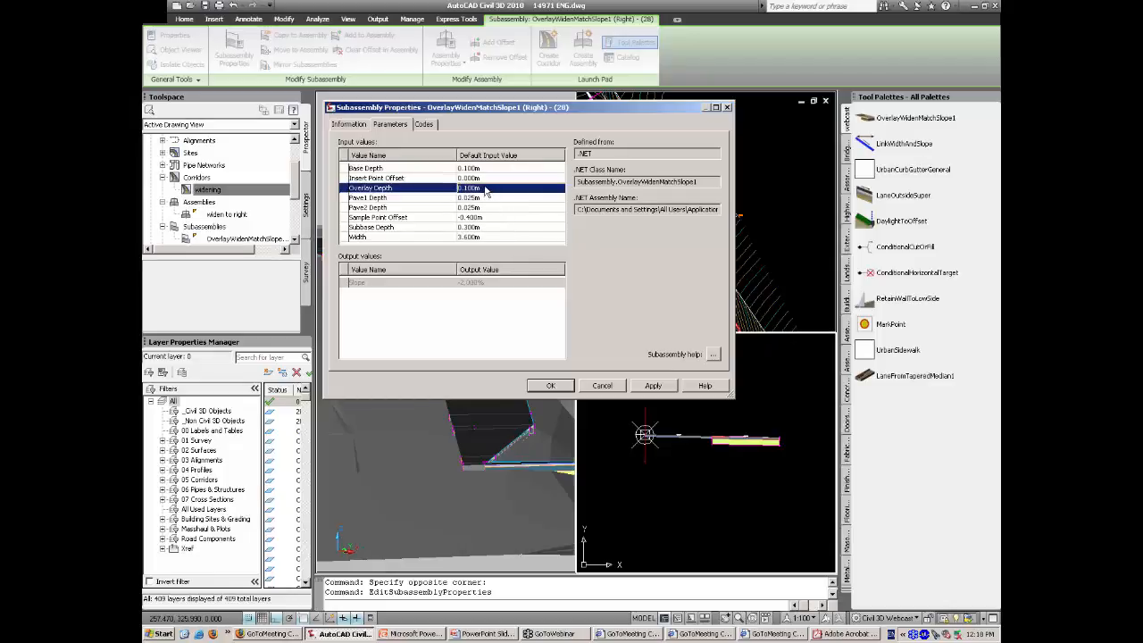
{"action": "left_click", "coordinate": [485, 188]}
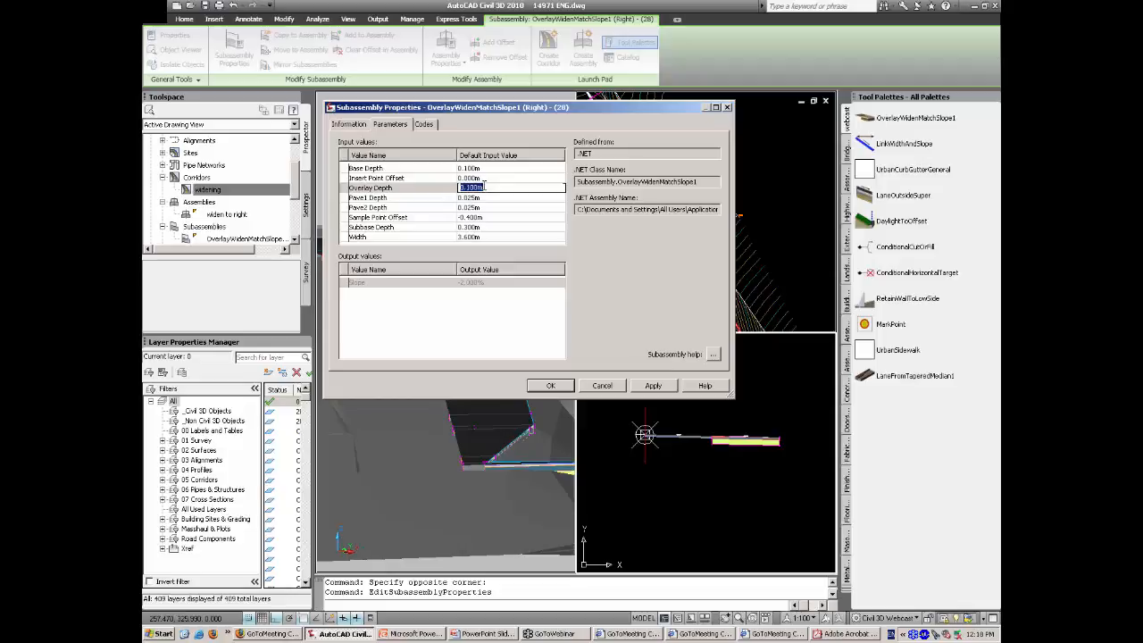
{"action": "type", "text": "0"}
{"action": "left_click", "coordinate": [492, 179]}
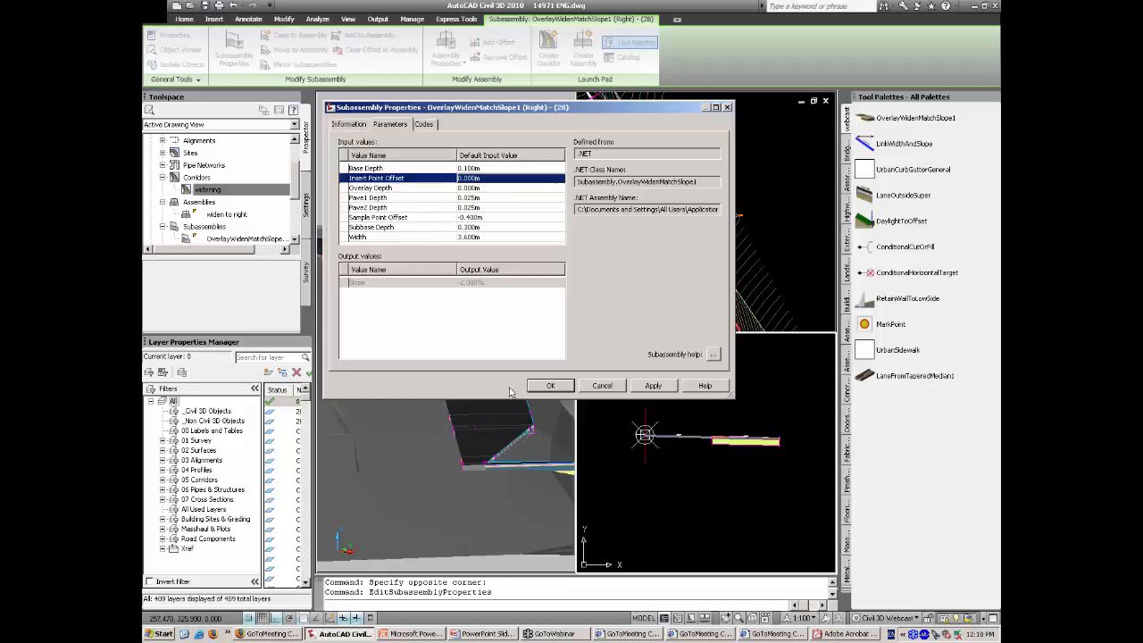
{"action": "left_click", "coordinate": [550, 385]}
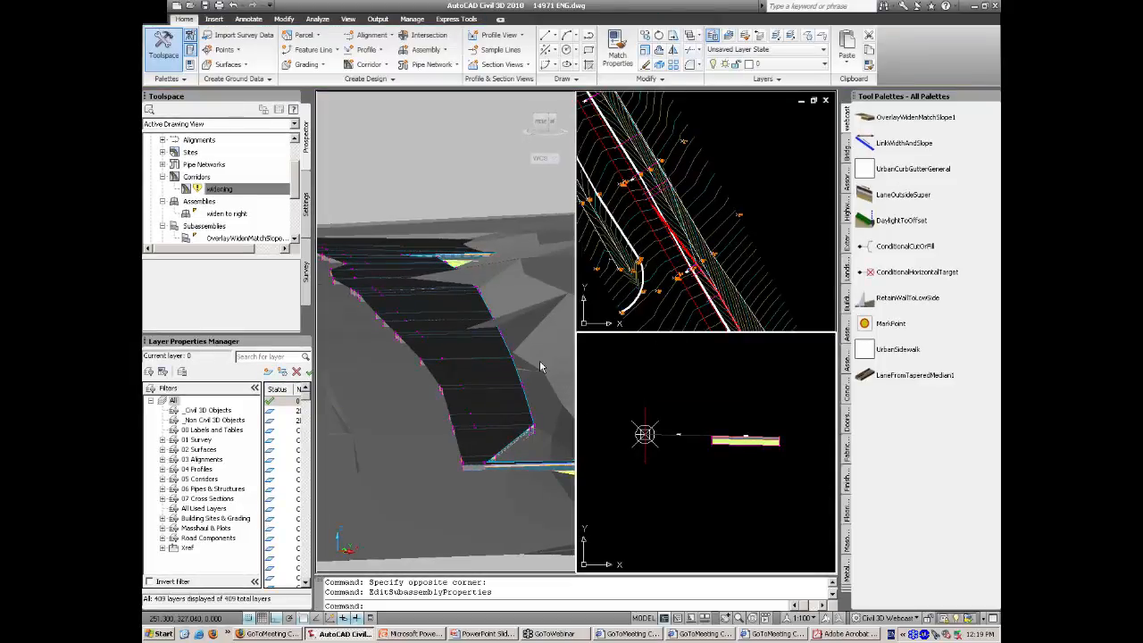
Step: Rebuild the "widening" corridor with its changed overlay depth, and switch to the PowerPoint slide show
{"action": "left_click", "coordinate": [250, 190]}
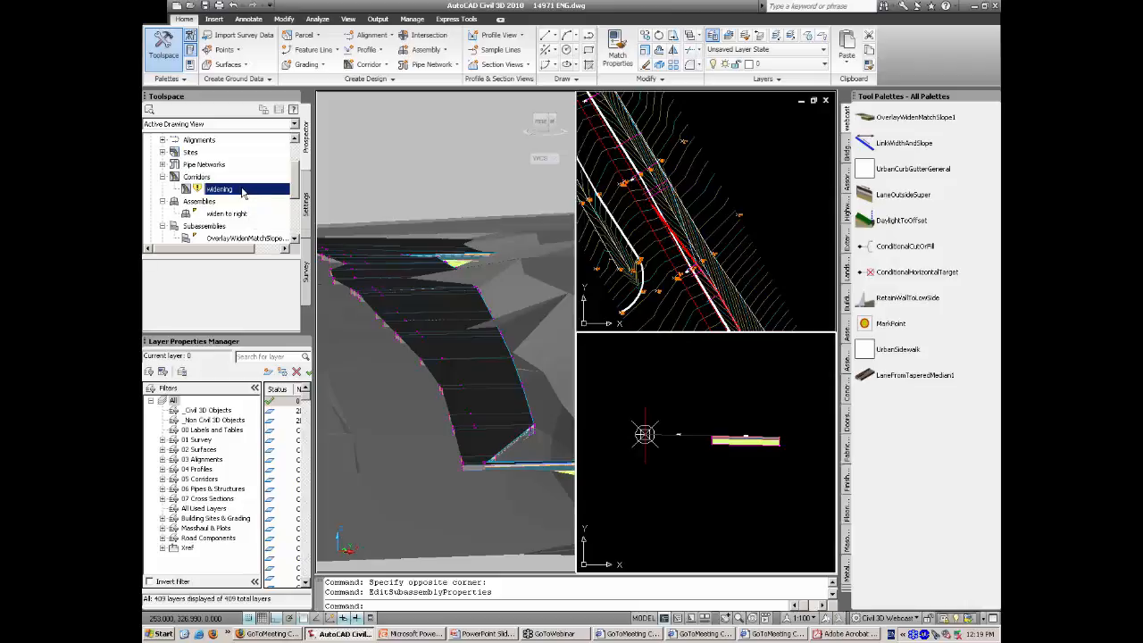
{"action": "right_click", "coordinate": [243, 193]}
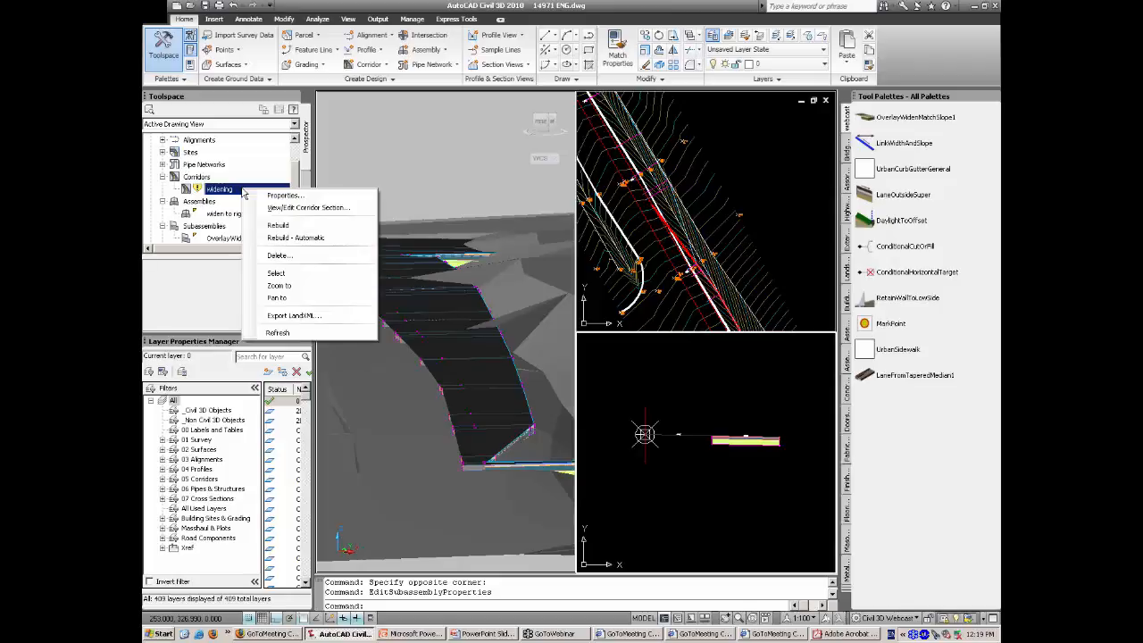
{"action": "left_click", "coordinate": [278, 229]}
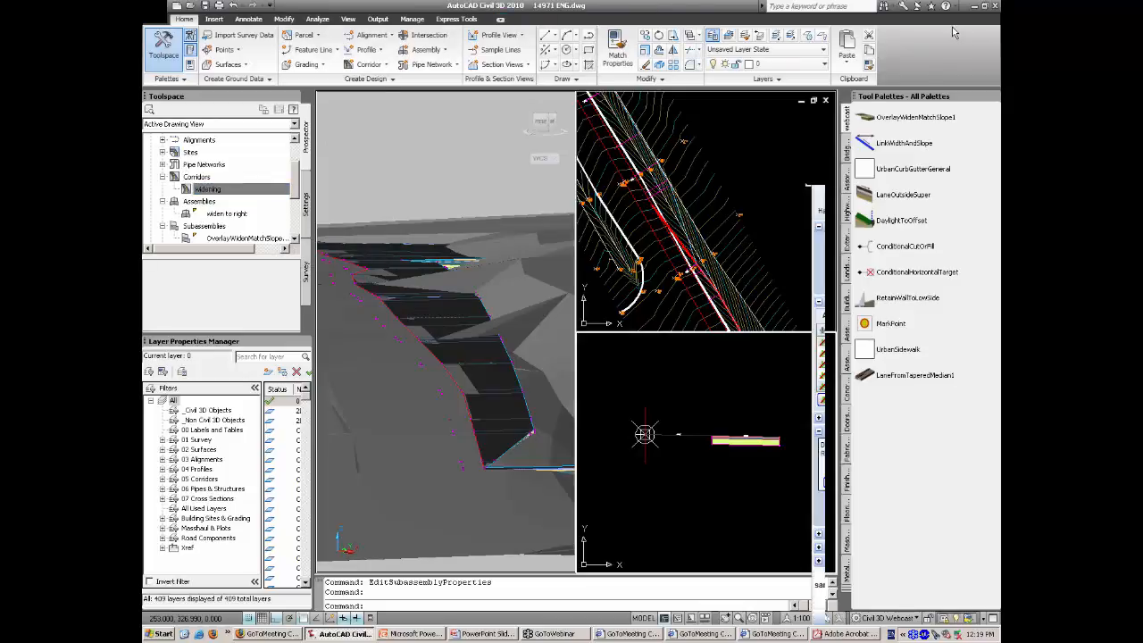
{"action": "left_click", "coordinate": [482, 635]}
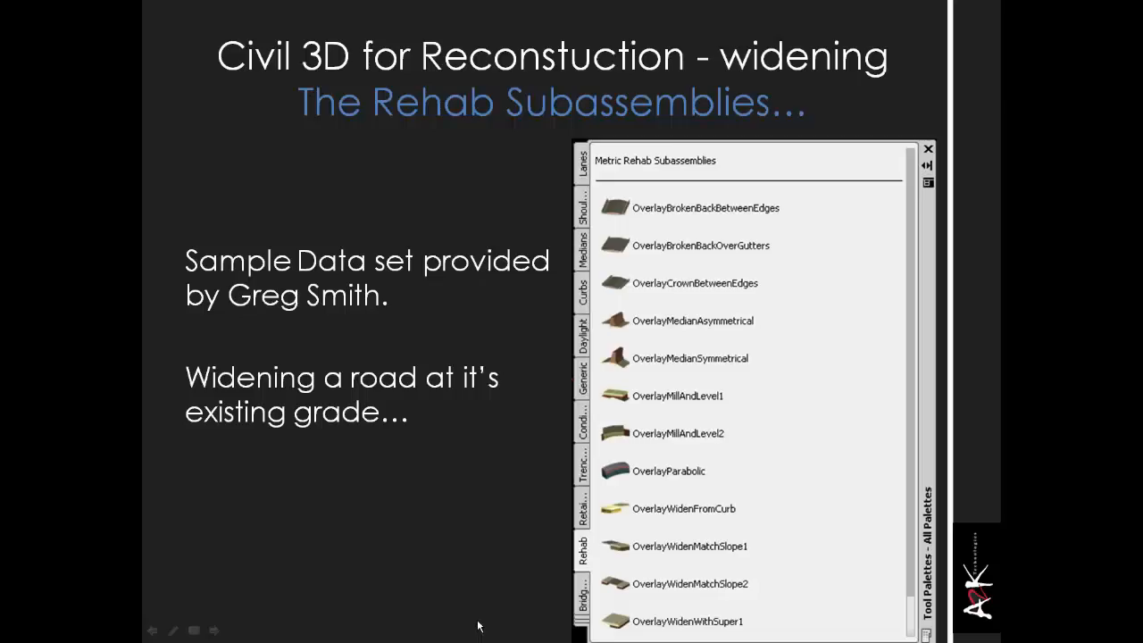
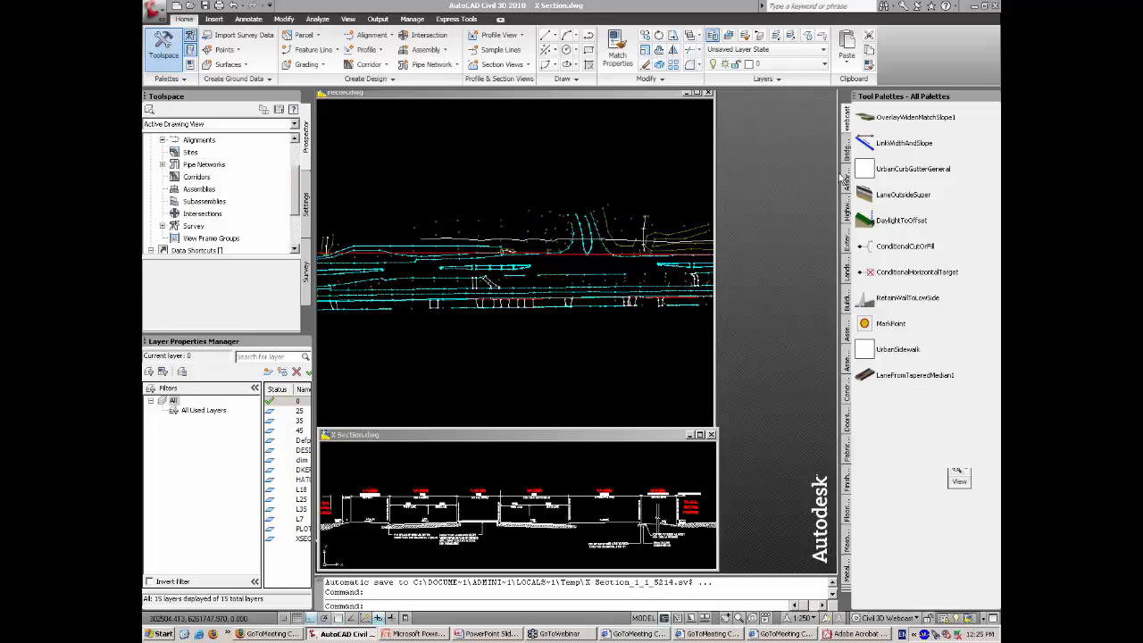
Step: Arrange the drawing windows with recon.dwg above a widened X Section.dwg, and close the command line window
{"action": "mouse_move", "coordinate": [617, 94]}
{"action": "left_mouse_down"}
{"action": "mouse_move", "coordinate": [653, 95]}
{"action": "mouse_move", "coordinate": [642, 94]}
{"action": "left_mouse_up"}
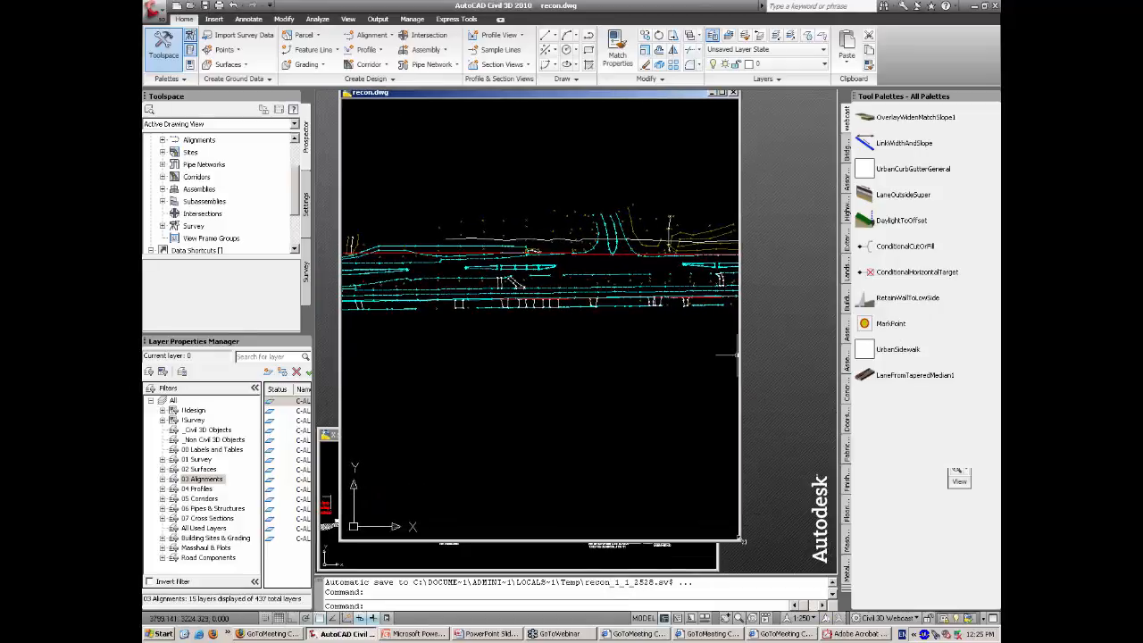
{"action": "mouse_move", "coordinate": [740, 540]}
{"action": "left_mouse_down"}
{"action": "mouse_move", "coordinate": [801, 424]}
{"action": "mouse_move", "coordinate": [814, 427]}
{"action": "left_mouse_up"}
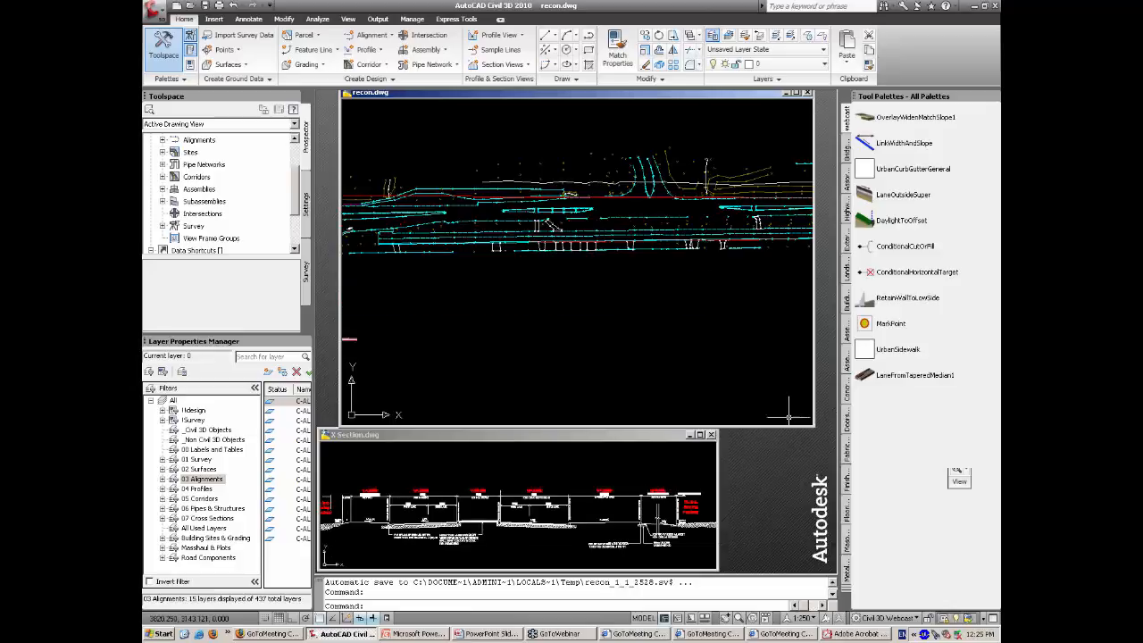
{"action": "middle_click_drag", "start_coordinate": [643, 292], "coordinate": [626, 303]}
{"action": "left_click_drag", "start_coordinate": [655, 439], "coordinate": [698, 440]}
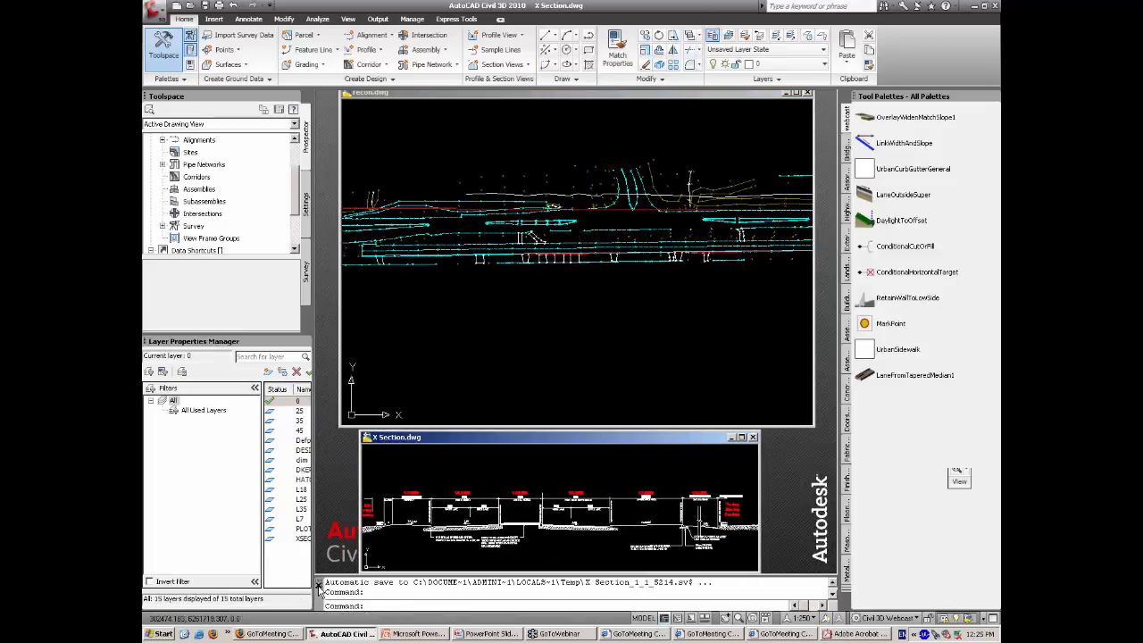
{"action": "left_click", "coordinate": [318, 585]}
{"action": "left_click_drag", "start_coordinate": [509, 442], "coordinate": [472, 476]}
{"action": "left_click_drag", "start_coordinate": [725, 463], "coordinate": [830, 465]}
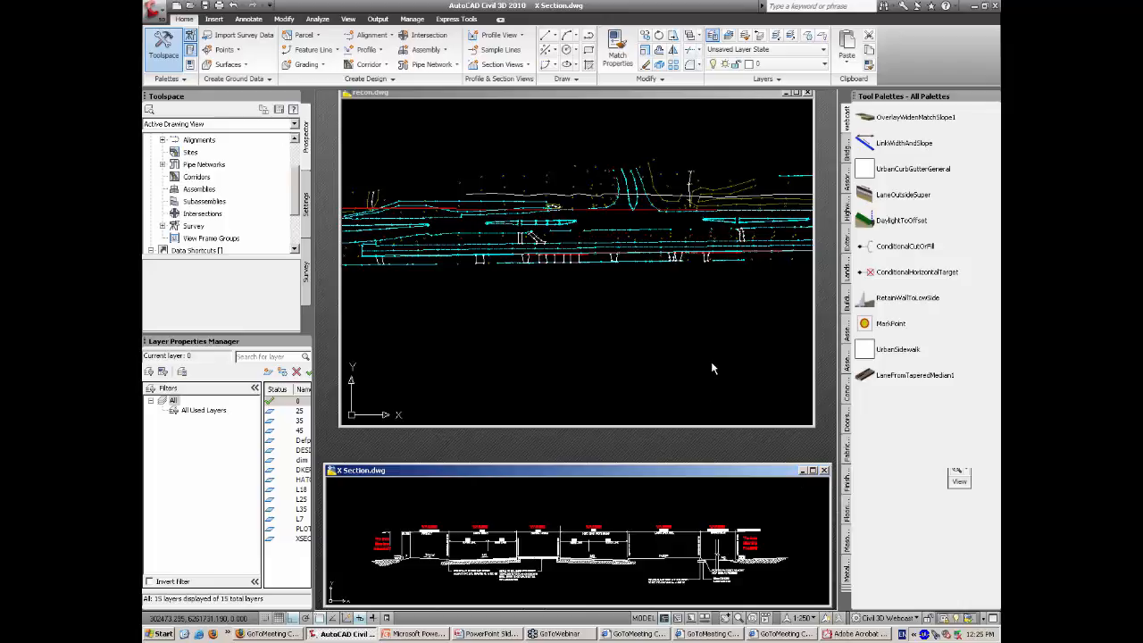
Step: Turn on the CL-01 baseline of Corridor - (1) in recon.dwg and apply the corridor properties
{"action": "left_click", "coordinate": [648, 340]}
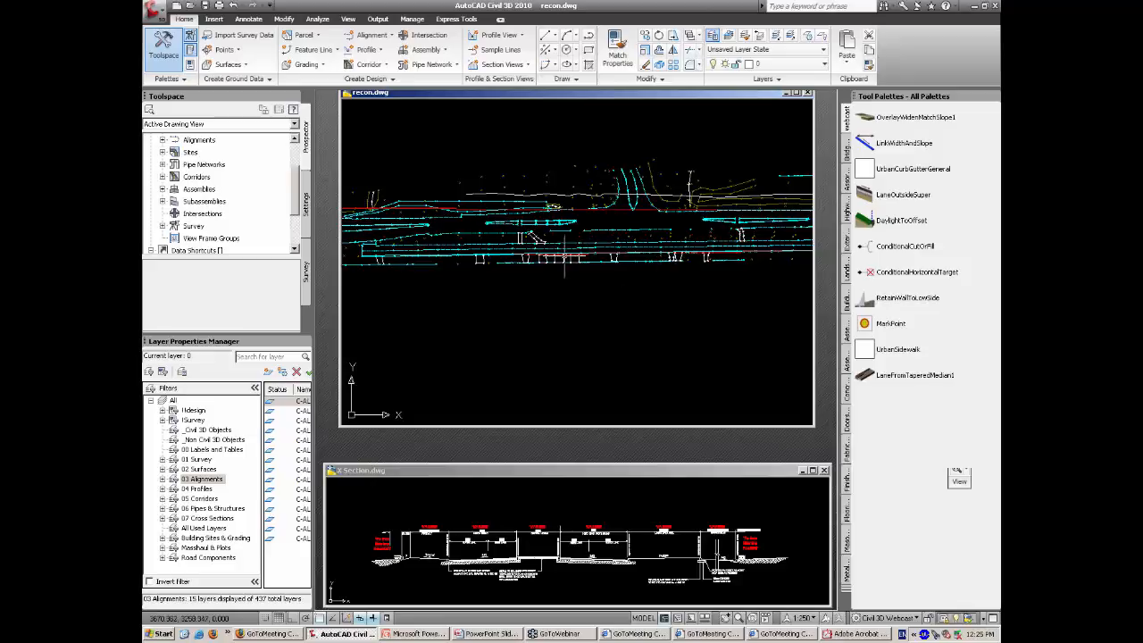
{"action": "left_click", "coordinate": [163, 177]}
{"action": "left_click", "coordinate": [200, 190]}
{"action": "right_click", "coordinate": [200, 189]}
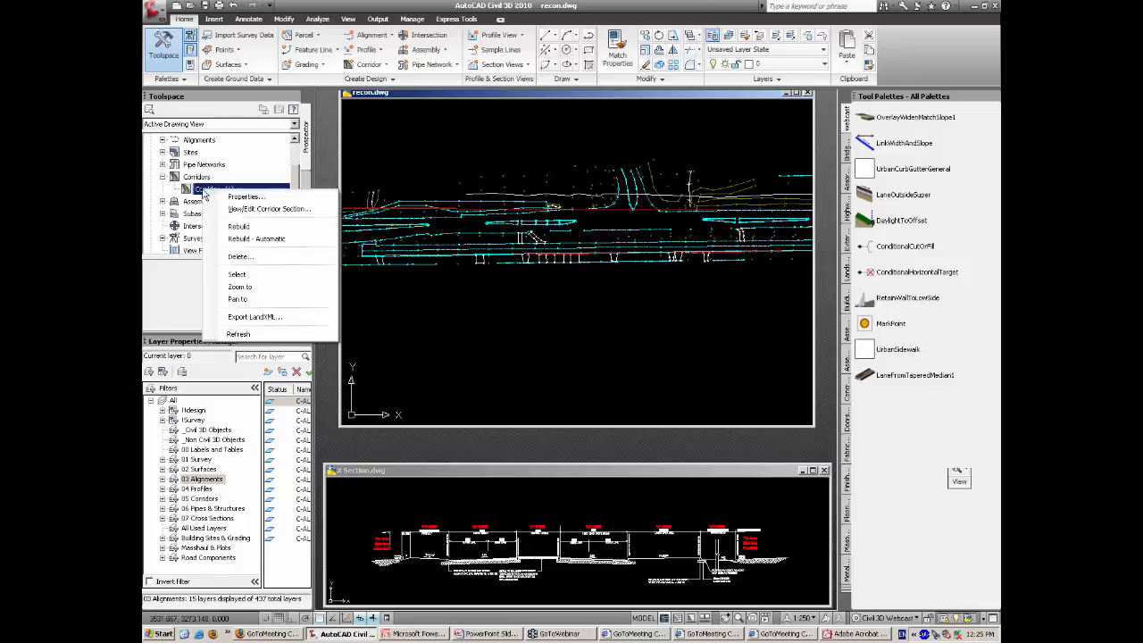
{"action": "left_click", "coordinate": [225, 196]}
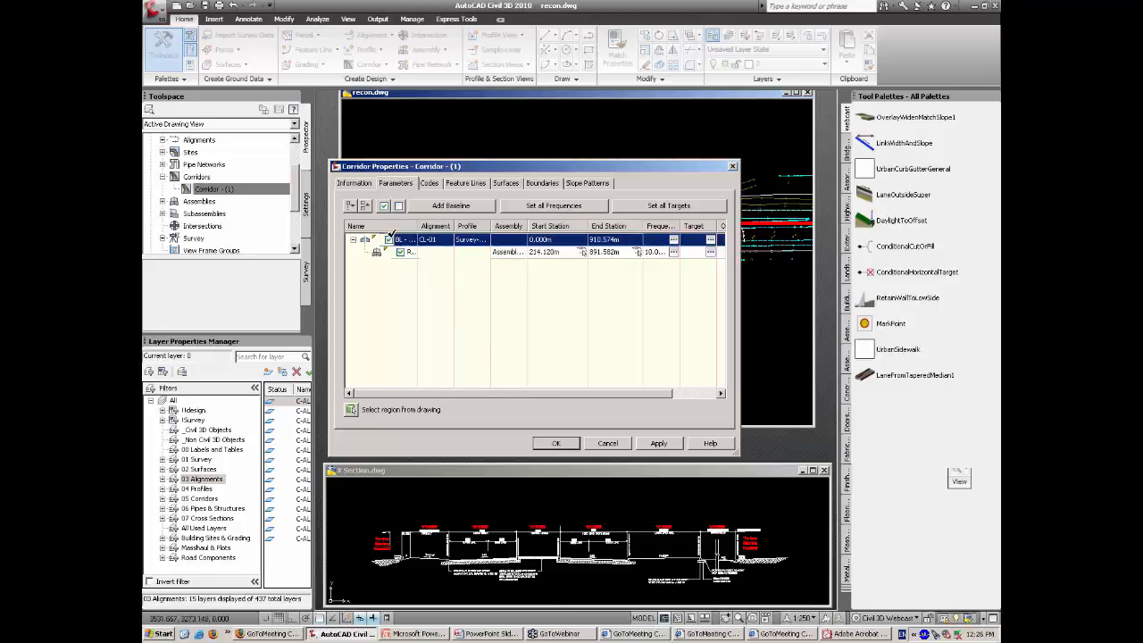
{"action": "left_click", "coordinate": [556, 443]}
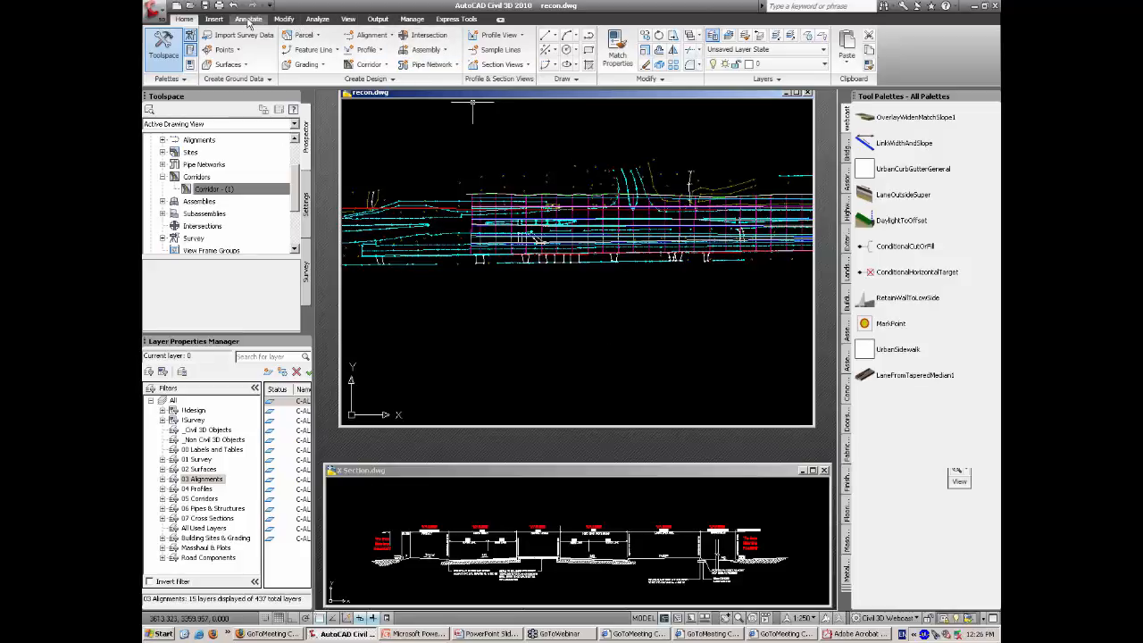
Step: Show recon.dwg in the saved PERSP view and examine the corridor's lanes, medians and cut end in 3D
{"action": "left_click", "coordinate": [348, 19]}
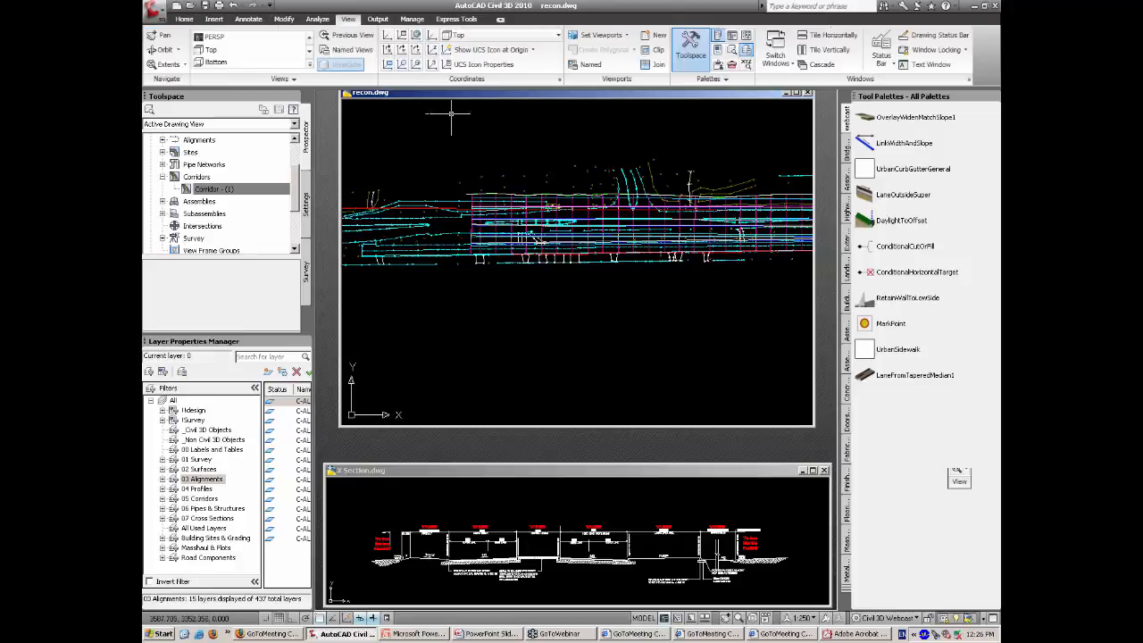
{"action": "left_click", "coordinate": [235, 37]}
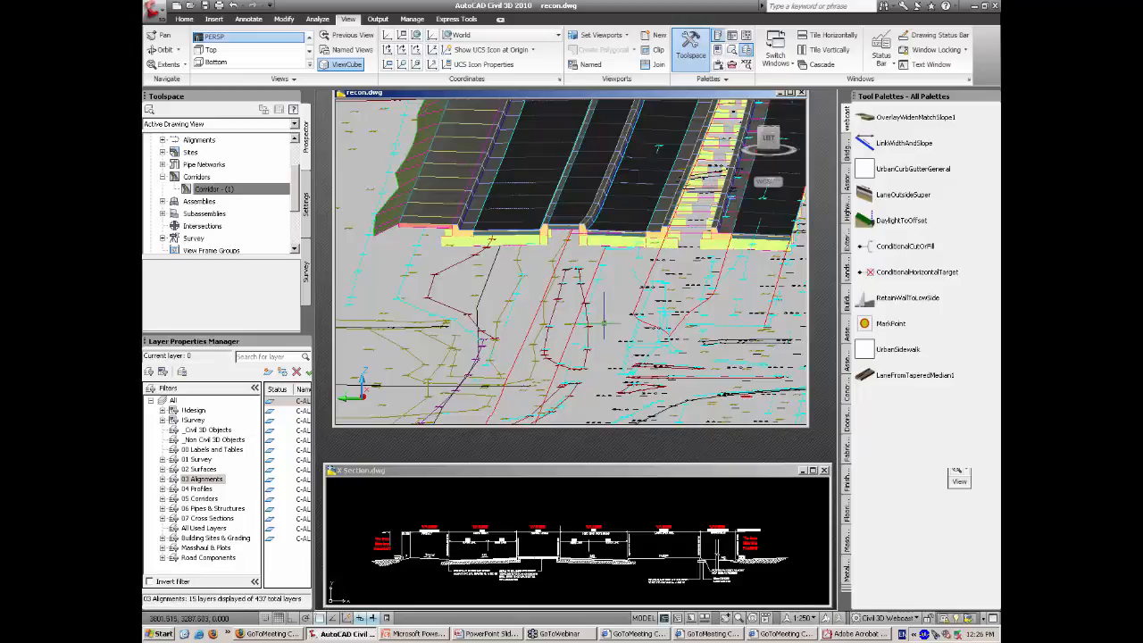
{"action": "mouse_move", "coordinate": [604, 323]}
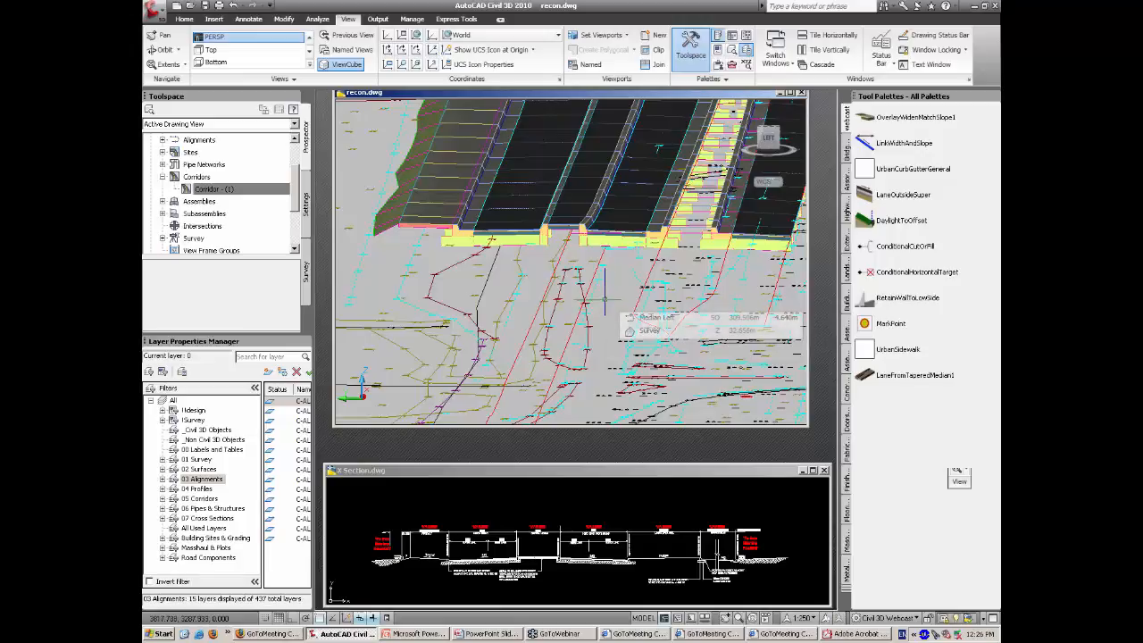
{"action": "mouse_move", "coordinate": [606, 294]}
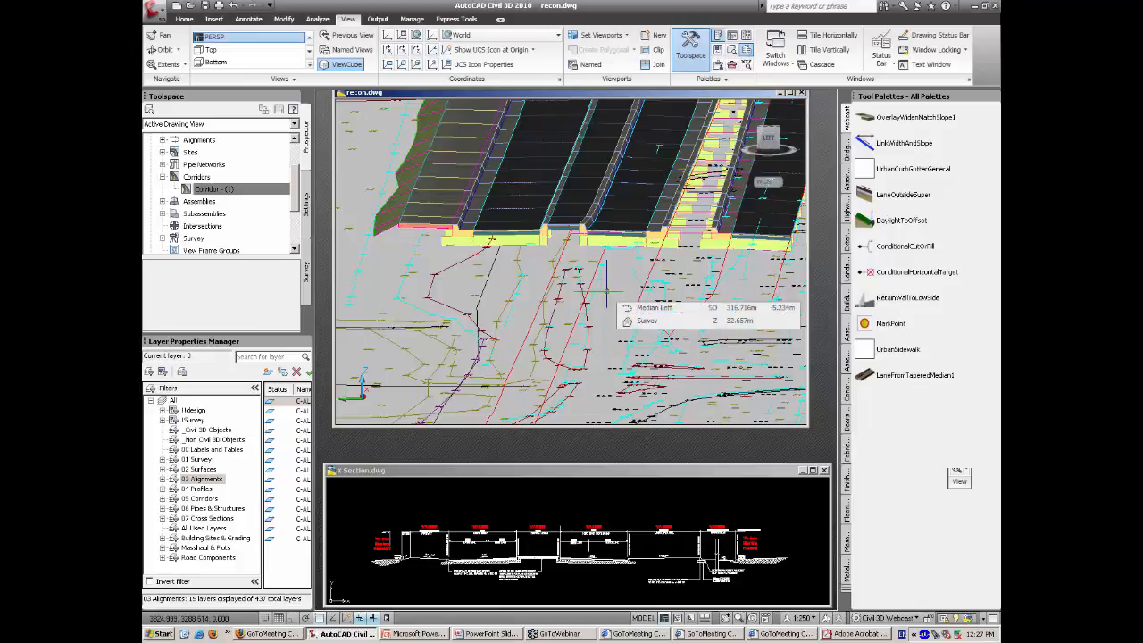
Step: Set X Section.dwg and recon.dwg to the Top view, and give recon.dwg the 2D wireframe visual style
{"action": "left_click_drag", "start_coordinate": [669, 475], "coordinate": [665, 467]}
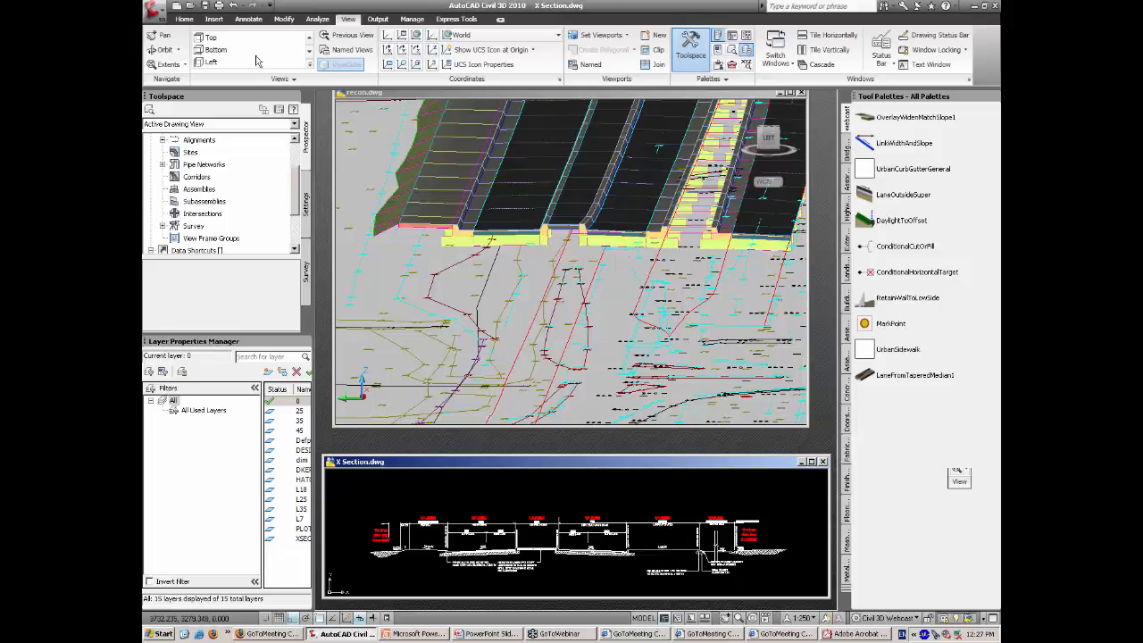
{"action": "left_click", "coordinate": [215, 36]}
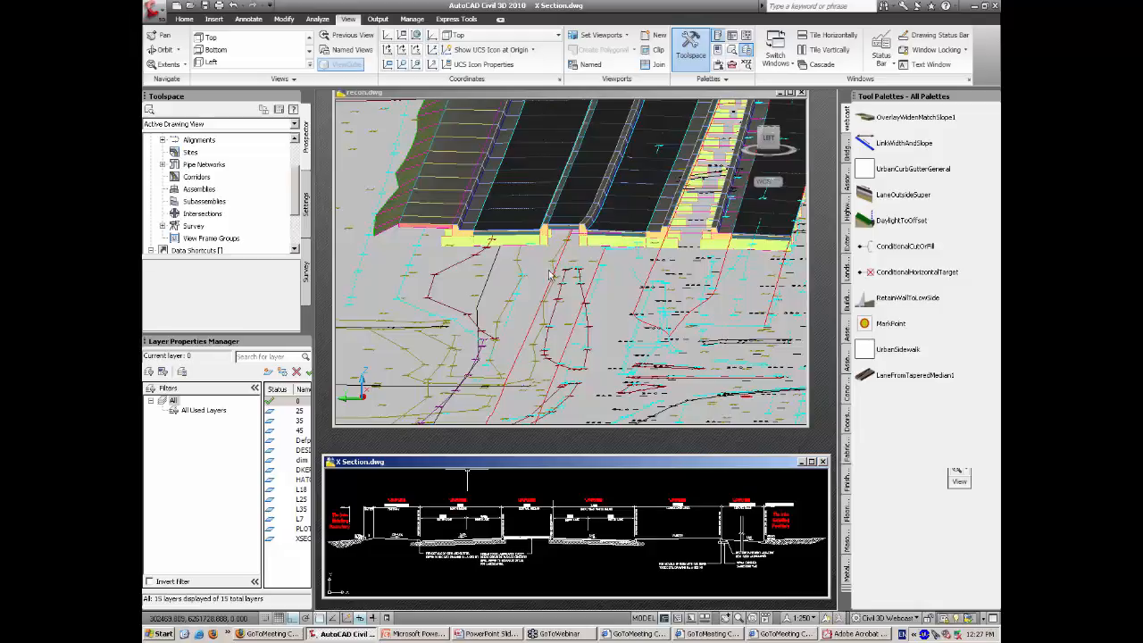
{"action": "left_click", "coordinate": [431, 103]}
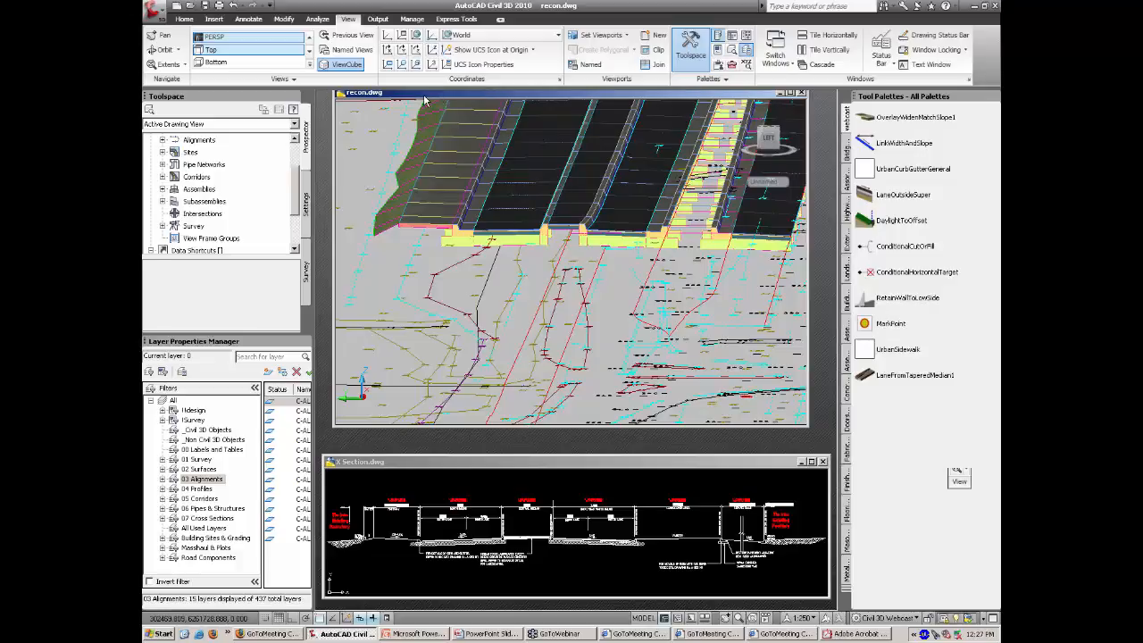
{"action": "left_click_drag", "start_coordinate": [431, 95], "coordinate": [410, 107]}
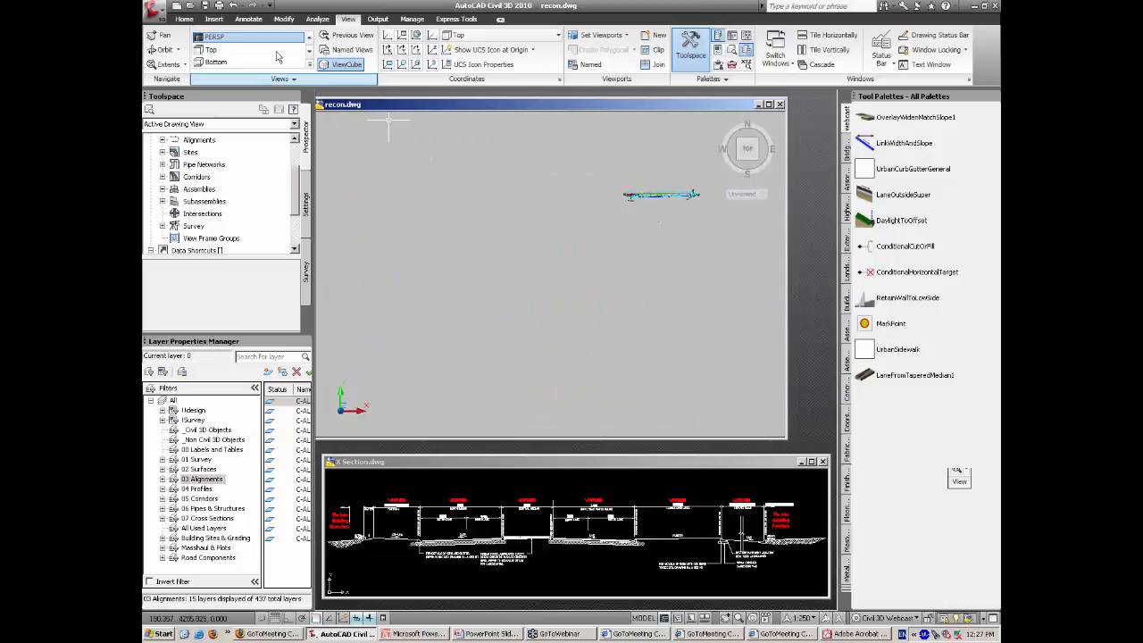
{"action": "left_click", "coordinate": [279, 79]}
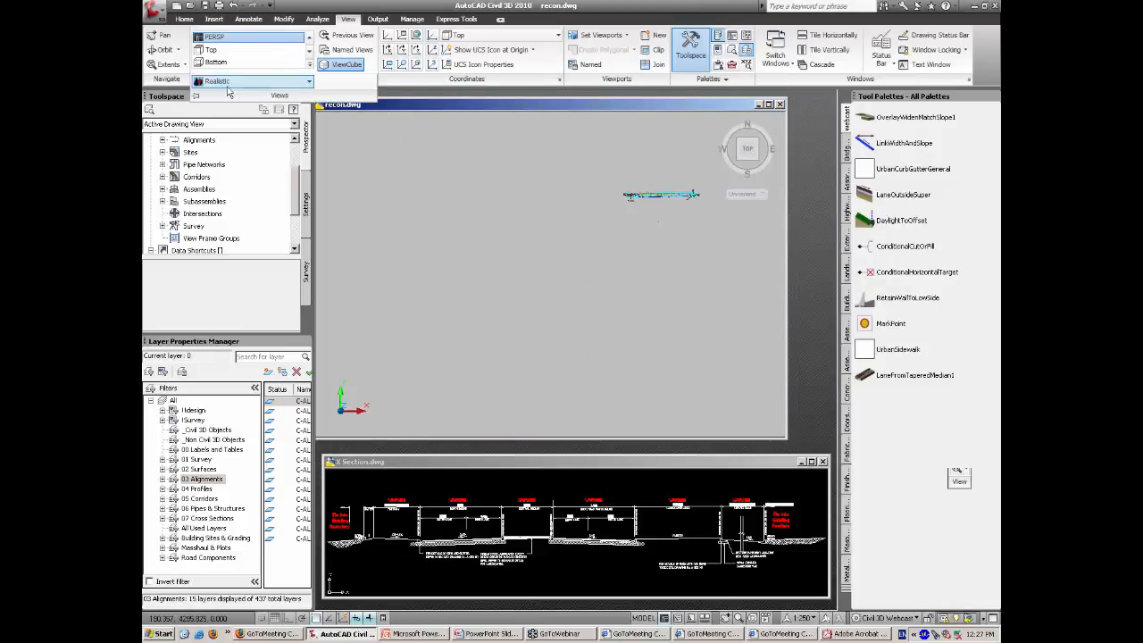
{"action": "left_click", "coordinate": [276, 83]}
{"action": "left_click", "coordinate": [217, 108]}
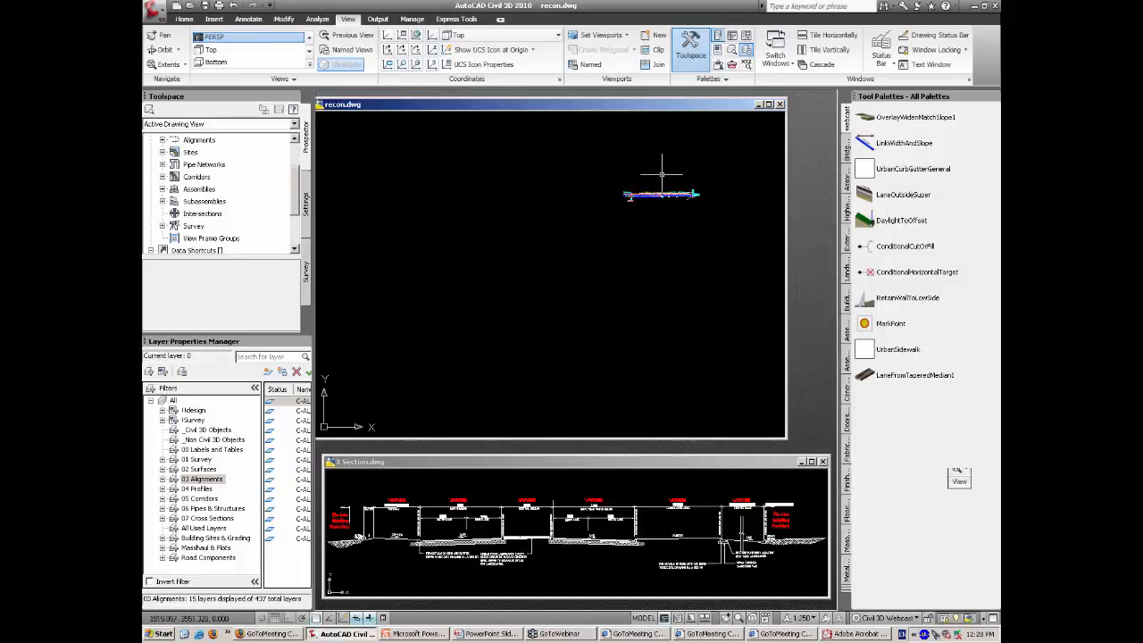
Step: Turn off the CL-01 baseline of Corridor - (1) and apply the corridor properties
{"action": "left_click", "coordinate": [618, 185]}
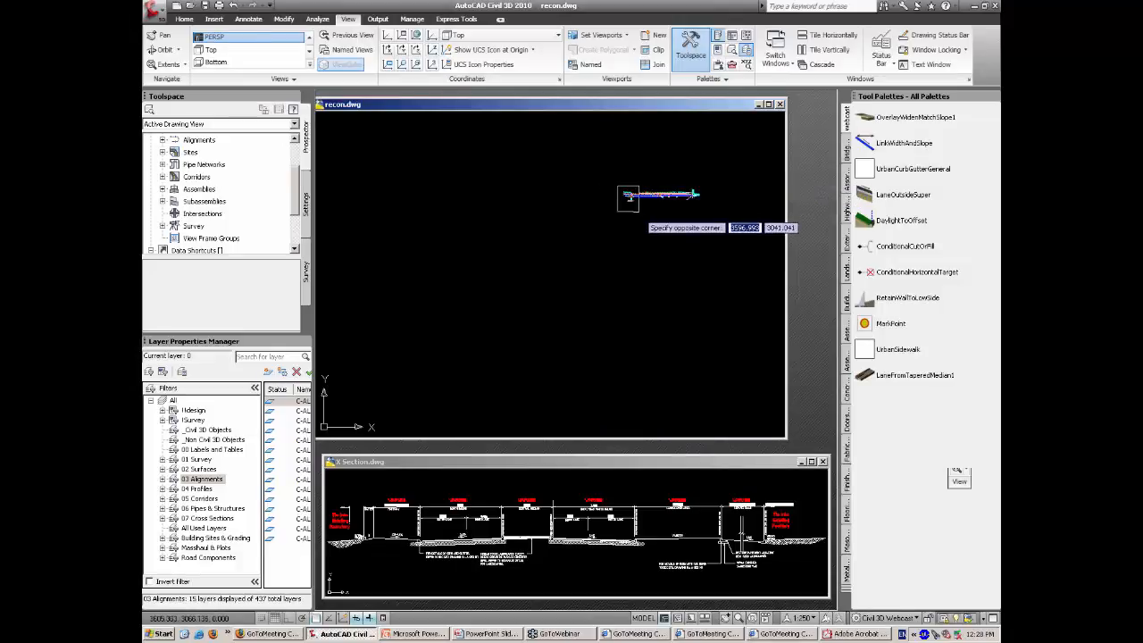
{"action": "left_click", "coordinate": [642, 215]}
{"action": "scroll", "coordinate": [642, 259], "scroll_direction": "up", "scroll_amount": 1}
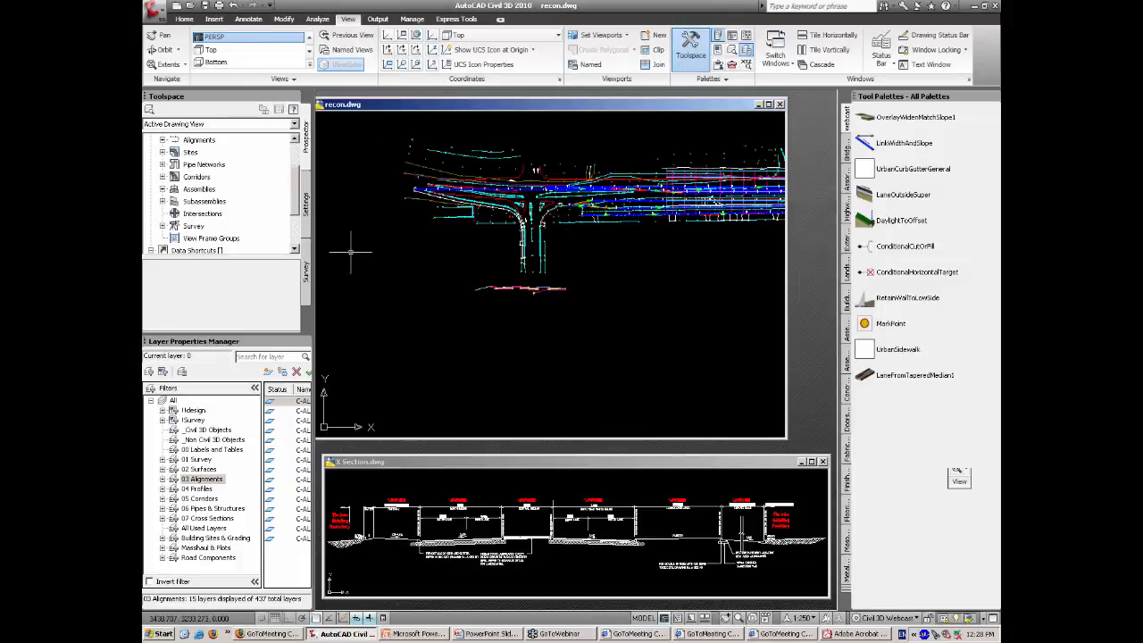
{"action": "left_click", "coordinate": [162, 177]}
{"action": "right_click", "coordinate": [227, 190]}
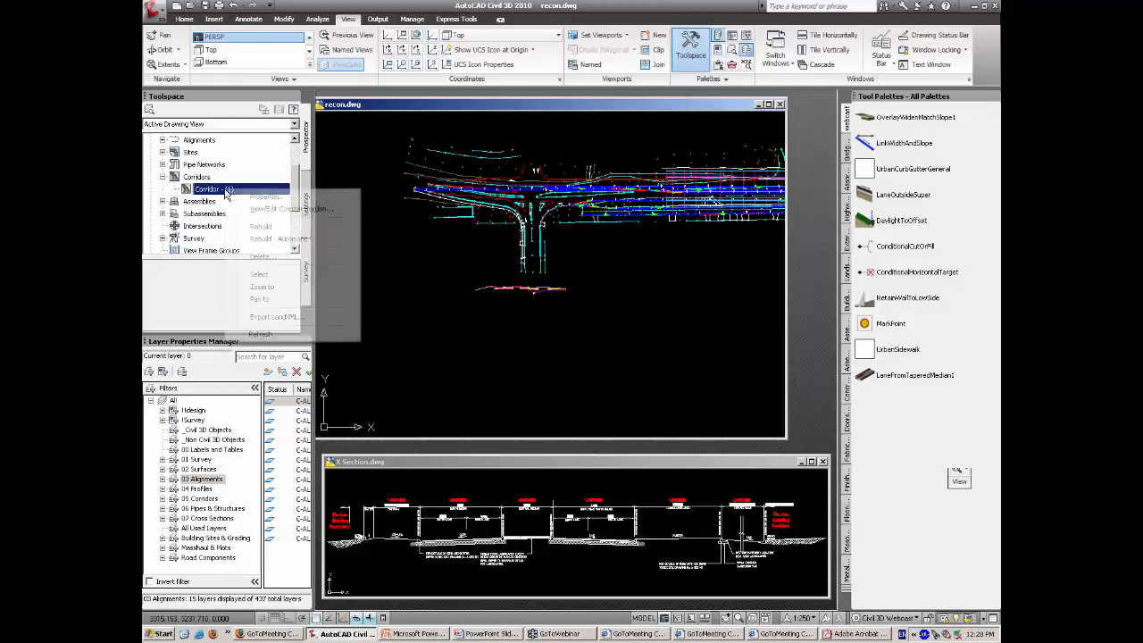
{"action": "left_click", "coordinate": [268, 199]}
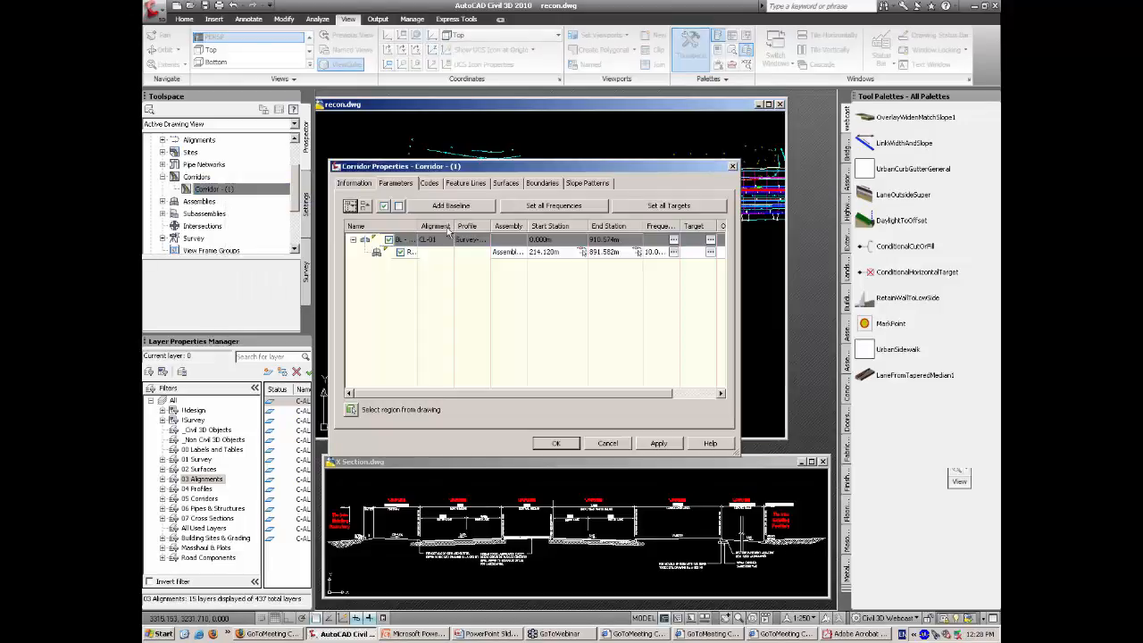
{"action": "left_click", "coordinate": [390, 241]}
{"action": "left_click", "coordinate": [556, 443]}
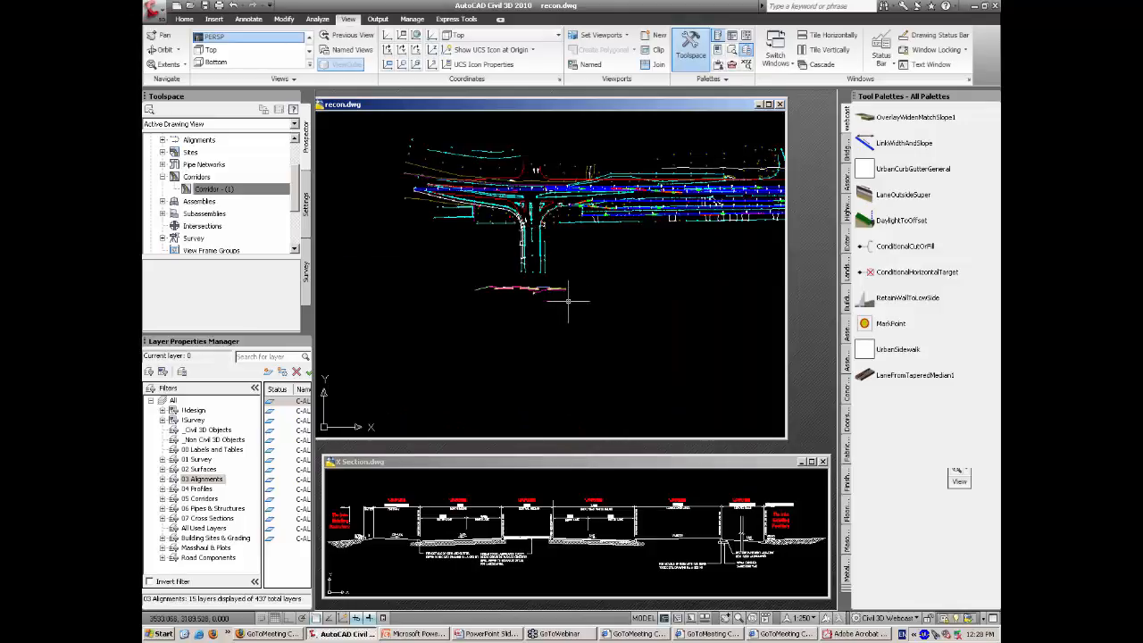
Step: Create an assembly named Road-Recon and place its baseline in the empty area below the existing assembly in recon.dwg
{"action": "scroll", "coordinate": [545, 306], "scroll_direction": "up", "scroll_amount": 5}
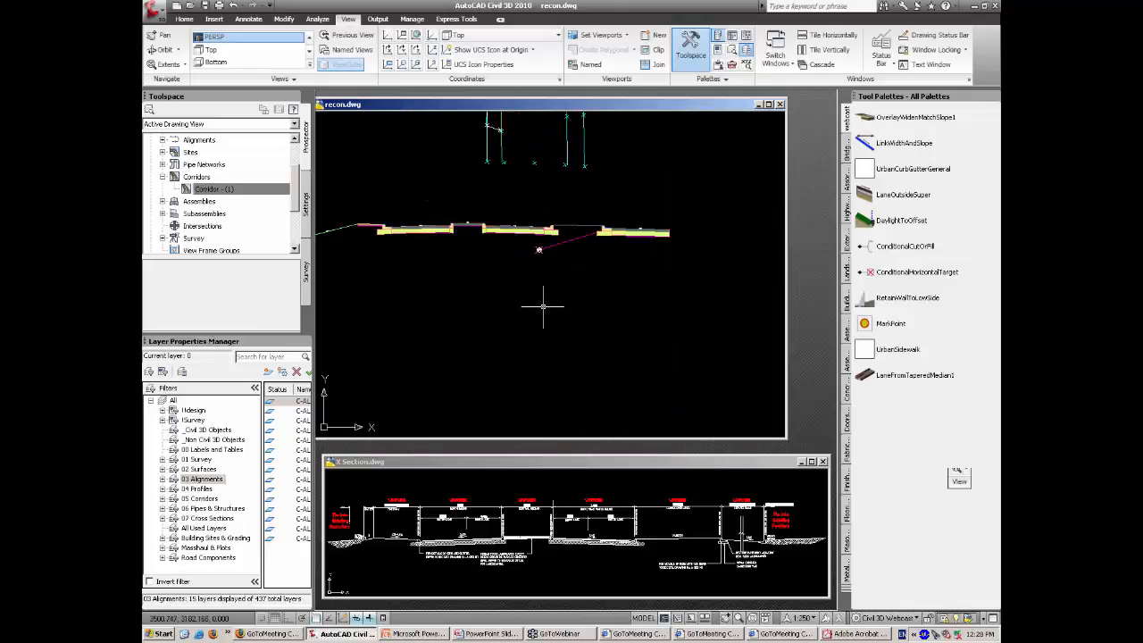
{"action": "scroll", "coordinate": [546, 309], "scroll_direction": "up", "scroll_amount": 2}
{"action": "middle_click_drag", "start_coordinate": [546, 309], "coordinate": [582, 238]}
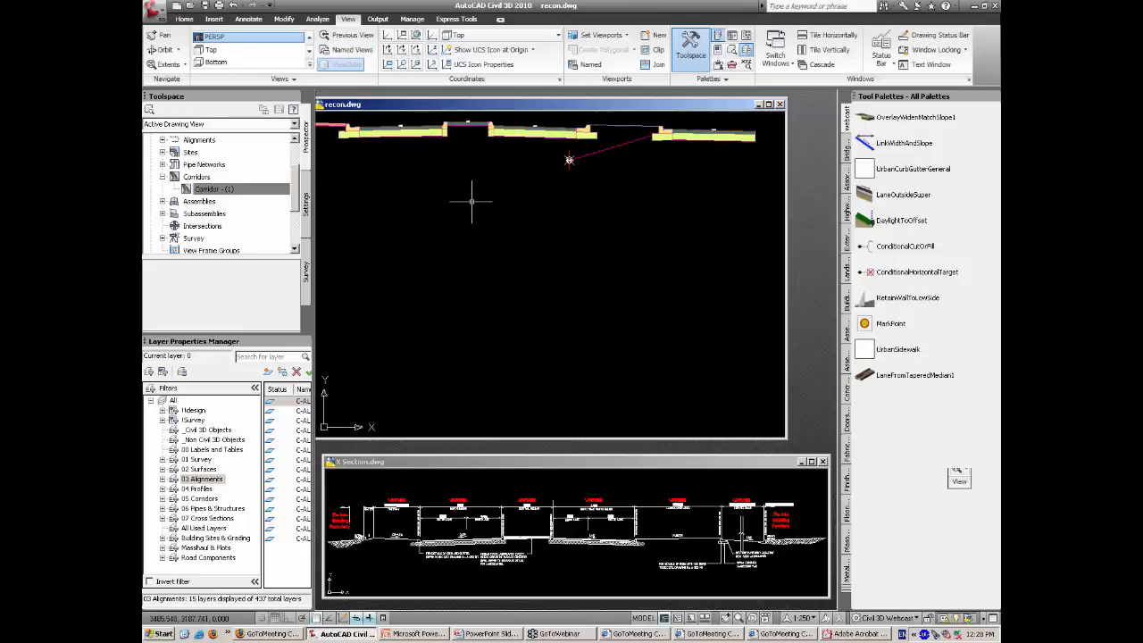
{"action": "left_click", "coordinate": [183, 20]}
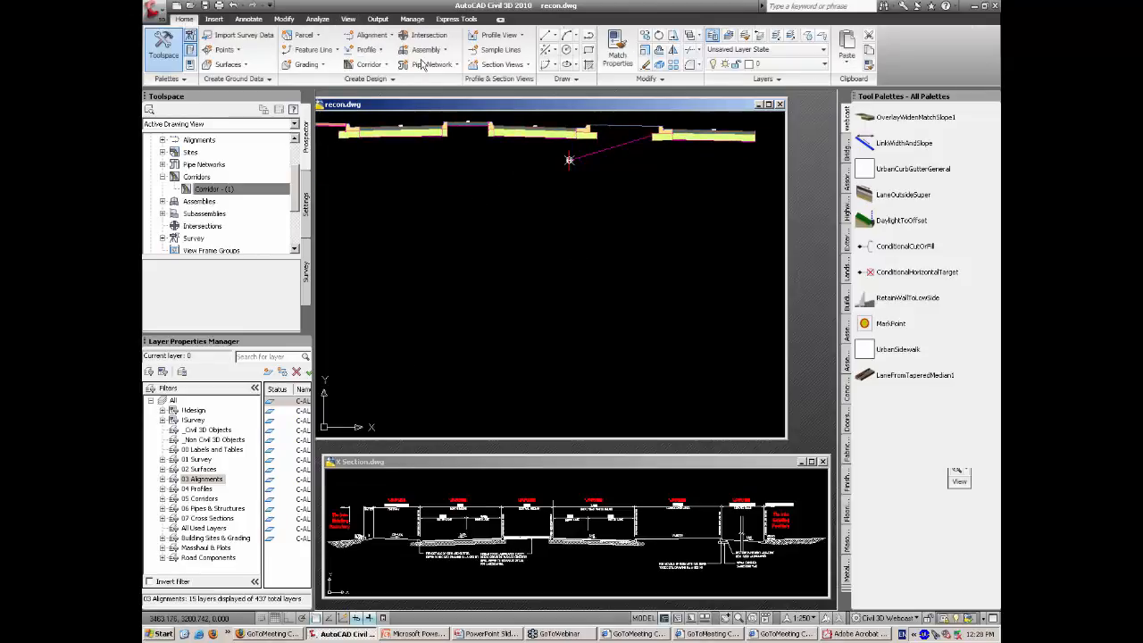
{"action": "left_click", "coordinate": [444, 50]}
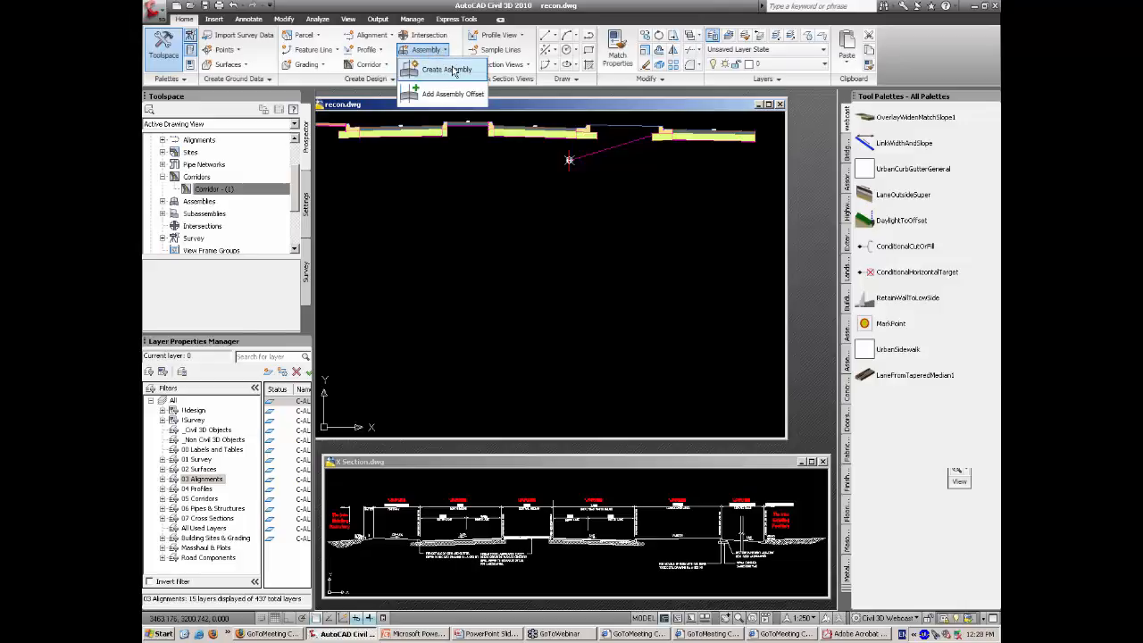
{"action": "left_click", "coordinate": [449, 69]}
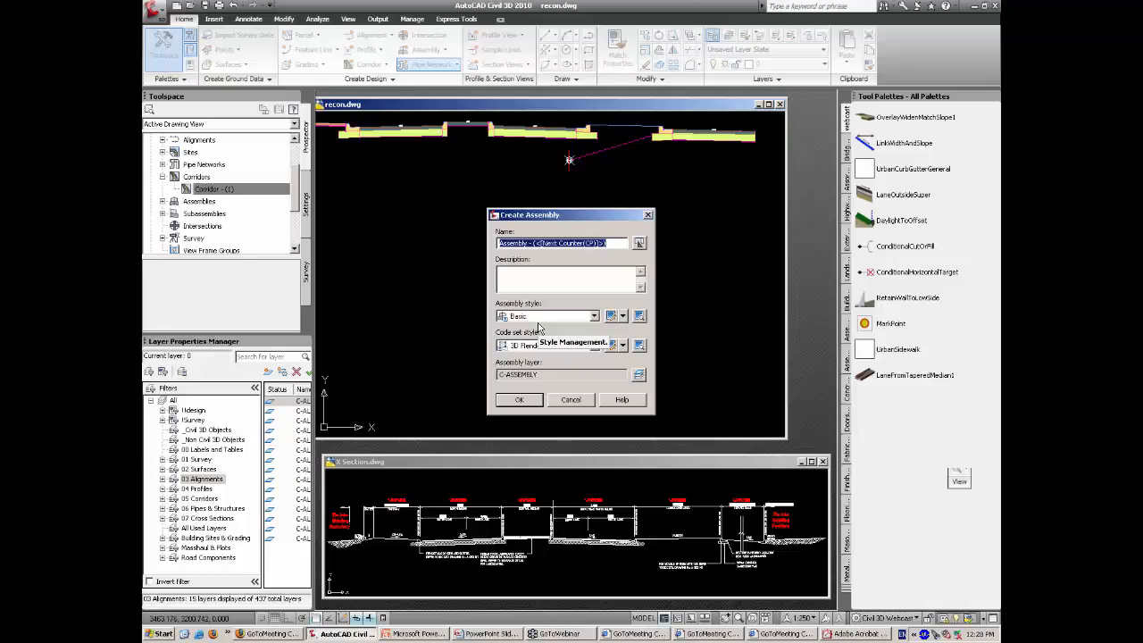
{"action": "type", "text": "Road-Recon"}
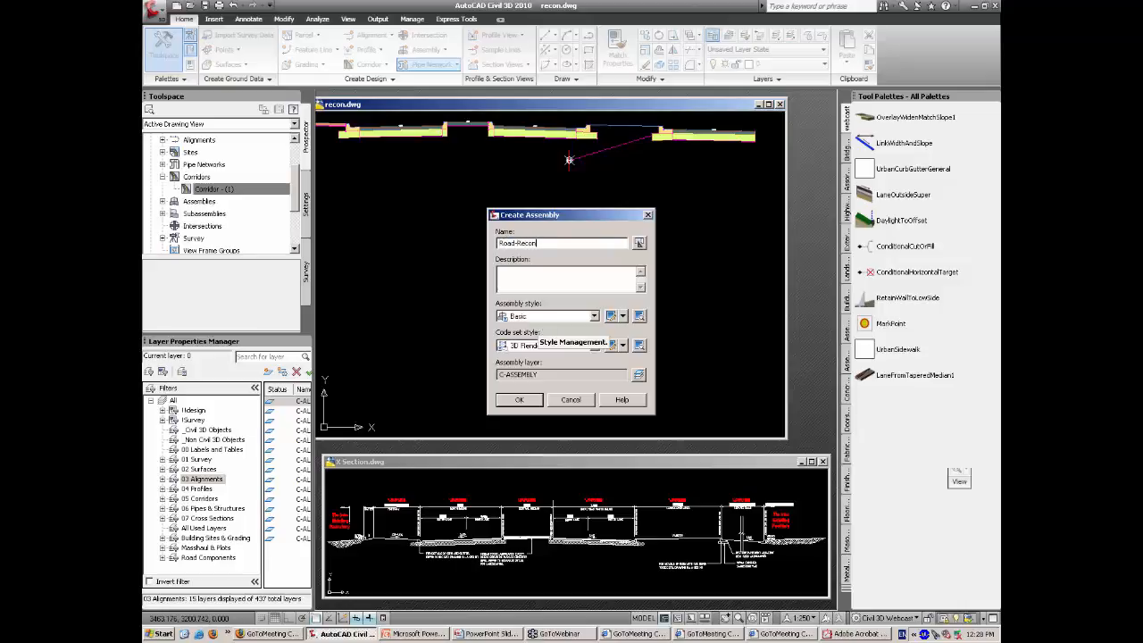
{"action": "left_click", "coordinate": [531, 405]}
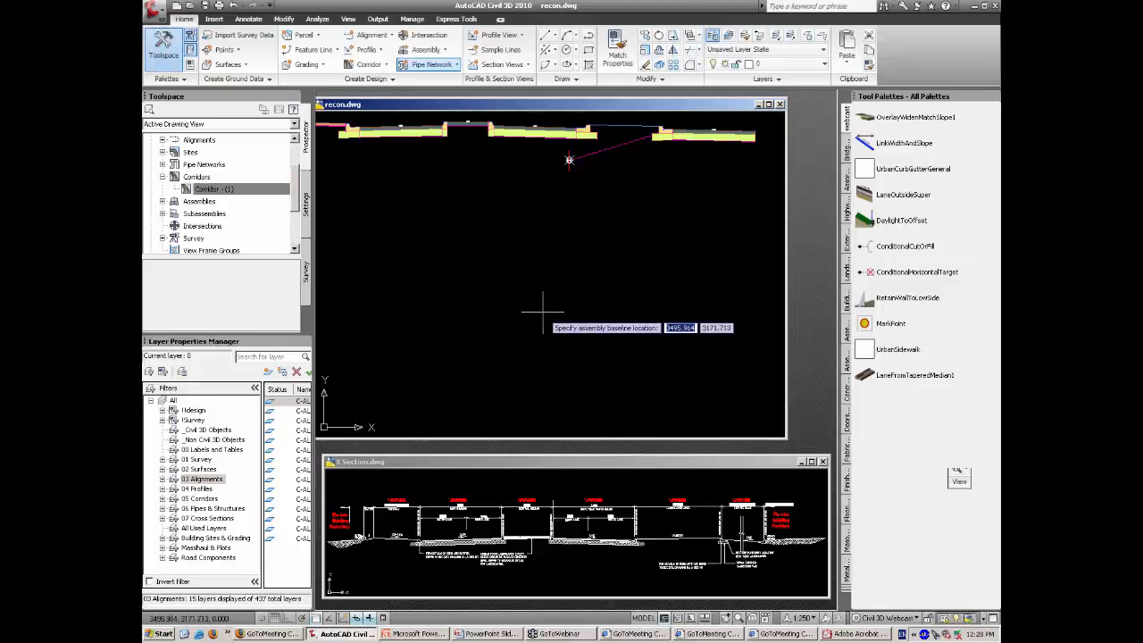
{"action": "left_click", "coordinate": [542, 313]}
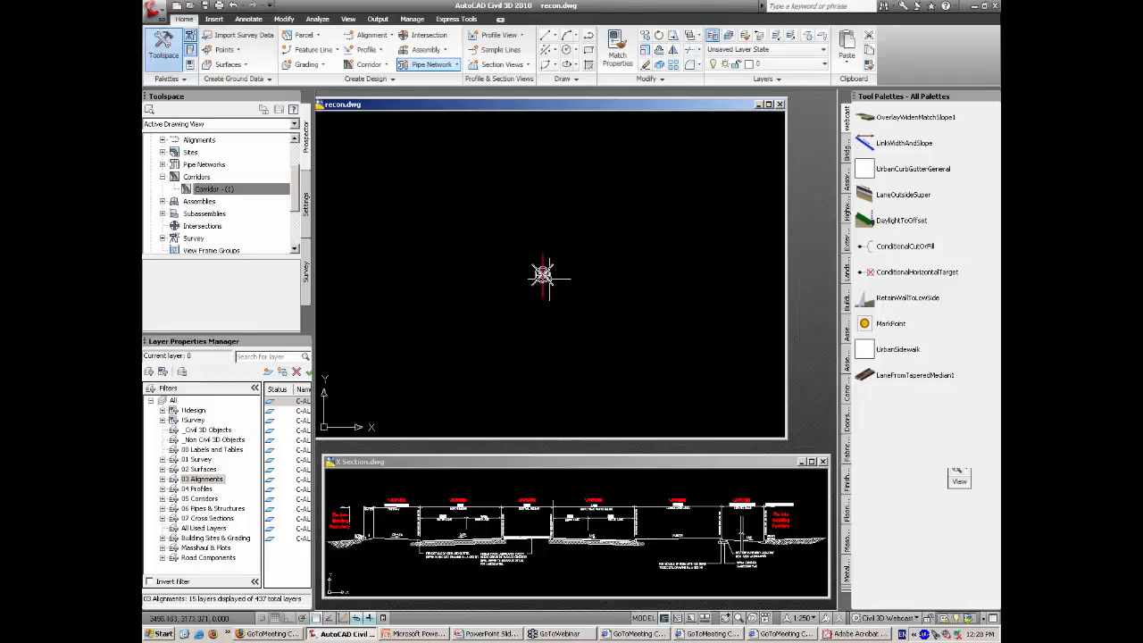
{"action": "mouse_move", "coordinate": [610, 276]}
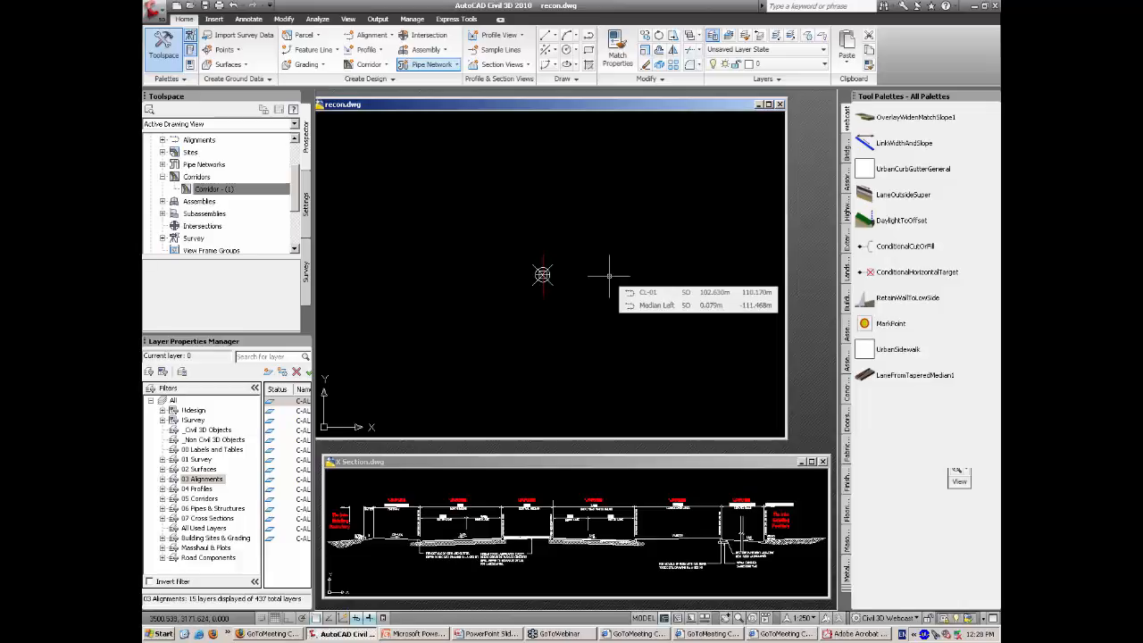
{"action": "left_click", "coordinate": [935, 38]}
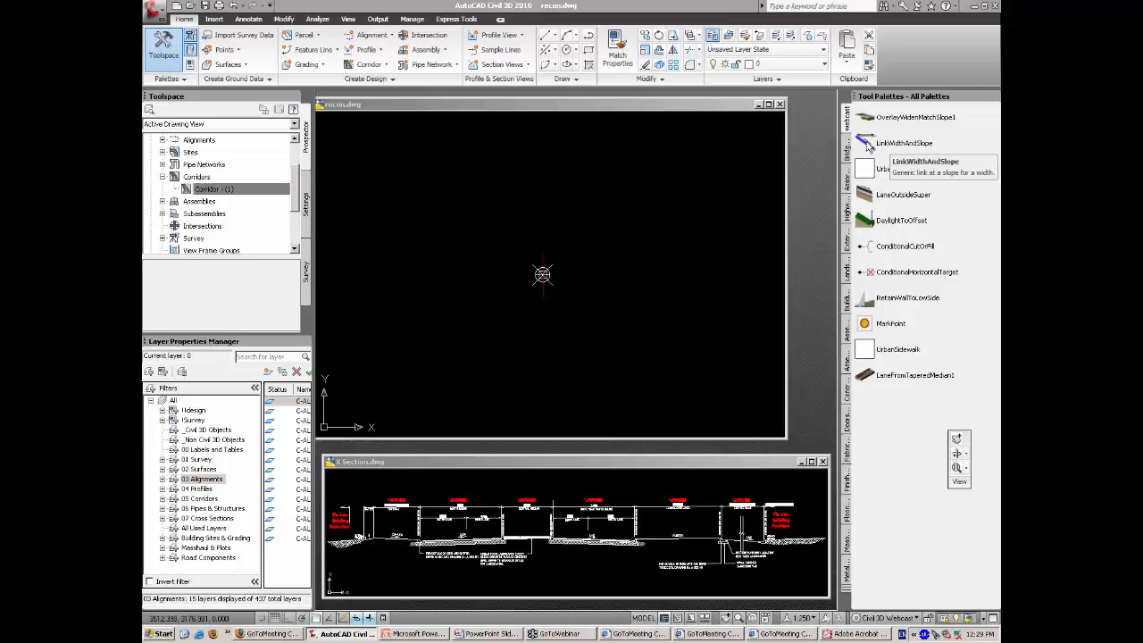
Step: Attach a right-side LinkWidthAndSlope link to the Road-Recon baseline marker with a width of 6 m and a slope of 30%
{"action": "left_click", "coordinate": [869, 148]}
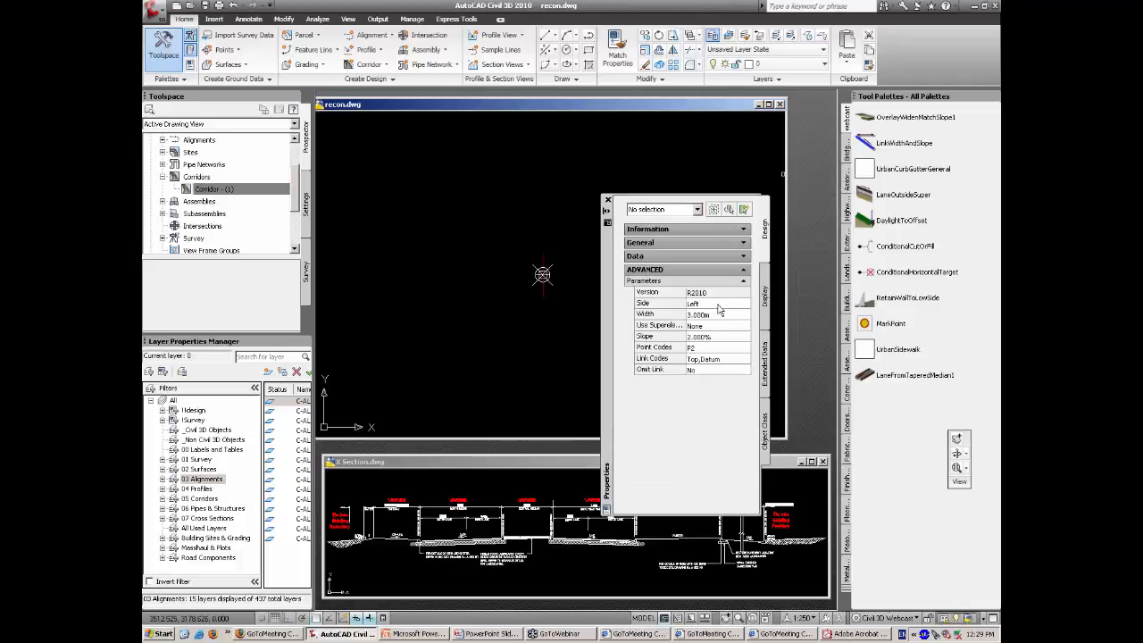
{"action": "left_click", "coordinate": [713, 305]}
{"action": "left_click", "coordinate": [714, 305]}
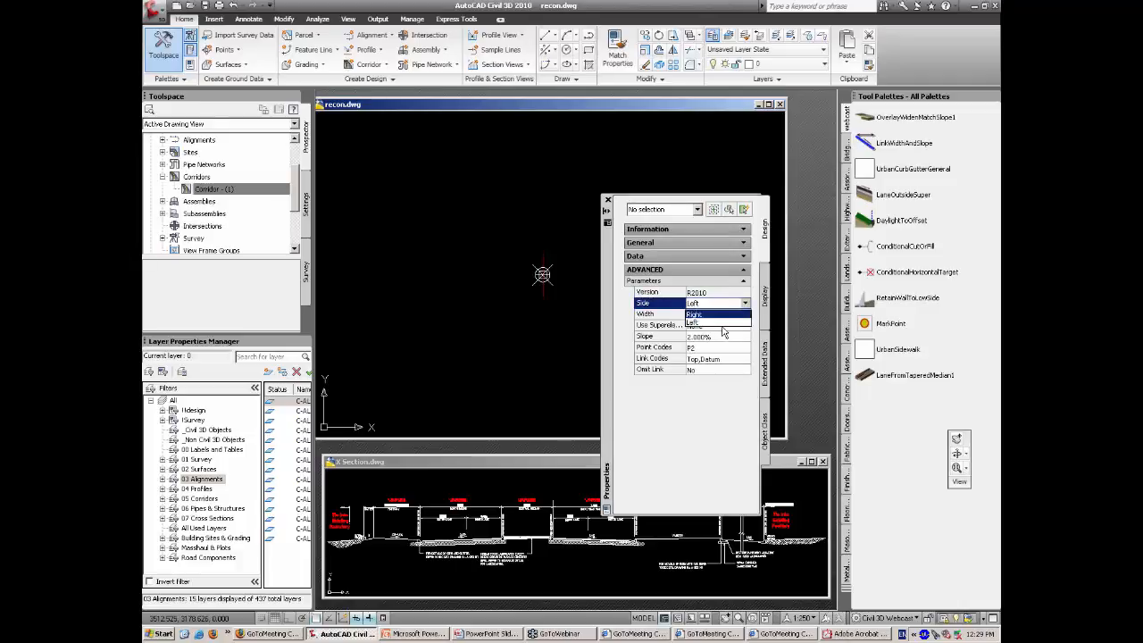
{"action": "left_click", "coordinate": [693, 314]}
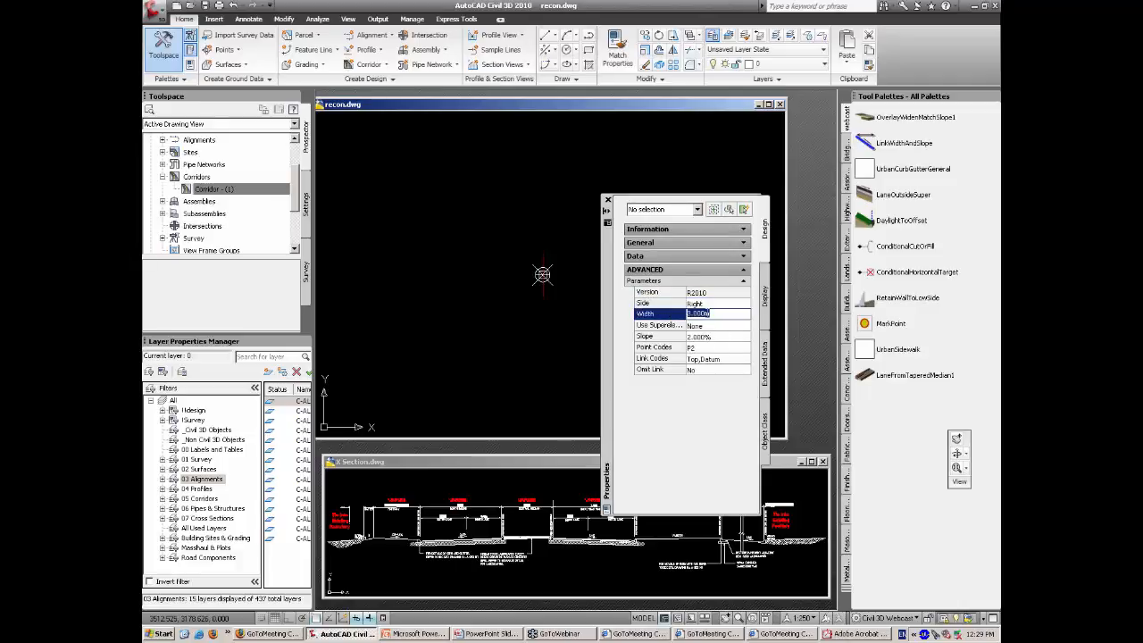
{"action": "left_click", "coordinate": [719, 314]}
{"action": "type", "text": "6"}
{"action": "left_click", "coordinate": [717, 340]}
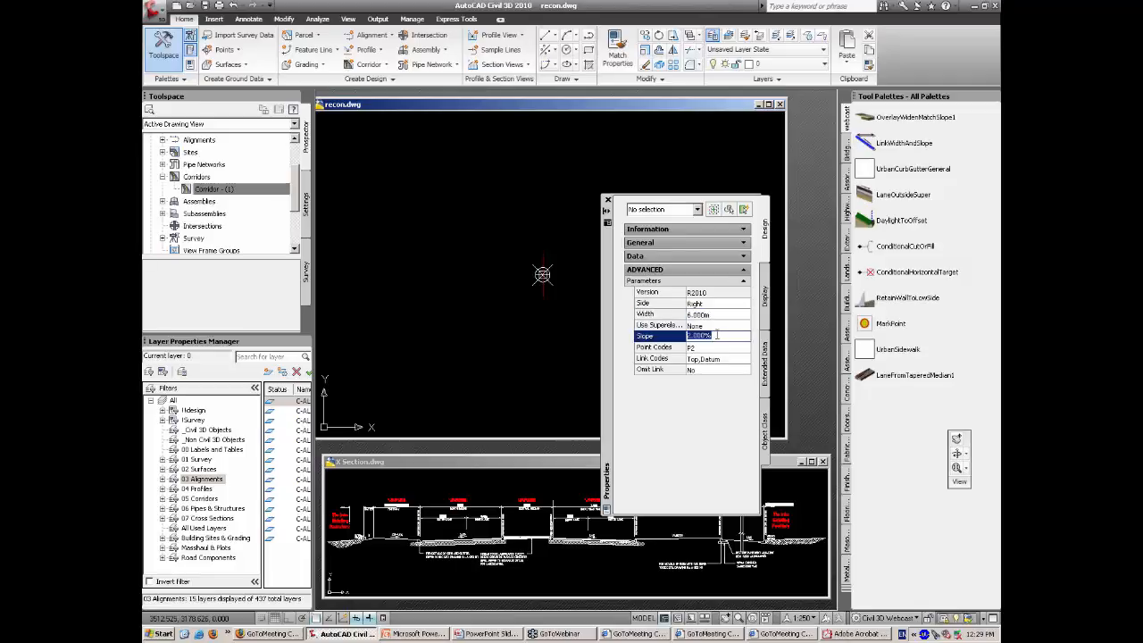
{"action": "left_click_drag", "start_coordinate": [726, 336], "coordinate": [668, 337]}
{"action": "type", "text": "3"}
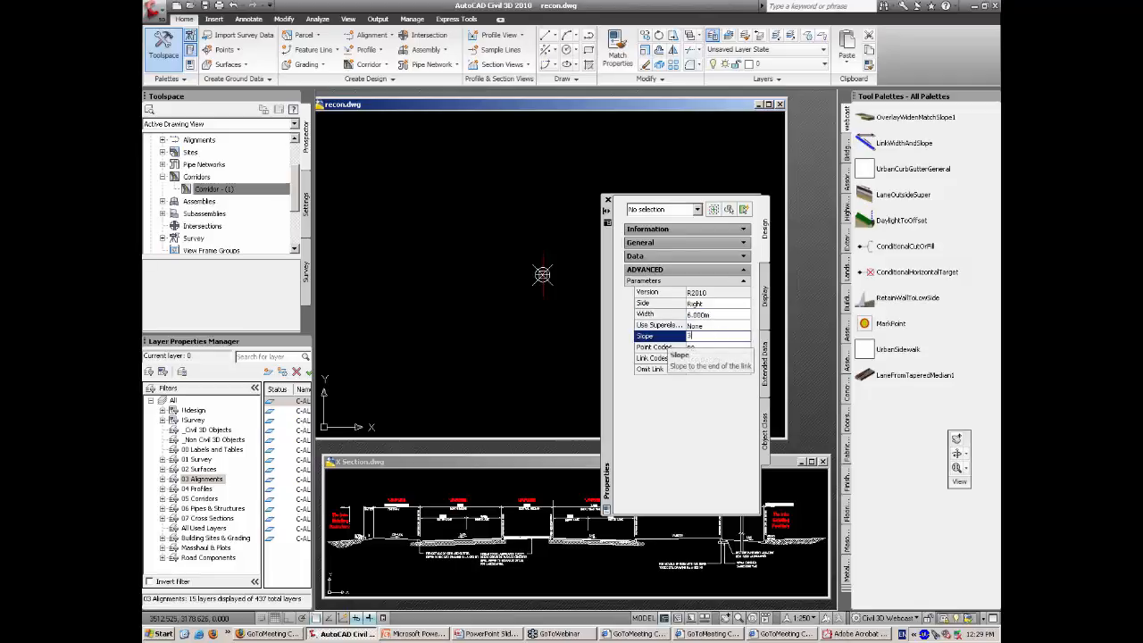
{"action": "type", "text": "0"}
{"action": "left_click", "coordinate": [719, 326]}
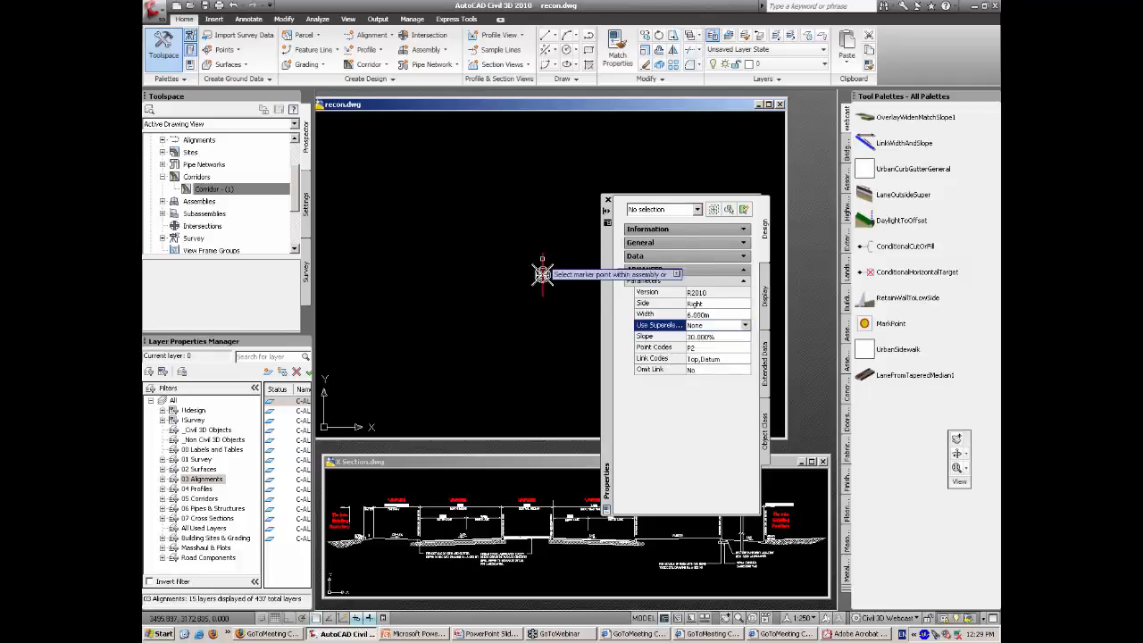
{"action": "right_click", "coordinate": [555, 221]}
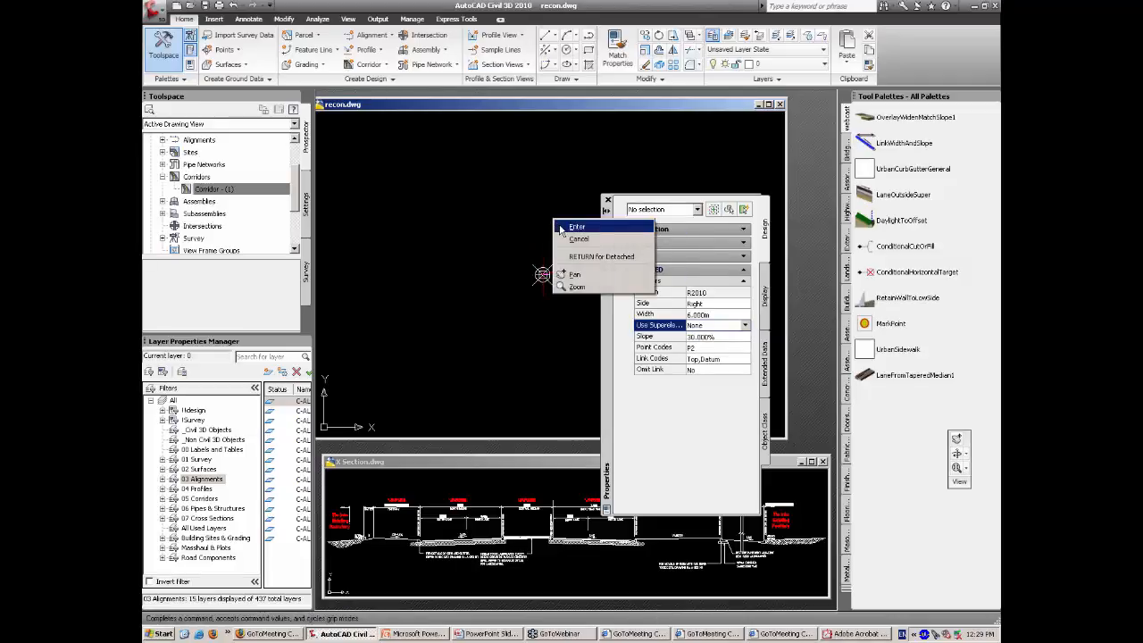
{"action": "left_click", "coordinate": [572, 227]}
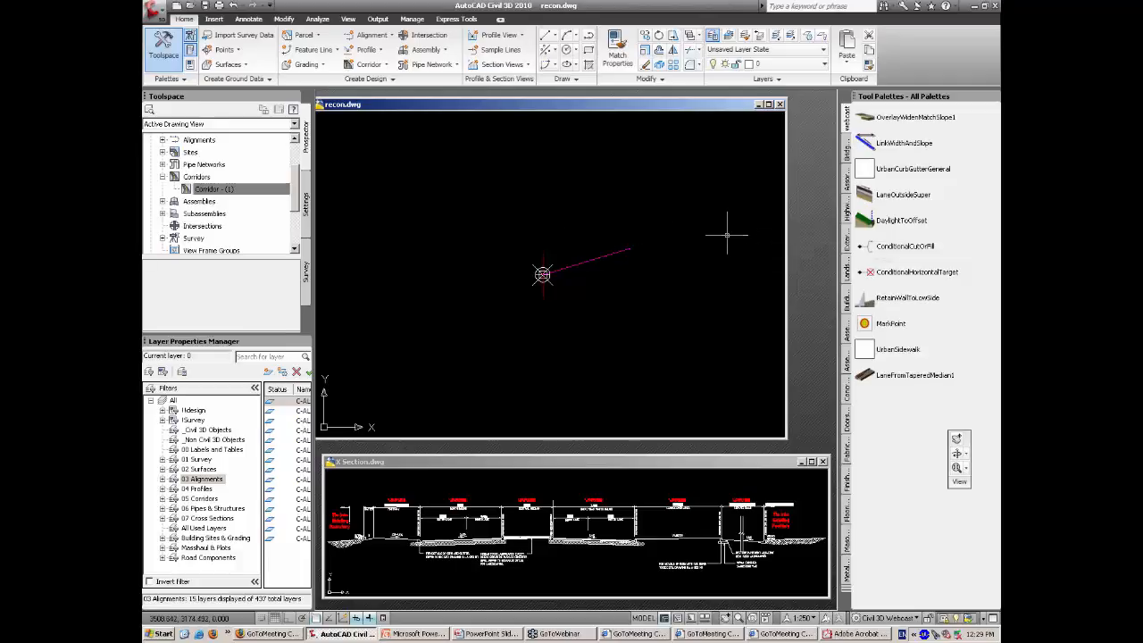
Step: Attach a right-side LaneOutsideSuper lane with a default slope of -3% to the outer end of the sloped link
{"action": "left_click", "coordinate": [893, 194]}
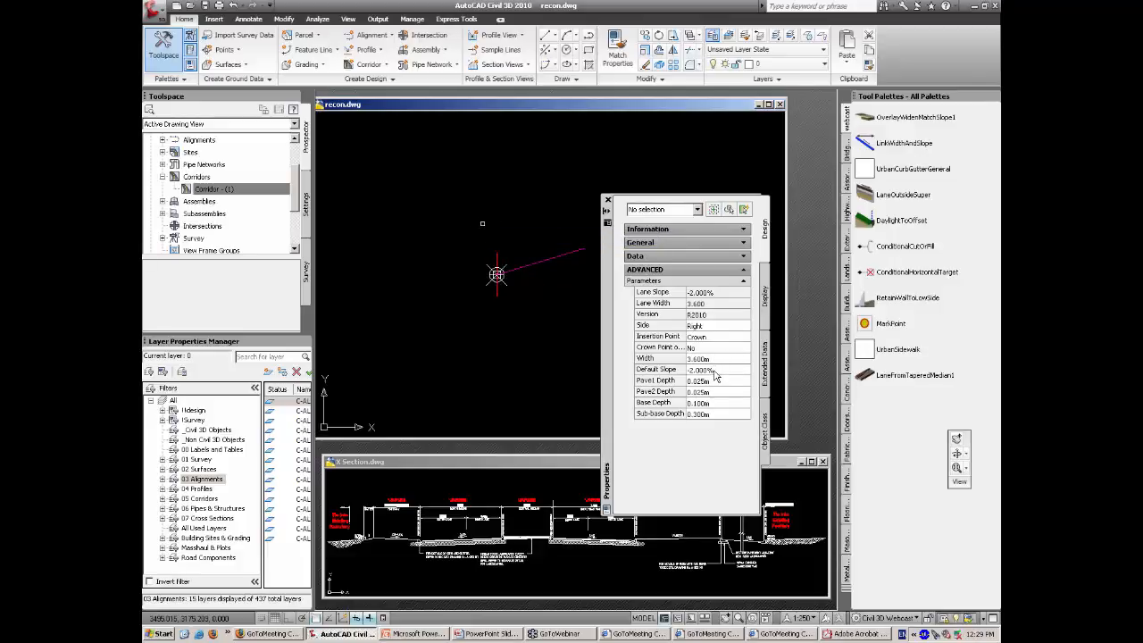
{"action": "left_click", "coordinate": [715, 371]}
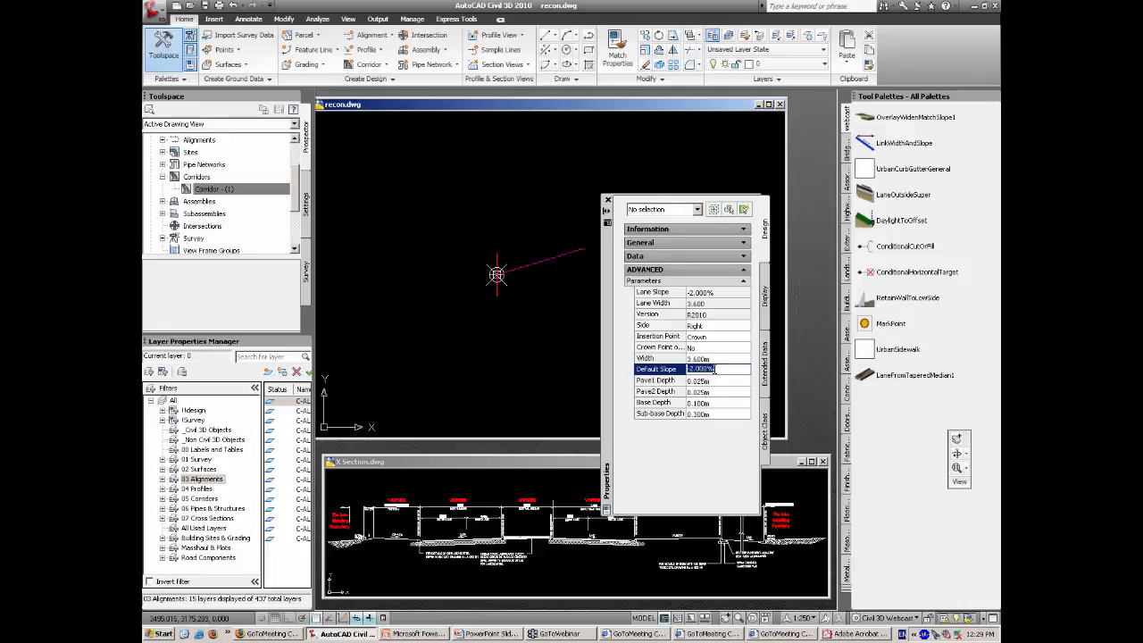
{"action": "type", "text": "-3"}
{"action": "key", "text": "Tab"}
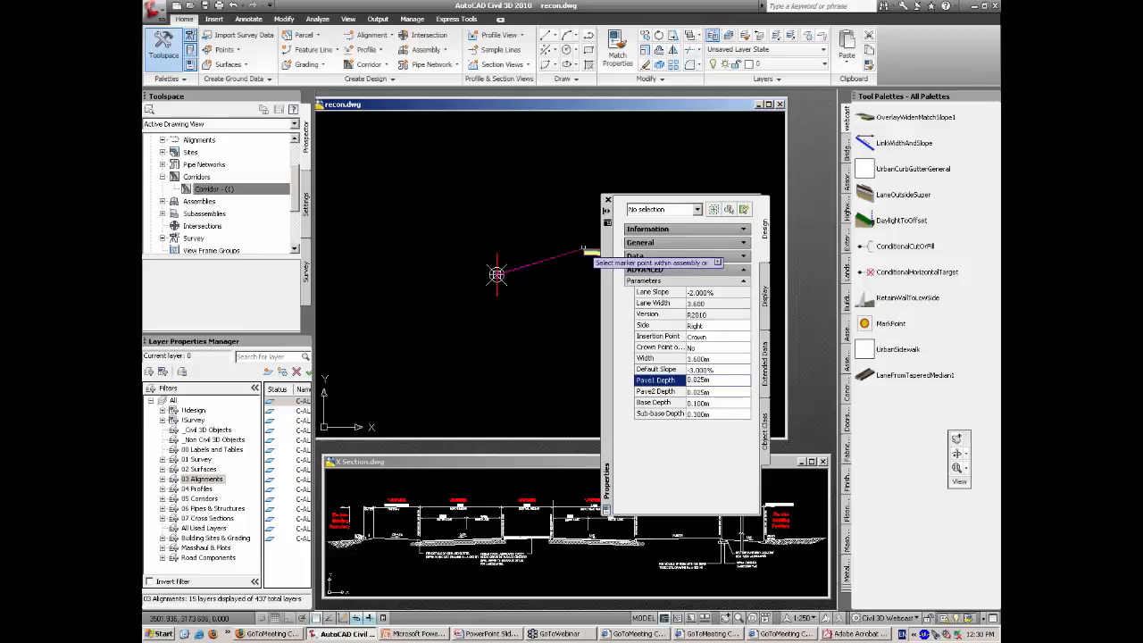
{"action": "right_click", "coordinate": [559, 225]}
{"action": "left_click", "coordinate": [561, 226]}
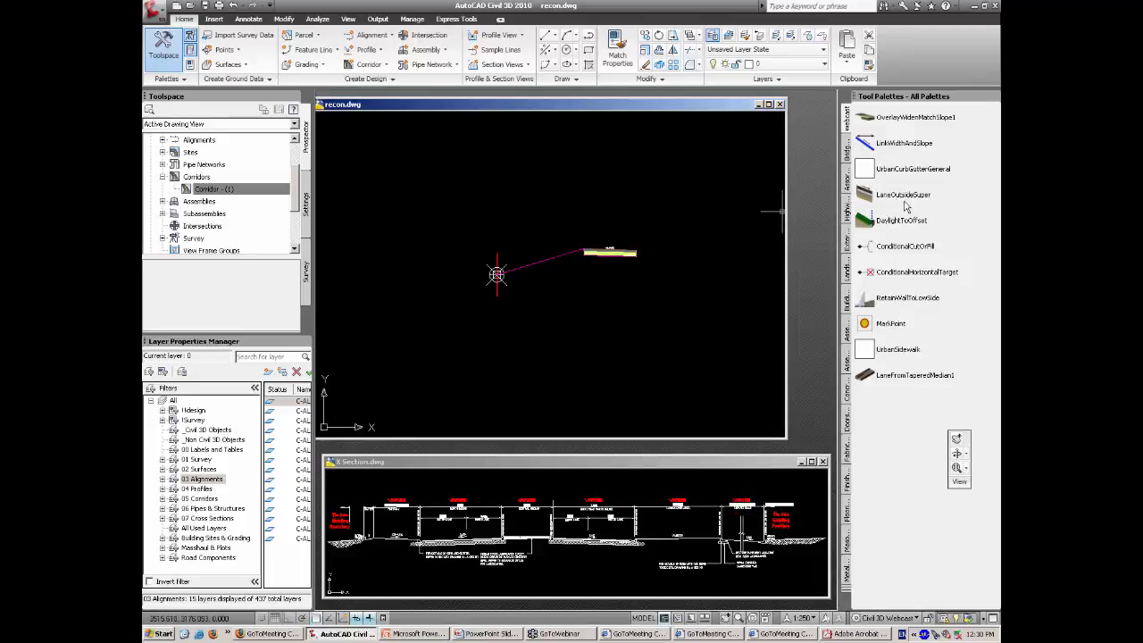
Step: Attach an UrbanCurbGutterGeneral subassembly with its side set to Left to the inner top edge of the lane
{"action": "left_click", "coordinate": [871, 171]}
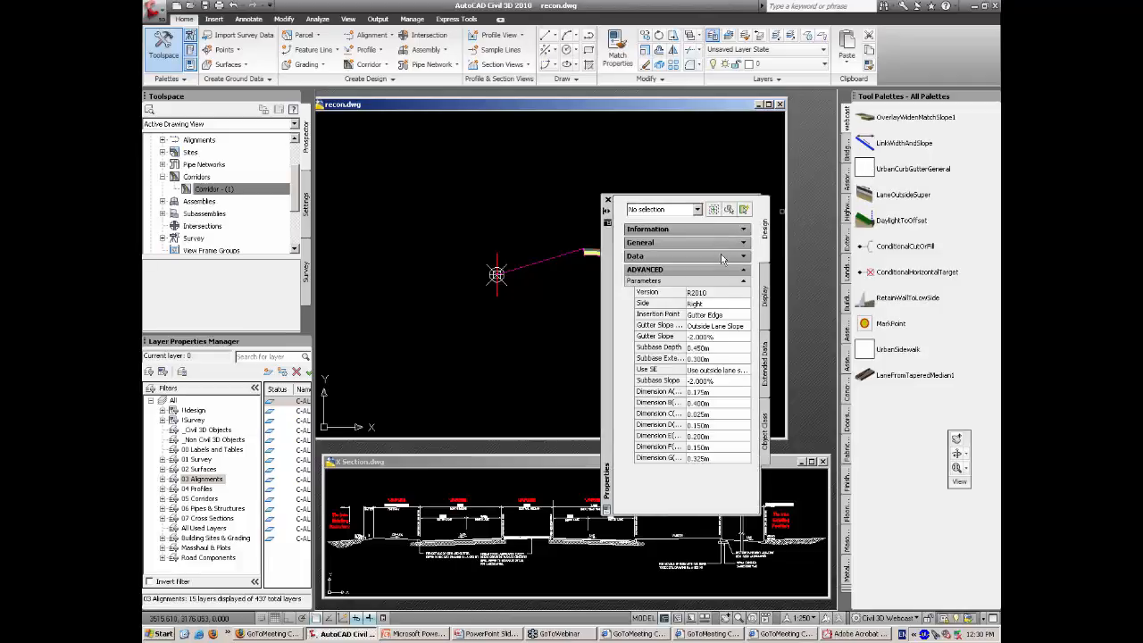
{"action": "left_click", "coordinate": [725, 305]}
{"action": "left_click", "coordinate": [726, 304]}
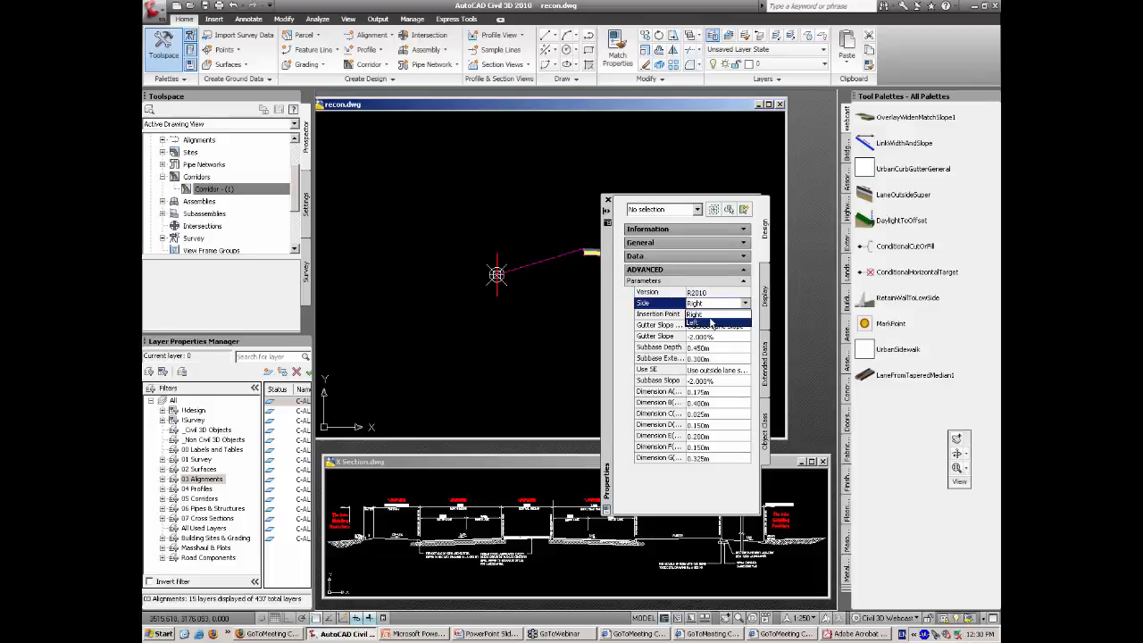
{"action": "left_click", "coordinate": [712, 323]}
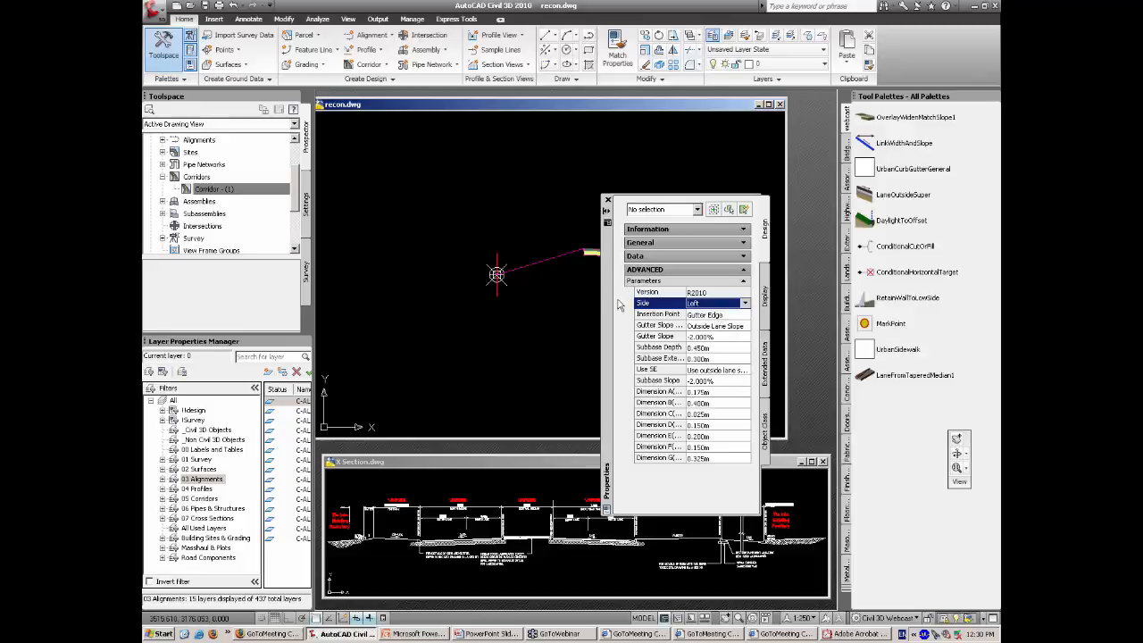
{"action": "right_click", "coordinate": [571, 245]}
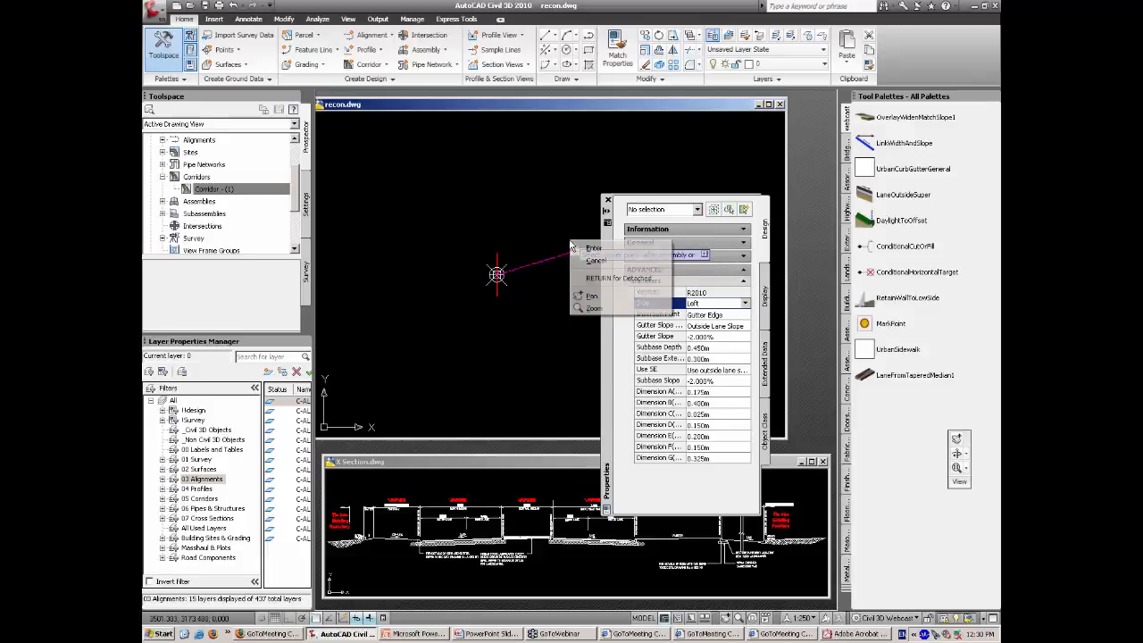
{"action": "left_click", "coordinate": [593, 248]}
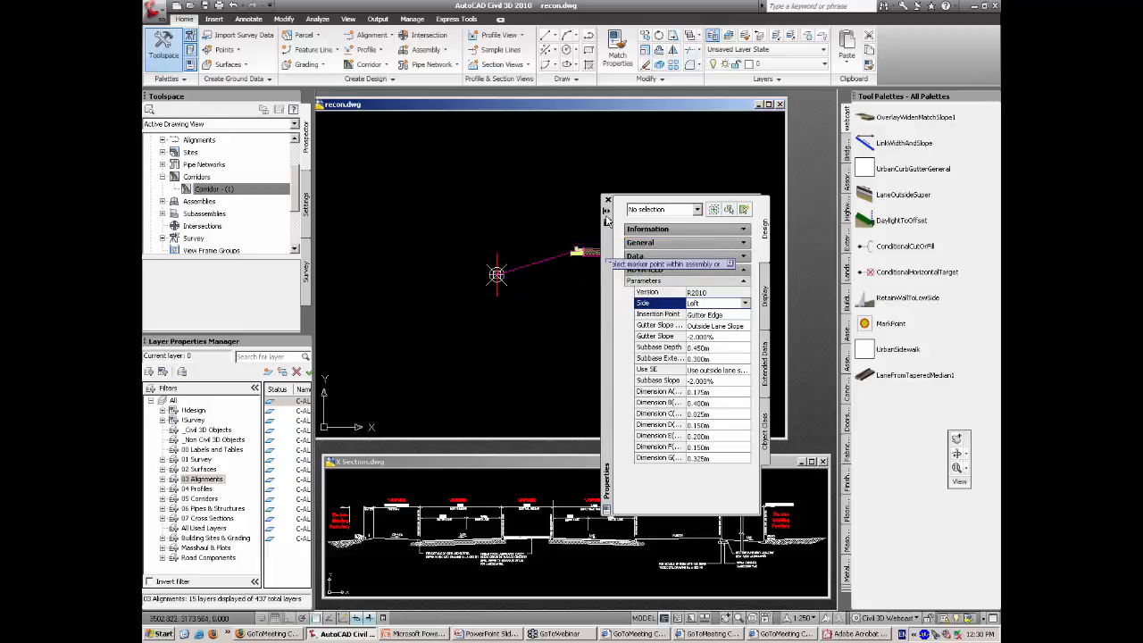
{"action": "left_click", "coordinate": [607, 201]}
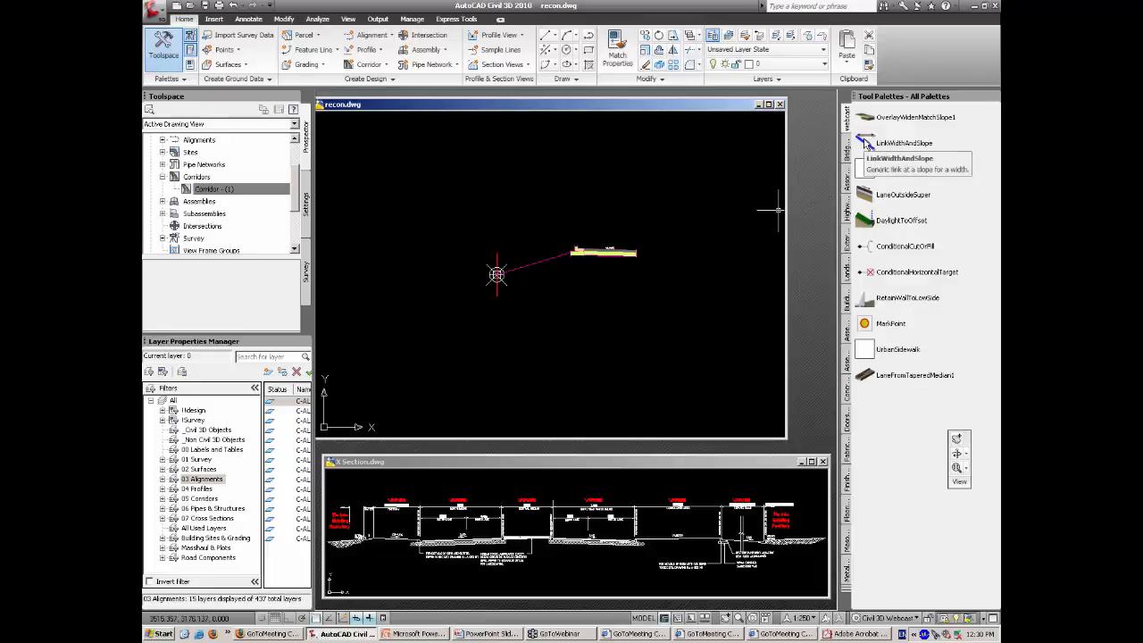
Step: Attach a left-side LinkWidthAndSlope link, 1 m wide with Landscape added to its link codes, to the curb's top back point
{"action": "left_click", "coordinate": [866, 143]}
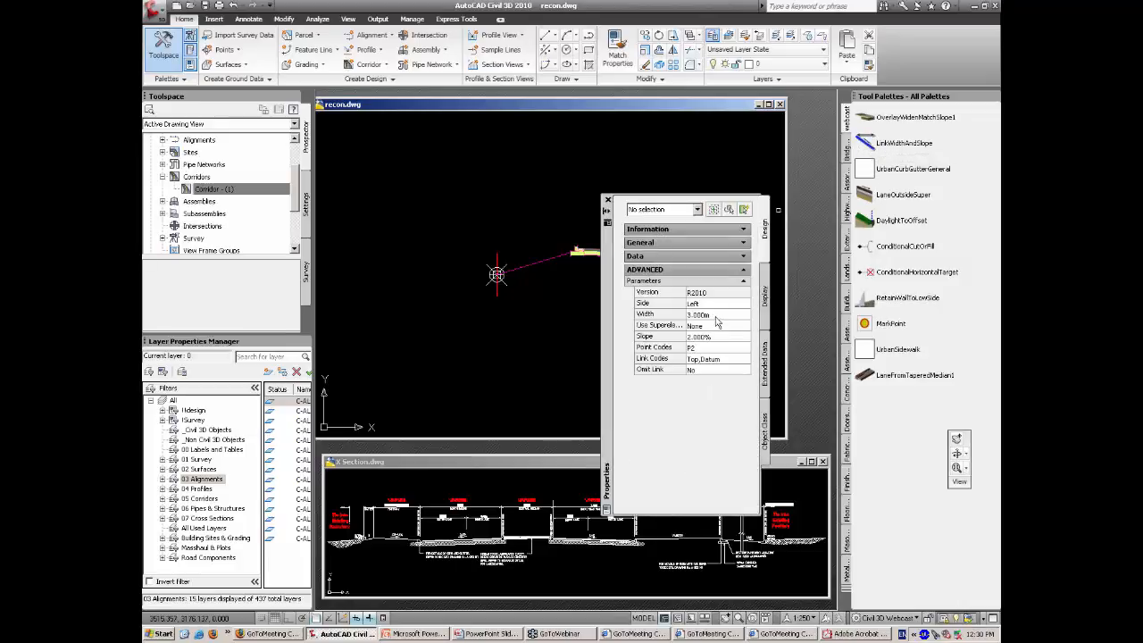
{"action": "left_click", "coordinate": [716, 313]}
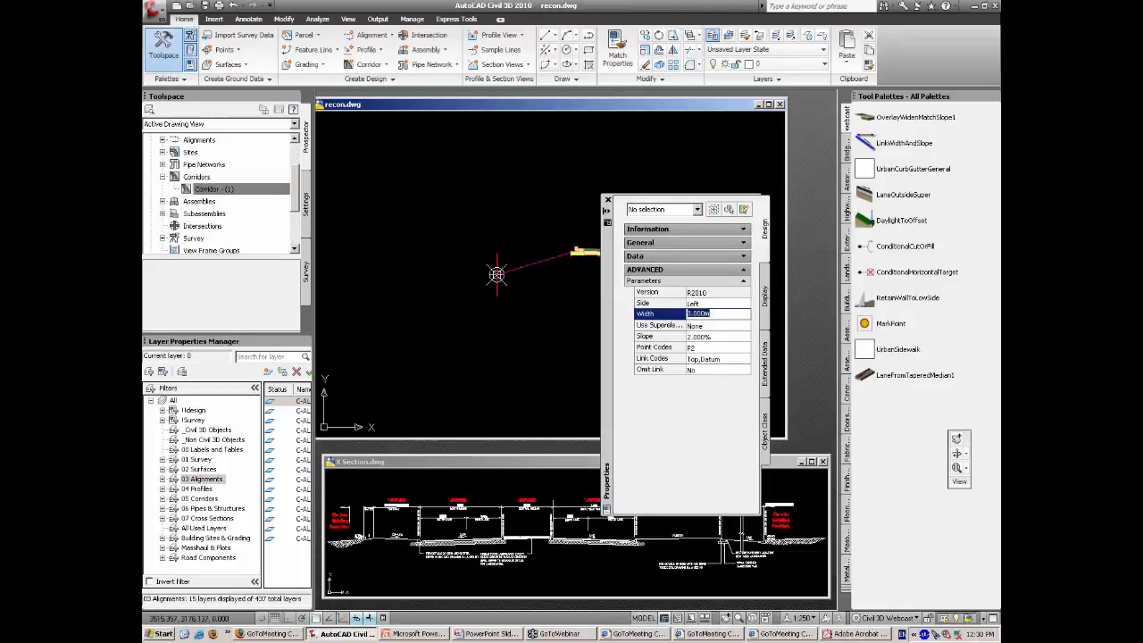
{"action": "type", "text": "1"}
{"action": "left_click", "coordinate": [726, 360]}
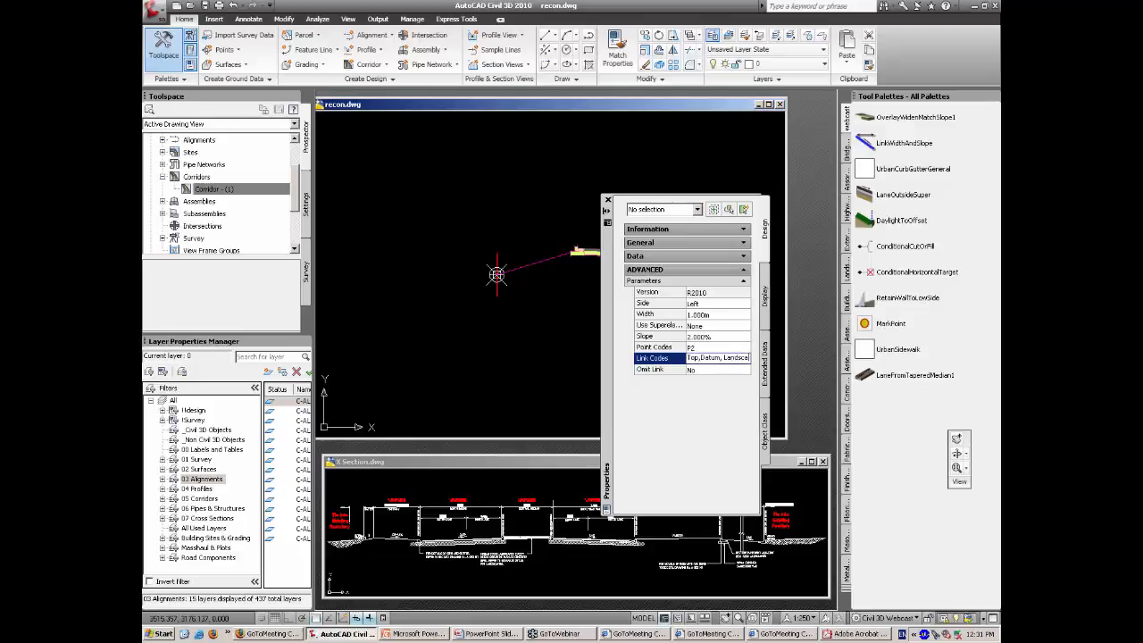
{"action": "left_click", "coordinate": [726, 357]}
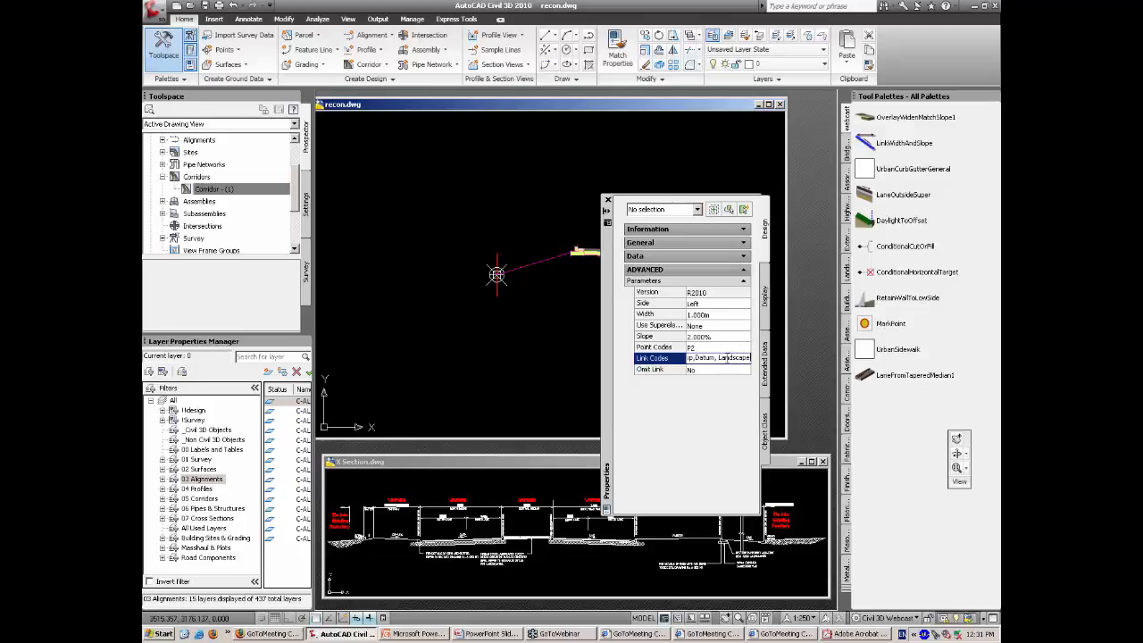
{"action": "left_click", "coordinate": [725, 347]}
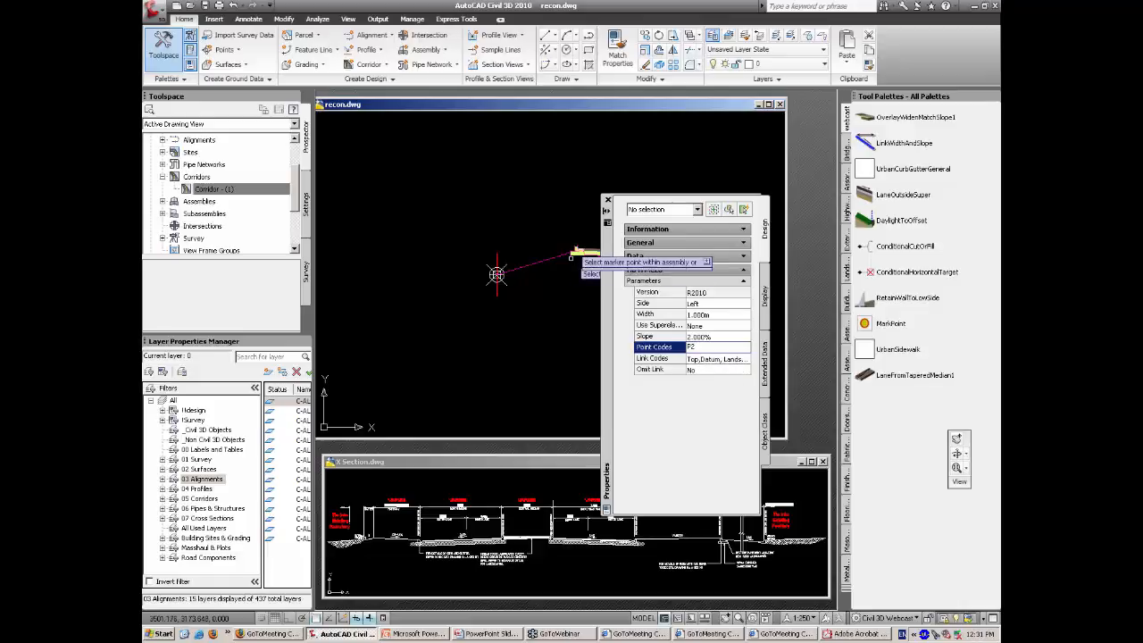
{"action": "scroll", "coordinate": [576, 254], "scroll_direction": "up", "scroll_amount": 4}
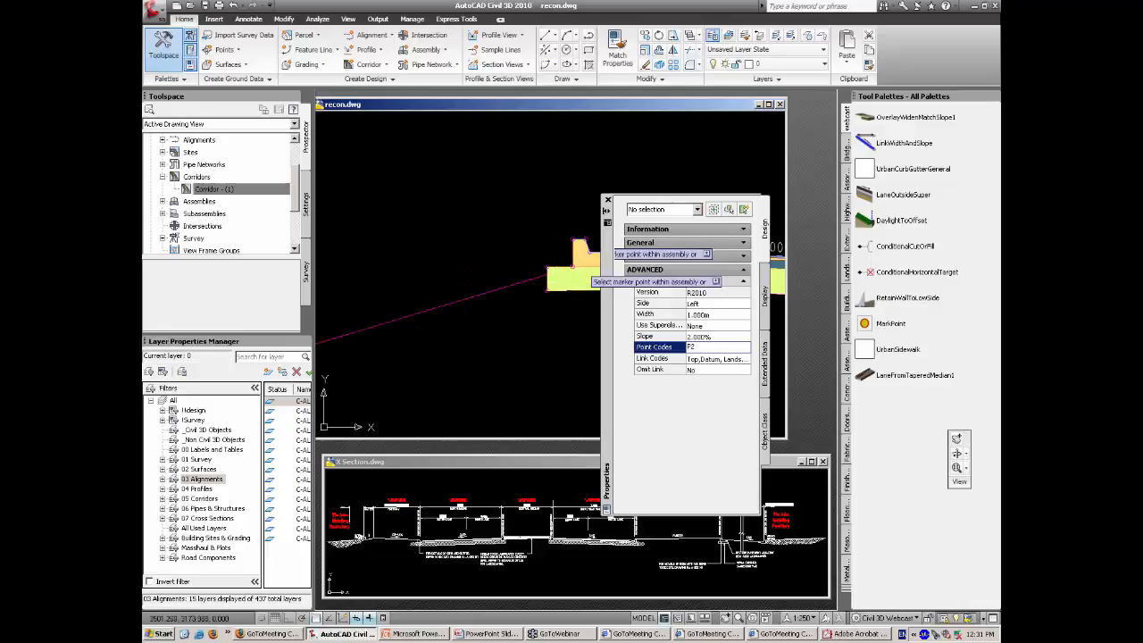
{"action": "scroll", "coordinate": [582, 270], "scroll_direction": "up", "scroll_amount": 1}
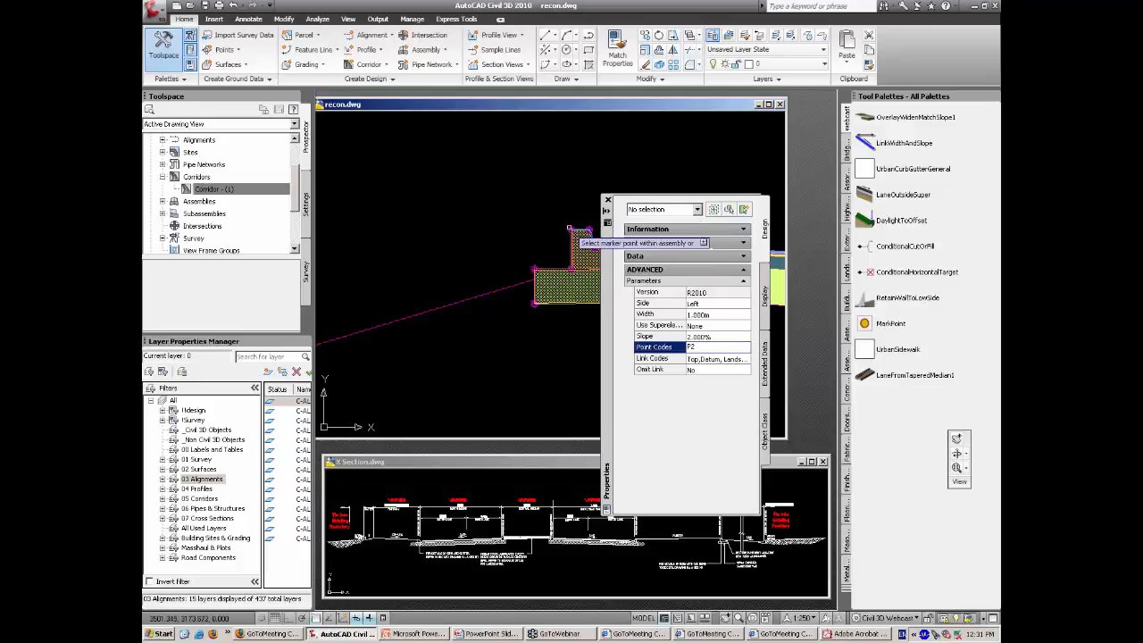
{"action": "left_click", "coordinate": [569, 230]}
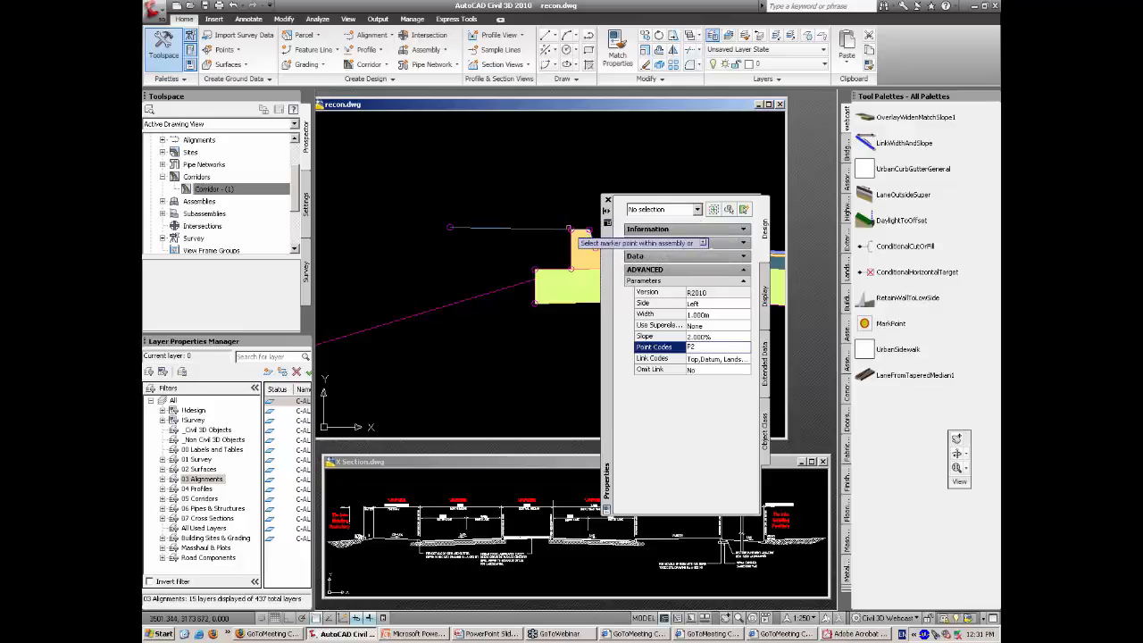
{"action": "right_click", "coordinate": [540, 183]}
{"action": "left_click", "coordinate": [547, 192]}
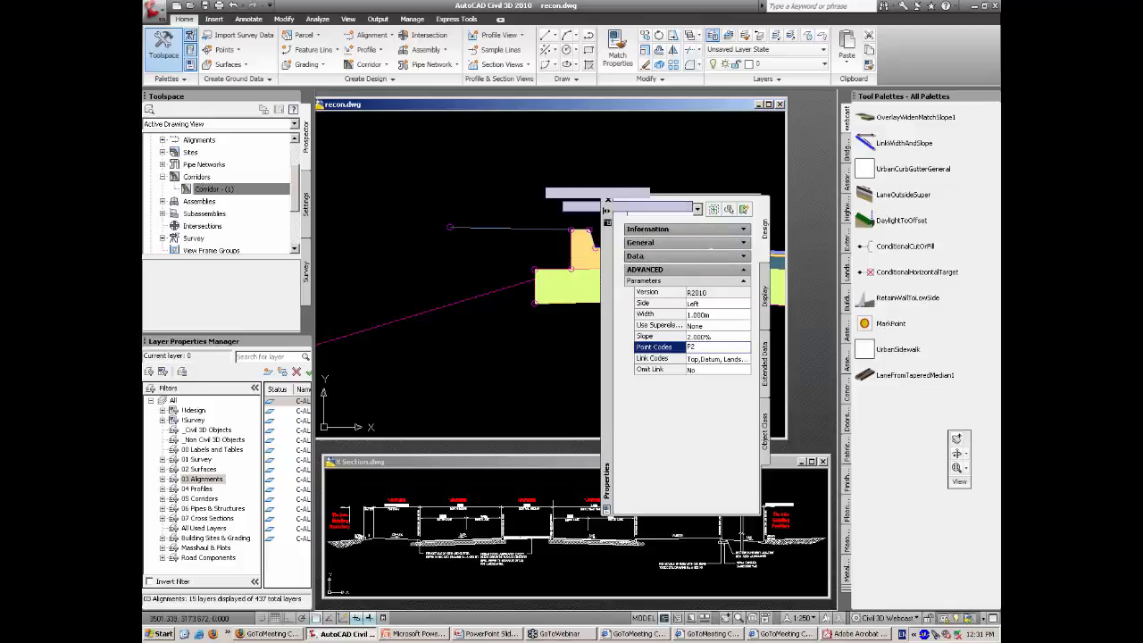
{"action": "key", "text": "Escape"}
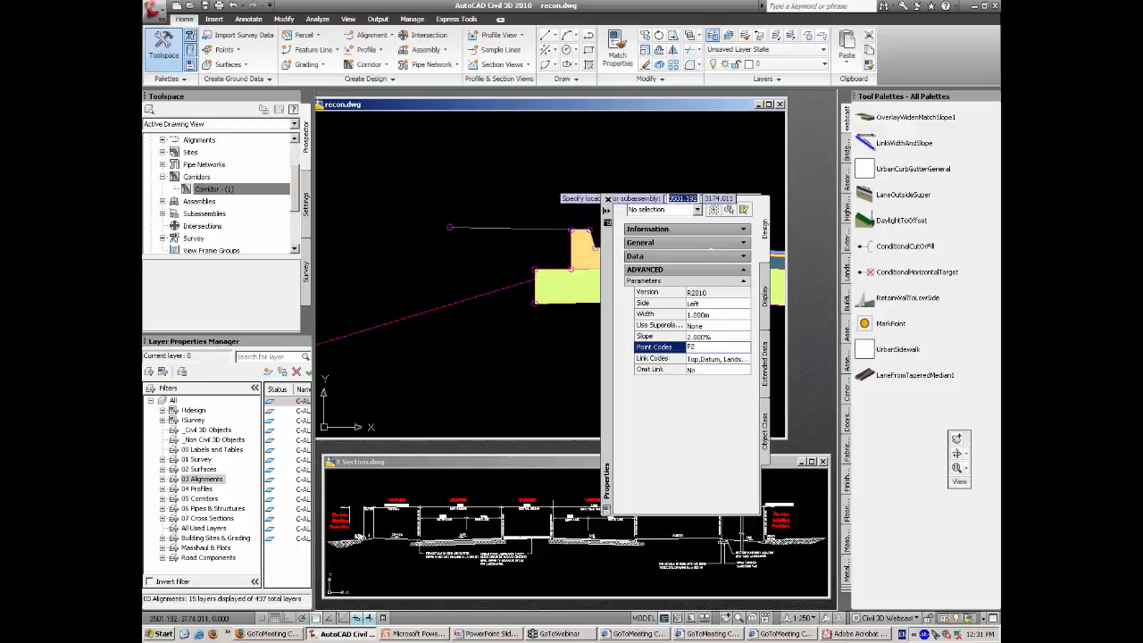
Step: Widen the recon.dwg drawing window, split it into two vertical viewports, and show the site plan in one beside the assembly
{"action": "scroll", "coordinate": [614, 198], "scroll_direction": "down", "scroll_amount": 4}
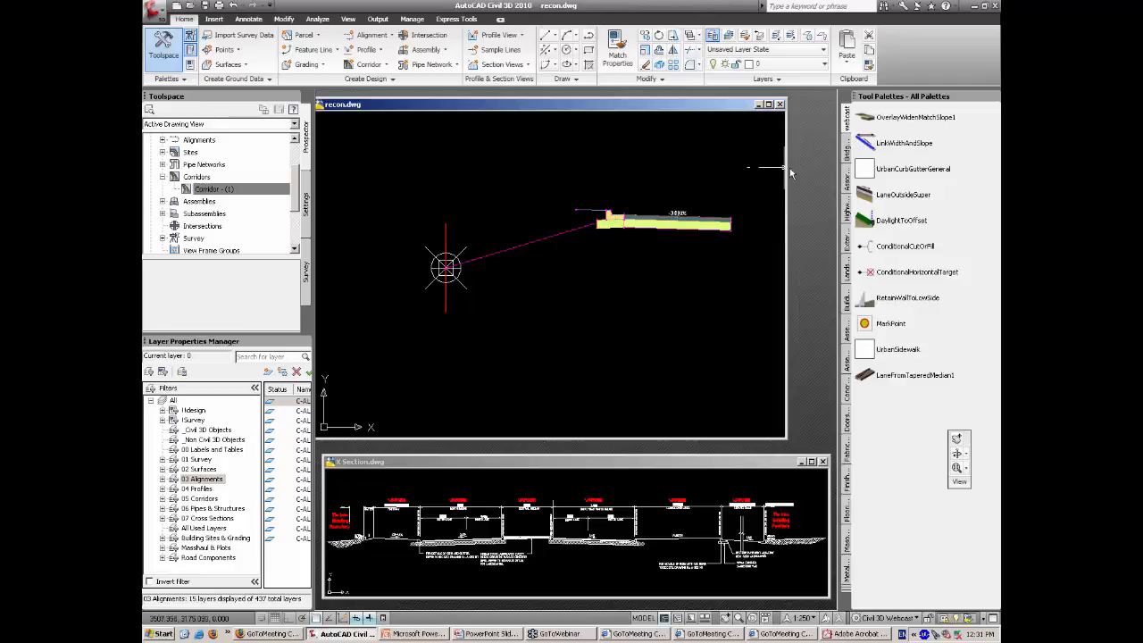
{"action": "left_click_drag", "start_coordinate": [786, 167], "coordinate": [831, 167]}
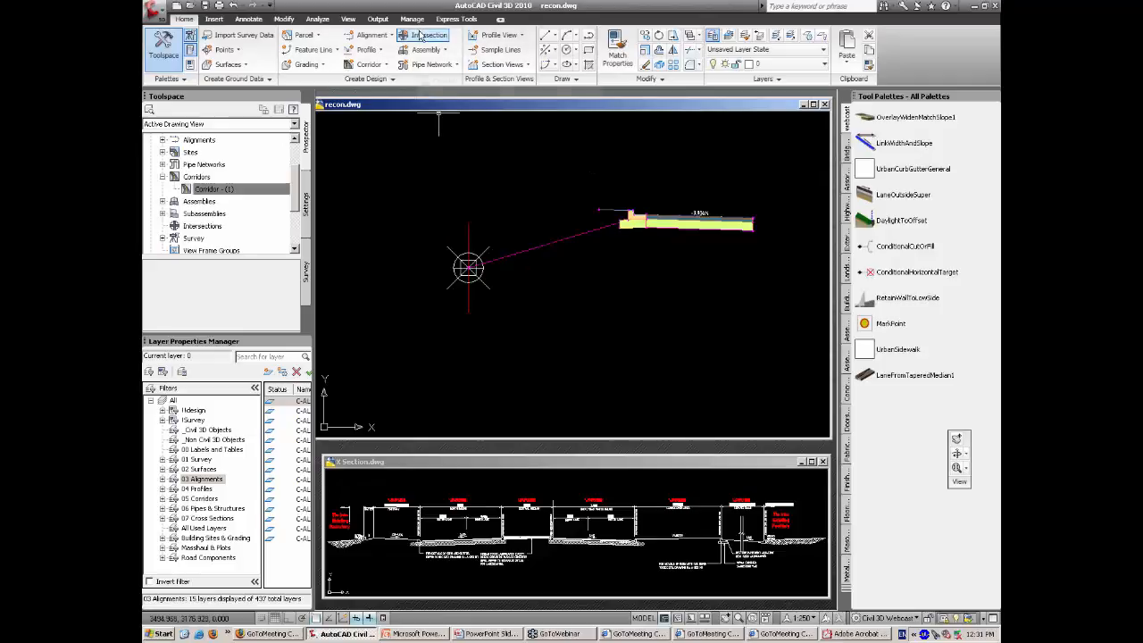
{"action": "left_click", "coordinate": [348, 20]}
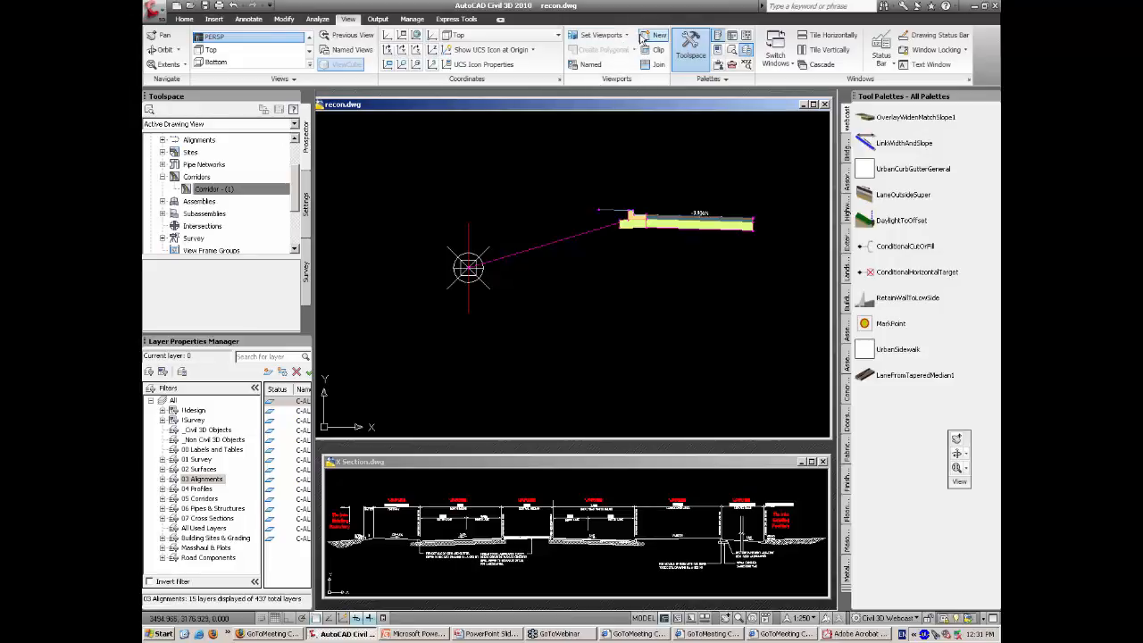
{"action": "left_click", "coordinate": [612, 36]}
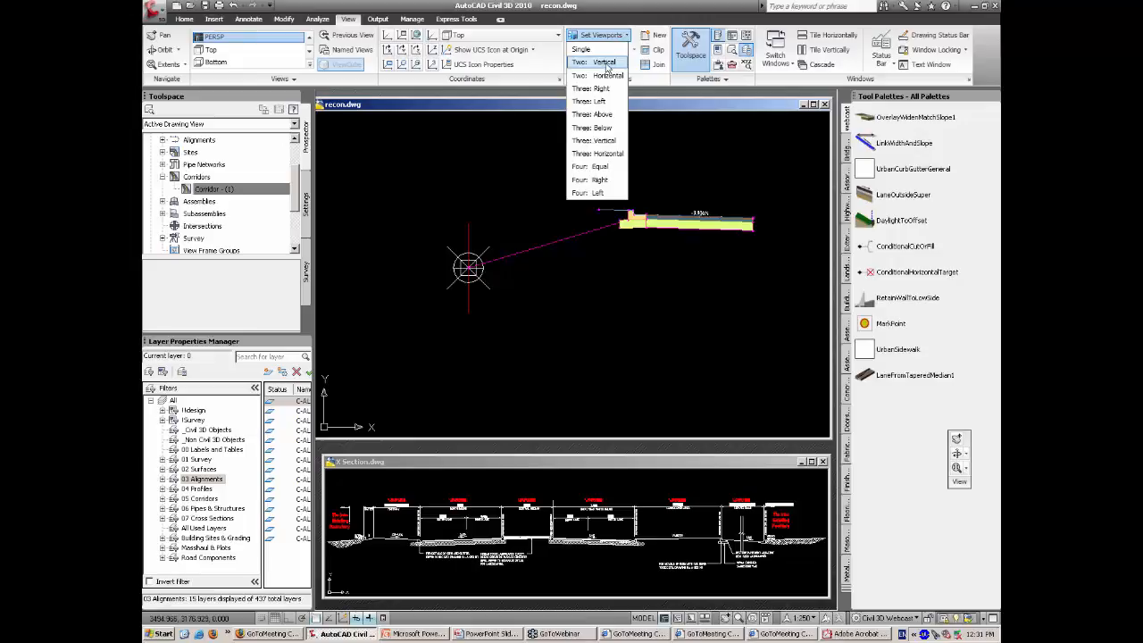
{"action": "left_click", "coordinate": [604, 62]}
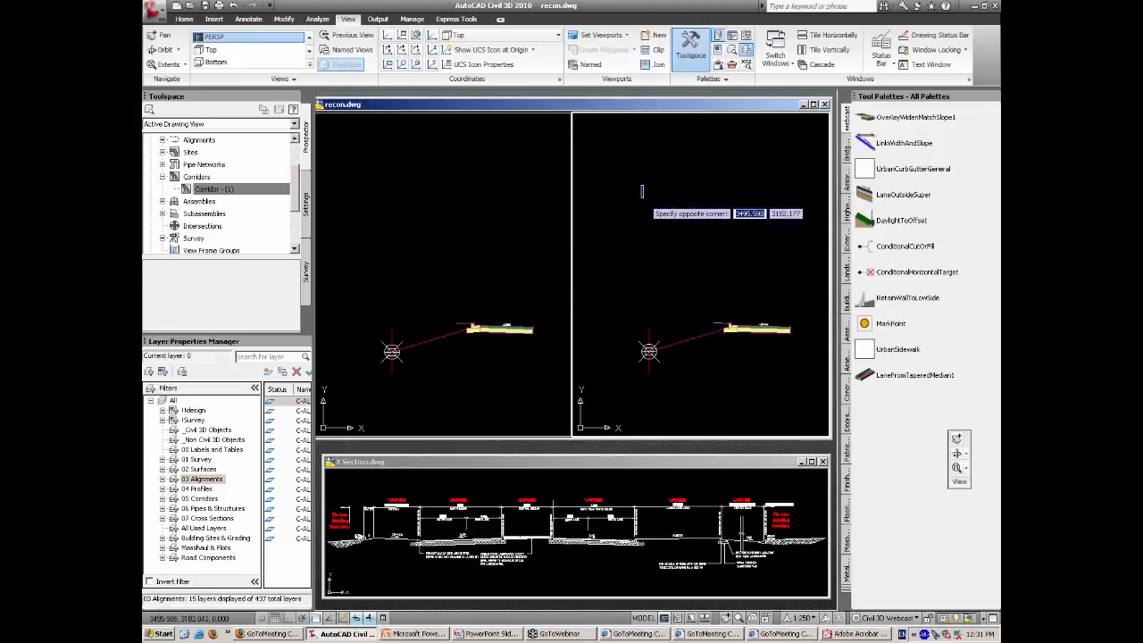
{"action": "scroll", "coordinate": [649, 194], "scroll_direction": "down", "scroll_amount": 5}
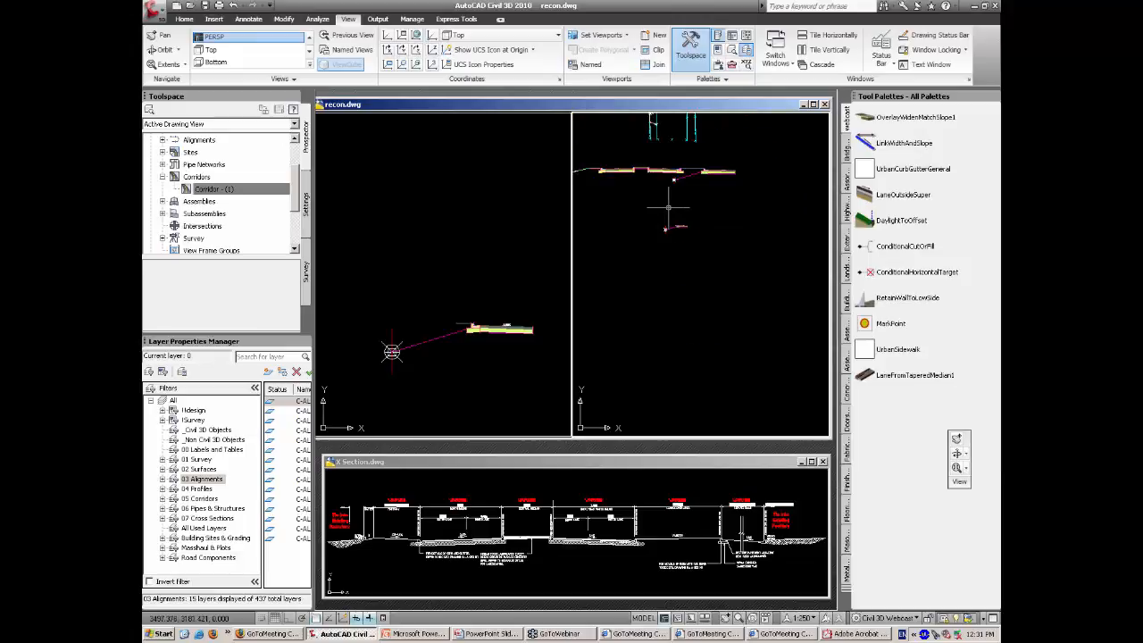
{"action": "middle_click_drag", "start_coordinate": [659, 312], "coordinate": [649, 363]}
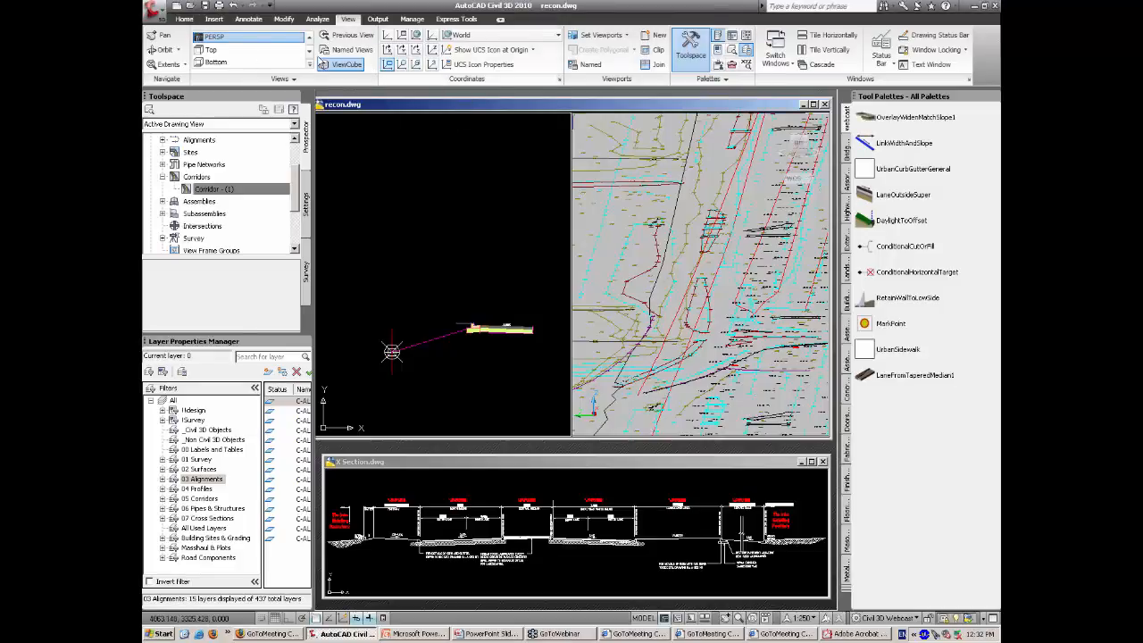
Step: Create a simple corridor named recon2 from alignment CL-01, profile Survey-CL-01-VP-1 and the Road-Recon assembly, leaving all targets unset
{"action": "left_click", "coordinate": [184, 18]}
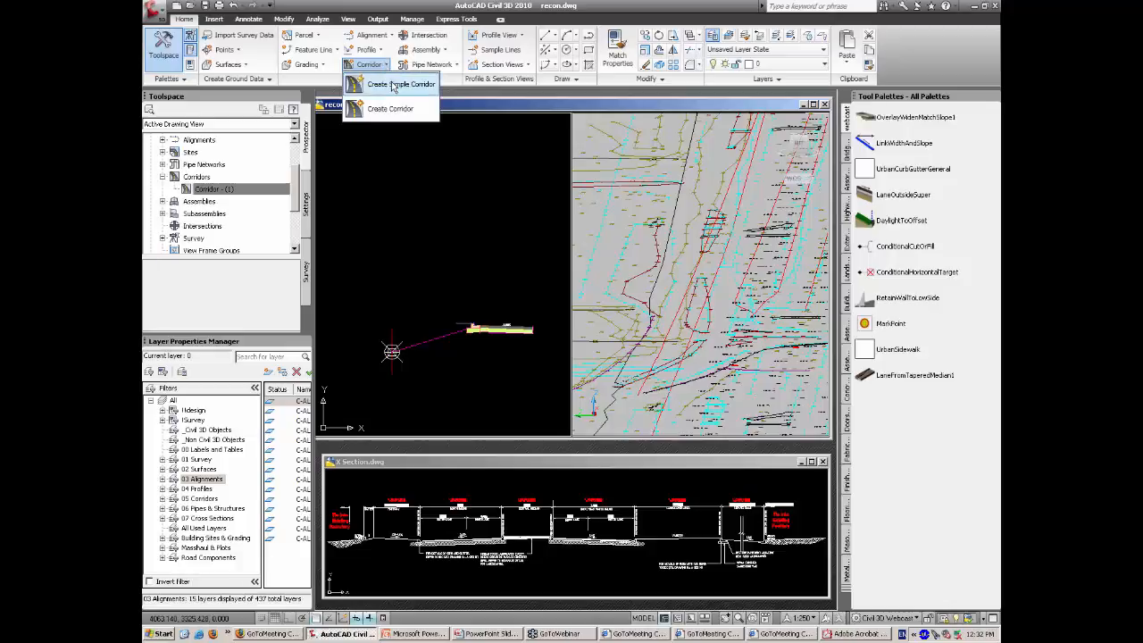
{"action": "left_click", "coordinate": [395, 86]}
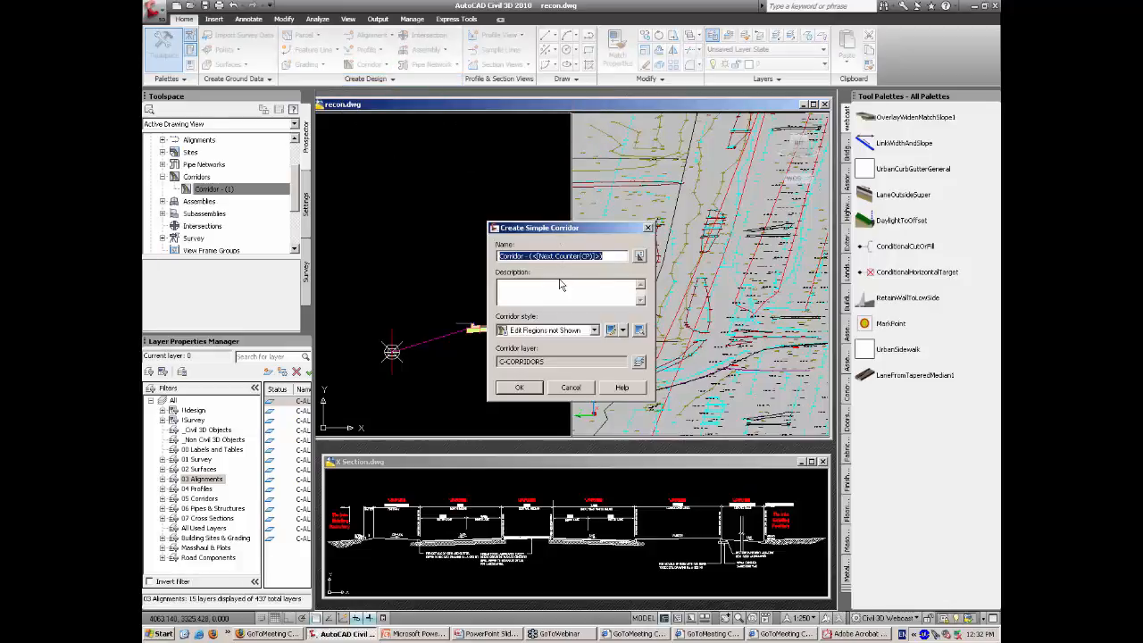
{"action": "type", "text": "recon2"}
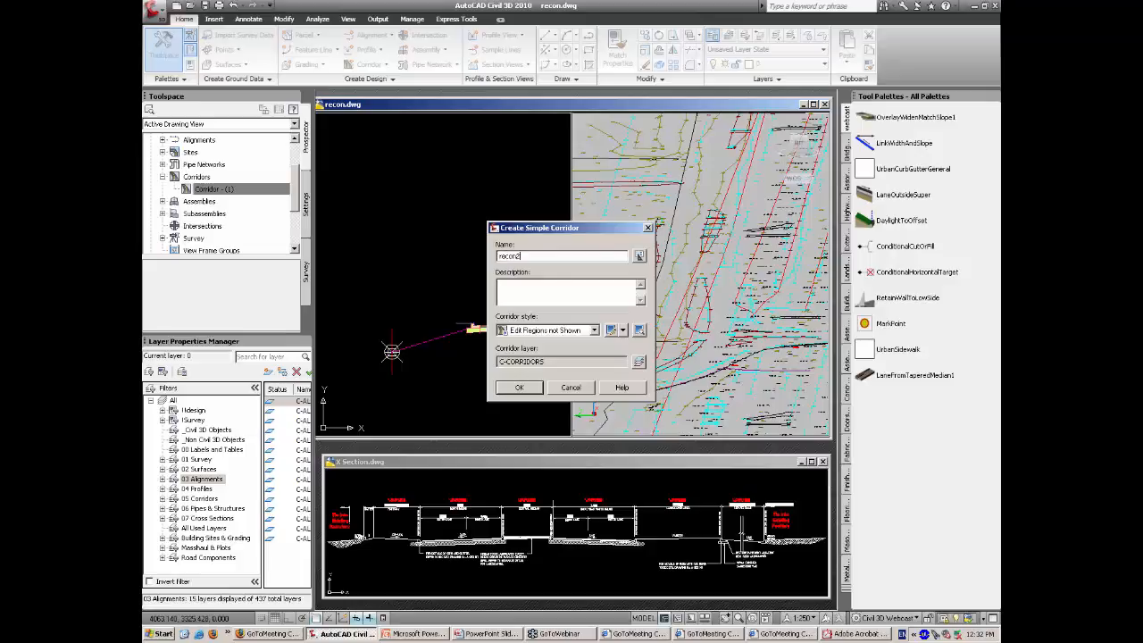
{"action": "left_click", "coordinate": [527, 388]}
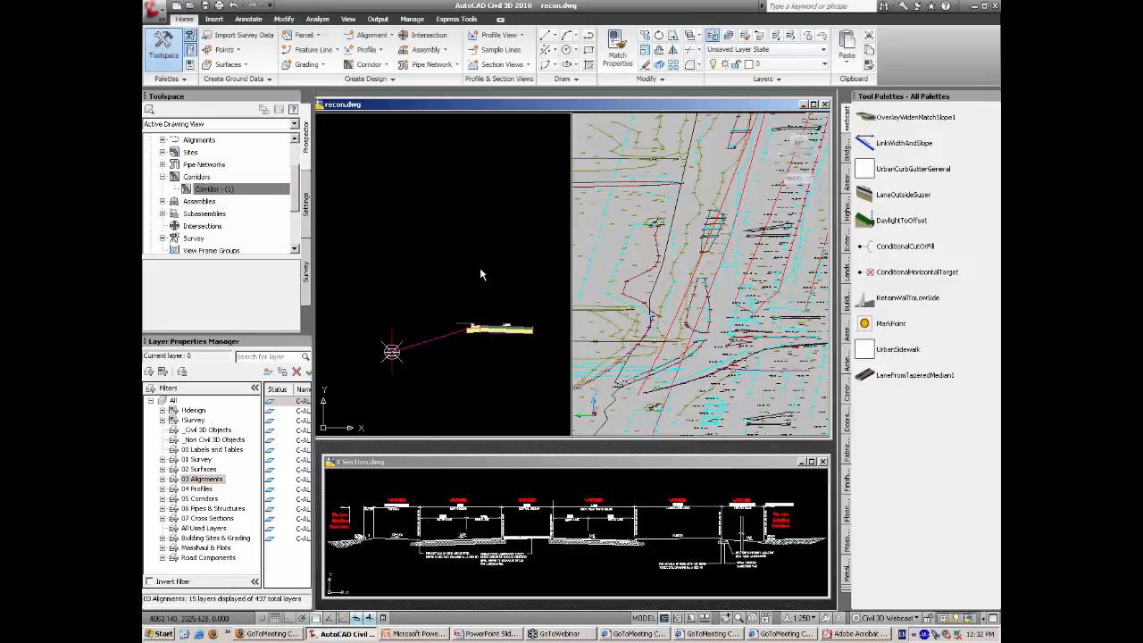
{"action": "key", "text": "Return"}
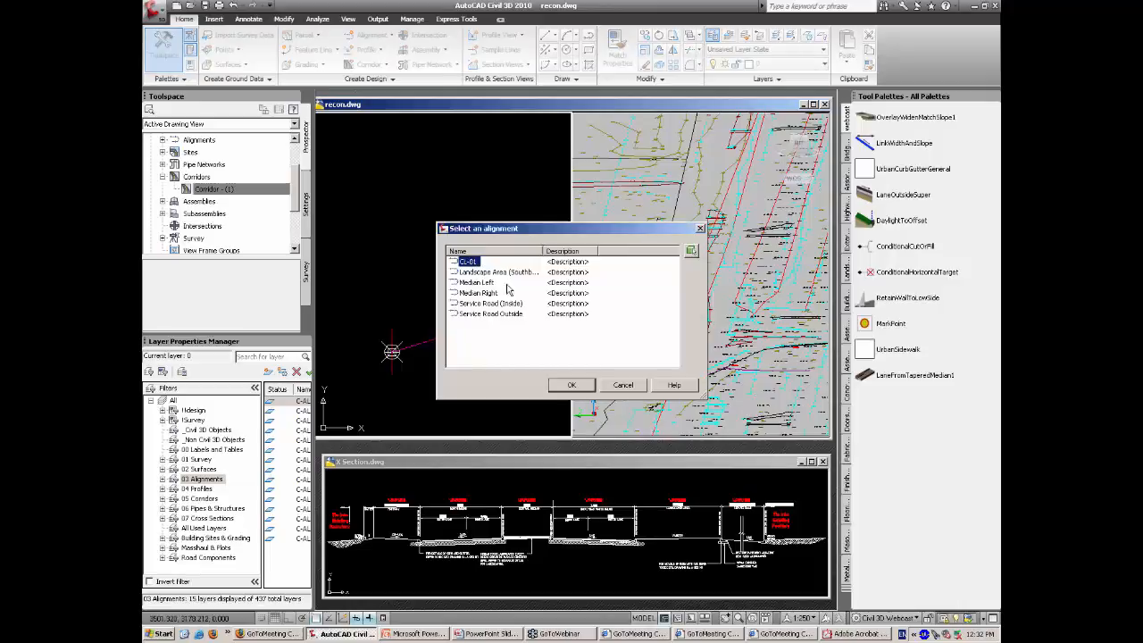
{"action": "left_click", "coordinate": [570, 386]}
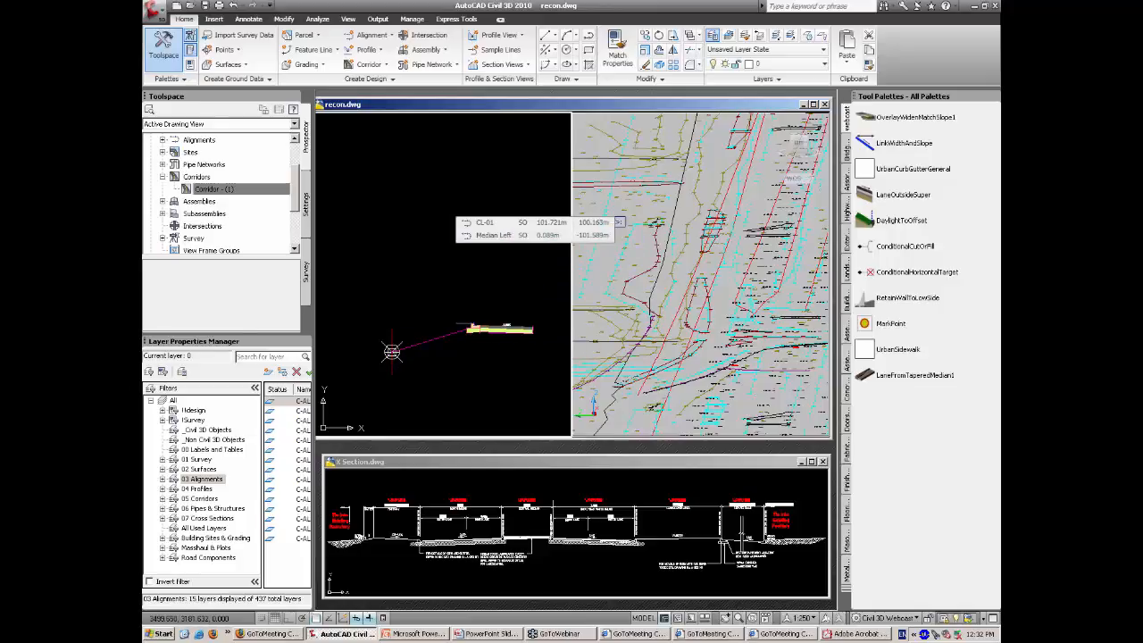
{"action": "key", "text": "Return"}
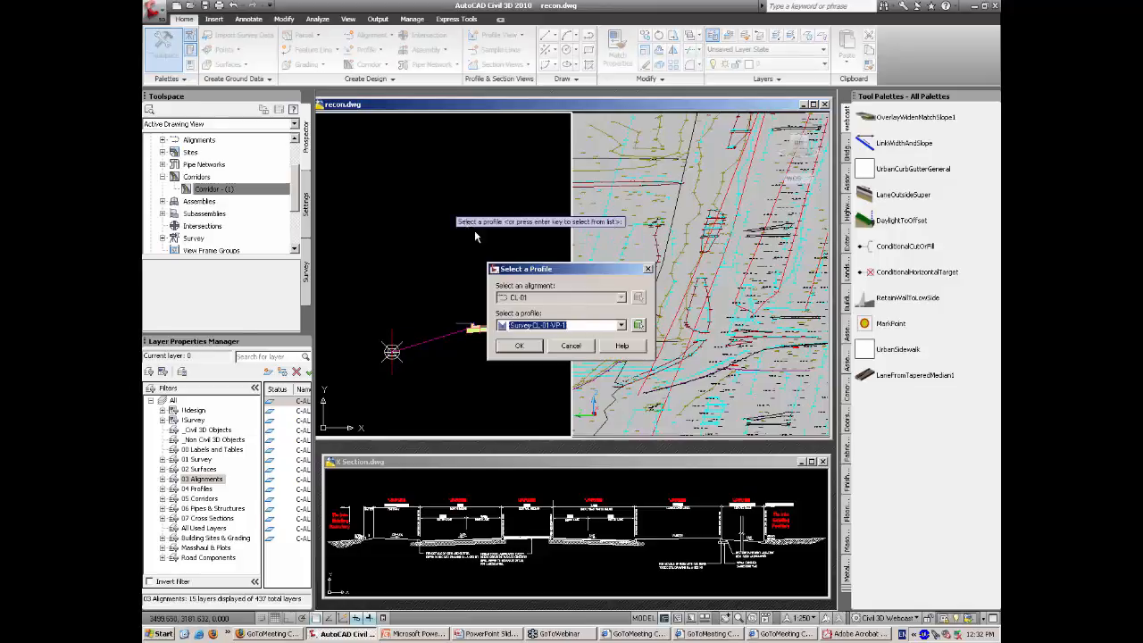
{"action": "left_click", "coordinate": [519, 345]}
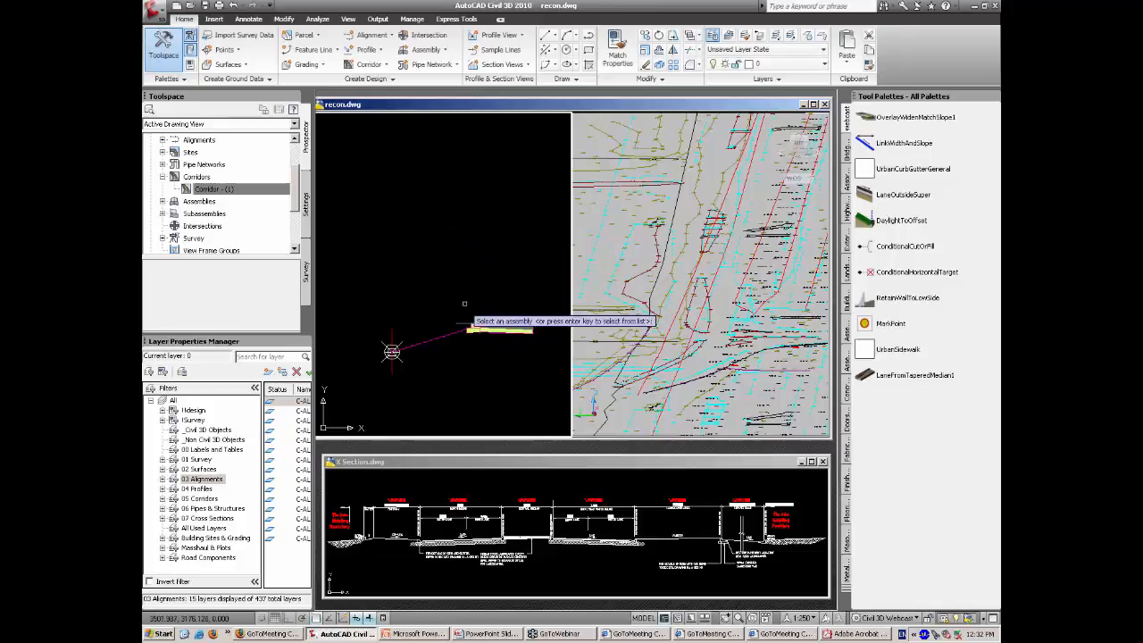
{"action": "left_click", "coordinate": [391, 350]}
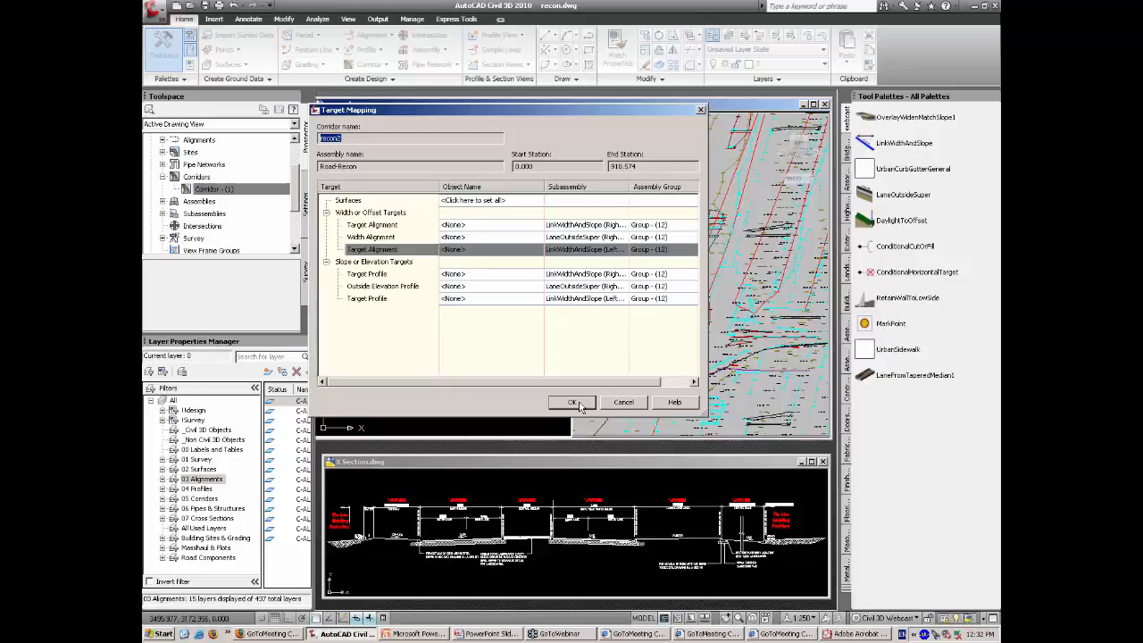
{"action": "left_click", "coordinate": [577, 403]}
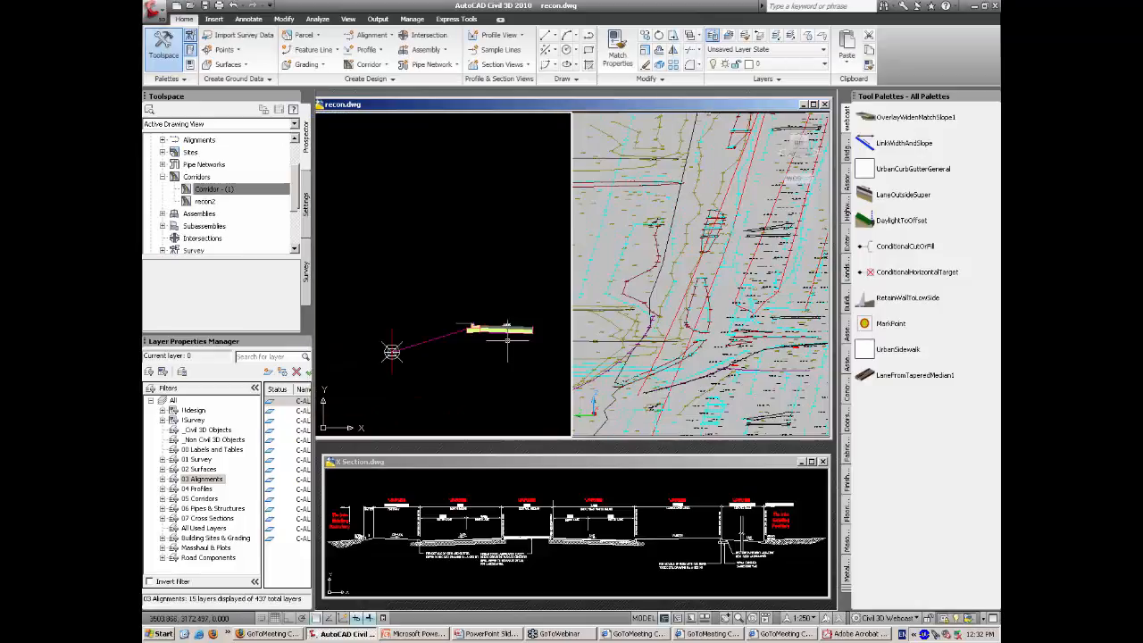
Step: Rebuild the recon2 corridor
{"action": "right_click", "coordinate": [208, 205]}
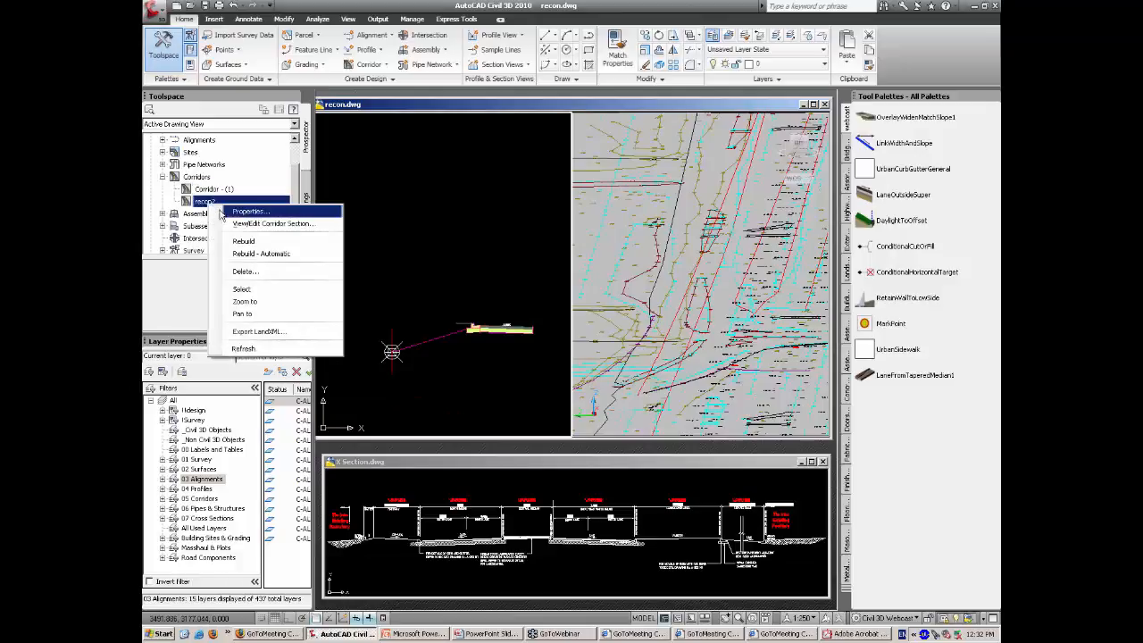
{"action": "left_click", "coordinate": [244, 241]}
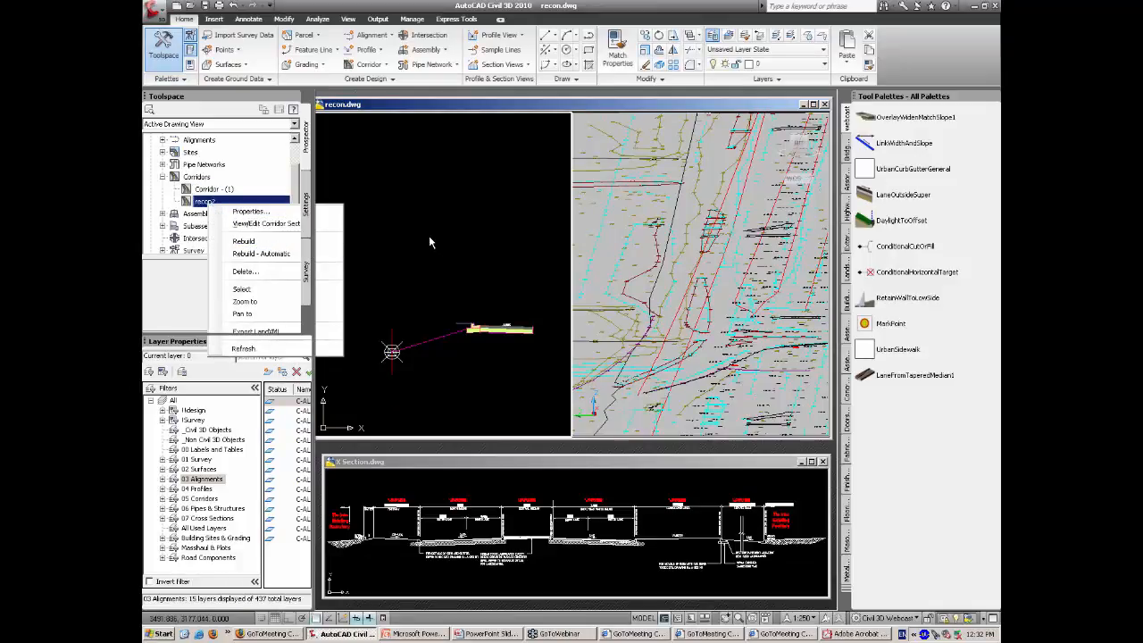
{"action": "left_click", "coordinate": [506, 252]}
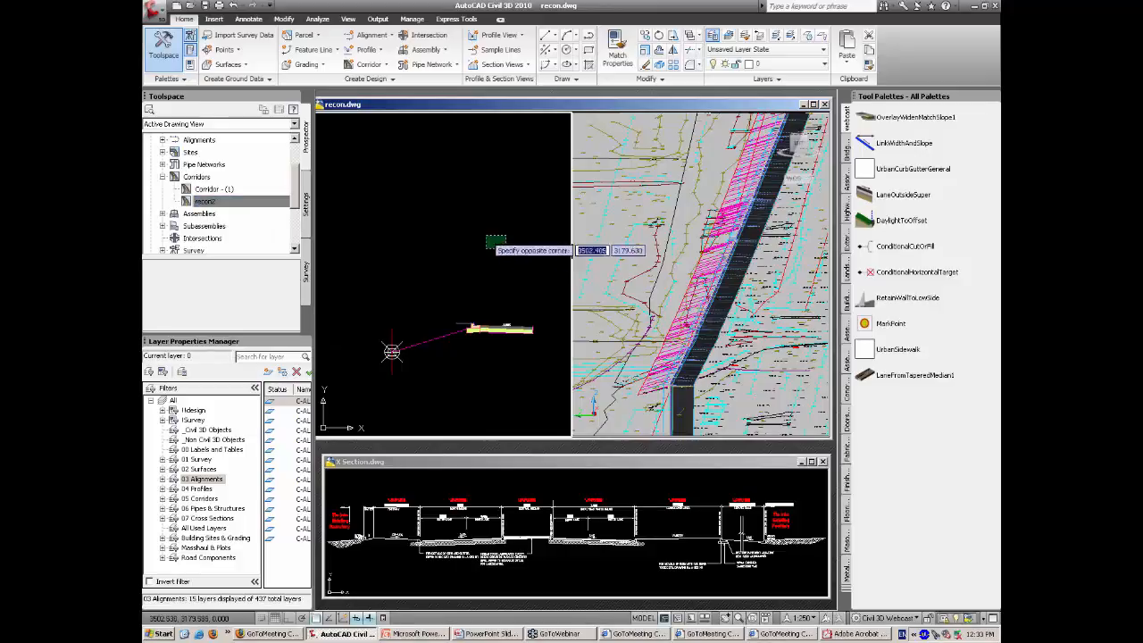
{"action": "left_click", "coordinate": [483, 234]}
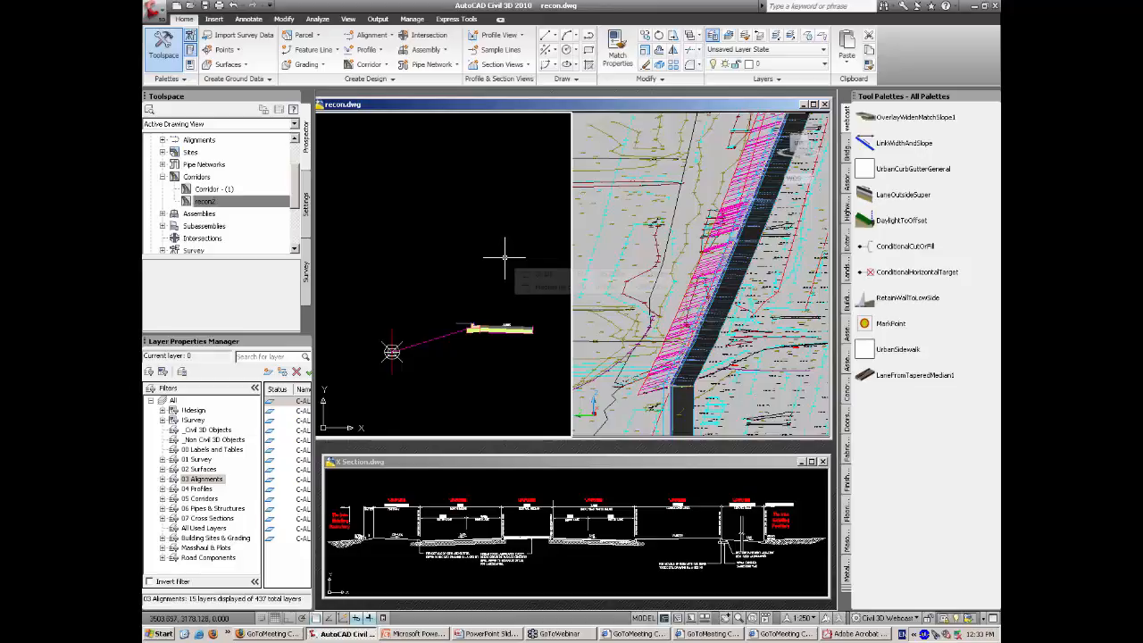
Step: In the recon2 corridor properties, set the Road-Recon region's start station to 200 m and end station to 800 m
{"action": "right_click", "coordinate": [227, 207]}
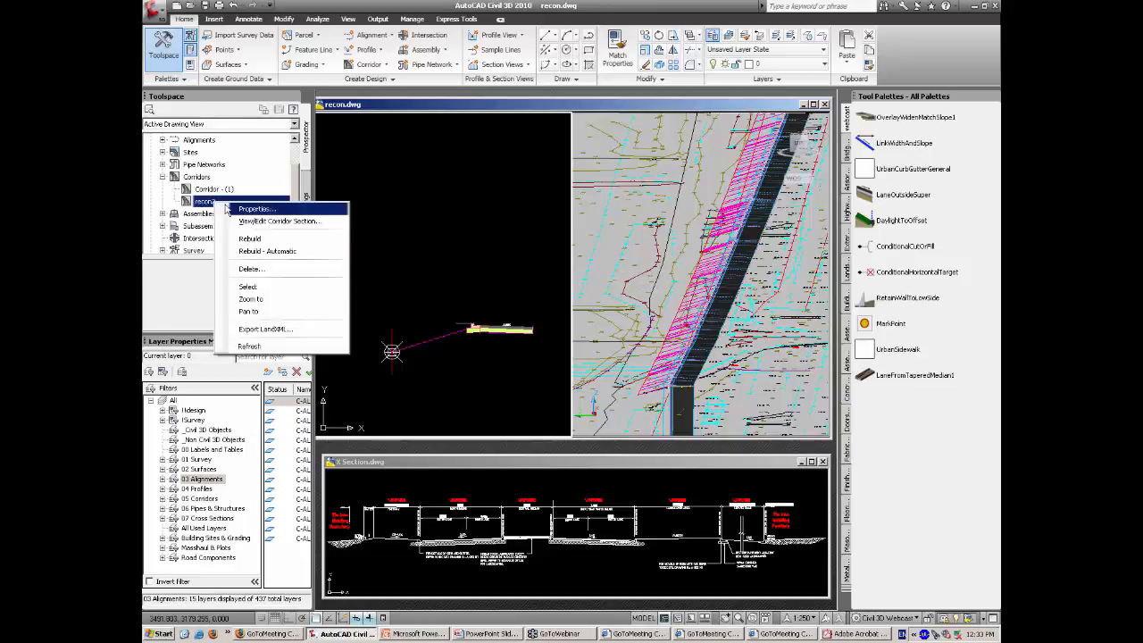
{"action": "left_click", "coordinate": [252, 209]}
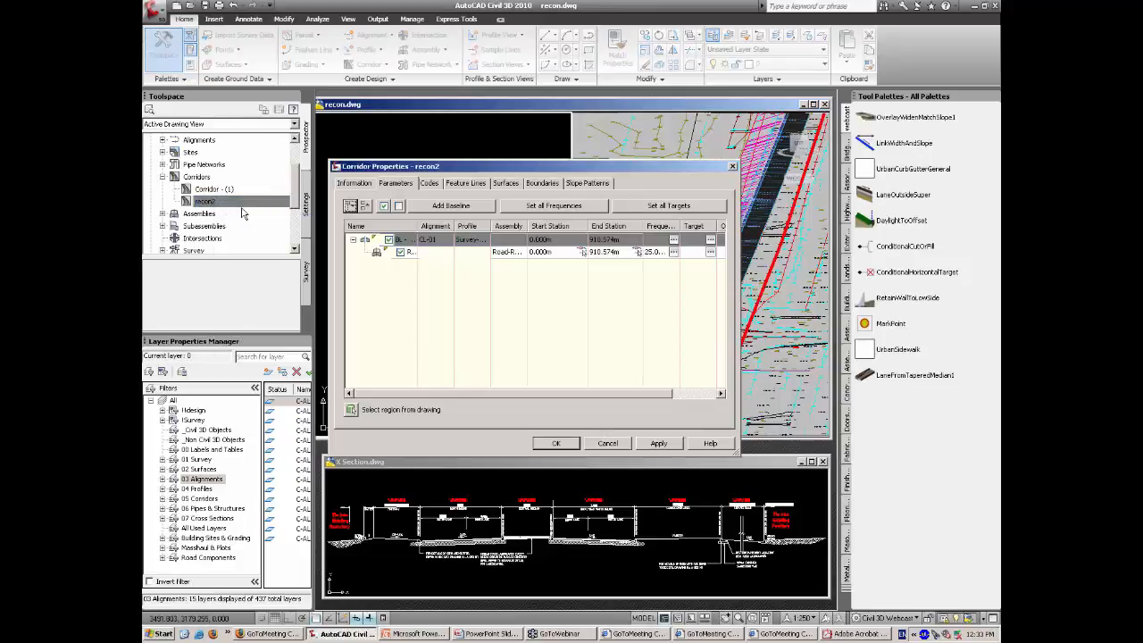
{"action": "left_click", "coordinate": [561, 253]}
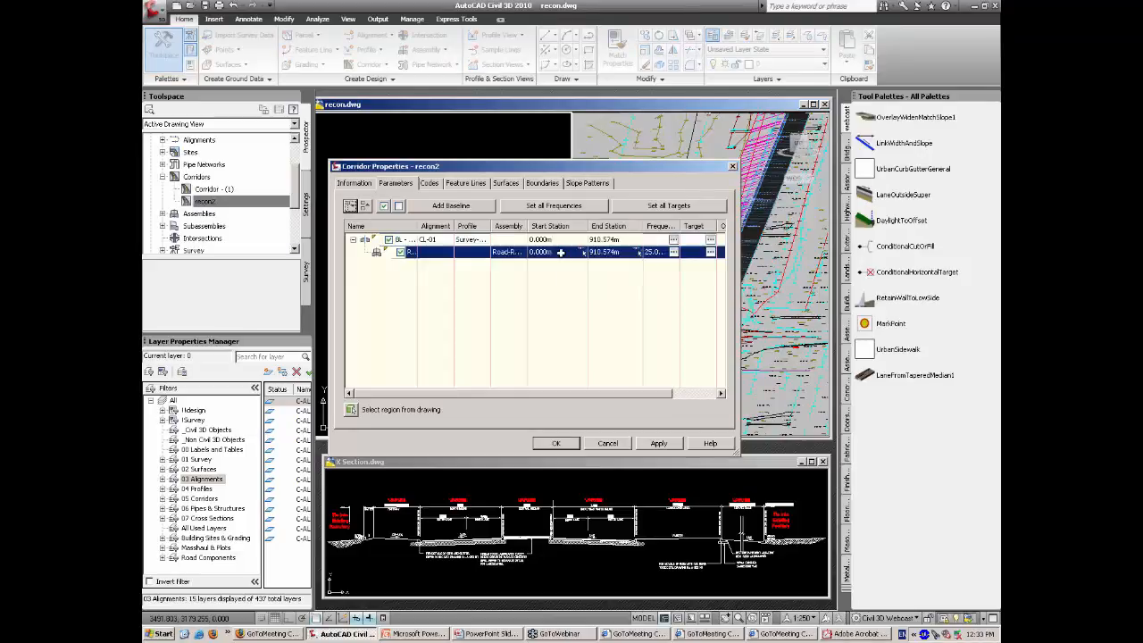
{"action": "type", "text": "2"}
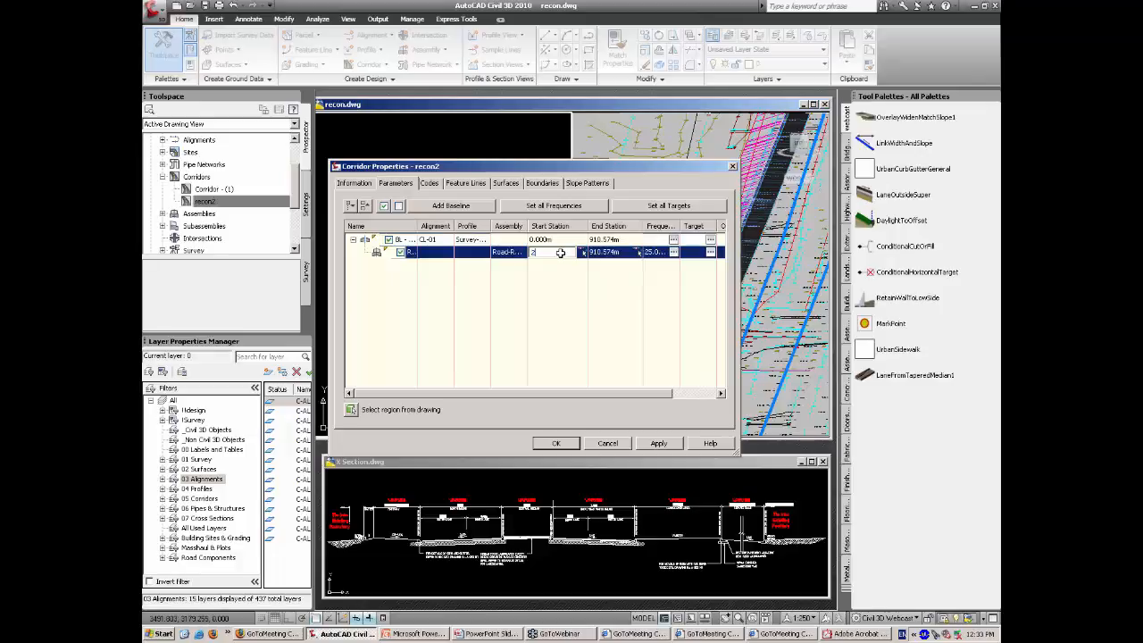
{"action": "type", "text": "00"}
{"action": "left_click", "coordinate": [617, 254]}
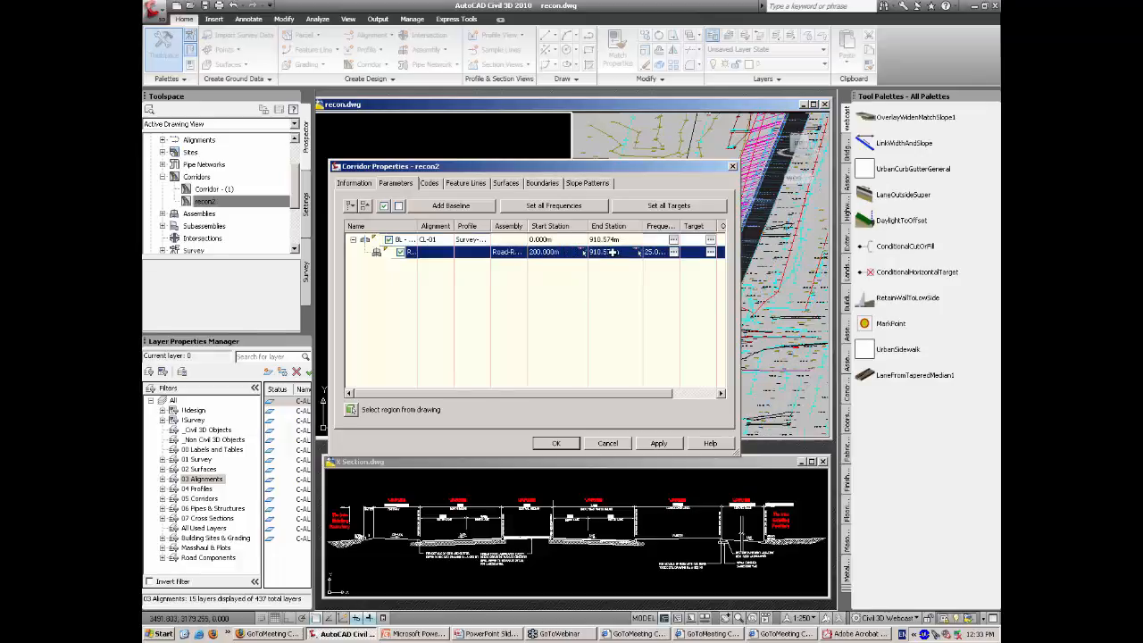
{"action": "type", "text": "800"}
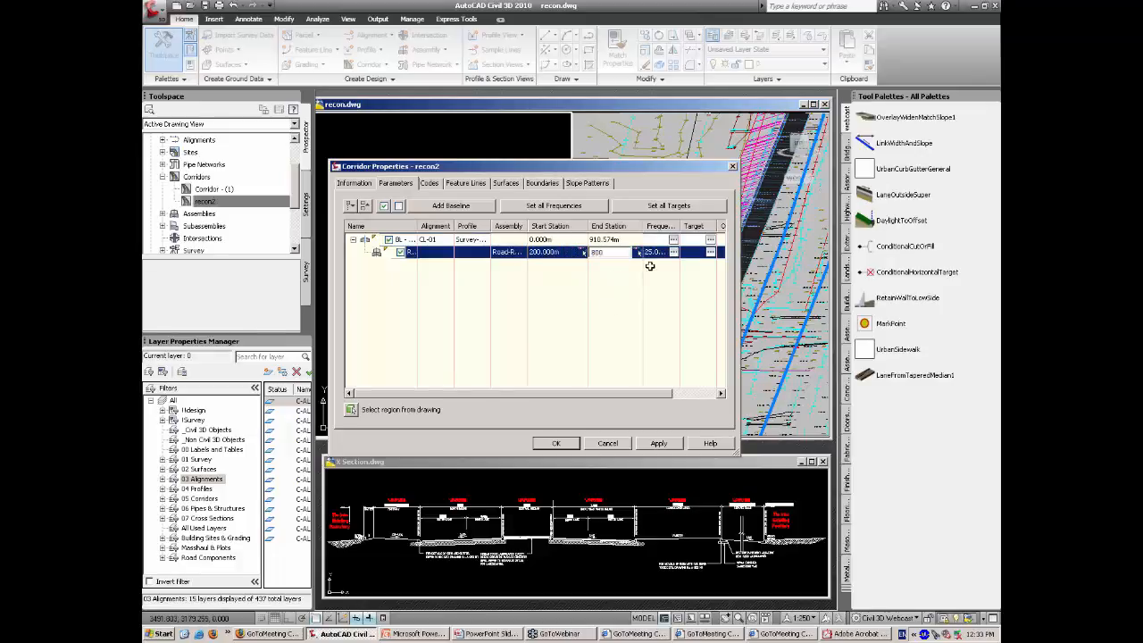
{"action": "key", "text": "Return"}
Step: Set the Service Road (Inside) alignment as the width or offset target of the right LinkWidthAndSlope subassembly
{"action": "left_click", "coordinate": [670, 206]}
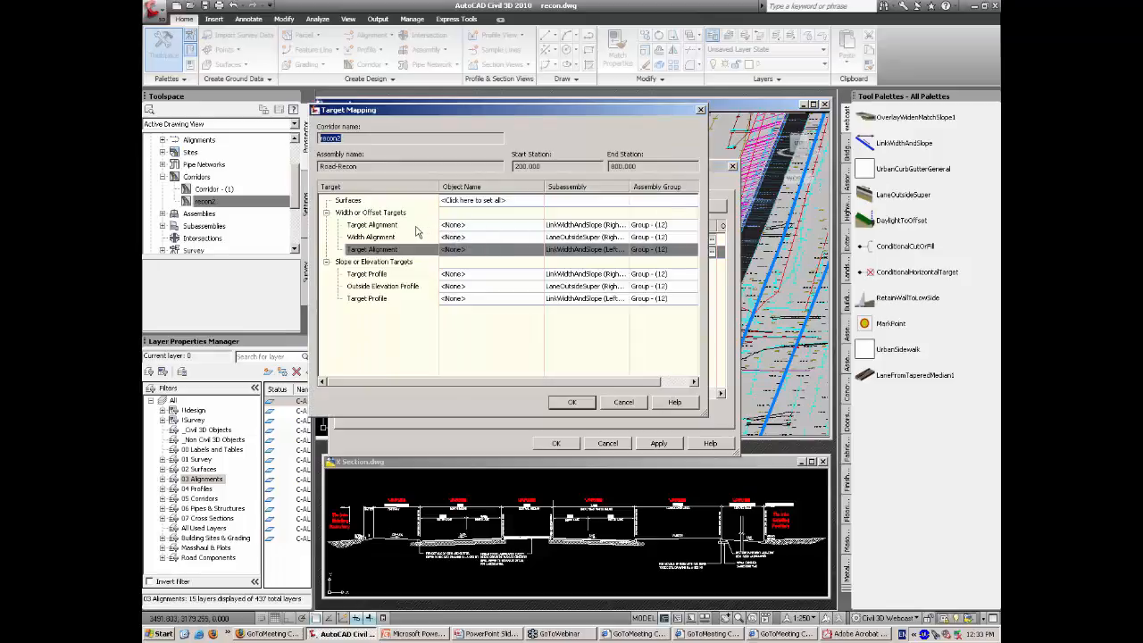
{"action": "left_click", "coordinate": [386, 225]}
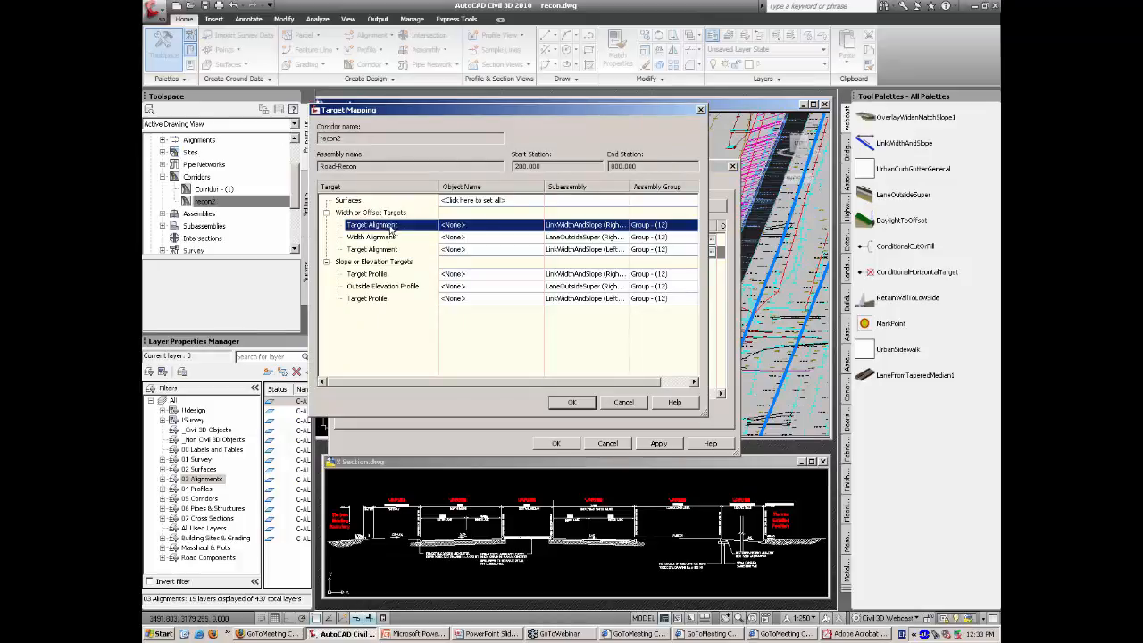
{"action": "left_click", "coordinate": [518, 225]}
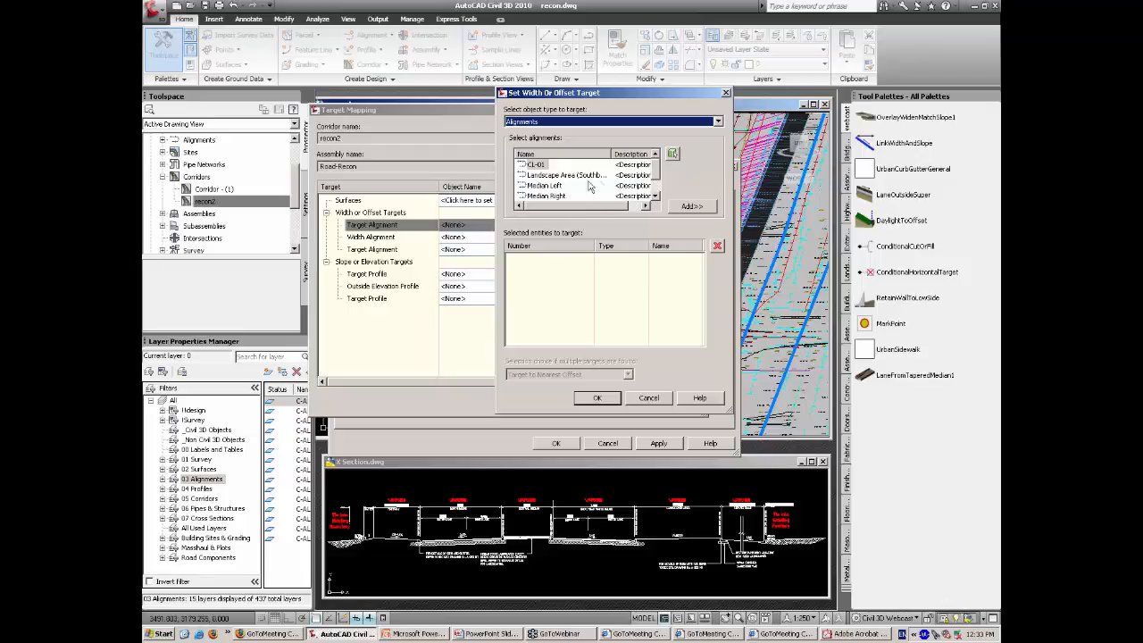
{"action": "left_click_drag", "start_coordinate": [656, 168], "coordinate": [656, 182]}
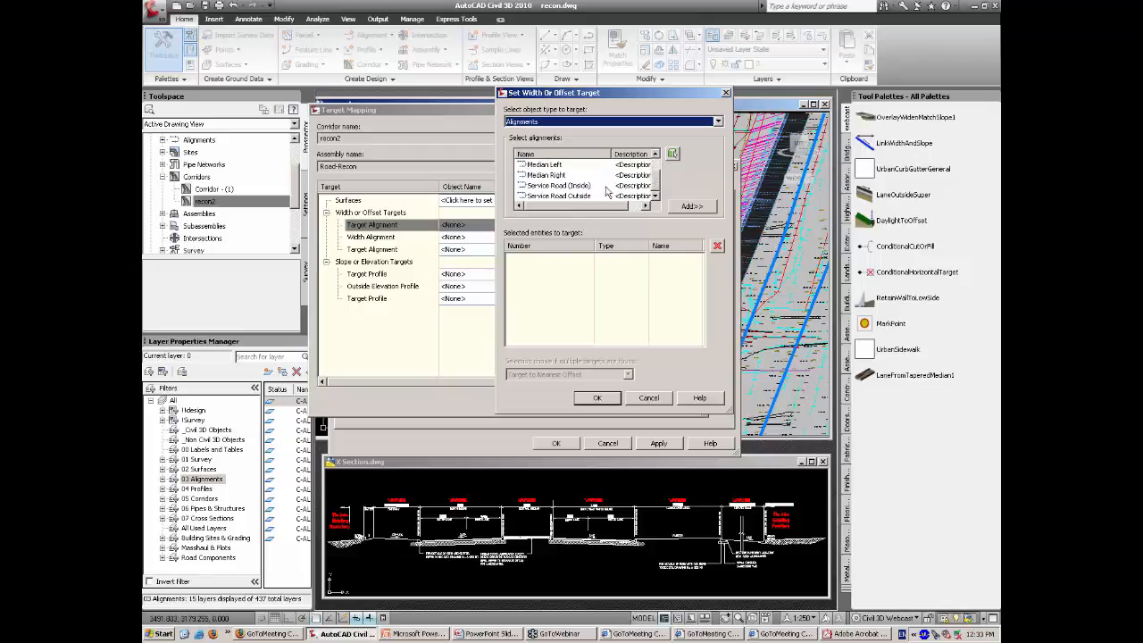
{"action": "left_click", "coordinate": [574, 186]}
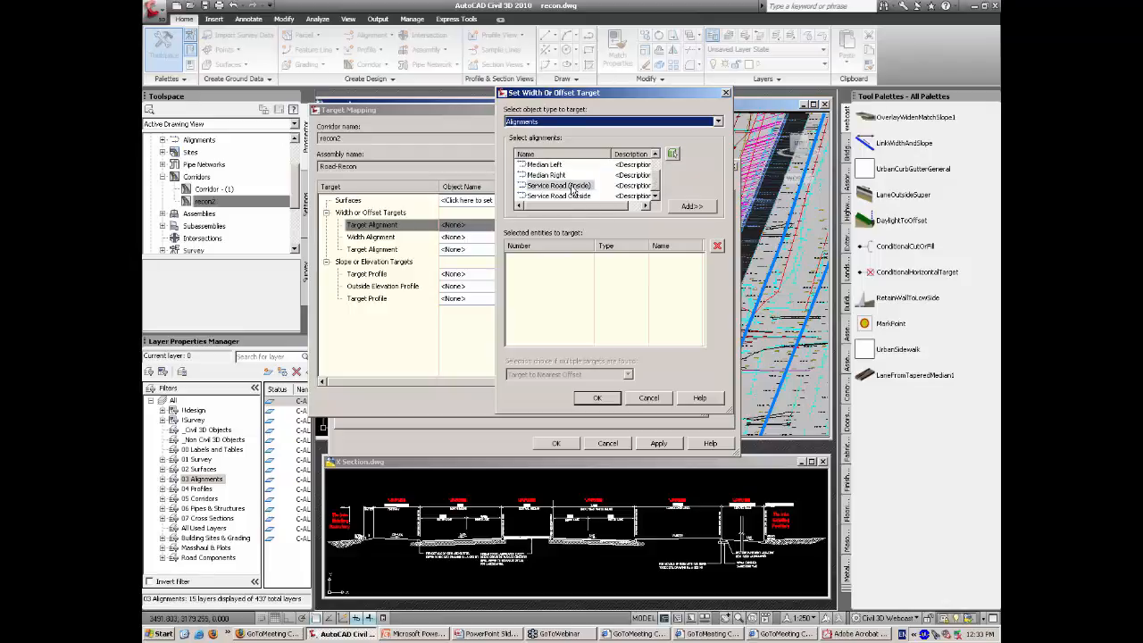
{"action": "left_click", "coordinate": [692, 208]}
{"action": "left_click", "coordinate": [605, 401]}
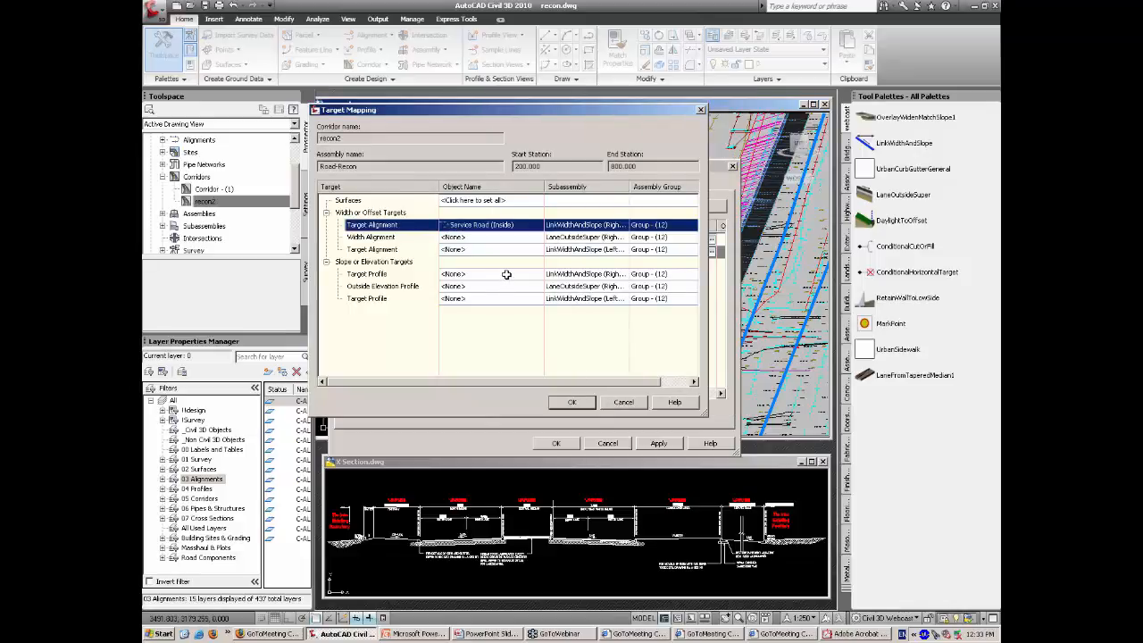
Step: Target the right LinkWidthAndSlope's elevation to Service Road (Inside) profile Survey-Right_Pavement_Outside-VP-3 and apply the corridor changes
{"action": "left_click", "coordinate": [507, 277]}
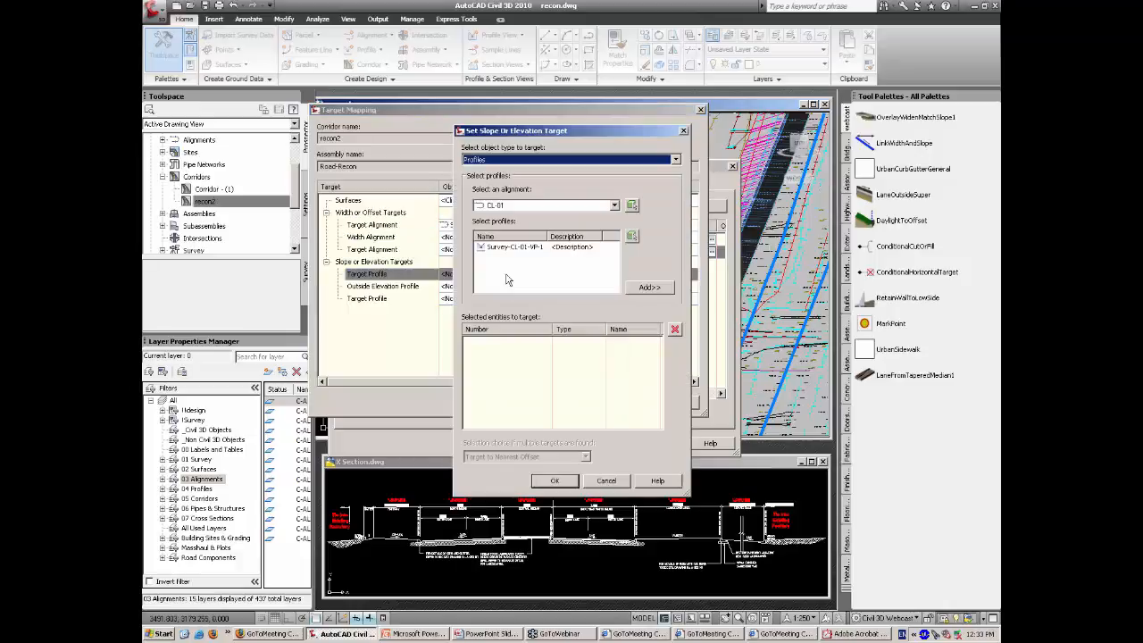
{"action": "left_click", "coordinate": [536, 206]}
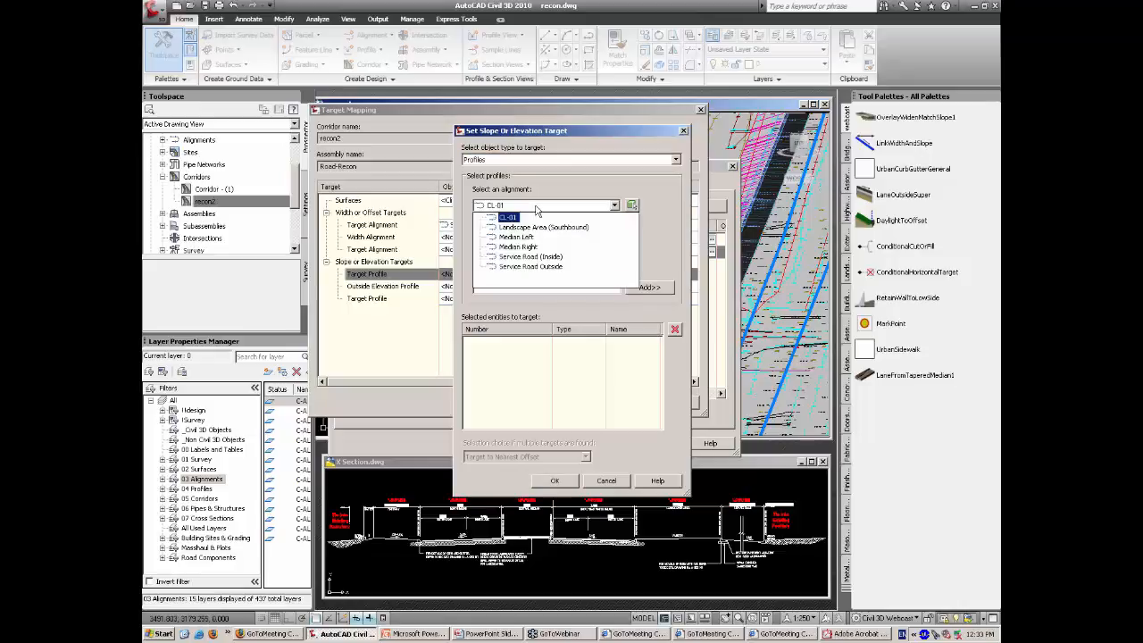
{"action": "left_click", "coordinate": [536, 256]}
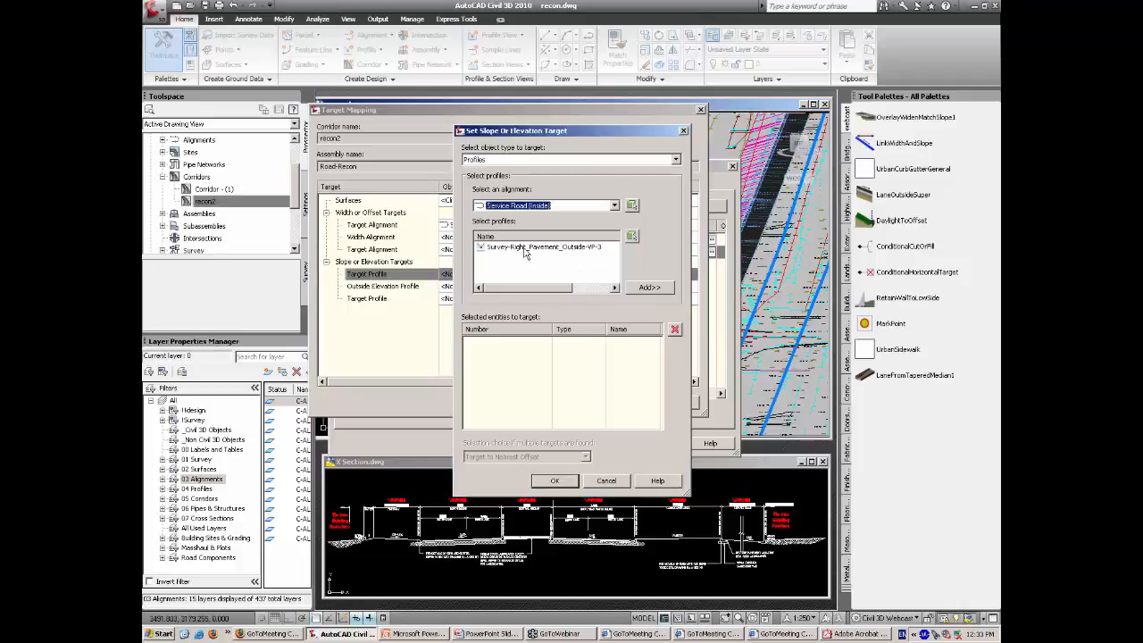
{"action": "left_click", "coordinate": [525, 249]}
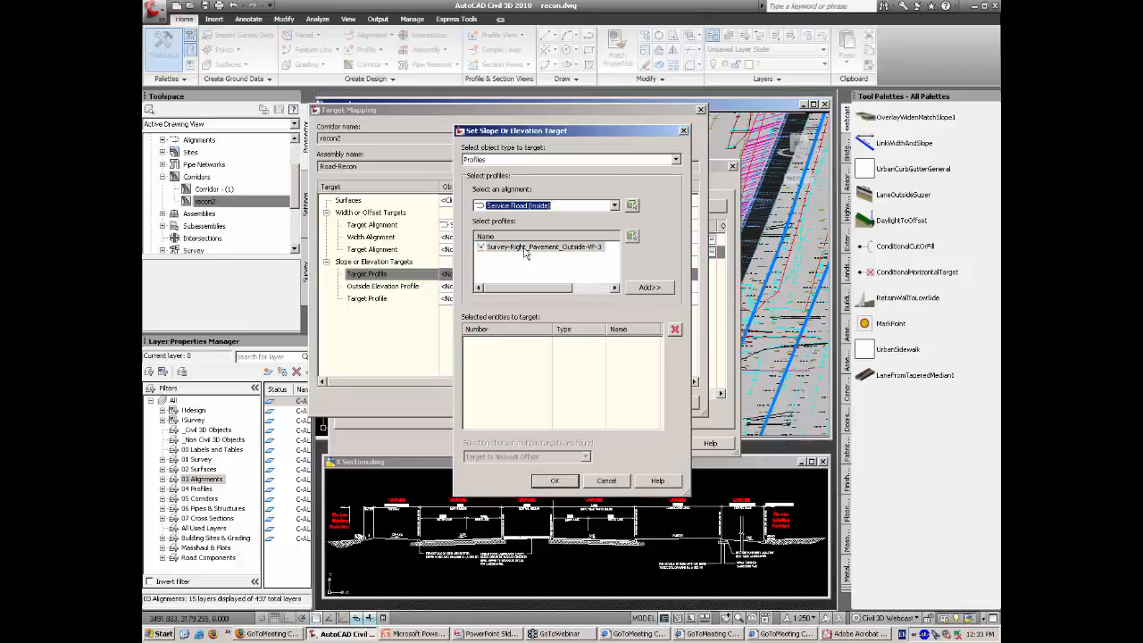
{"action": "left_click", "coordinate": [651, 288]}
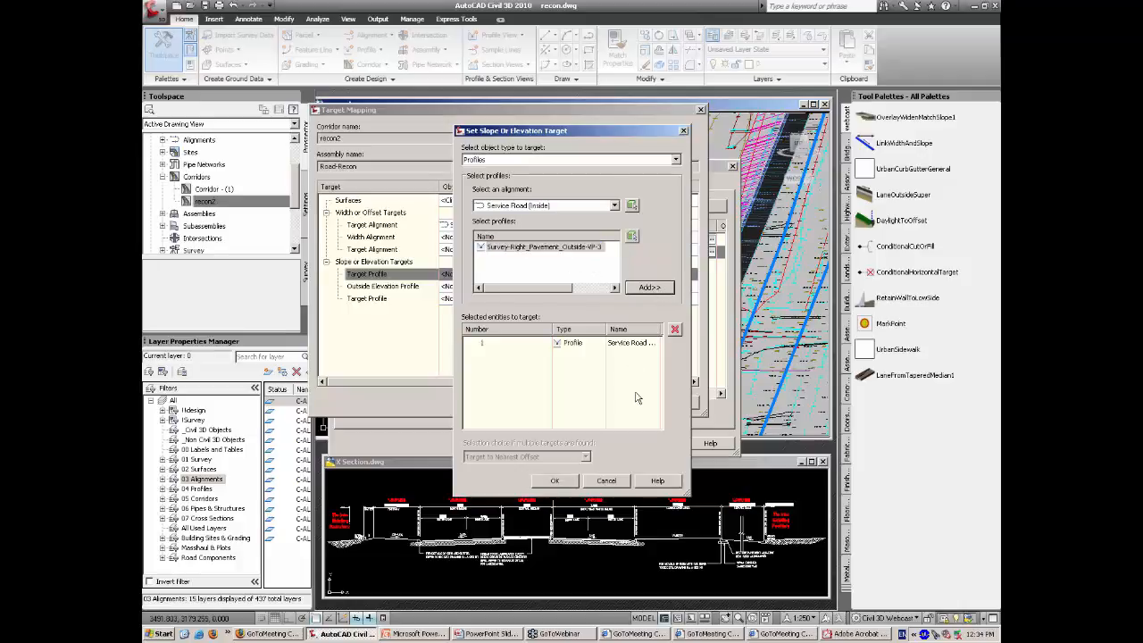
{"action": "left_click", "coordinate": [555, 482]}
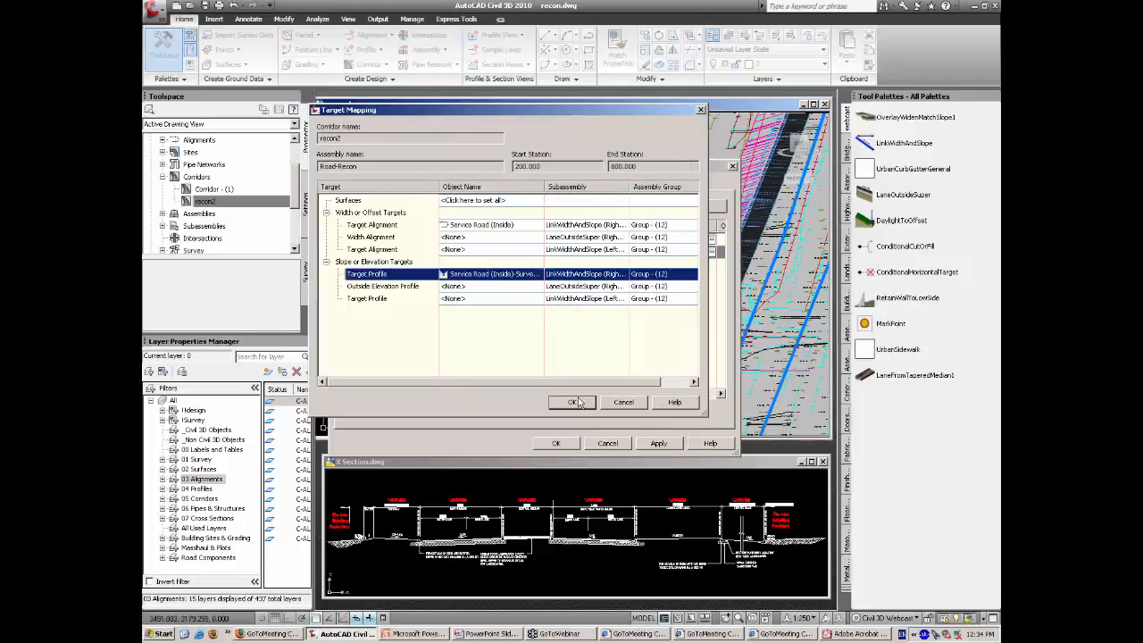
{"action": "left_click", "coordinate": [579, 403]}
{"action": "left_click", "coordinate": [566, 442]}
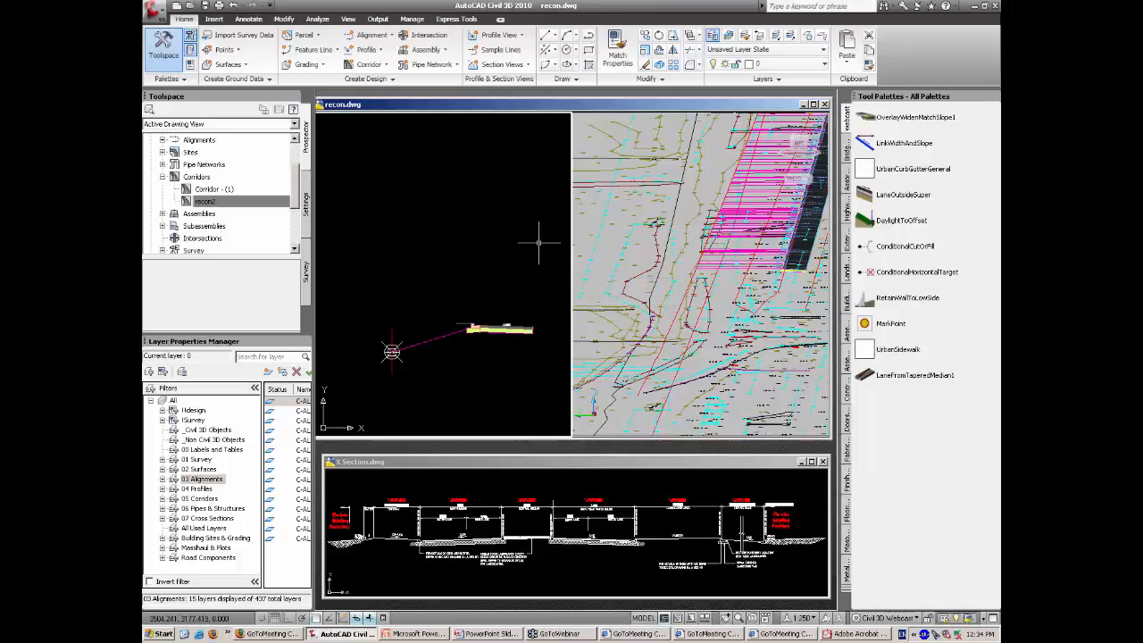
Step: Rebuild the recon2 corridor with its revised stations and Service Road (Inside) targets
{"action": "left_click", "coordinate": [755, 278]}
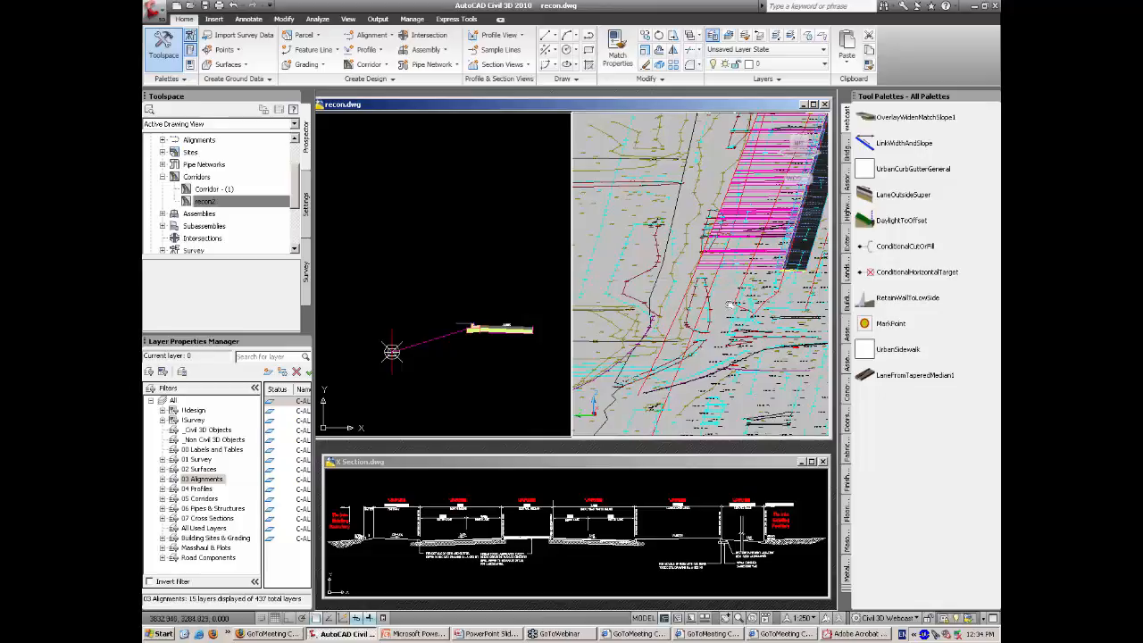
{"action": "middle_click_drag", "start_coordinate": [740, 275], "coordinate": [702, 317]}
{"action": "scroll", "coordinate": [705, 304], "scroll_direction": "up", "scroll_amount": 2}
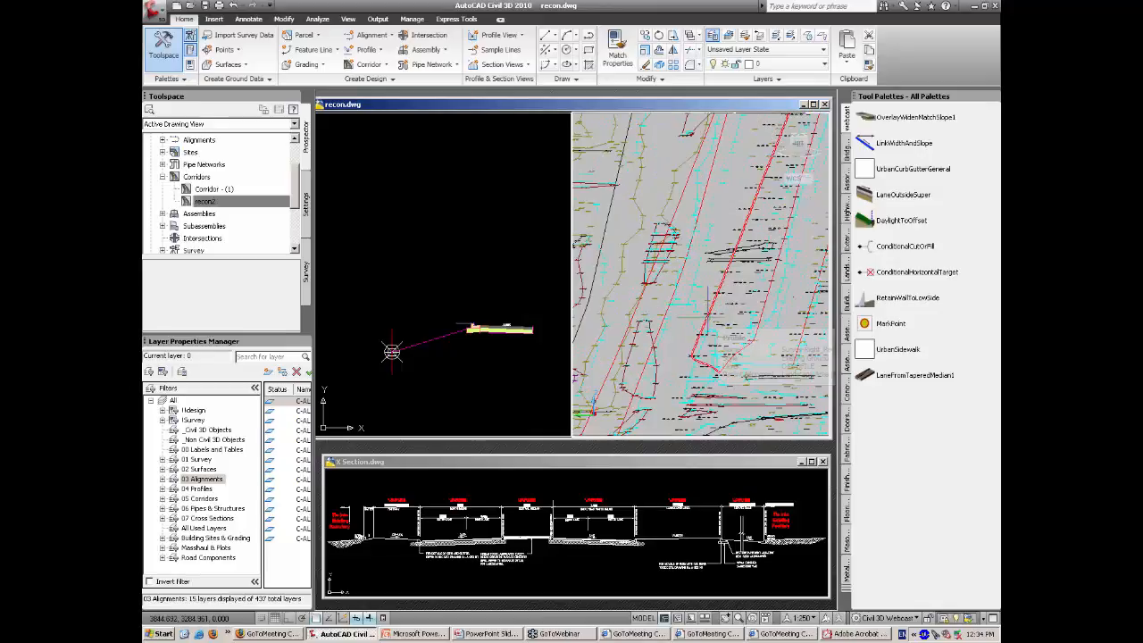
{"action": "scroll", "coordinate": [709, 295], "scroll_direction": "up", "scroll_amount": 2}
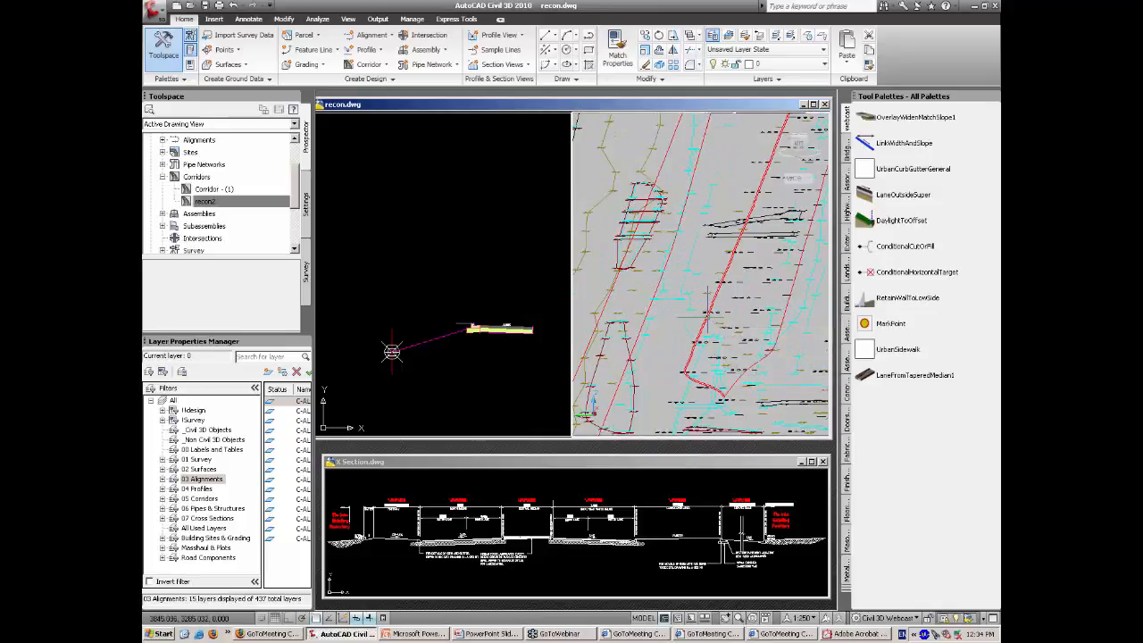
{"action": "scroll", "coordinate": [707, 287], "scroll_direction": "down", "scroll_amount": 1}
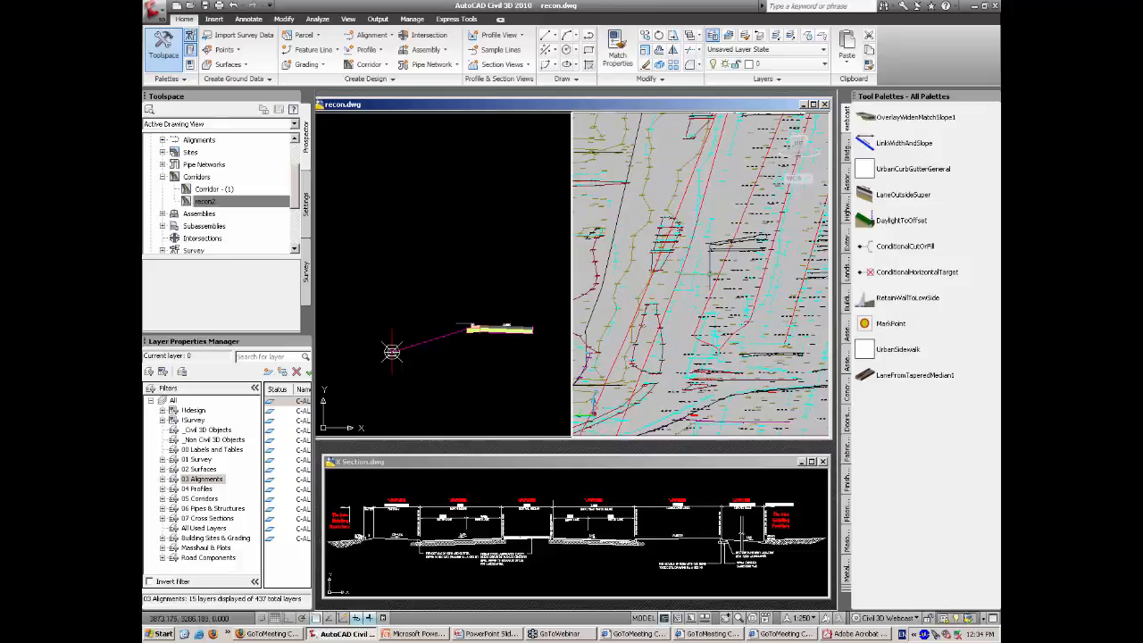
{"action": "left_click", "coordinate": [236, 202]}
{"action": "right_click", "coordinate": [240, 210]}
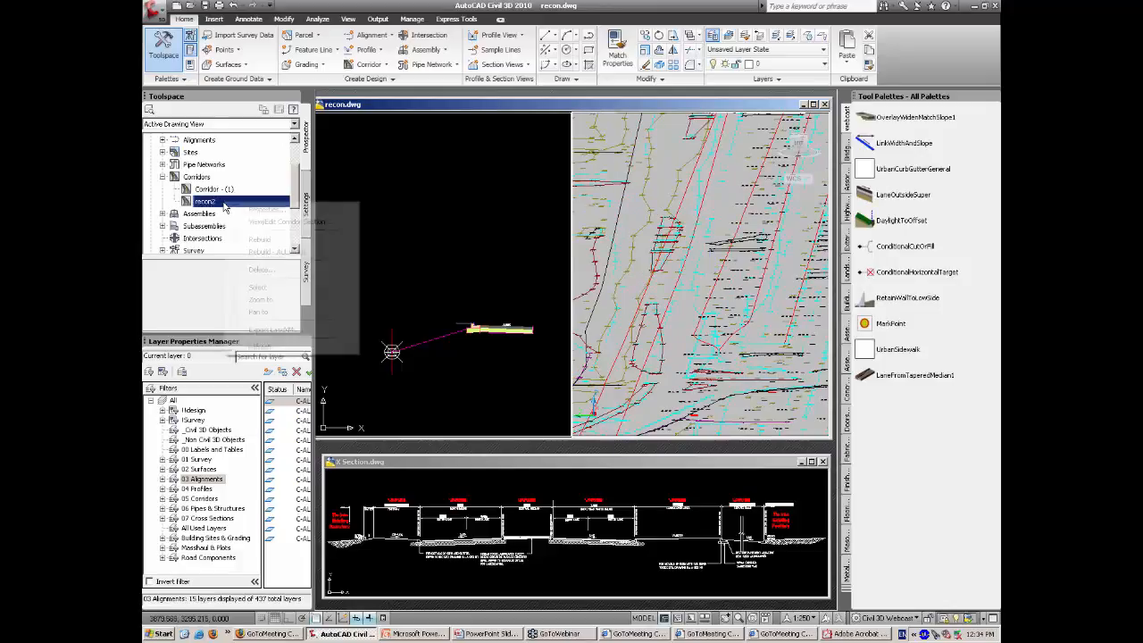
{"action": "left_click", "coordinate": [260, 240]}
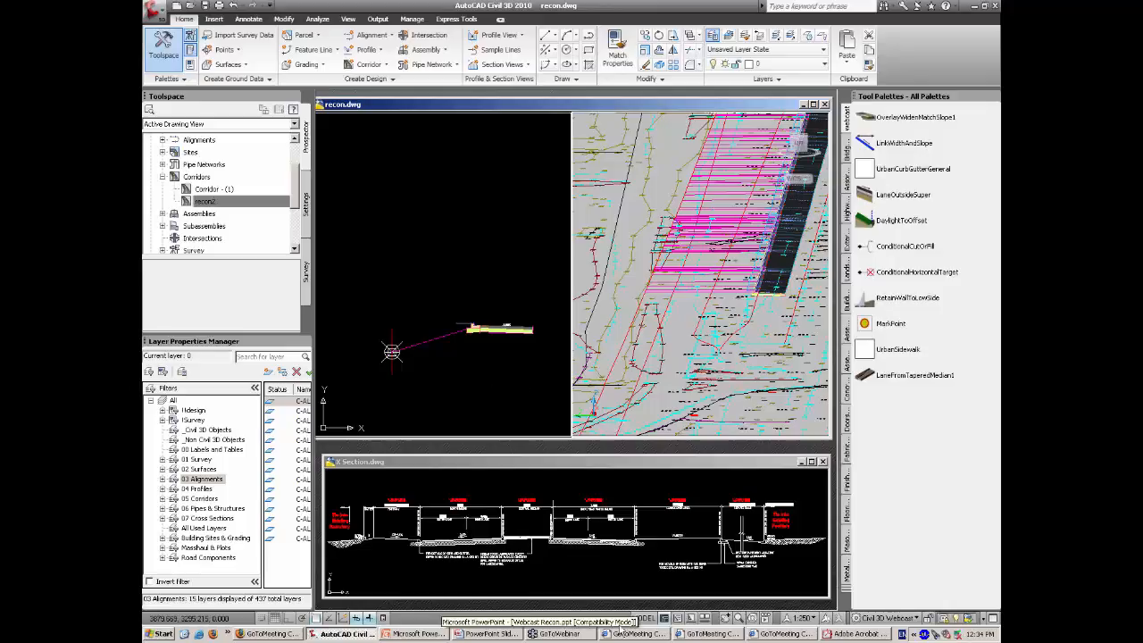
Step: Switch to Adobe Acrobat and examine how the existing boundary and service road relate to the cross-section in Scratch Pad for Recon Workshop.pdf
{"action": "left_click", "coordinate": [857, 634]}
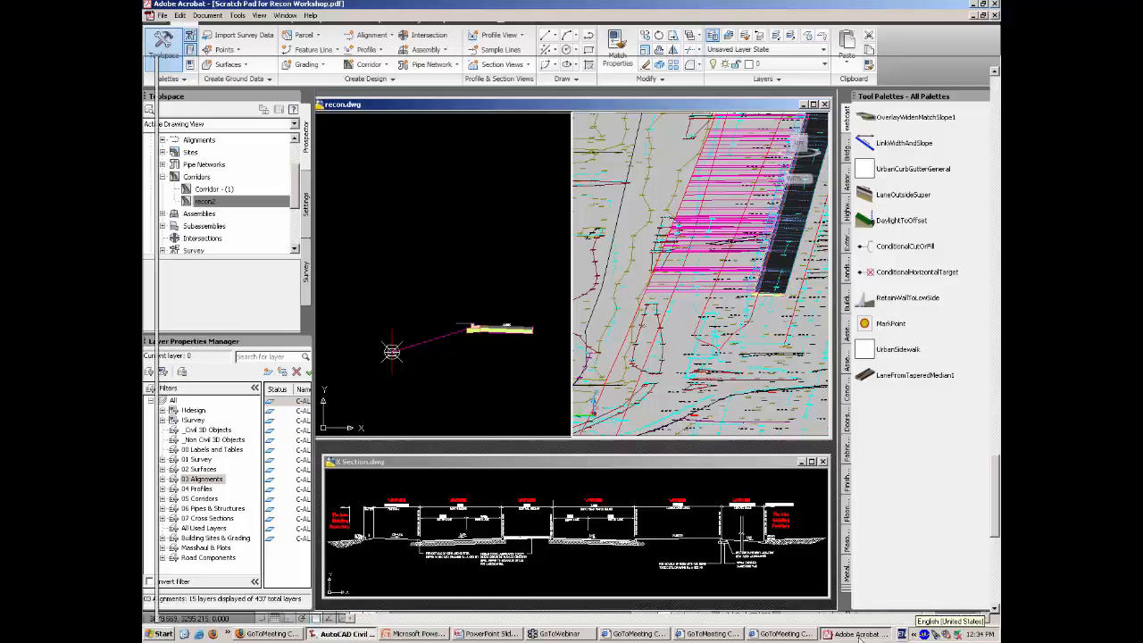
{"action": "scroll", "coordinate": [553, 292], "scroll_direction": "down", "scroll_amount": 4}
{"action": "scroll", "coordinate": [605, 429], "scroll_direction": "down", "scroll_amount": 4}
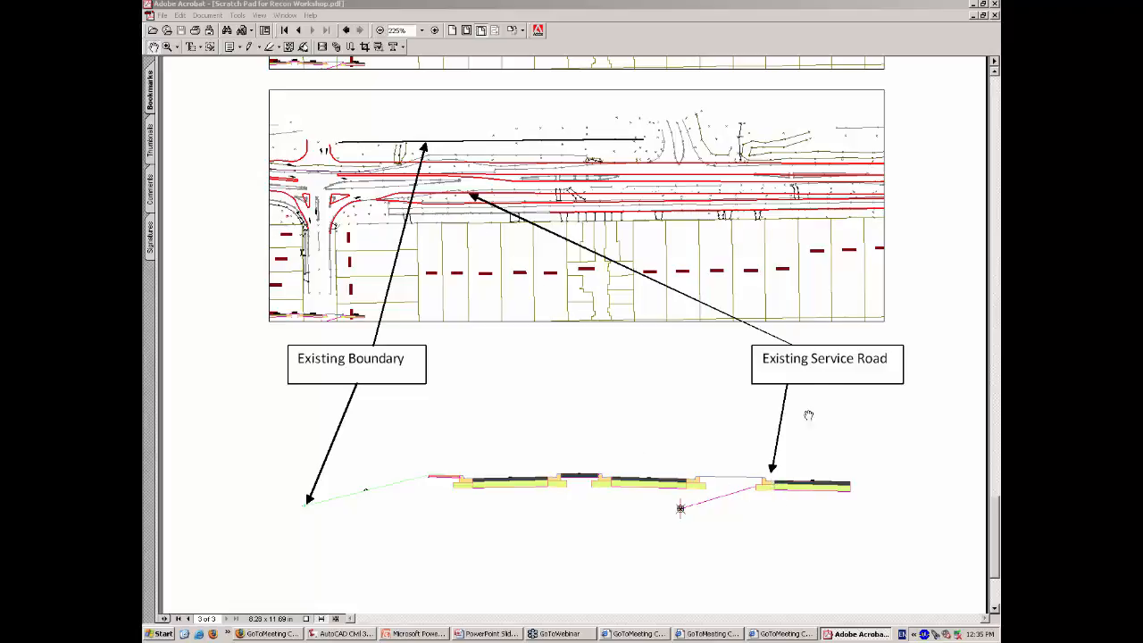
{"action": "left_click", "coordinate": [972, 5]}
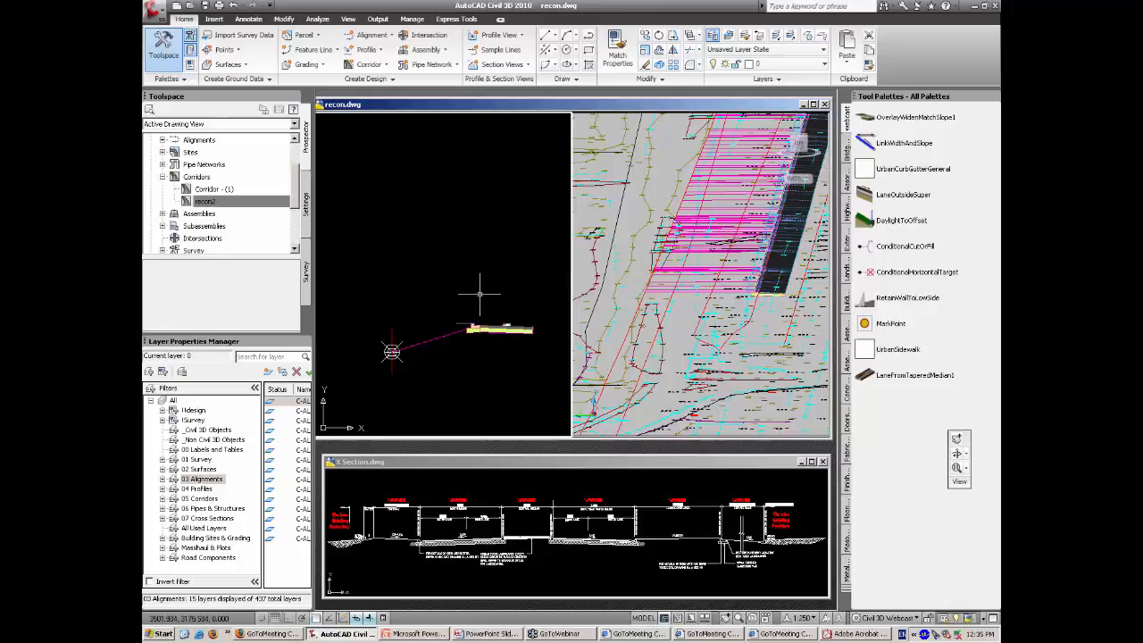
Step: Set Omit Link to Yes in the parameters of the right LinkWidthAndSlope subassembly beside the assembly marker
{"action": "left_click", "coordinate": [432, 341]}
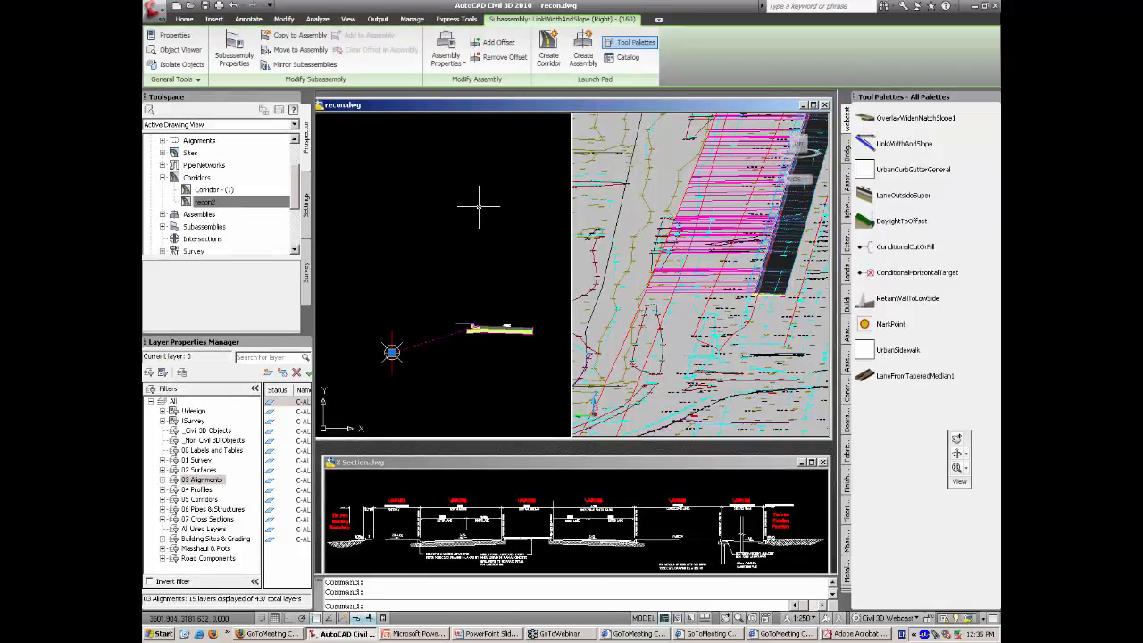
{"action": "right_click", "coordinate": [479, 207]}
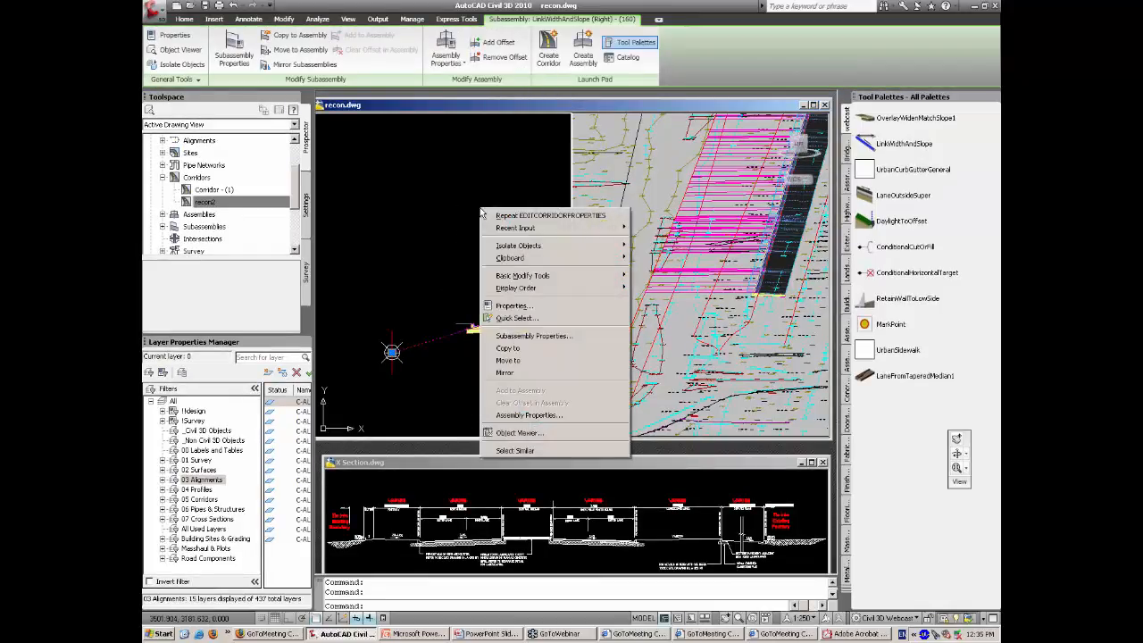
{"action": "left_click", "coordinate": [532, 337]}
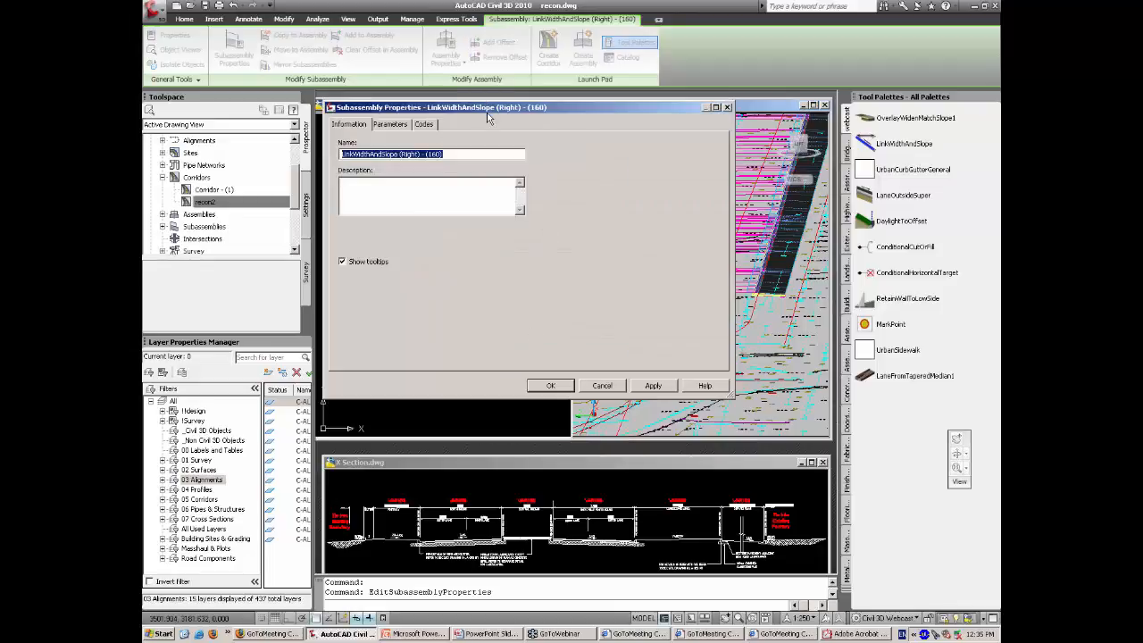
{"action": "left_click_drag", "start_coordinate": [491, 111], "coordinate": [527, 86]}
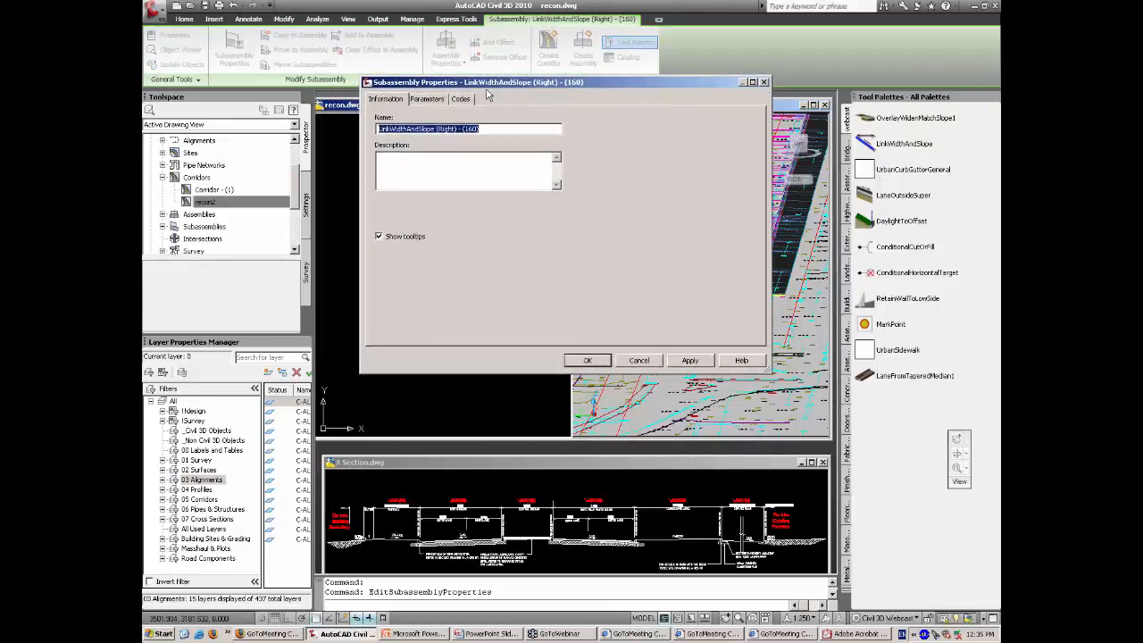
{"action": "left_click", "coordinate": [427, 100]}
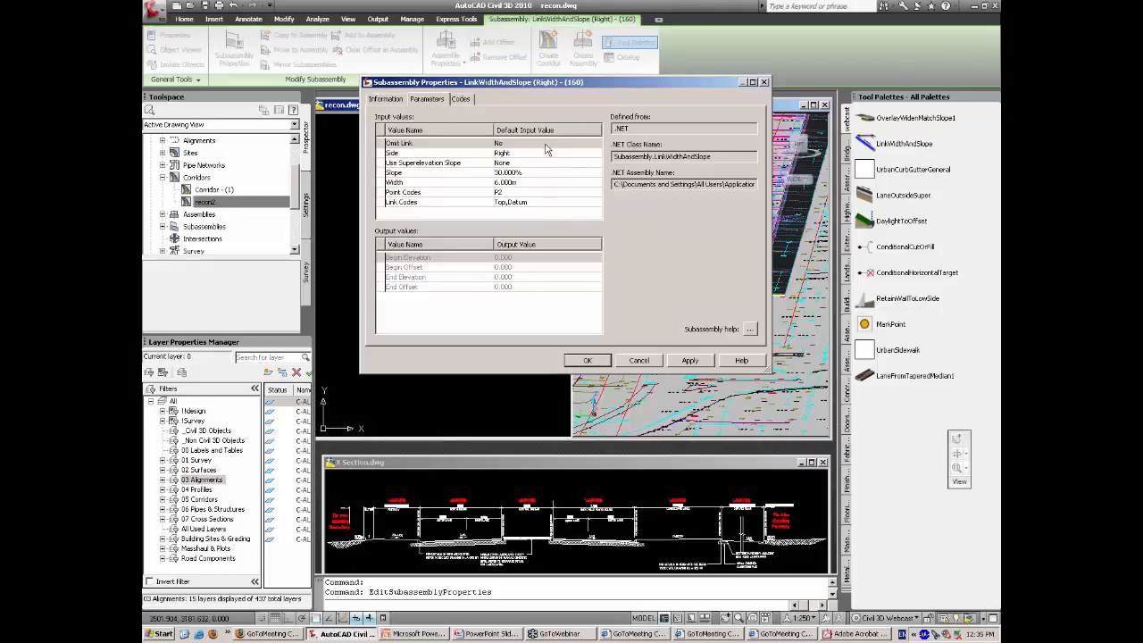
{"action": "left_click", "coordinate": [444, 146]}
{"action": "double_click", "coordinate": [527, 146]}
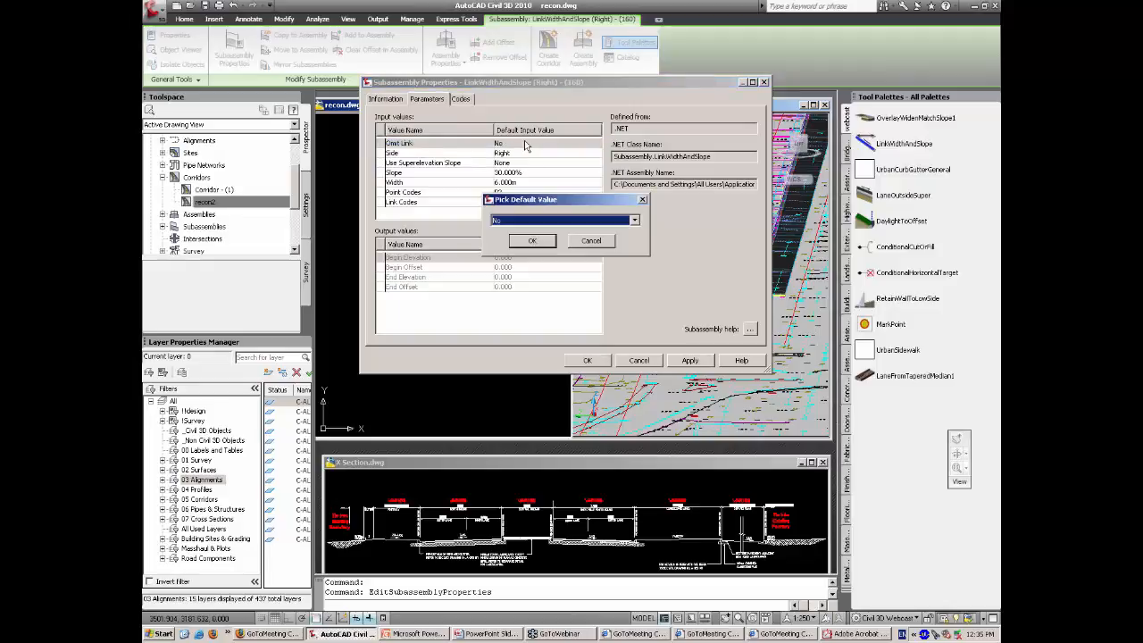
{"action": "left_click", "coordinate": [524, 222]}
{"action": "left_click", "coordinate": [523, 231]}
{"action": "left_click", "coordinate": [535, 243]}
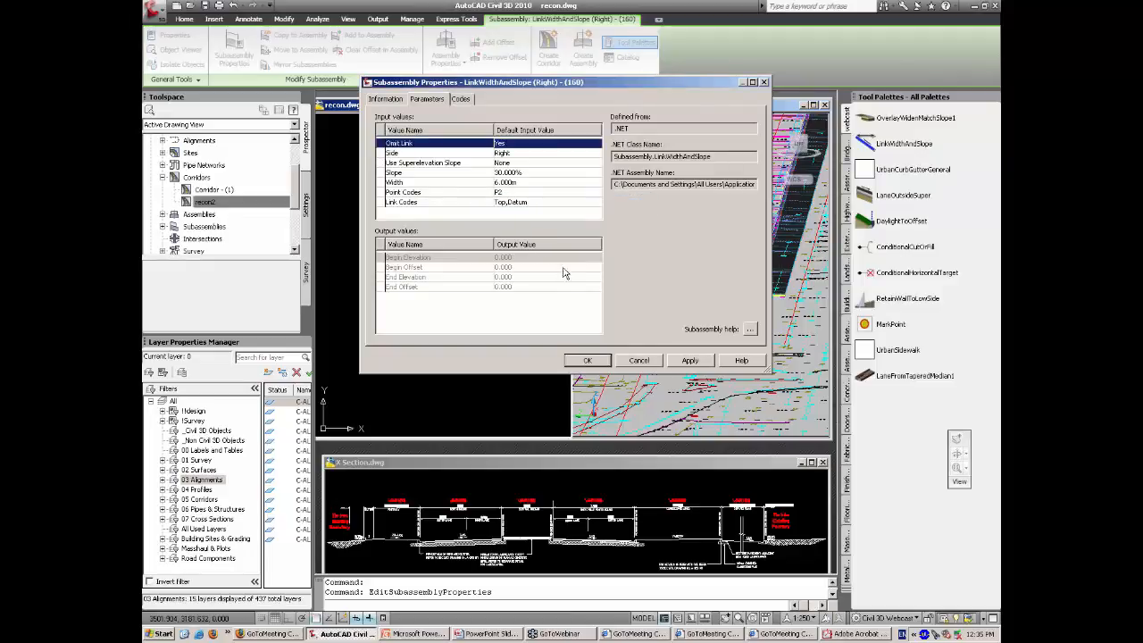
{"action": "left_click", "coordinate": [591, 360]}
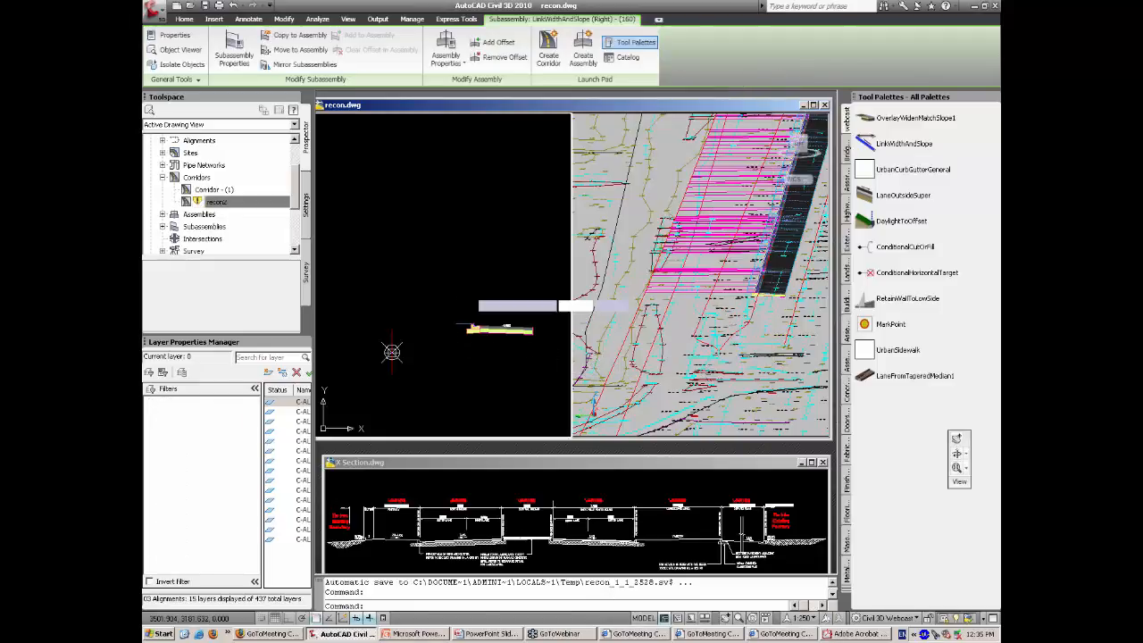
Step: Rebuild the recon2 corridor with the right link omitted
{"action": "left_click", "coordinate": [467, 292]}
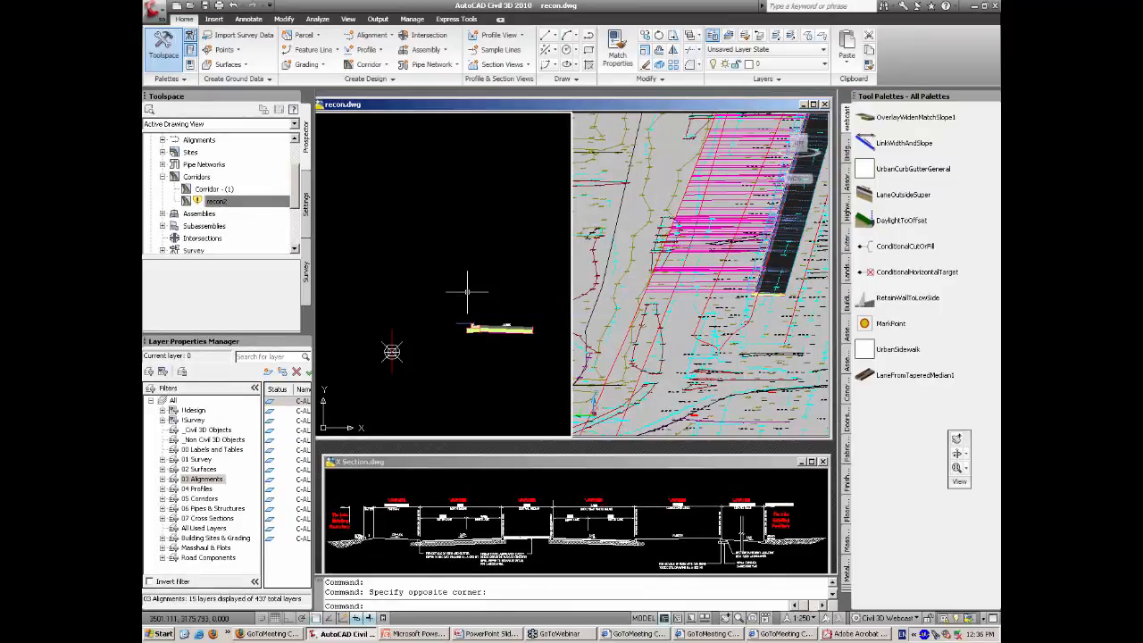
{"action": "left_click", "coordinate": [219, 201]}
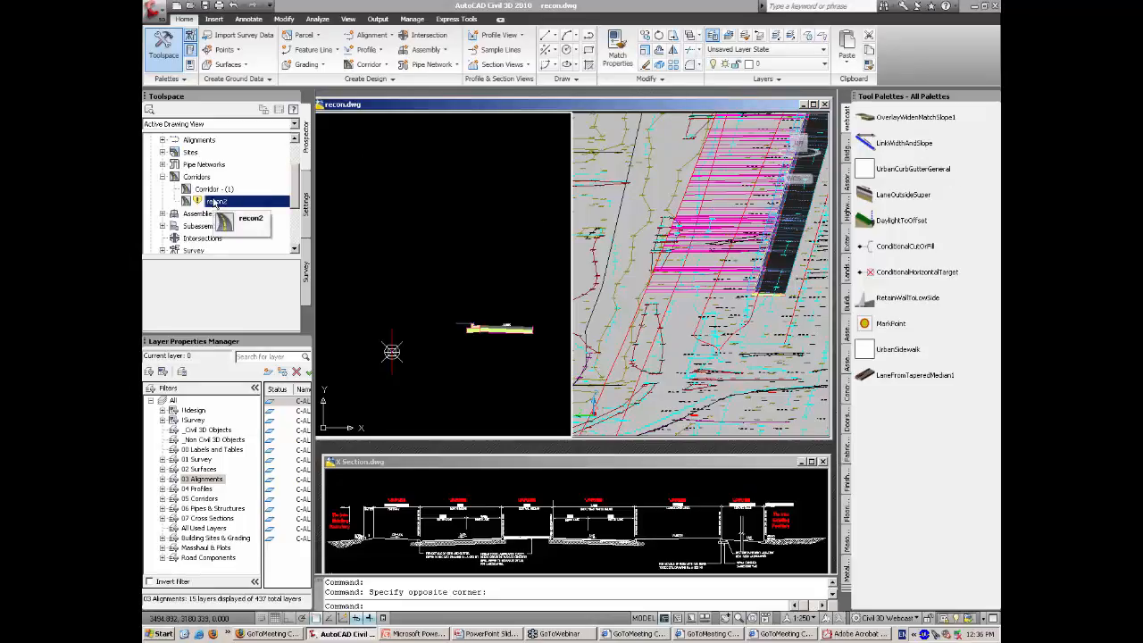
{"action": "right_click", "coordinate": [234, 202]}
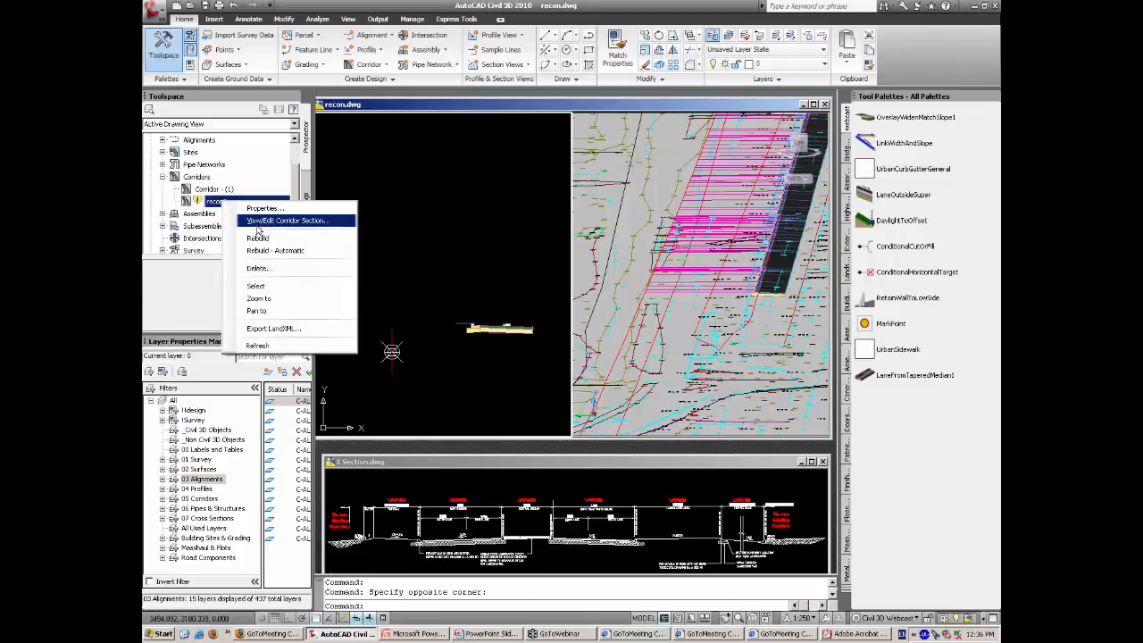
{"action": "left_click", "coordinate": [258, 238]}
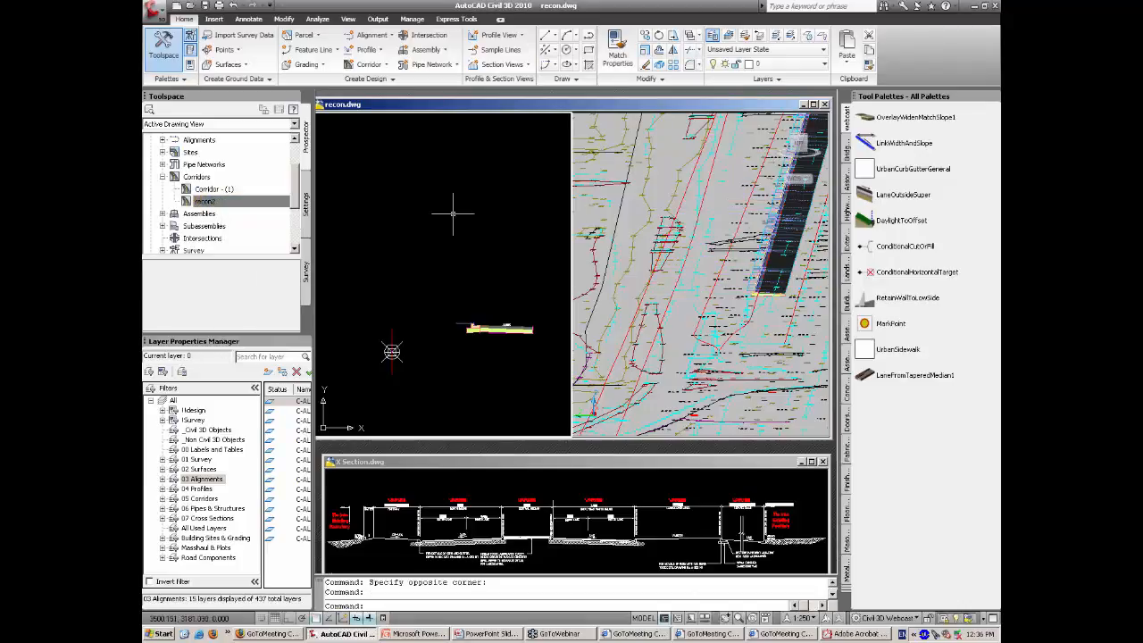
{"action": "left_click", "coordinate": [453, 214]}
{"action": "left_click", "coordinate": [449, 213]}
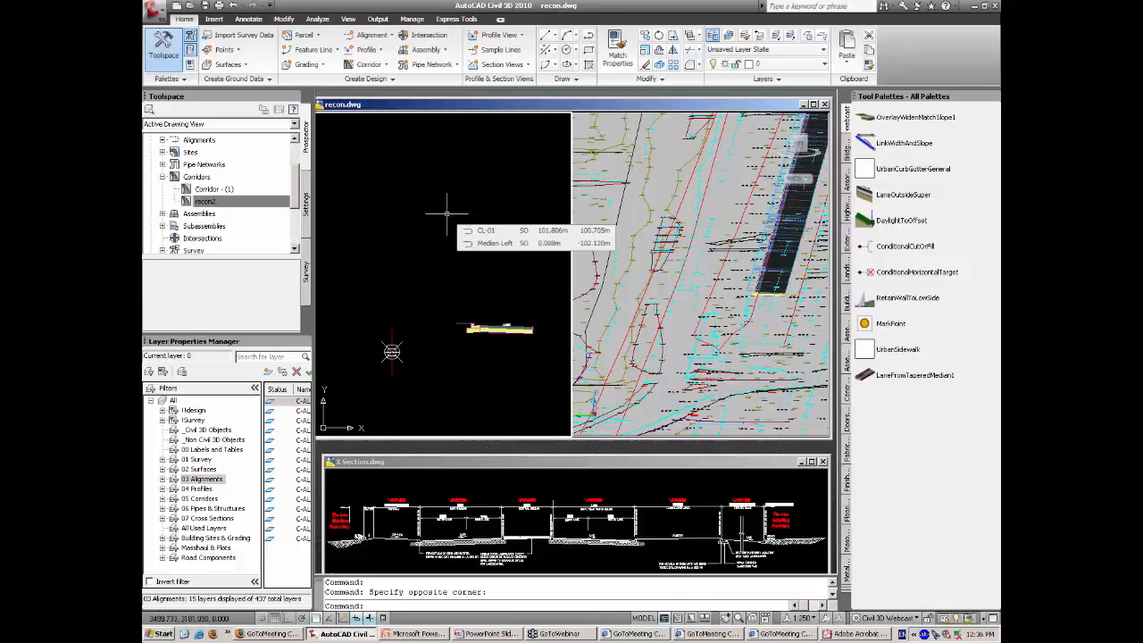
Step: Rename the right LaneOutsideSuper subassembly as Service Road
{"action": "left_click", "coordinate": [500, 329]}
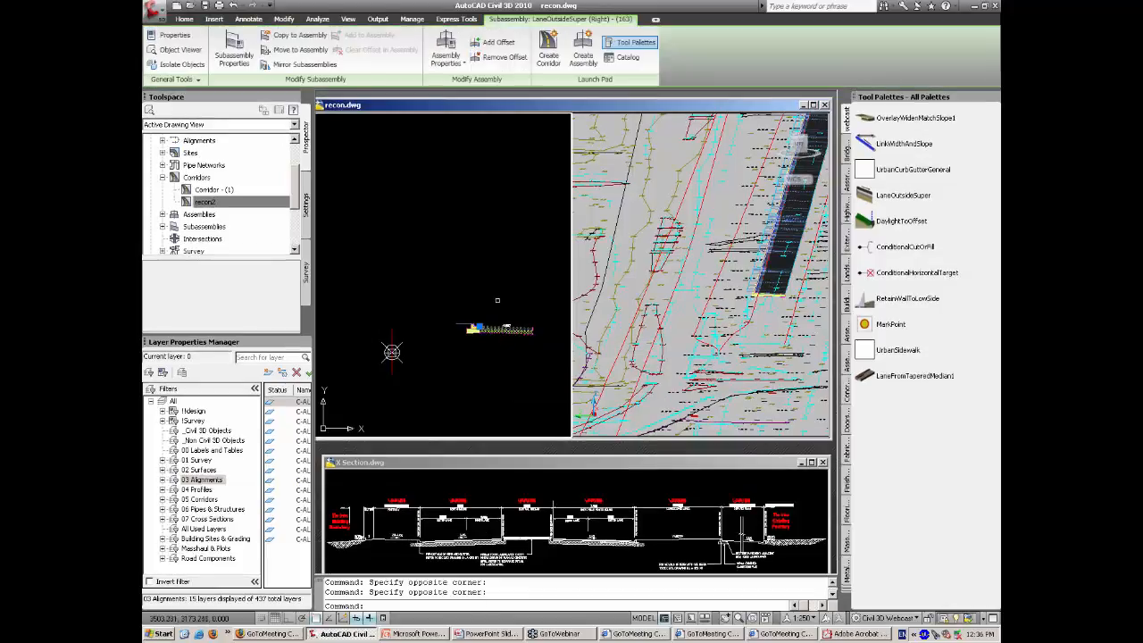
{"action": "right_click", "coordinate": [496, 239]}
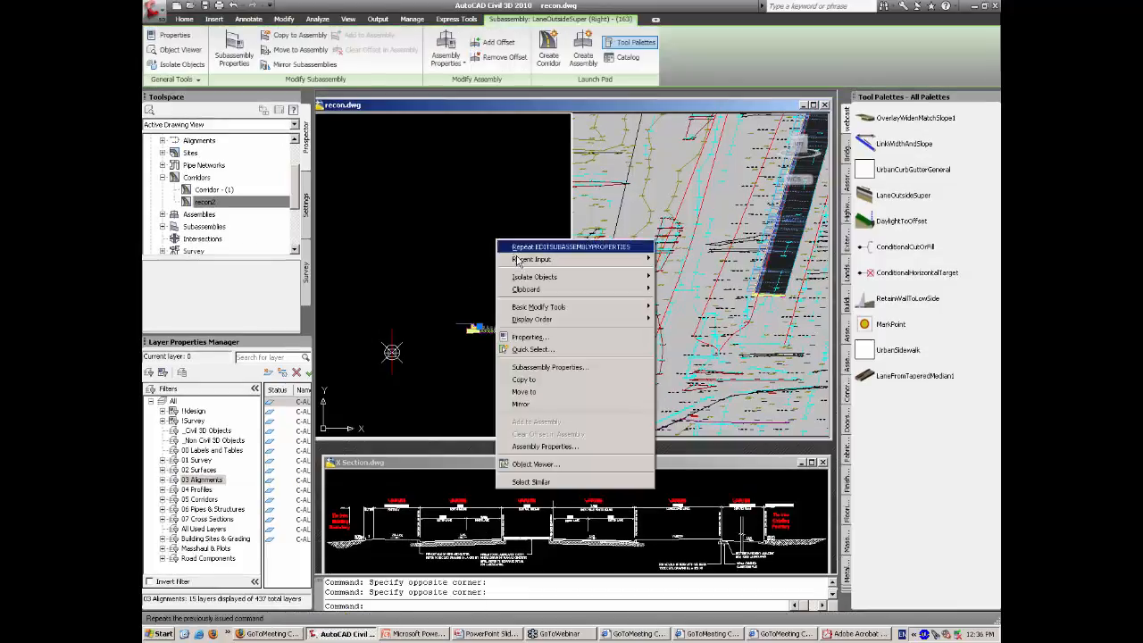
{"action": "left_click", "coordinate": [537, 367]}
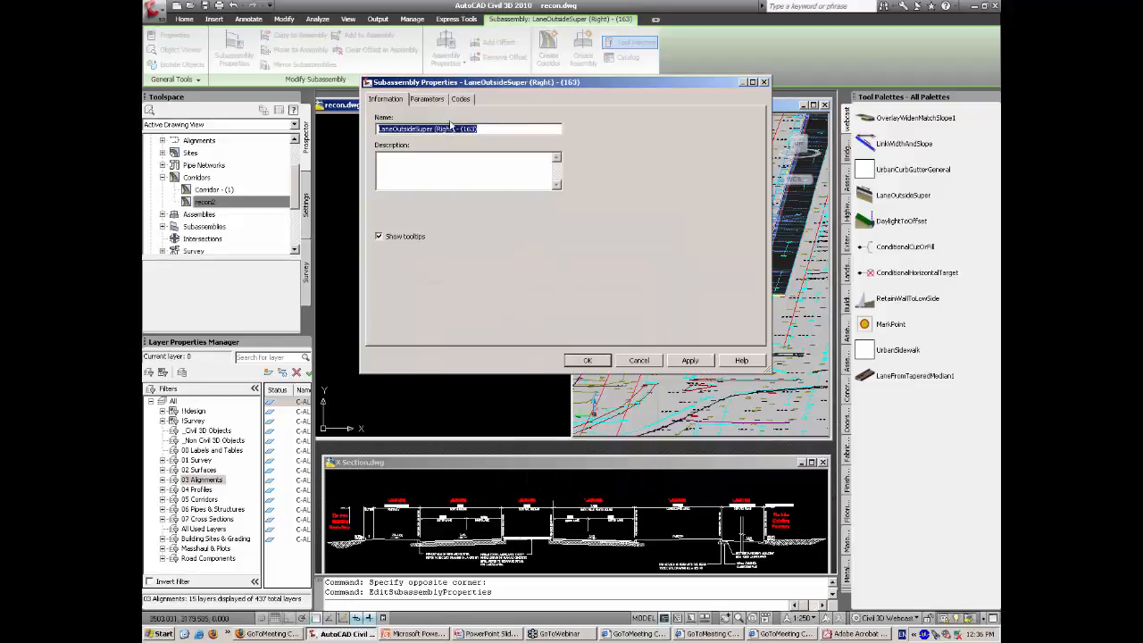
{"action": "type", "text": "Service"}
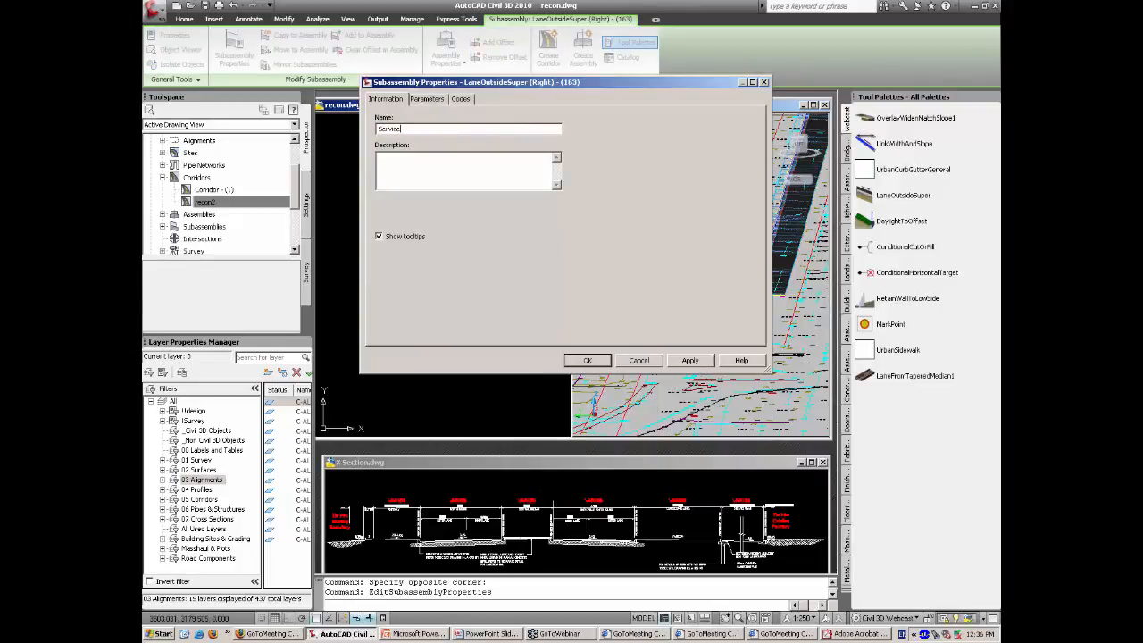
{"action": "type", "text": " Road"}
{"action": "left_click", "coordinate": [587, 360]}
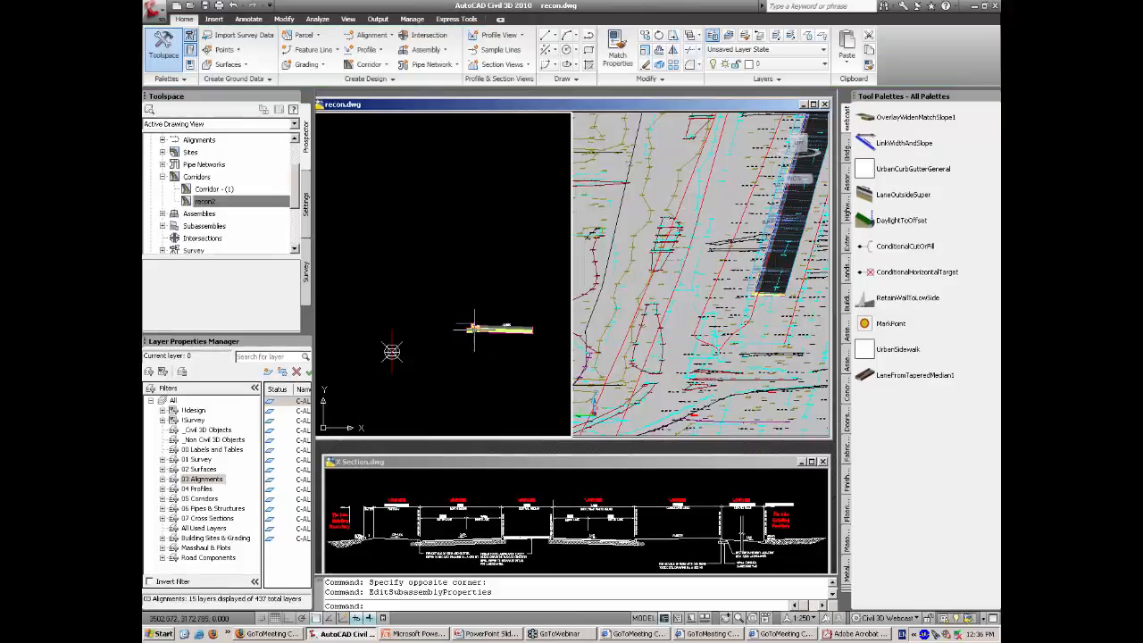
Step: Rename the left LinkWidthAndSlope subassembly as Landscape area
{"action": "left_click", "coordinate": [473, 329]}
{"action": "right_click", "coordinate": [474, 329]}
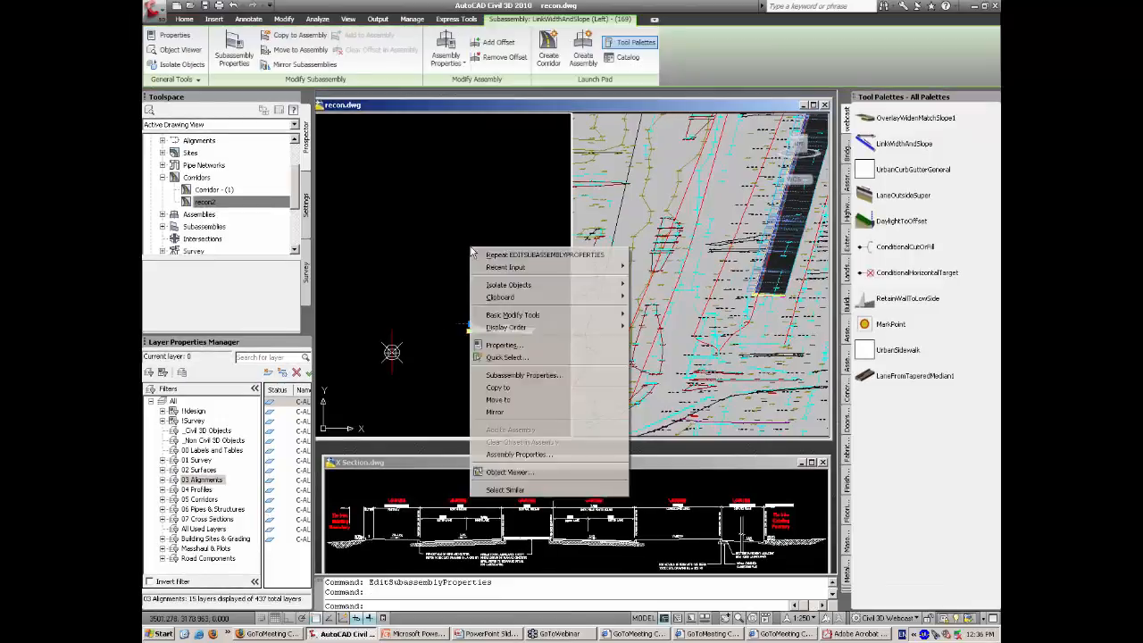
{"action": "left_click", "coordinate": [529, 376]}
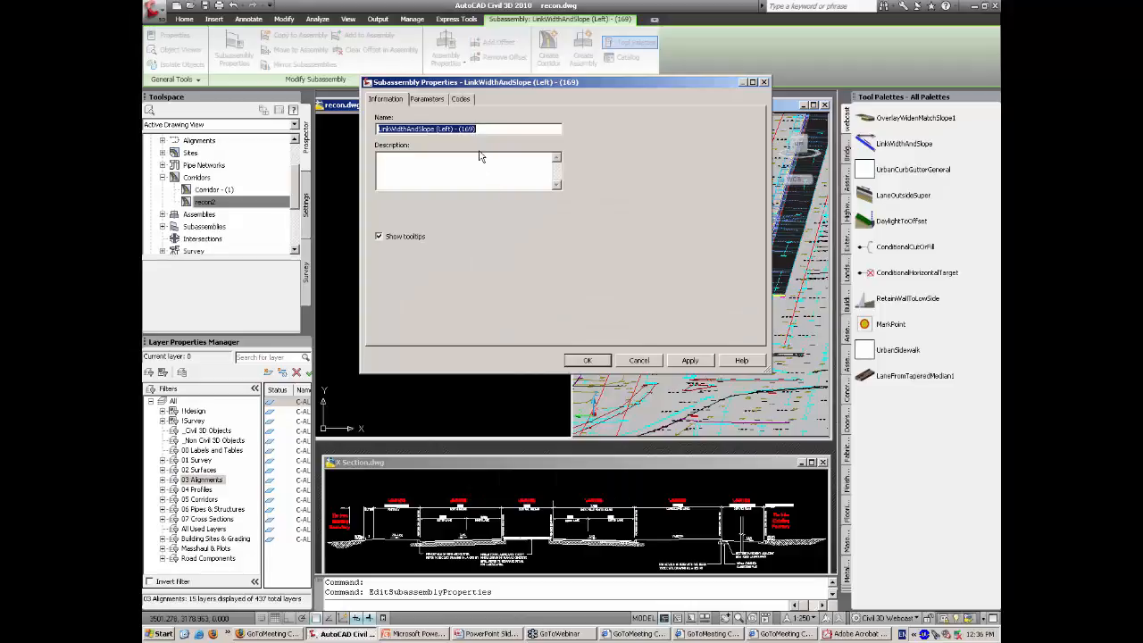
{"action": "type", "text": "Landsc"}
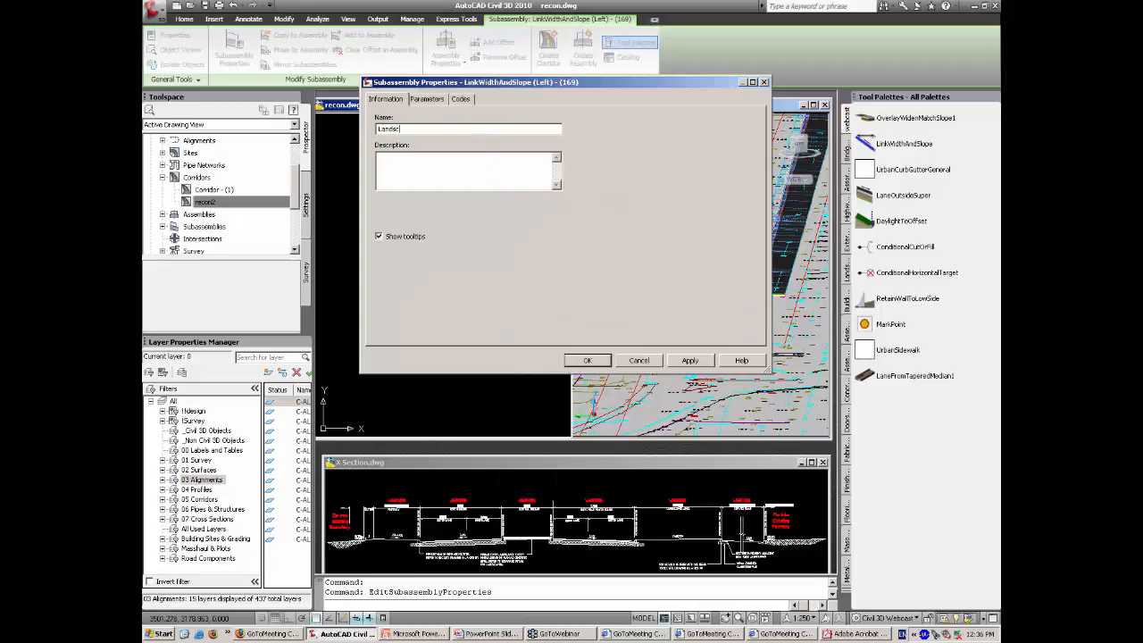
{"action": "type", "text": "ape area"}
{"action": "left_click", "coordinate": [589, 361]}
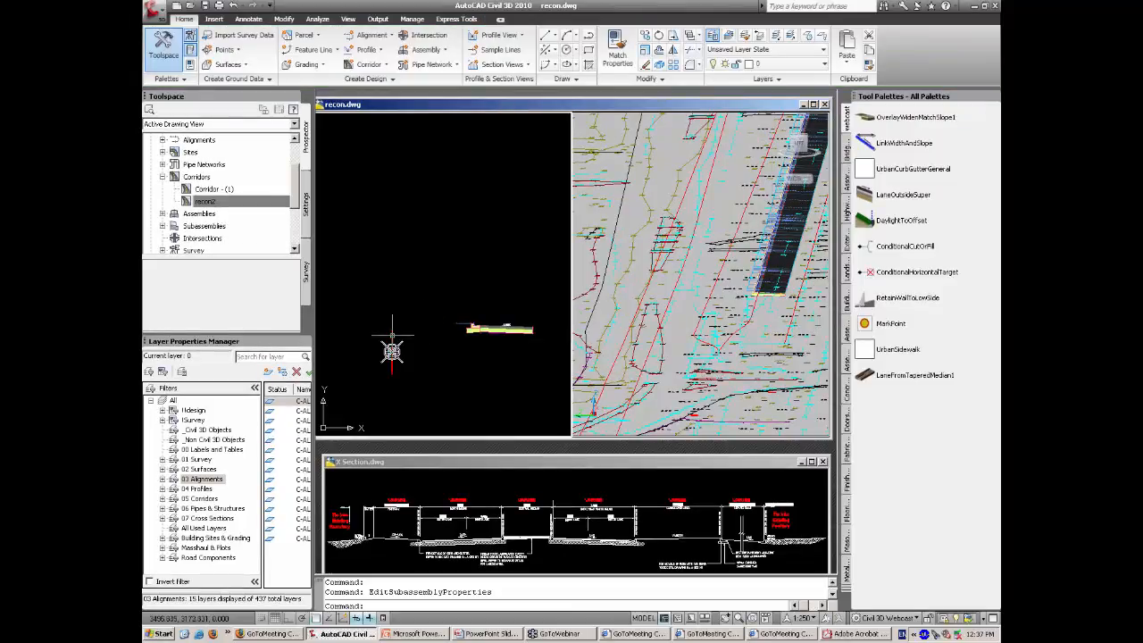
Step: In recon2's target mapping, set the Landscape Area (Southbound) alignment as the width or offset target of the Landscape area subassembly
{"action": "right_click", "coordinate": [239, 208]}
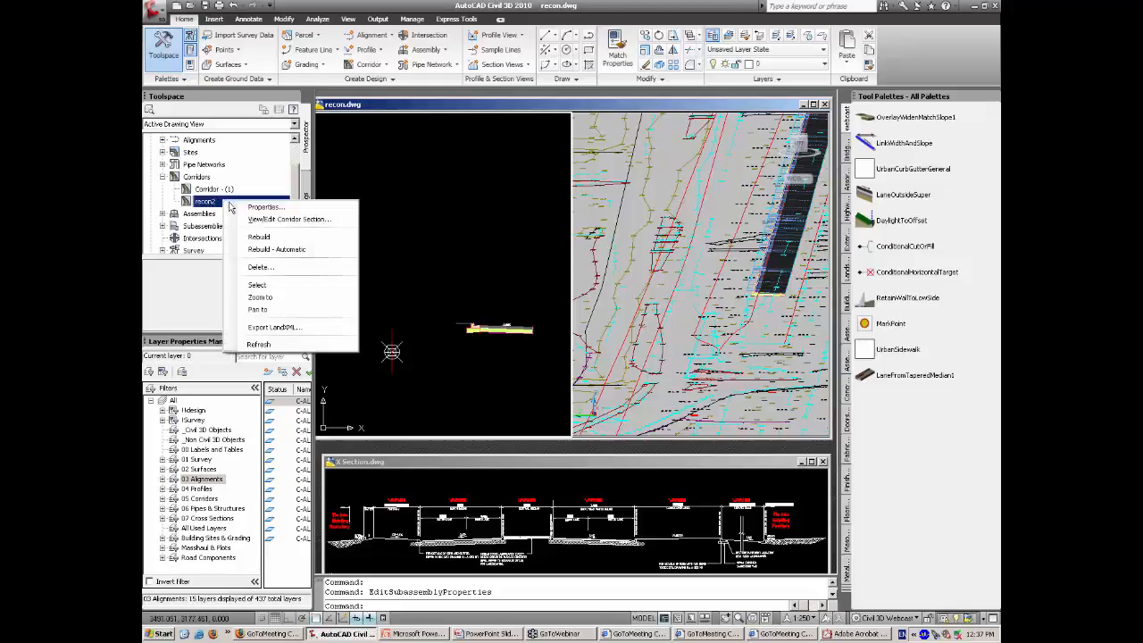
{"action": "left_click", "coordinate": [243, 209]}
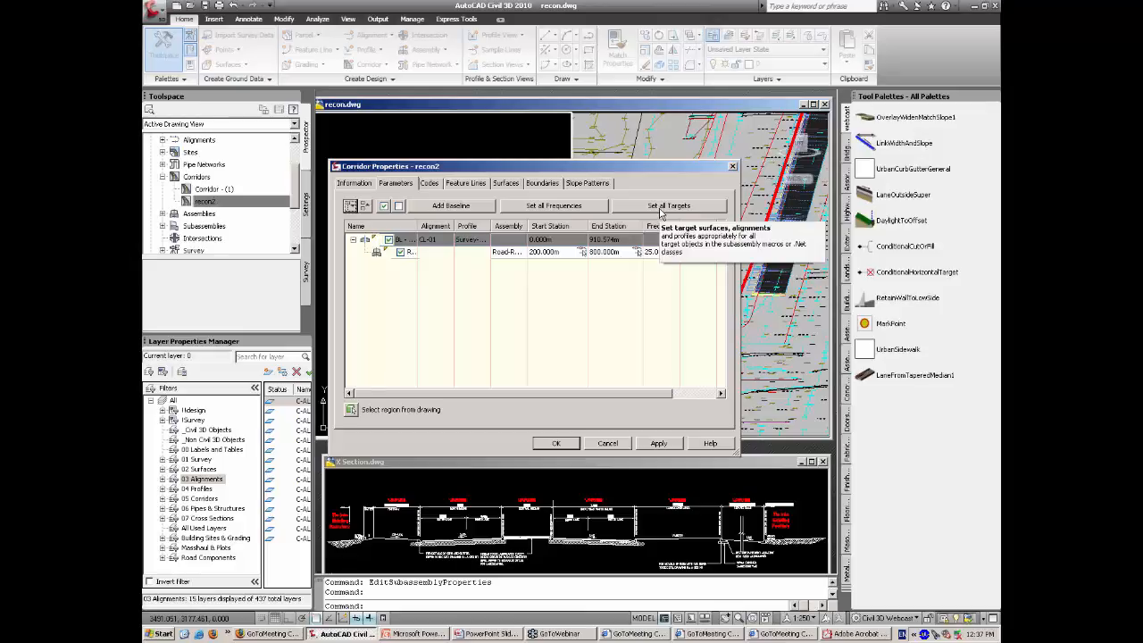
{"action": "left_click", "coordinate": [661, 206]}
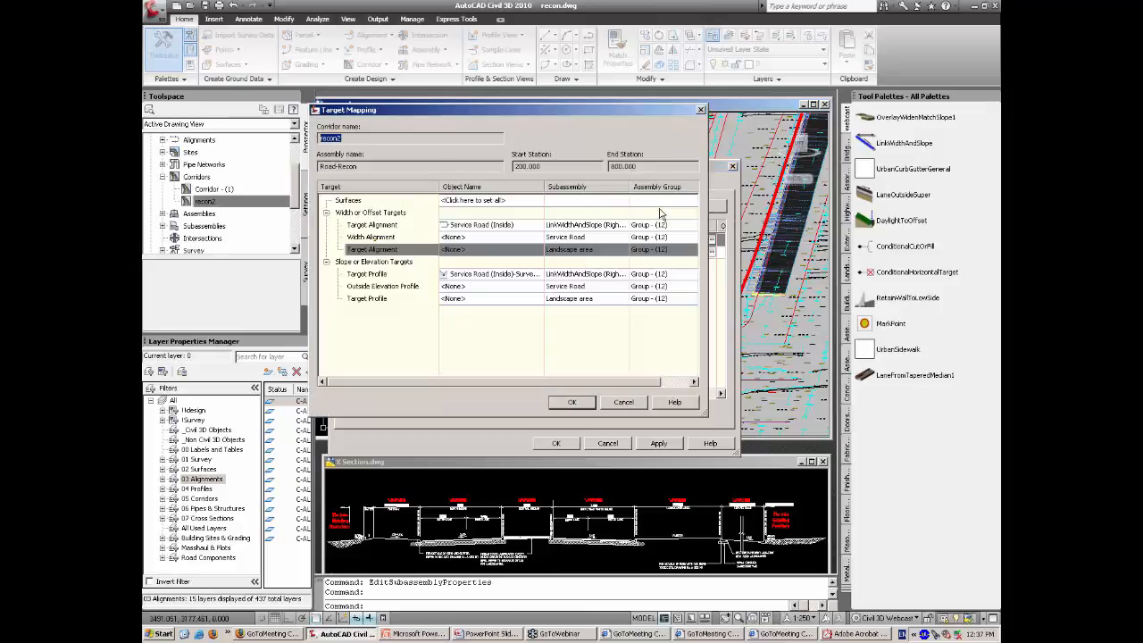
{"action": "left_click", "coordinate": [593, 238]}
{"action": "left_click", "coordinate": [594, 250]}
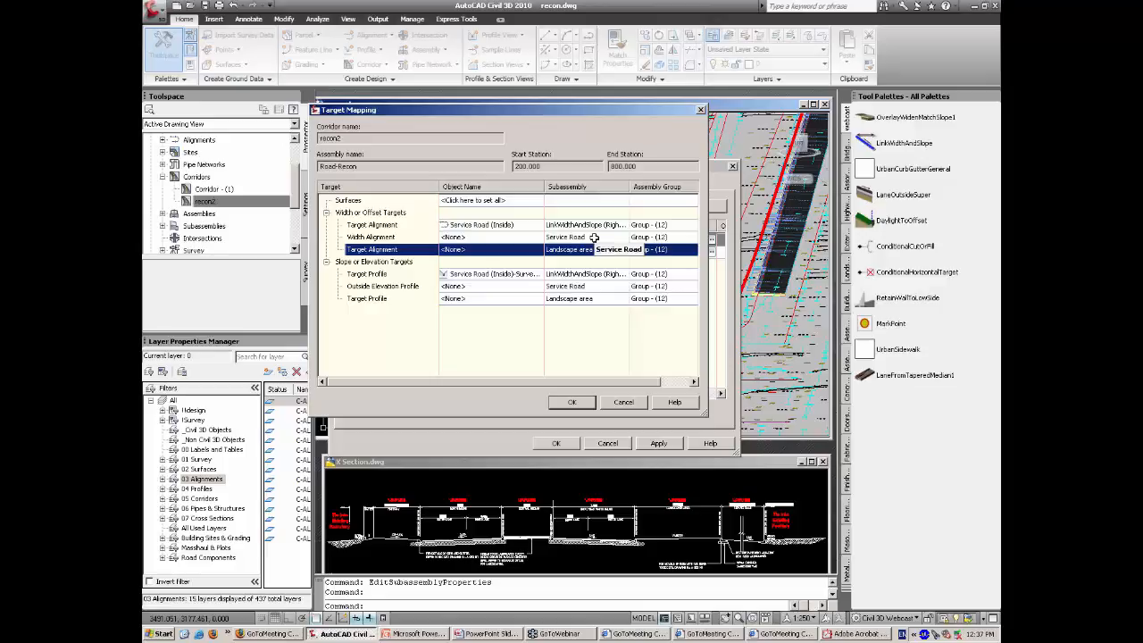
{"action": "left_click", "coordinate": [523, 250]}
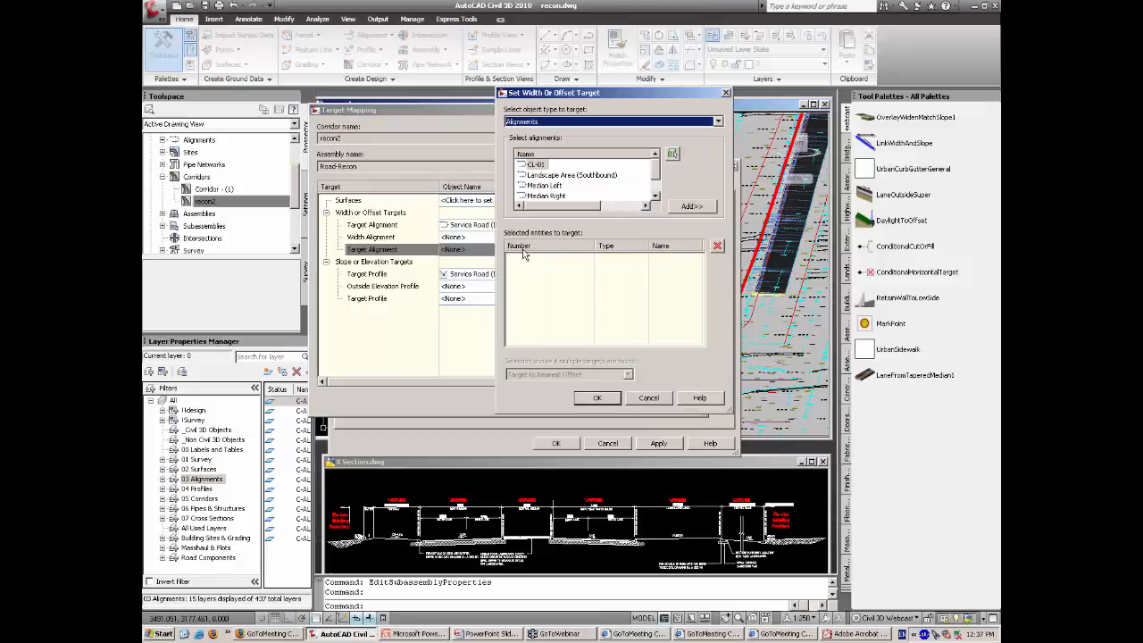
{"action": "left_click", "coordinate": [570, 176]}
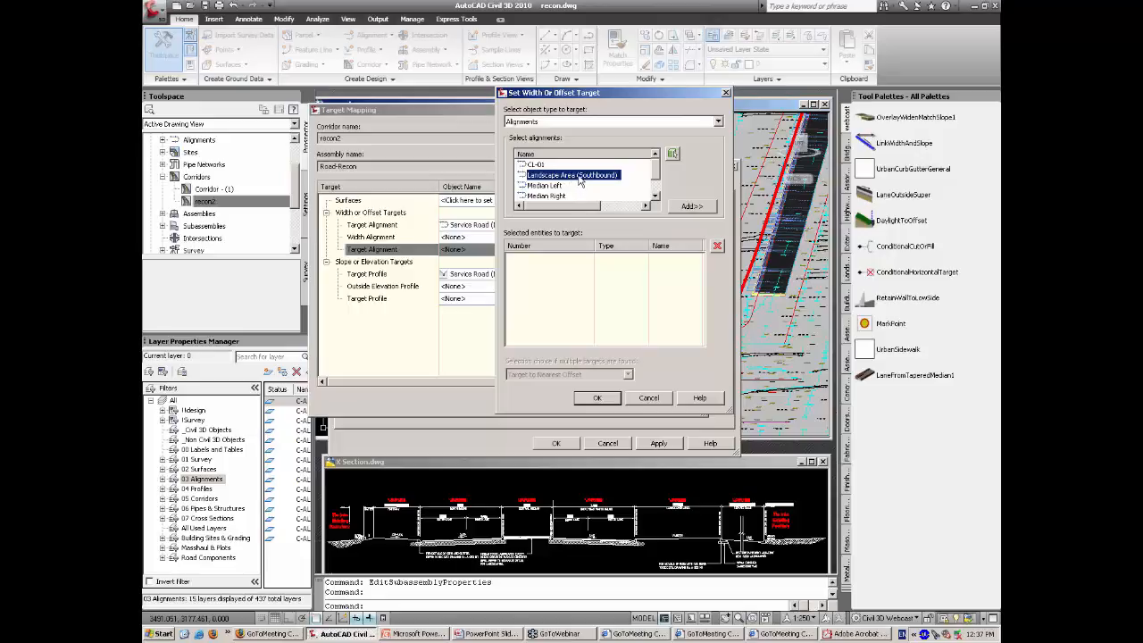
{"action": "left_click", "coordinate": [692, 206]}
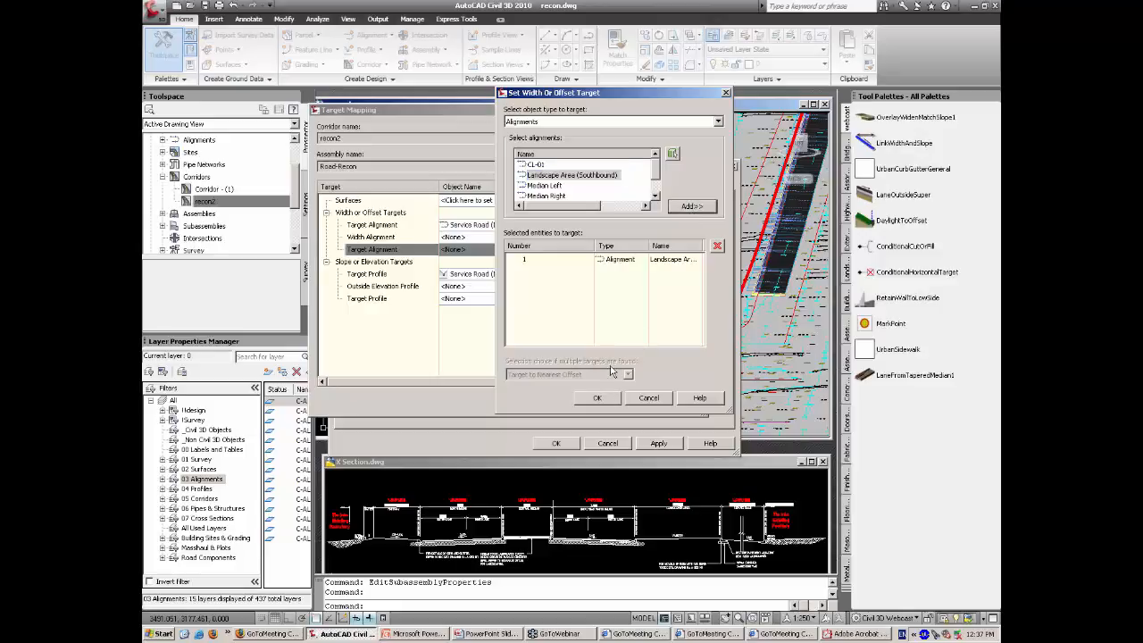
{"action": "left_click", "coordinate": [602, 399]}
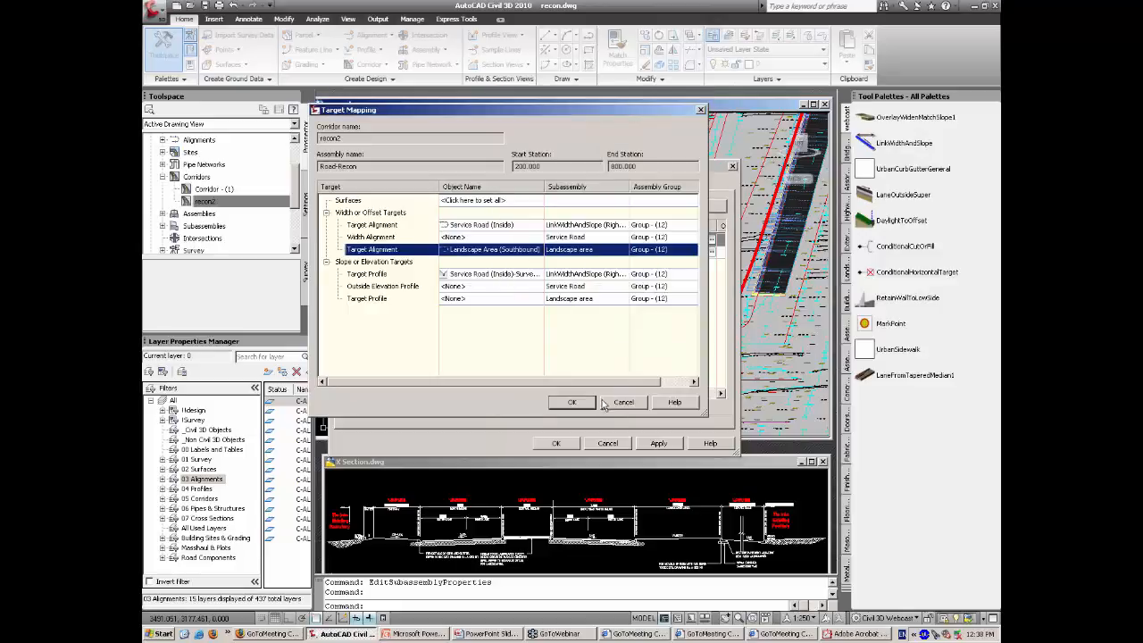
Step: Set the Service Road Outside alignment as the width alignment target of the Service Road subassembly
{"action": "left_click", "coordinate": [524, 236]}
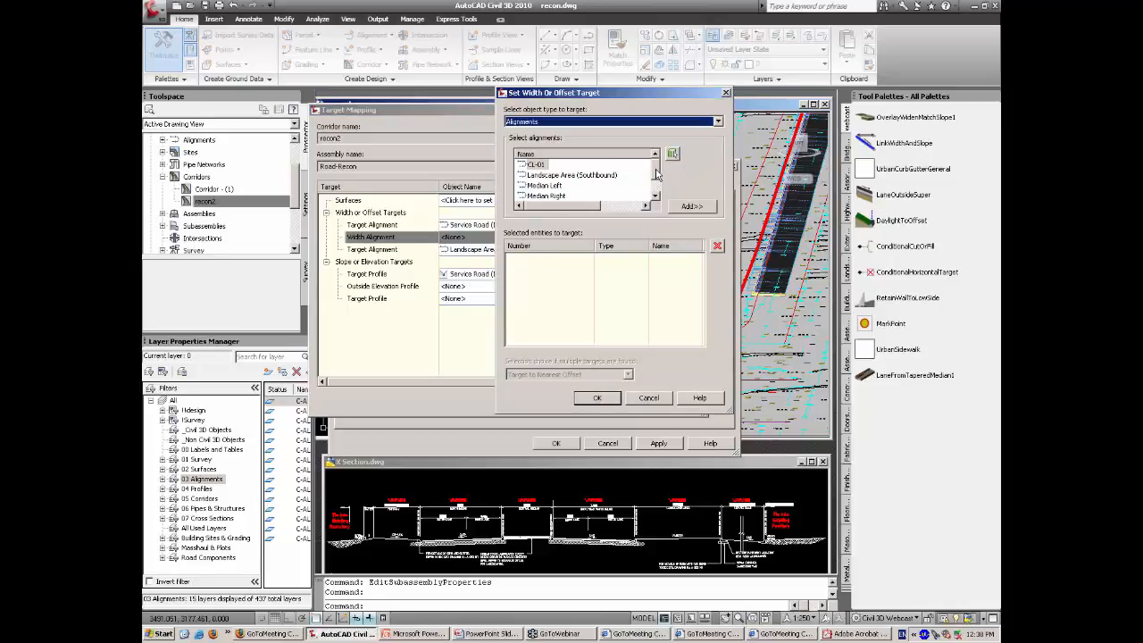
{"action": "scroll", "coordinate": [660, 177], "scroll_direction": "down", "scroll_amount": 2}
{"action": "left_click", "coordinate": [571, 196]}
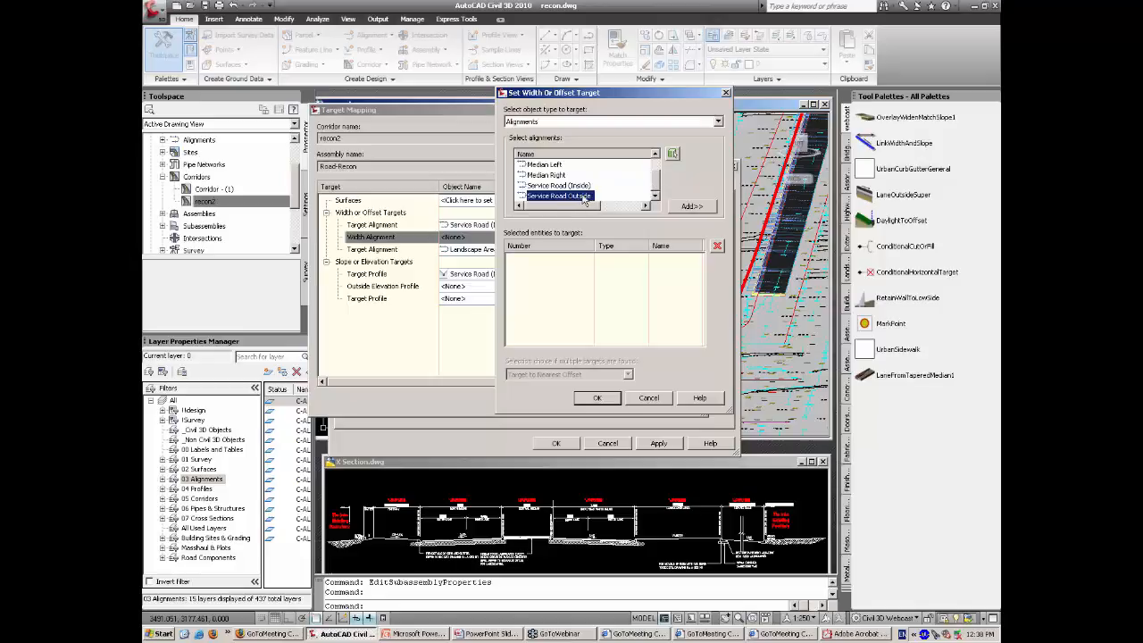
{"action": "left_click", "coordinate": [692, 207]}
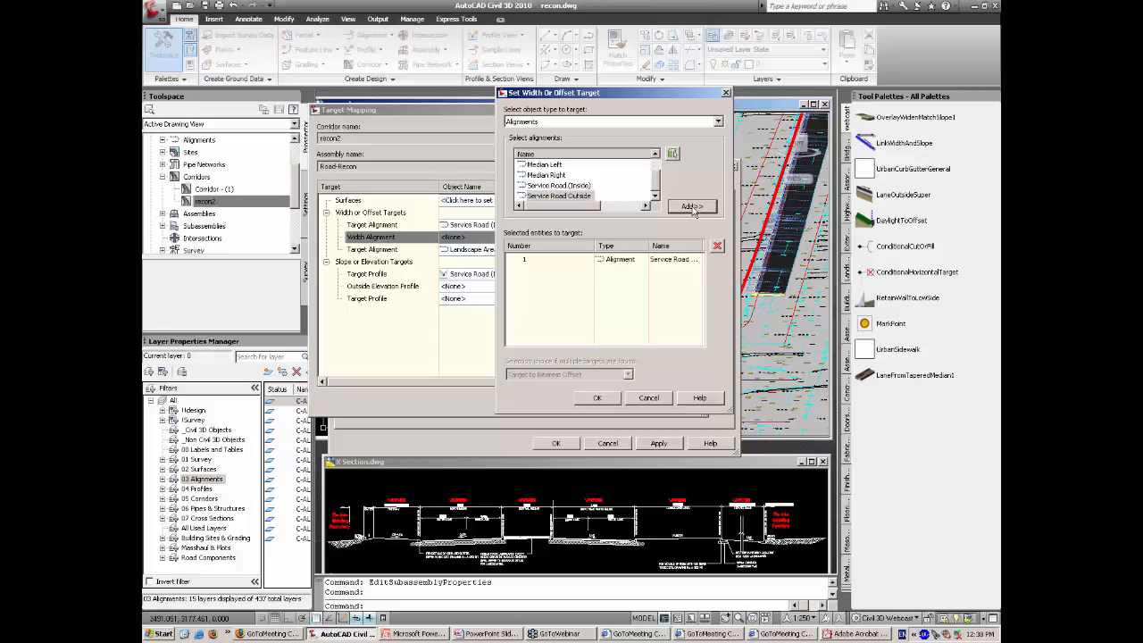
{"action": "left_click", "coordinate": [596, 400]}
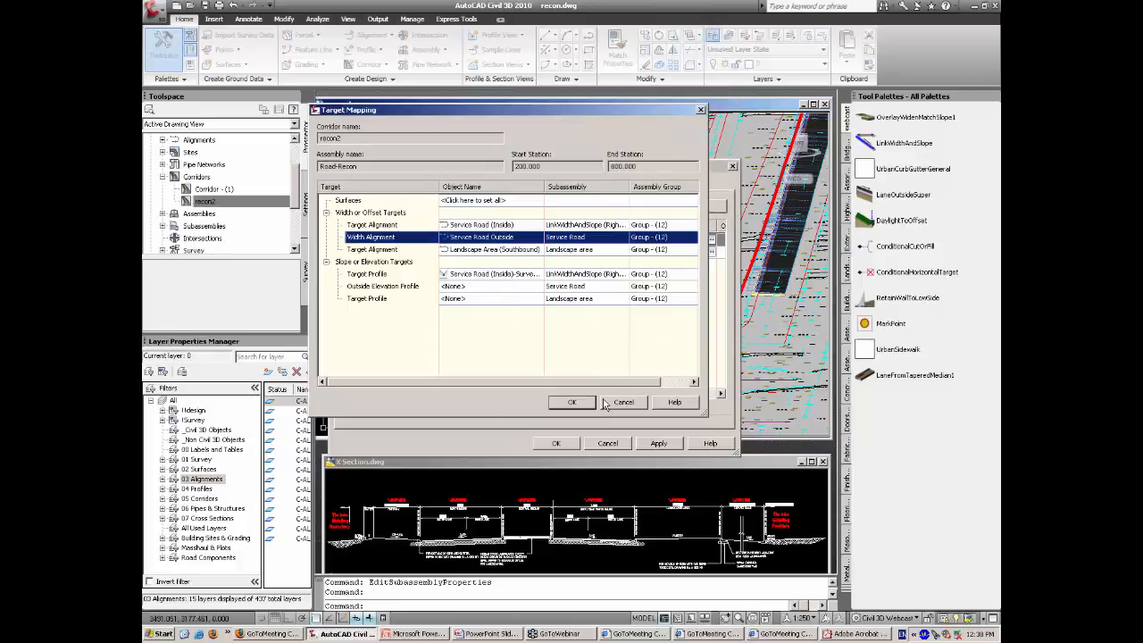
Step: Set the Service Road Outside alignment's survey profile as the outside elevation target of the Service Road subassembly and apply the corridor properties
{"action": "left_click", "coordinate": [529, 286]}
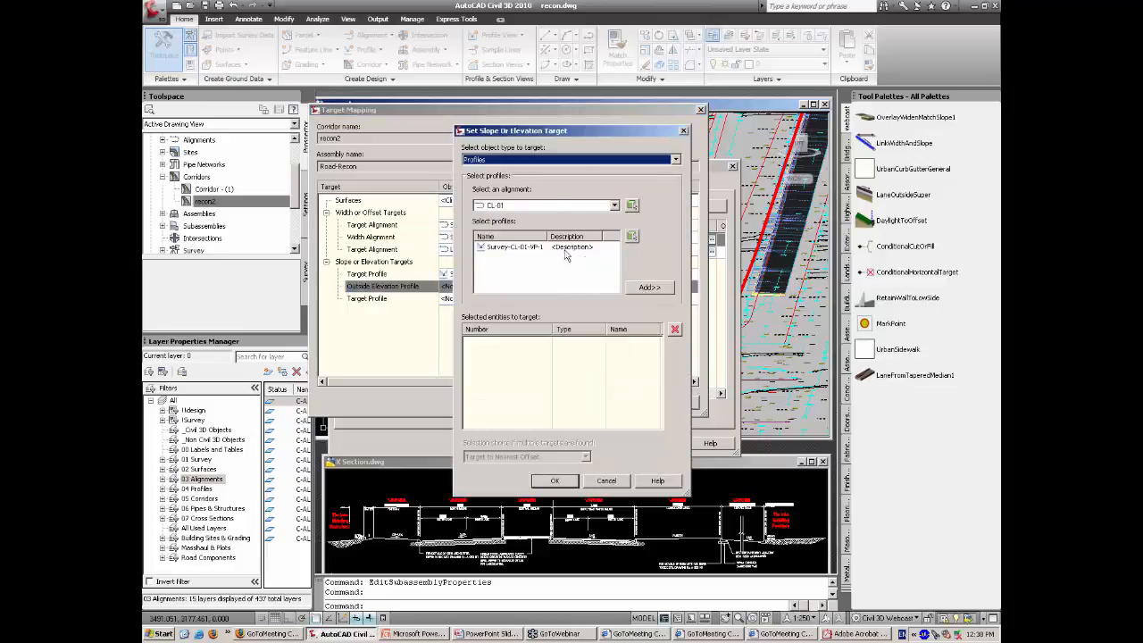
{"action": "left_click", "coordinate": [549, 206]}
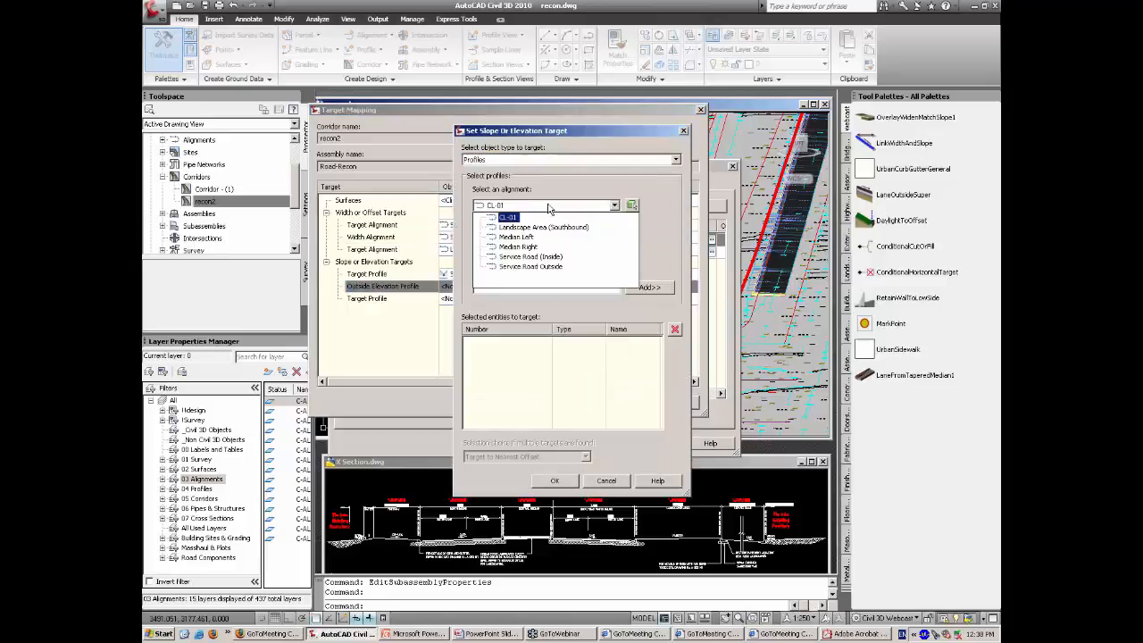
{"action": "left_click", "coordinate": [540, 267]}
{"action": "left_click", "coordinate": [529, 247]}
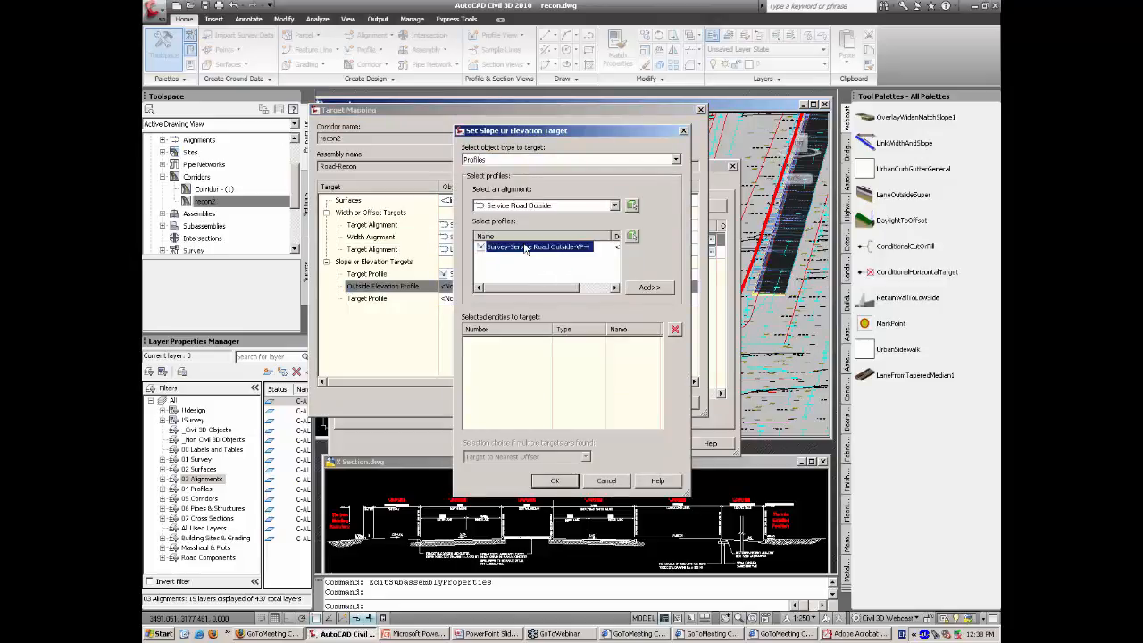
{"action": "left_click", "coordinate": [650, 288]}
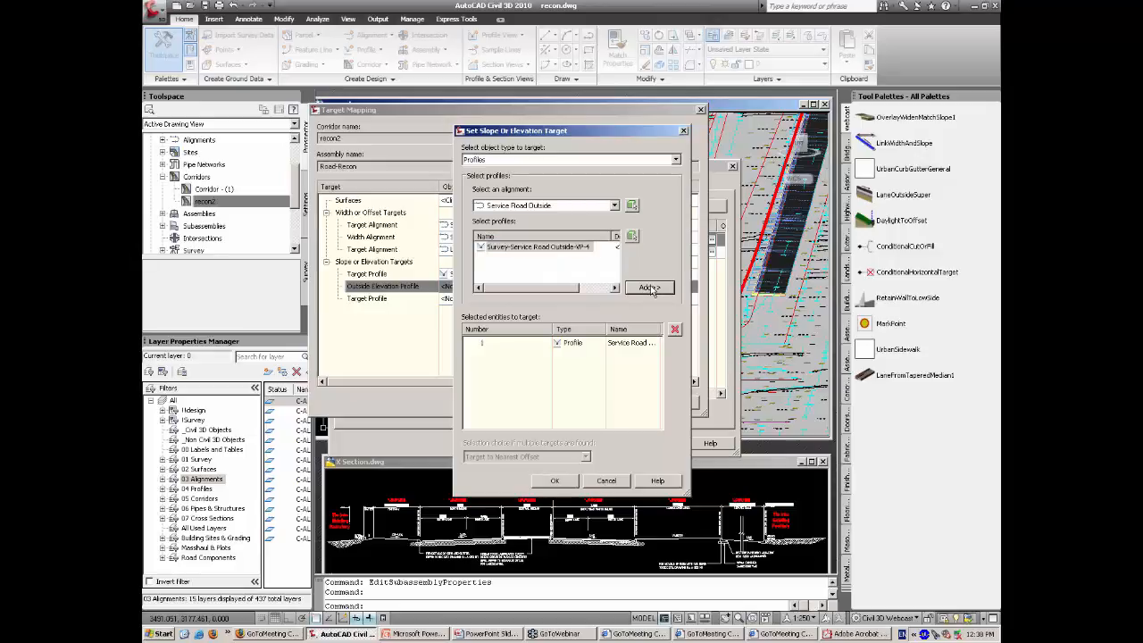
{"action": "left_click", "coordinate": [555, 480]}
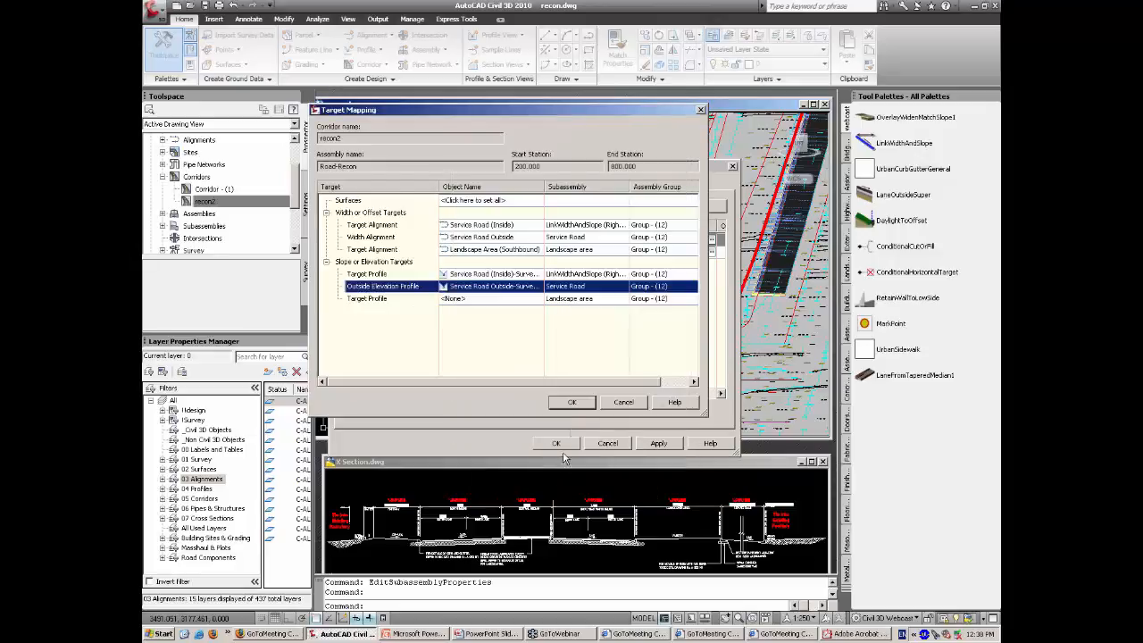
{"action": "left_click", "coordinate": [576, 406]}
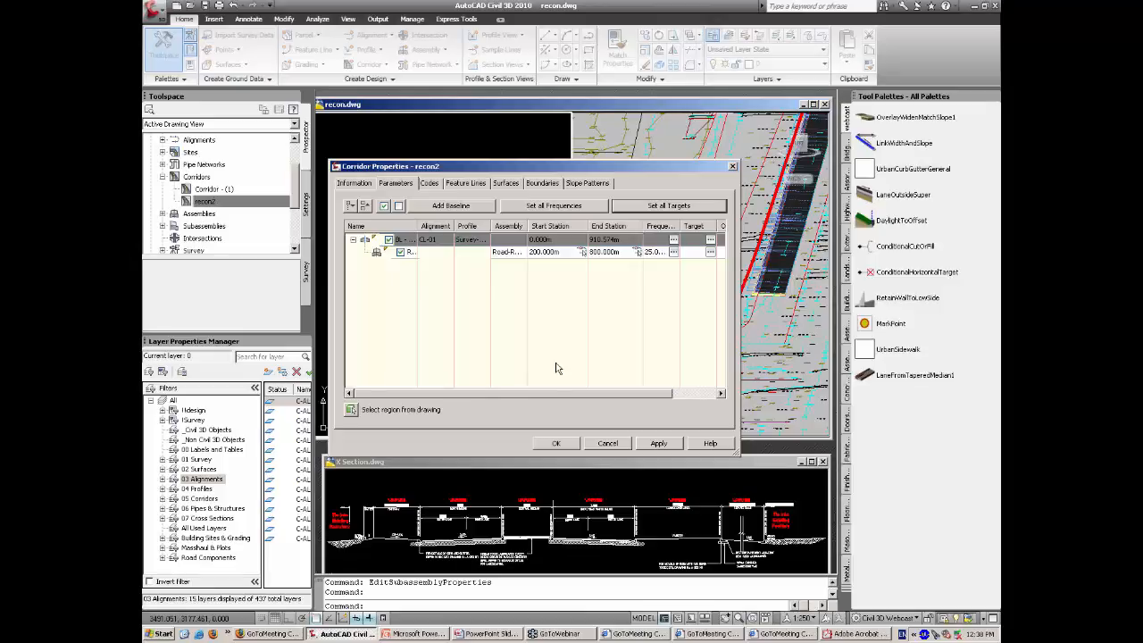
{"action": "left_click", "coordinate": [557, 443]}
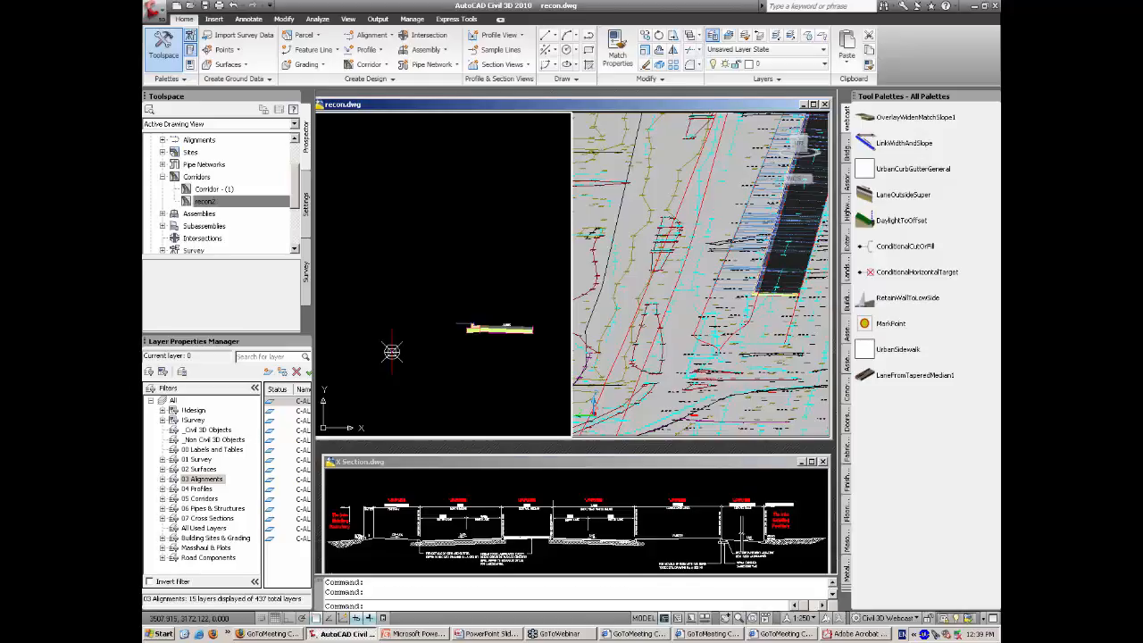
{"action": "left_click", "coordinate": [791, 500]}
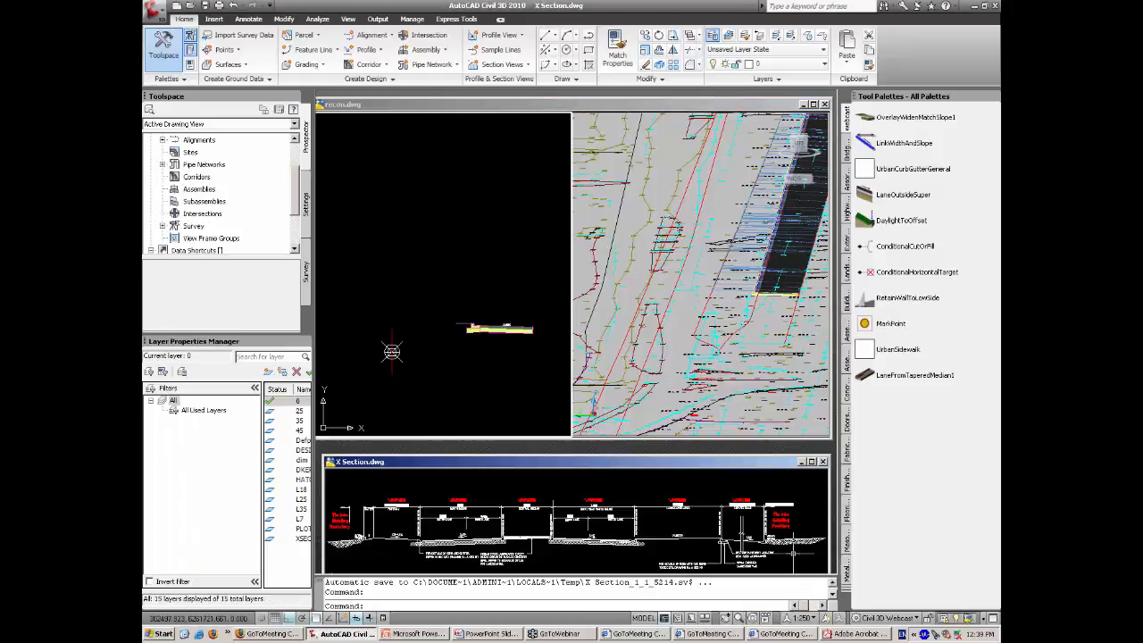
{"action": "left_click", "coordinate": [768, 547]}
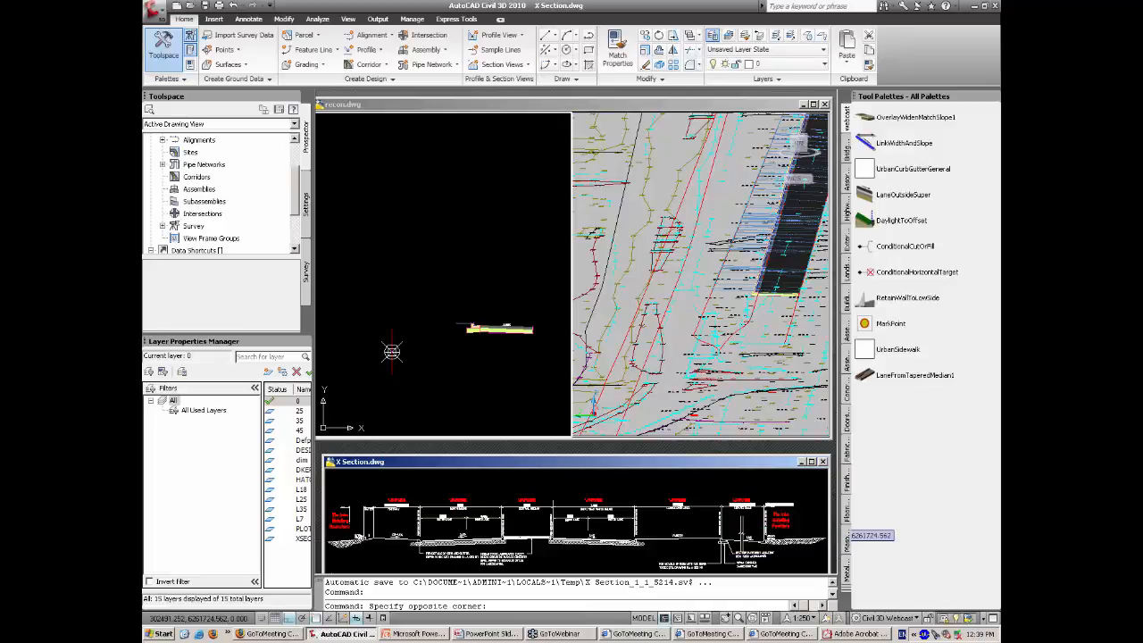
{"action": "left_click", "coordinate": [717, 527]}
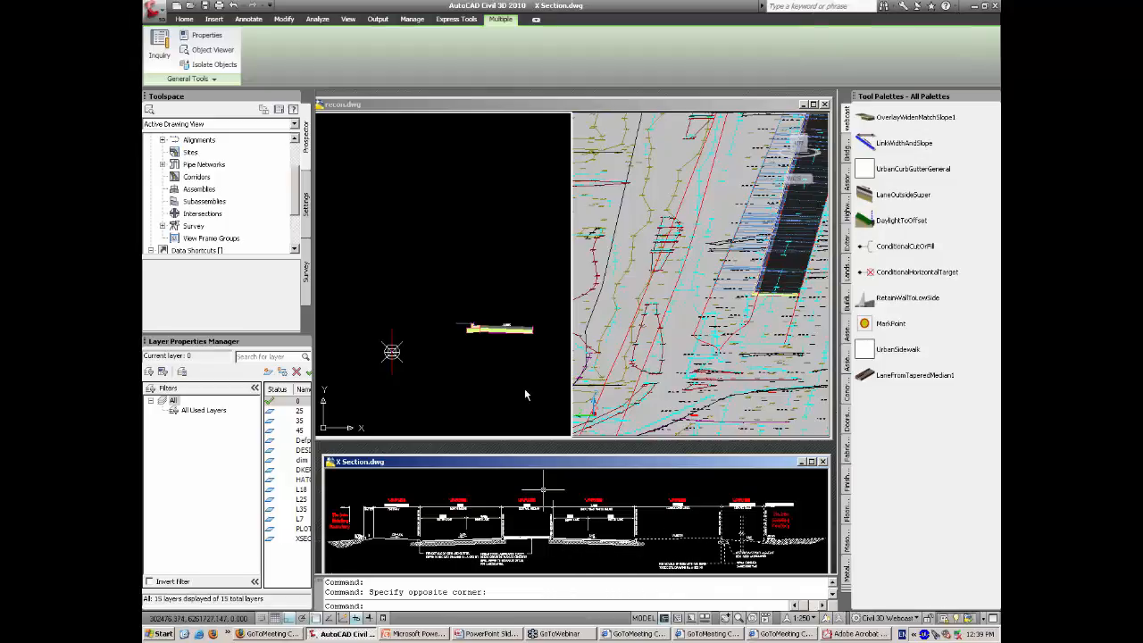
Step: Attach a left UrbanCurbGutterGeneral with insertion point Curb Back to the outer end of the Landscape area link in recon.dwg
{"action": "left_click", "coordinate": [499, 283]}
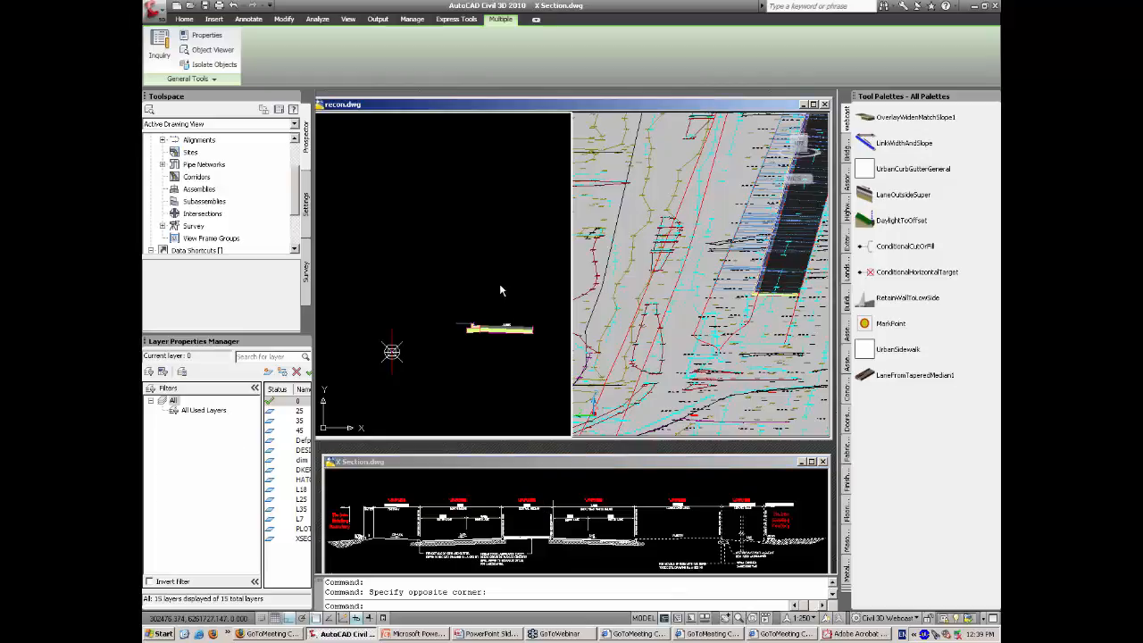
{"action": "left_click", "coordinate": [922, 169]}
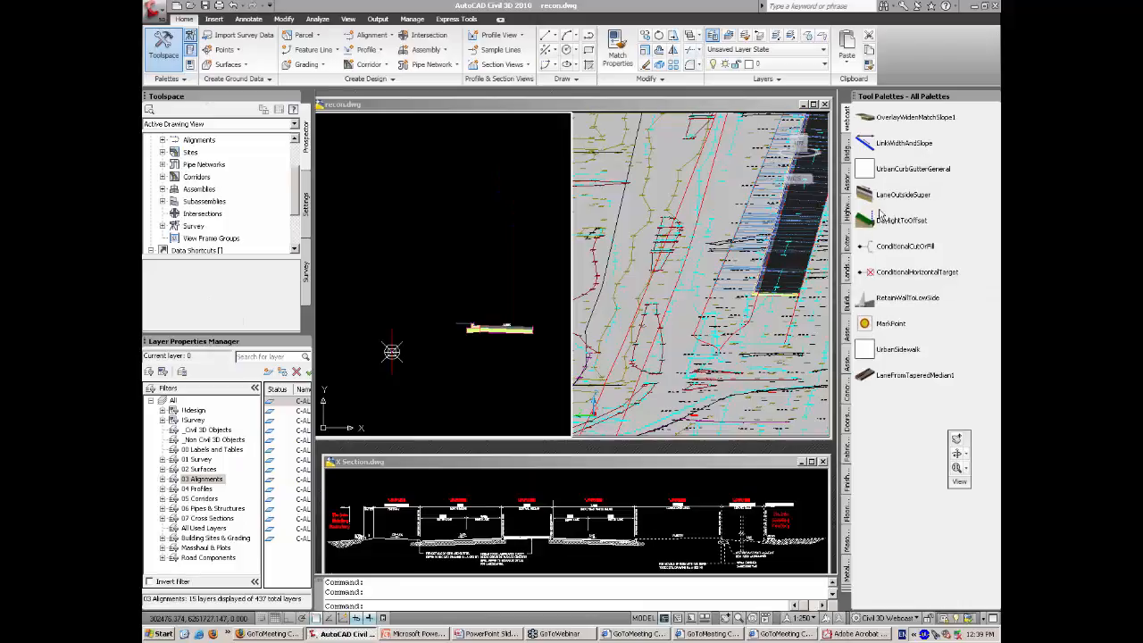
{"action": "left_click", "coordinate": [872, 173]}
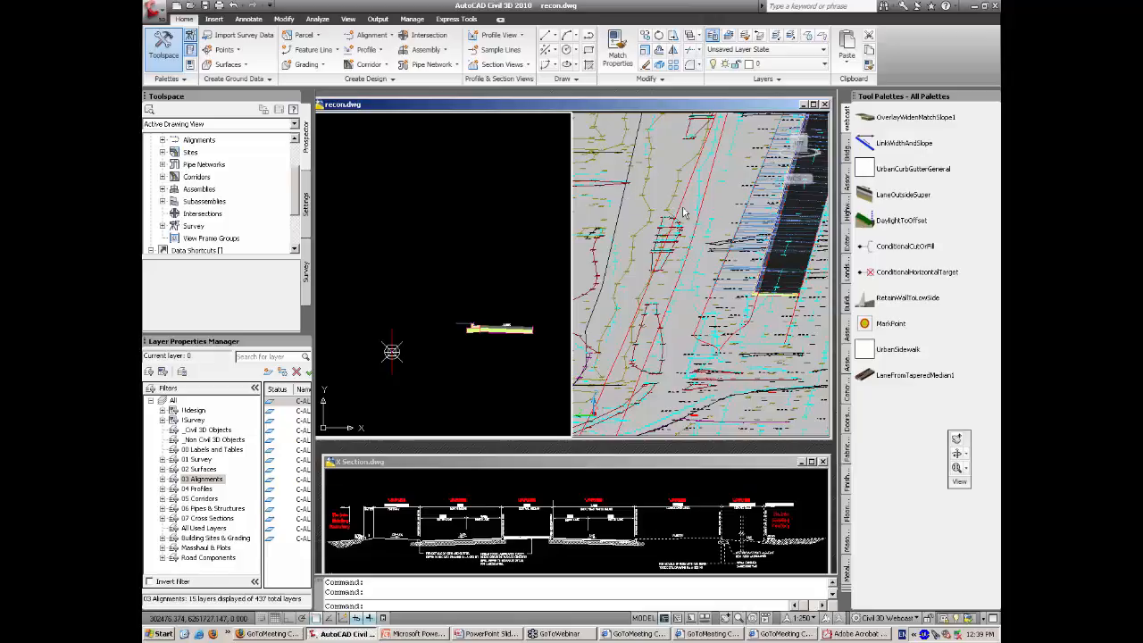
{"action": "left_click", "coordinate": [878, 170]}
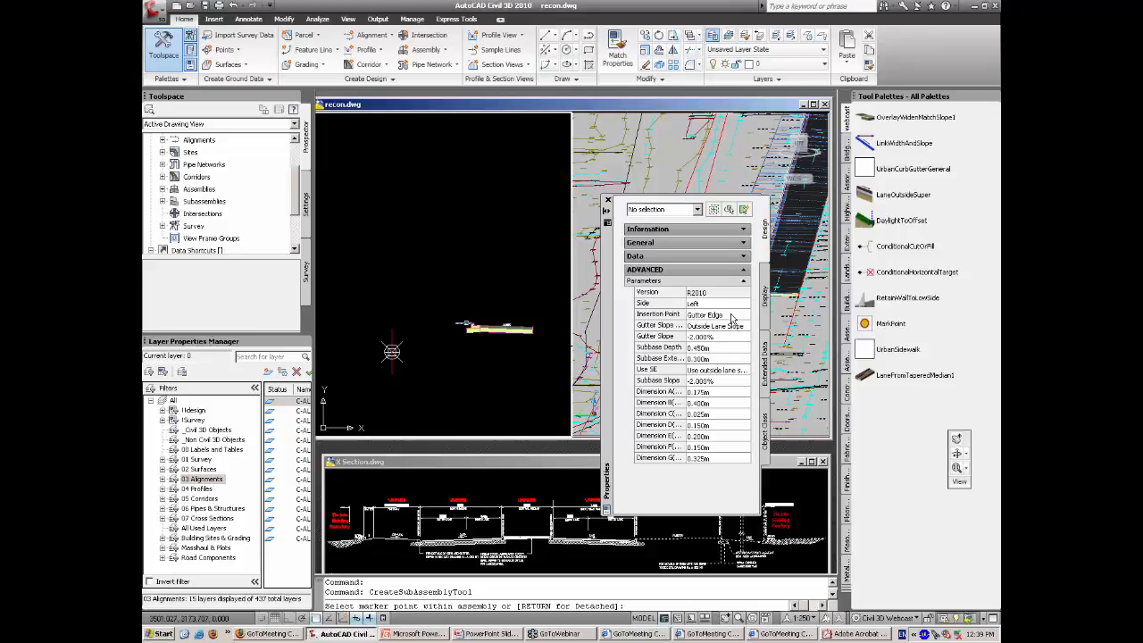
{"action": "left_click", "coordinate": [734, 315]}
{"action": "left_click", "coordinate": [735, 316]}
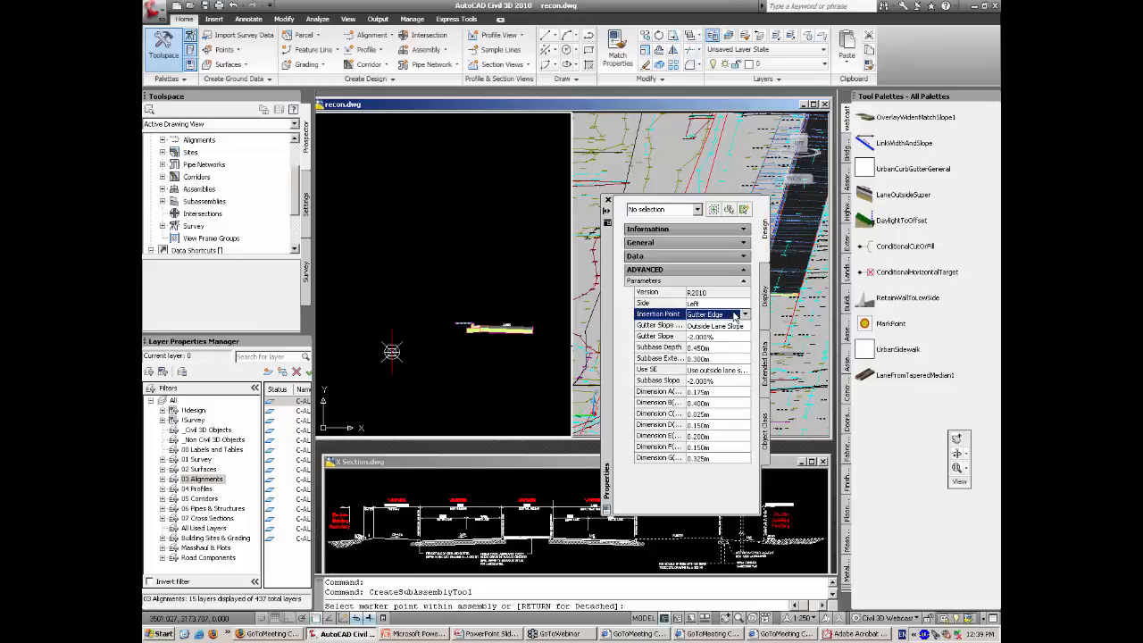
{"action": "left_click", "coordinate": [738, 316]}
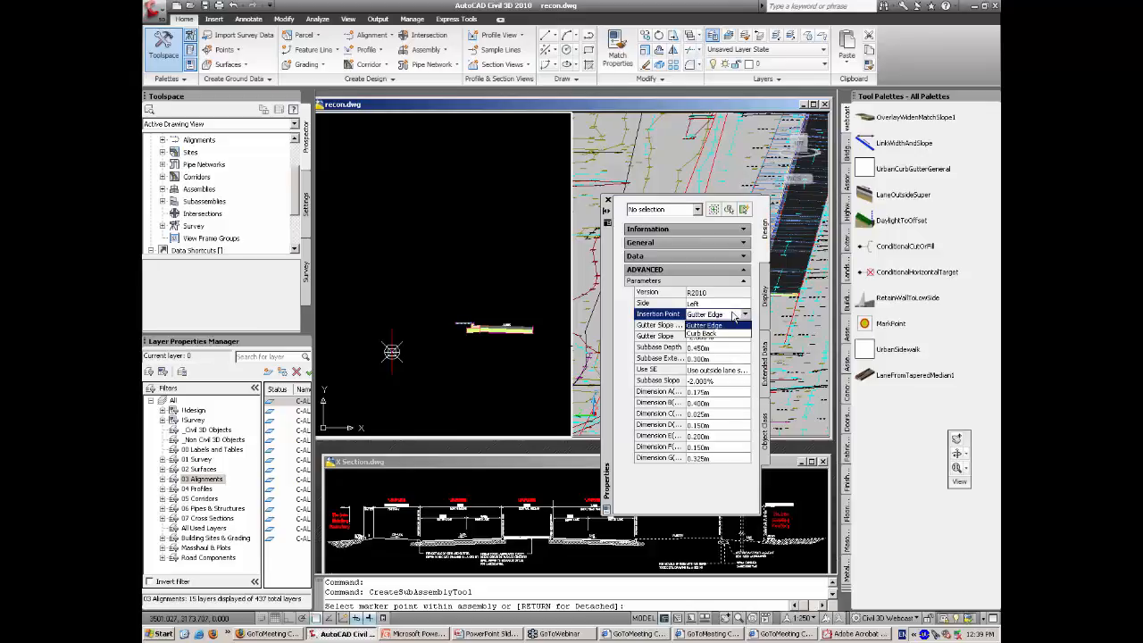
{"action": "left_click", "coordinate": [710, 332]}
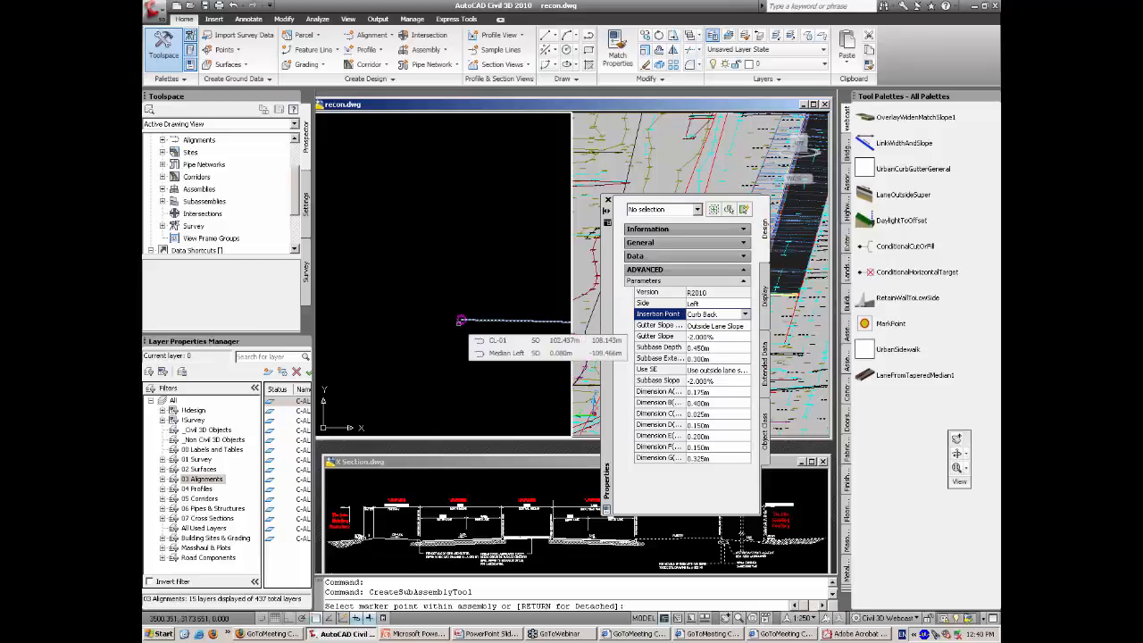
{"action": "left_click", "coordinate": [461, 320]}
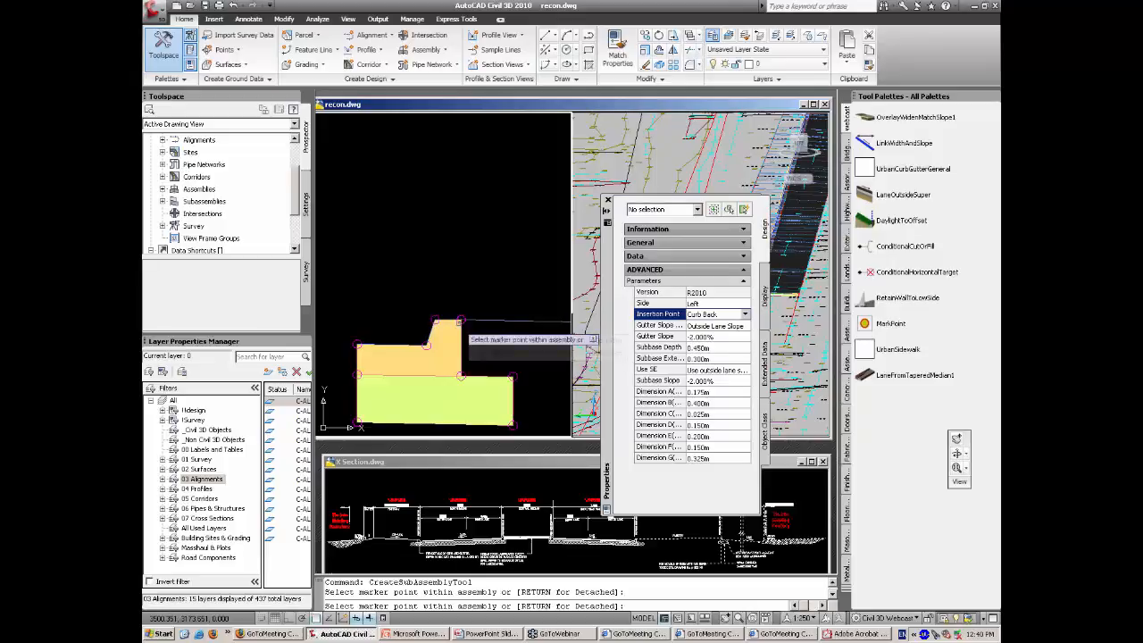
{"action": "right_click", "coordinate": [489, 240]}
{"action": "left_click", "coordinate": [502, 248]}
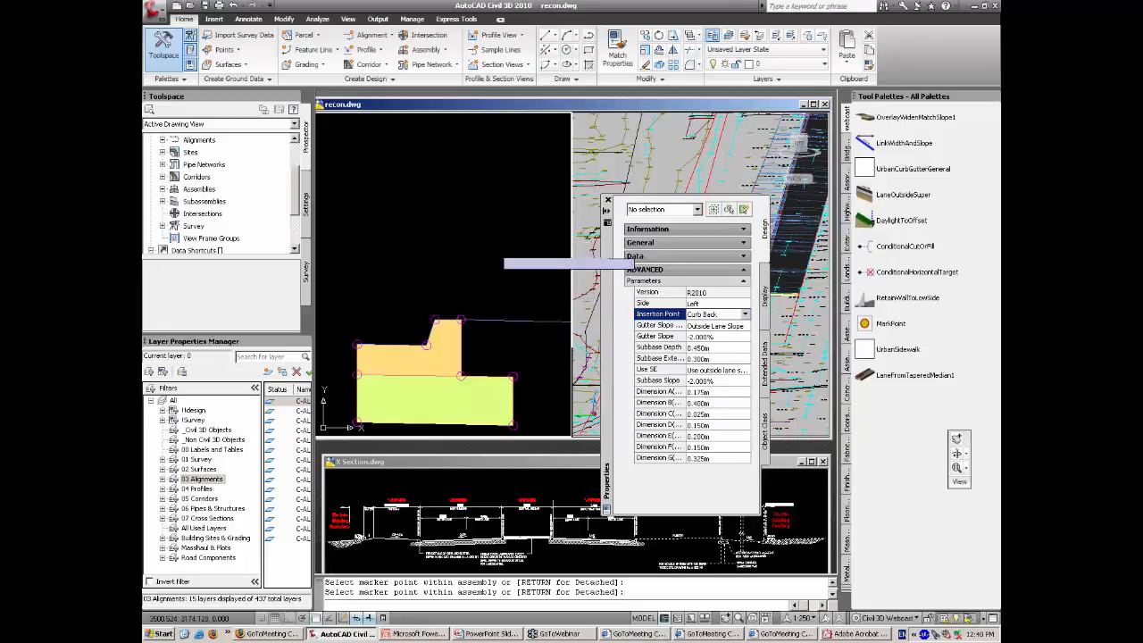
{"action": "left_click", "coordinate": [494, 243]}
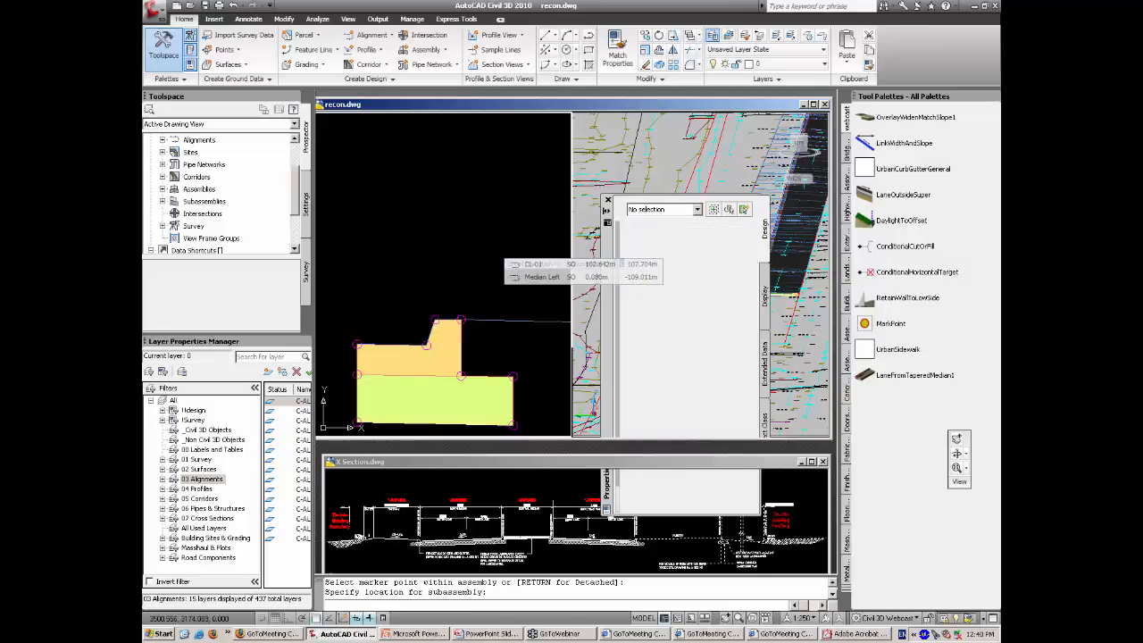
{"action": "key", "text": "Escape"}
{"action": "scroll", "coordinate": [491, 246], "scroll_direction": "down", "scroll_amount": 5}
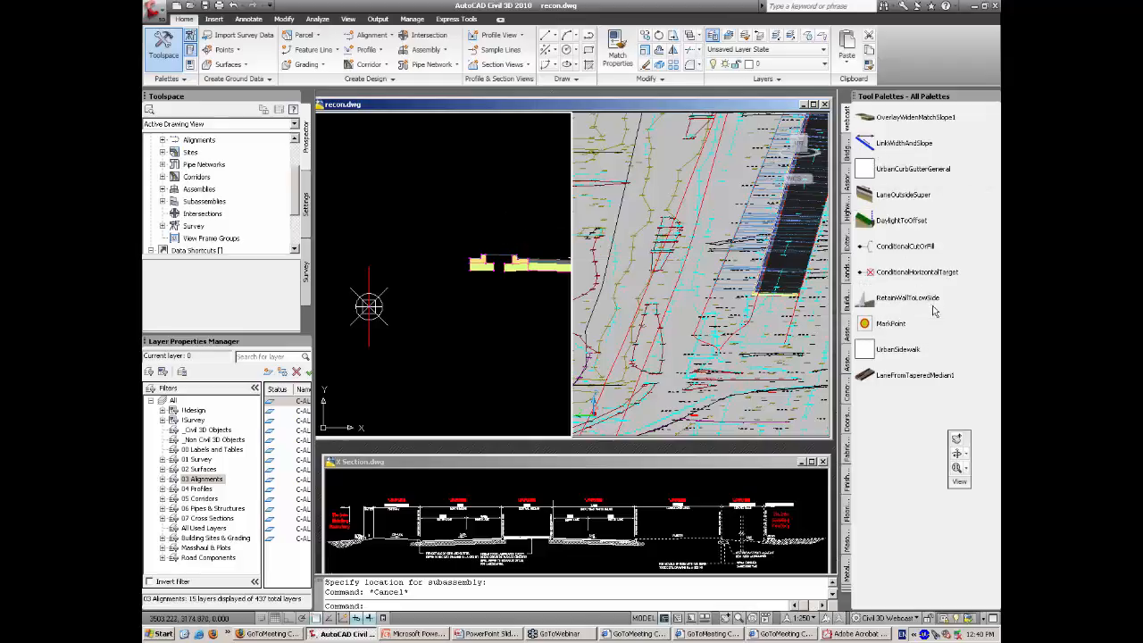
Step: Attach a left LaneOutsideSuper with a 3% default slope to the gutter edge of the new left curb
{"action": "mouse_move", "coordinate": [932, 309]}
{"action": "left_click", "coordinate": [870, 198]}
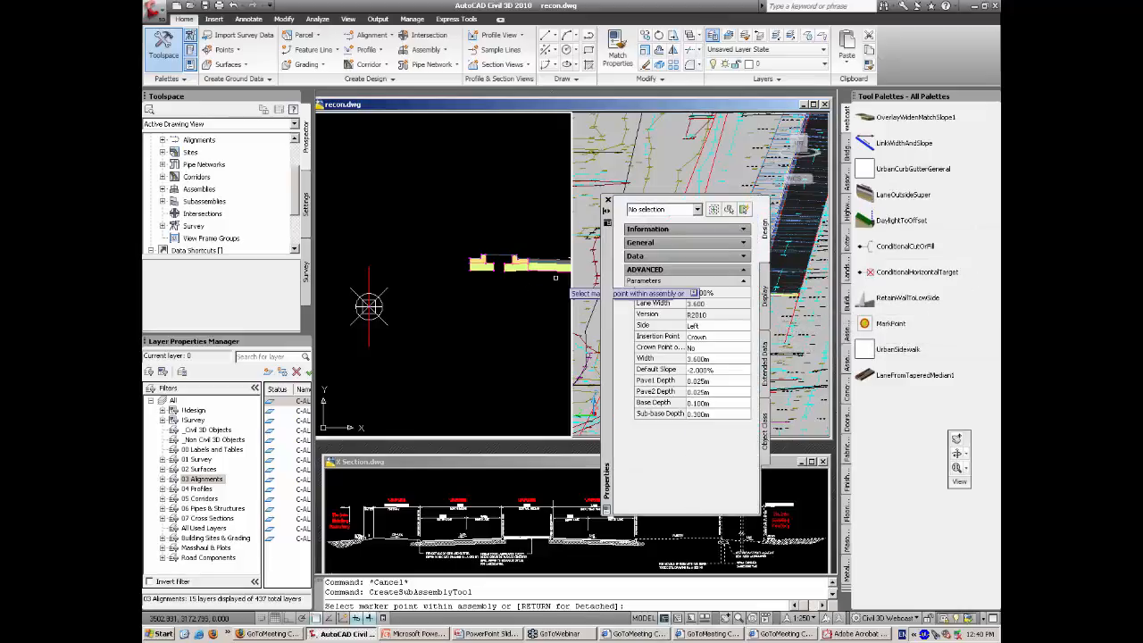
{"action": "left_click", "coordinate": [719, 369]}
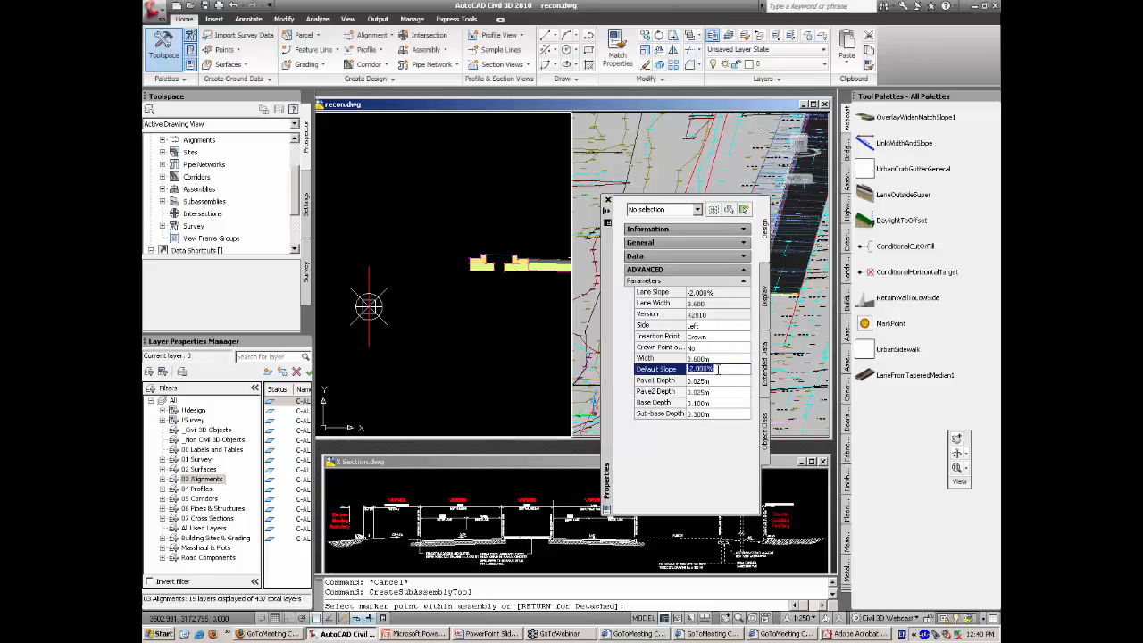
{"action": "type", "text": "3"}
{"action": "key", "text": "Return"}
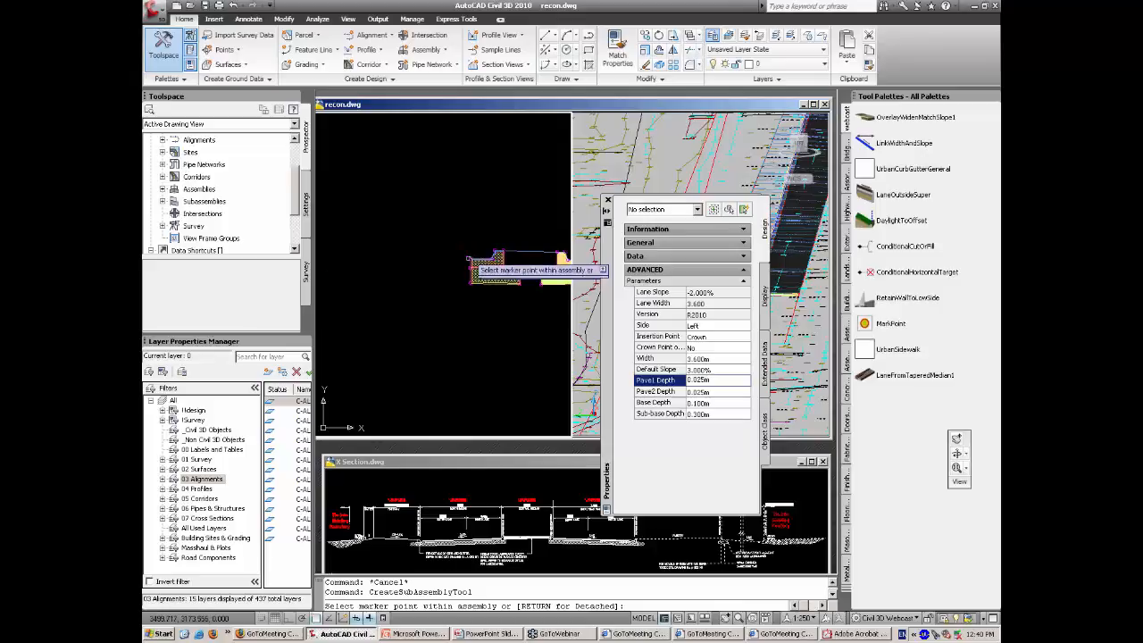
{"action": "scroll", "coordinate": [468, 254], "scroll_direction": "up", "scroll_amount": 2}
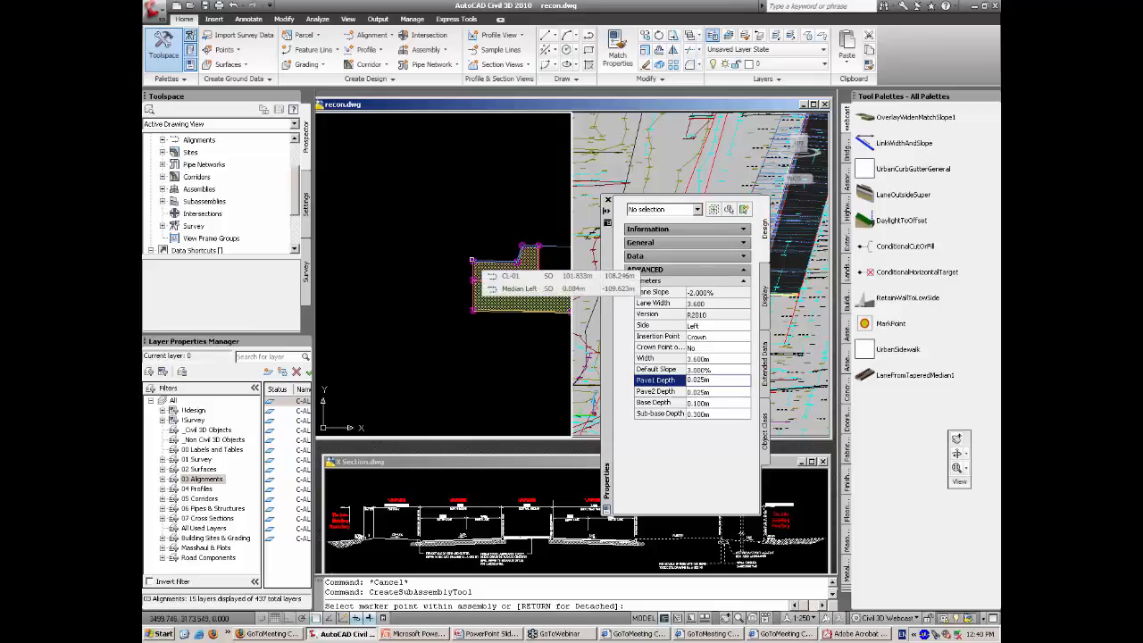
{"action": "right_click", "coordinate": [477, 225]}
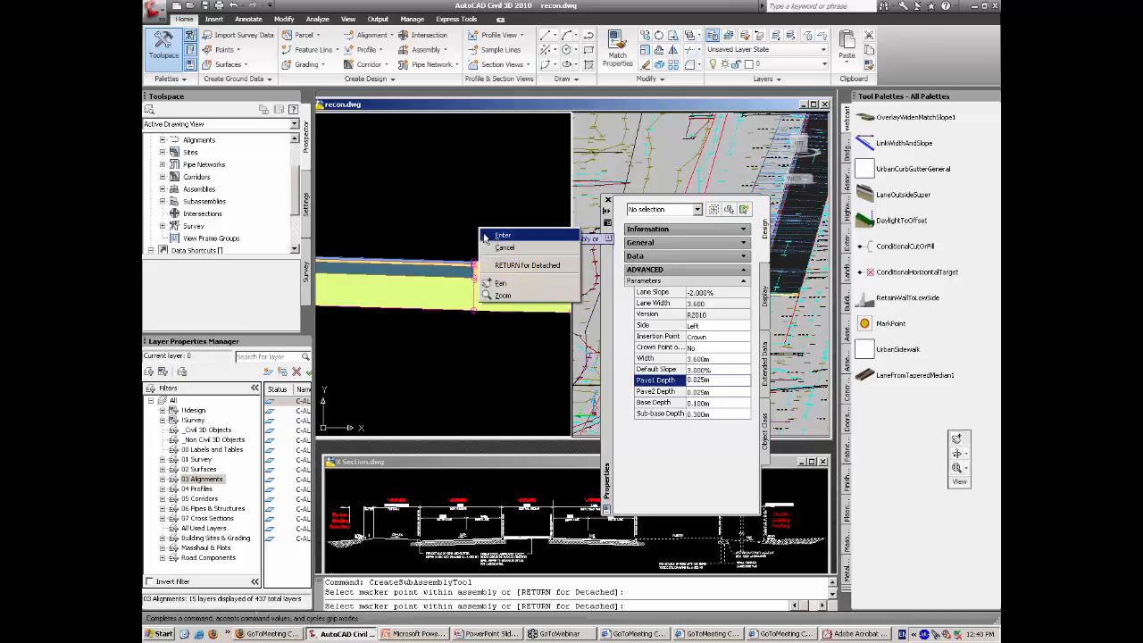
{"action": "left_click", "coordinate": [487, 235]}
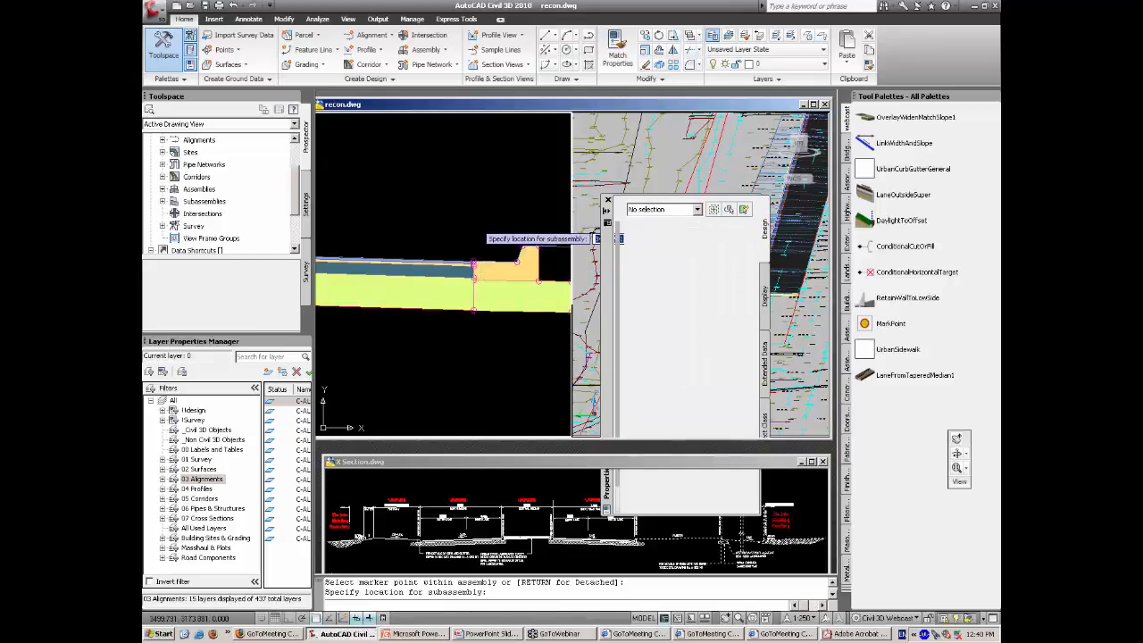
{"action": "key", "text": "Escape"}
{"action": "scroll", "coordinate": [489, 226], "scroll_direction": "down", "scroll_amount": 4}
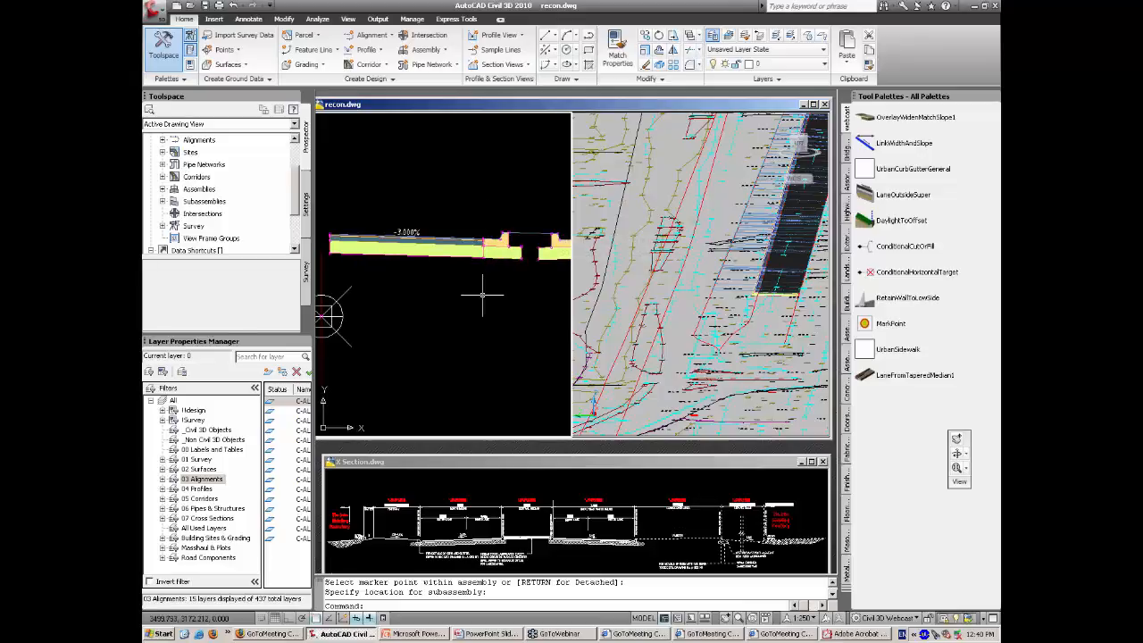
Step: Rename the new left LaneOutsideSuper subassembly as Southbound Lane
{"action": "mouse_move", "coordinate": [482, 295]}
{"action": "mouse_move", "coordinate": [485, 186]}
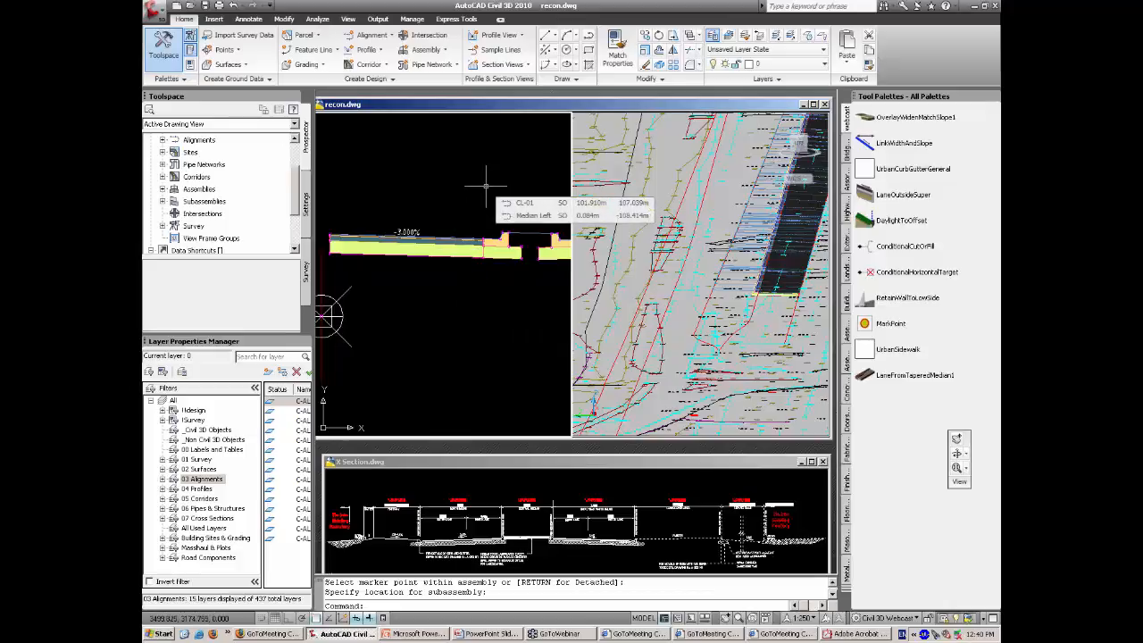
{"action": "left_click", "coordinate": [452, 240]}
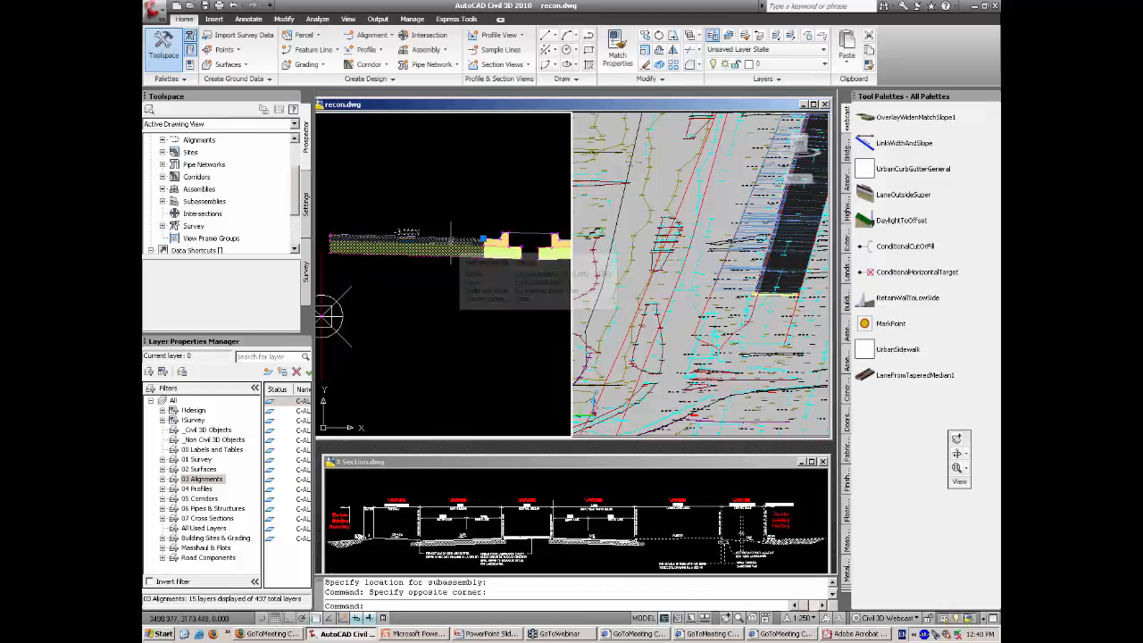
{"action": "key", "text": "Escape"}
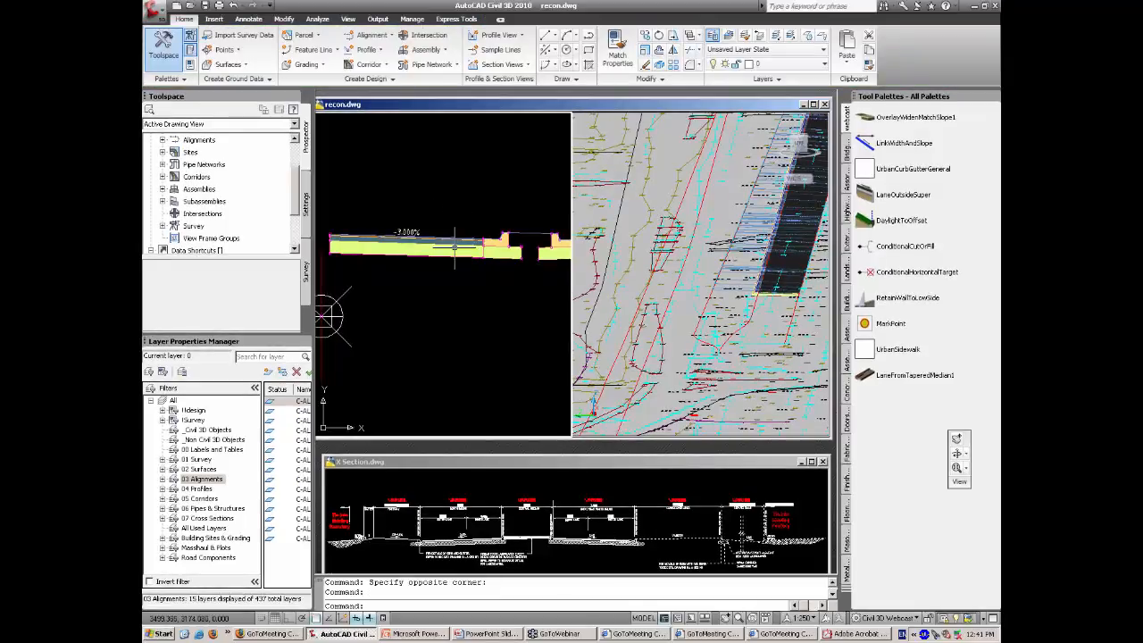
{"action": "left_click", "coordinate": [453, 241]}
{"action": "right_click", "coordinate": [454, 241]}
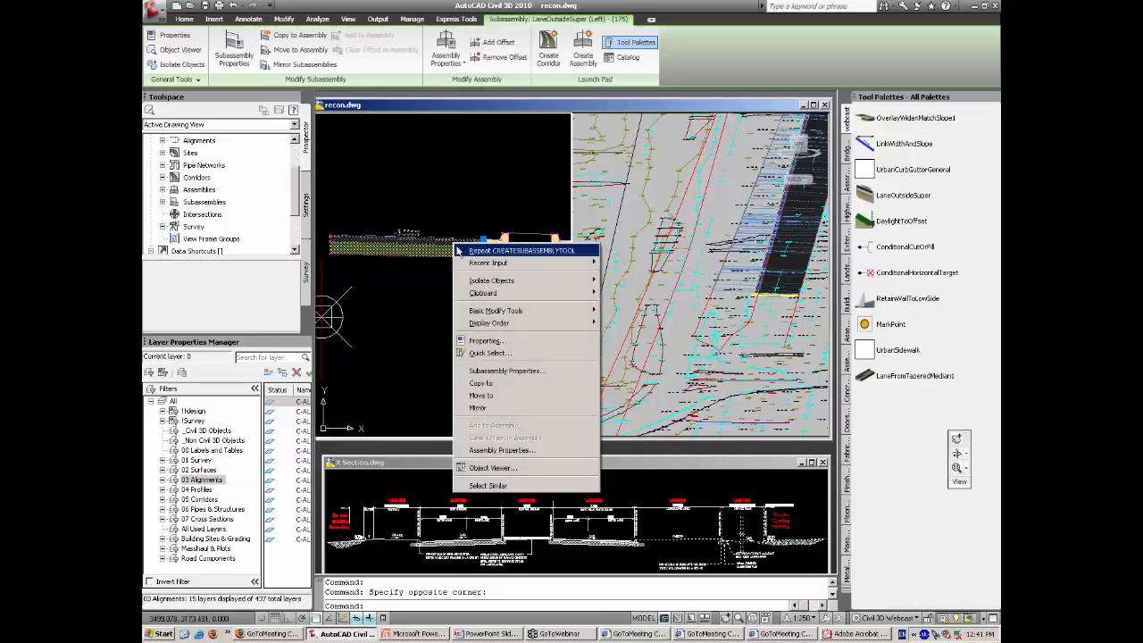
{"action": "left_click", "coordinate": [502, 370]}
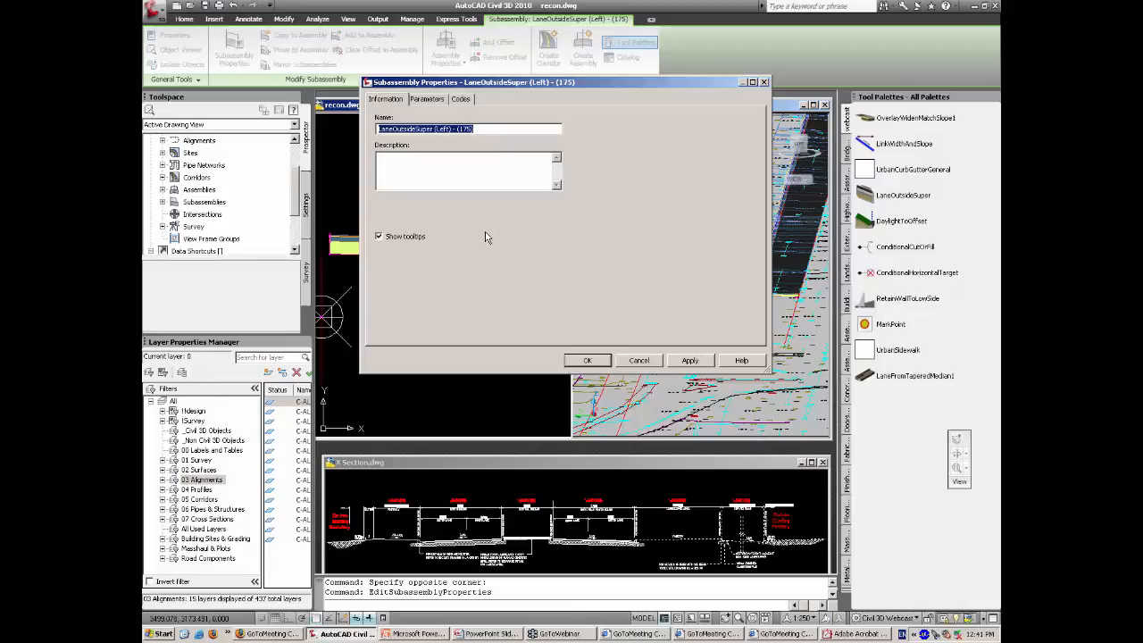
{"action": "type", "text": "Southbound"}
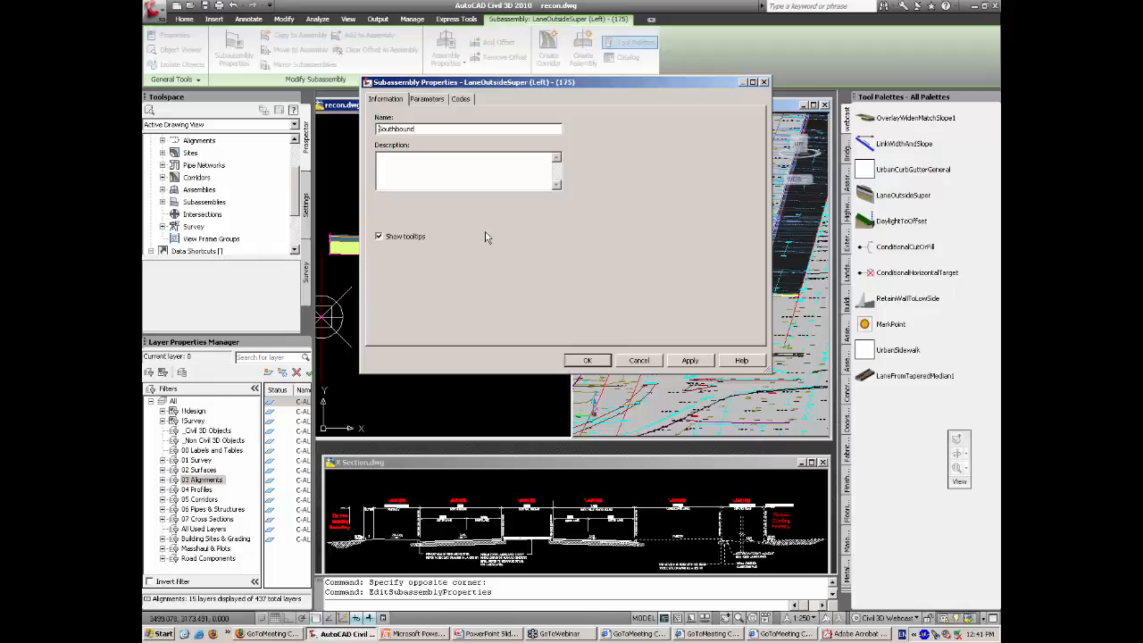
{"action": "type", "text": "Lane"}
{"action": "left_click", "coordinate": [589, 361]}
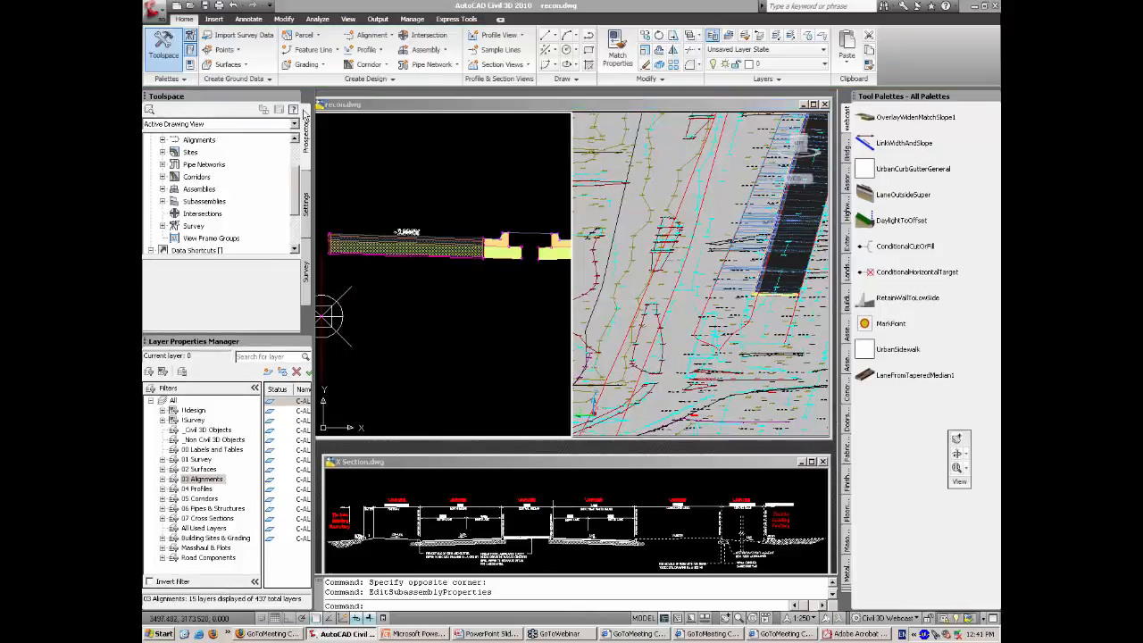
Step: Set the Median Right alignment as the width target of the Lane Southbound subassembly in corridor recon2 and rebuild the corridor
{"action": "left_click", "coordinate": [163, 177]}
{"action": "right_click", "coordinate": [217, 203]}
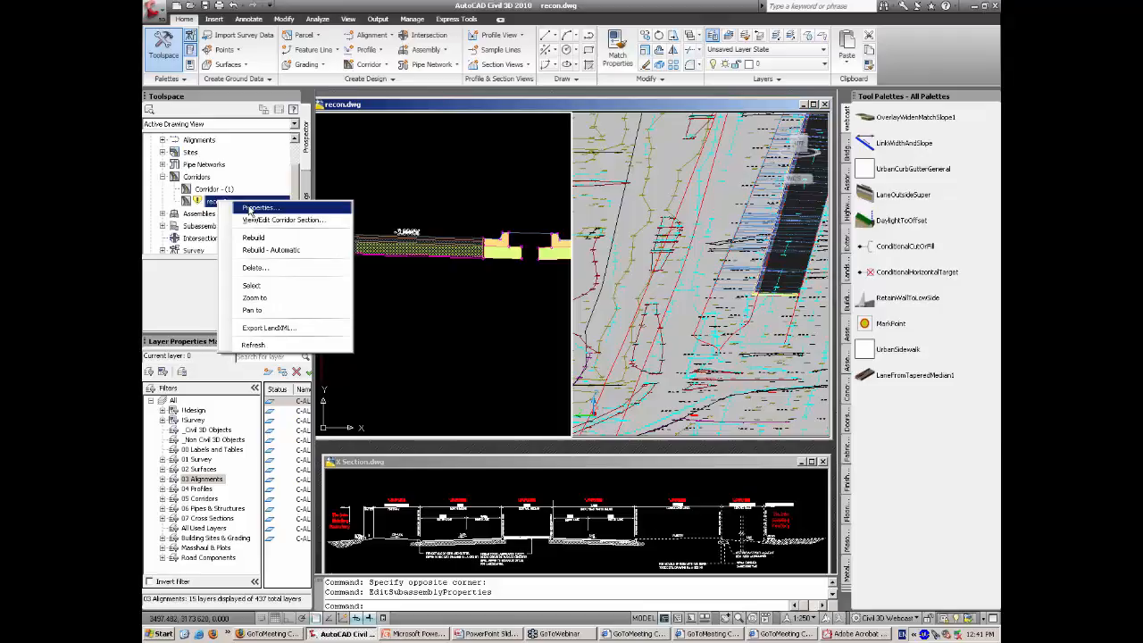
{"action": "left_click", "coordinate": [253, 208]}
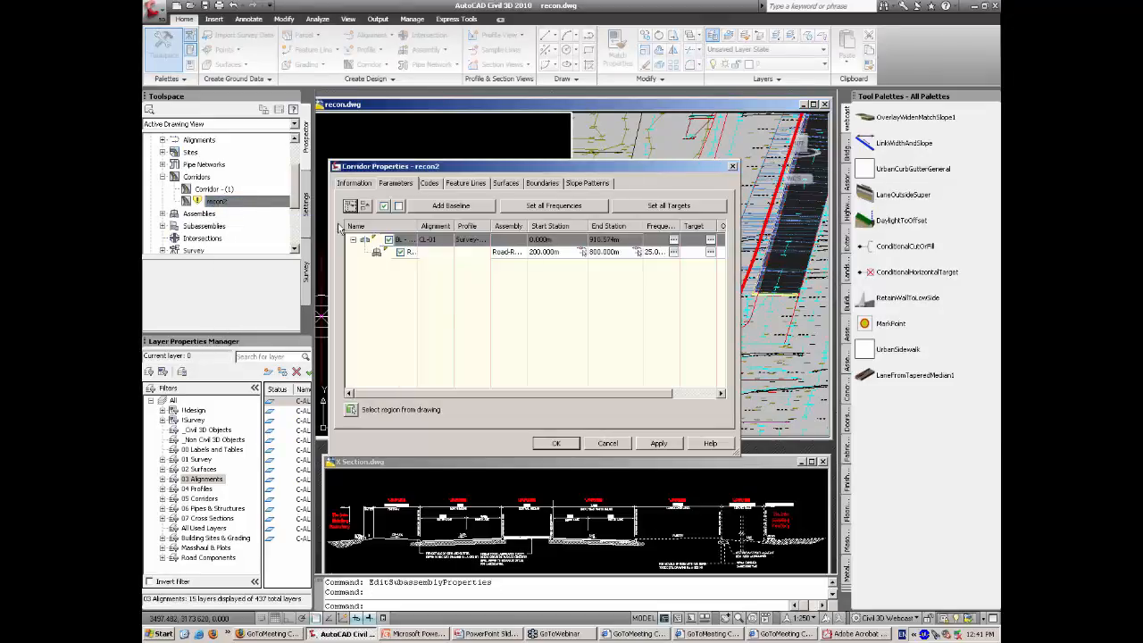
{"action": "left_click", "coordinate": [659, 206]}
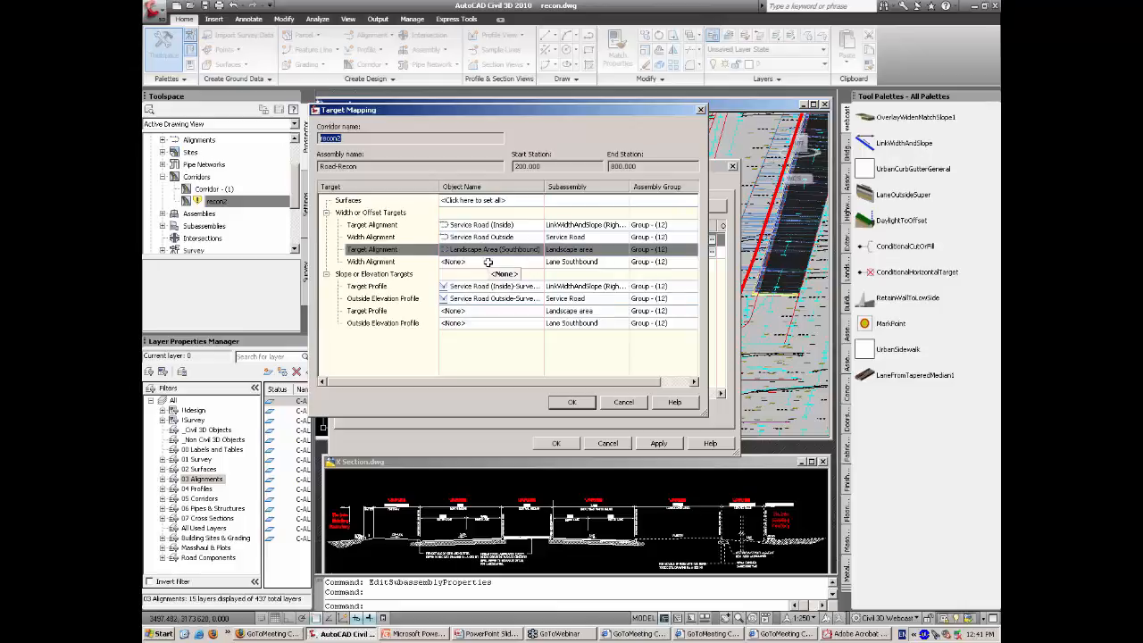
{"action": "left_click", "coordinate": [489, 262]}
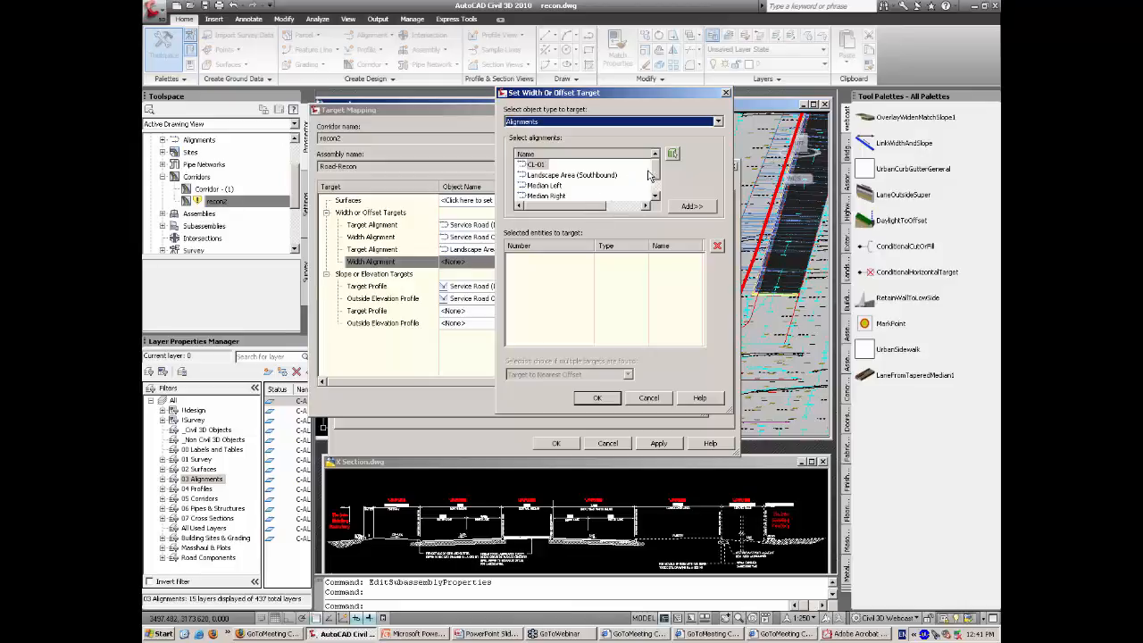
{"action": "left_click_drag", "start_coordinate": [659, 170], "coordinate": [658, 182]}
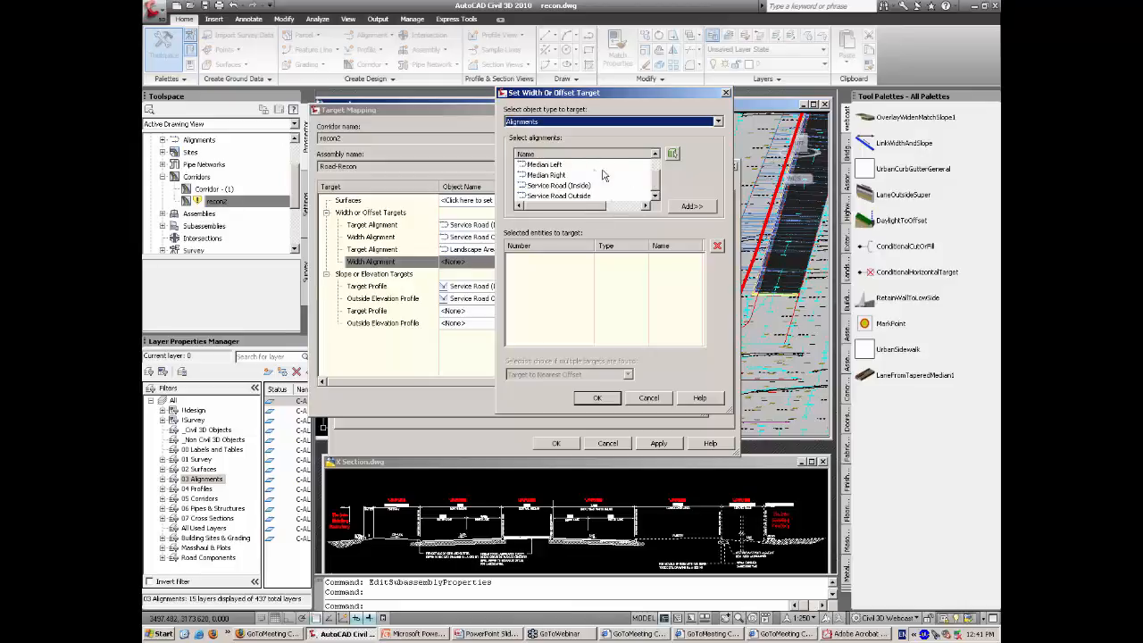
{"action": "left_click", "coordinate": [556, 177]}
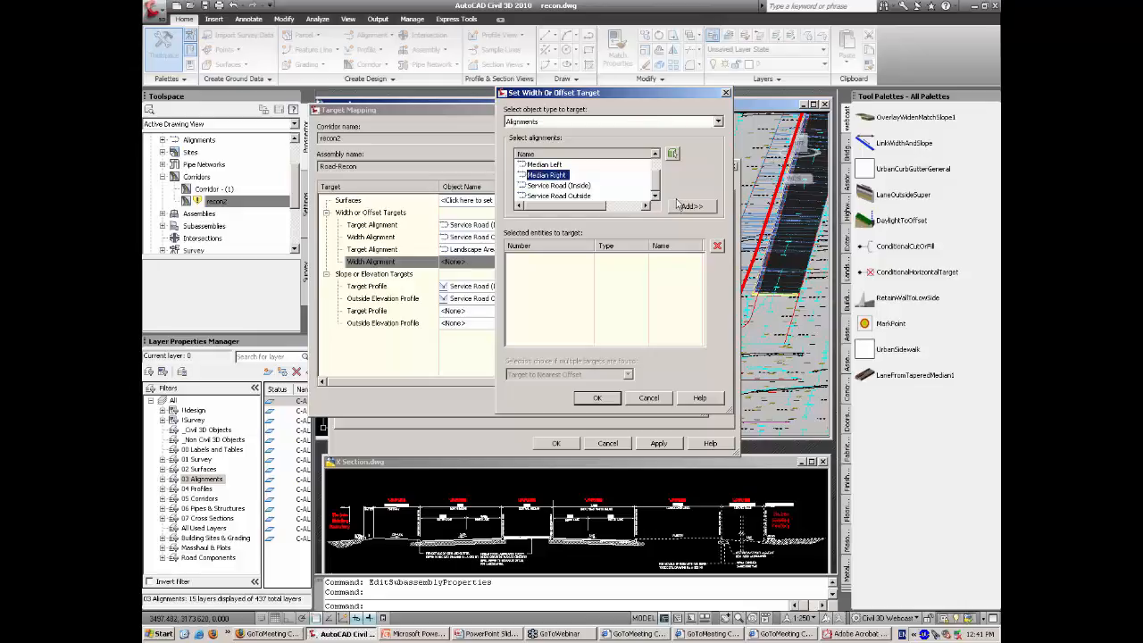
{"action": "left_click", "coordinate": [693, 207]}
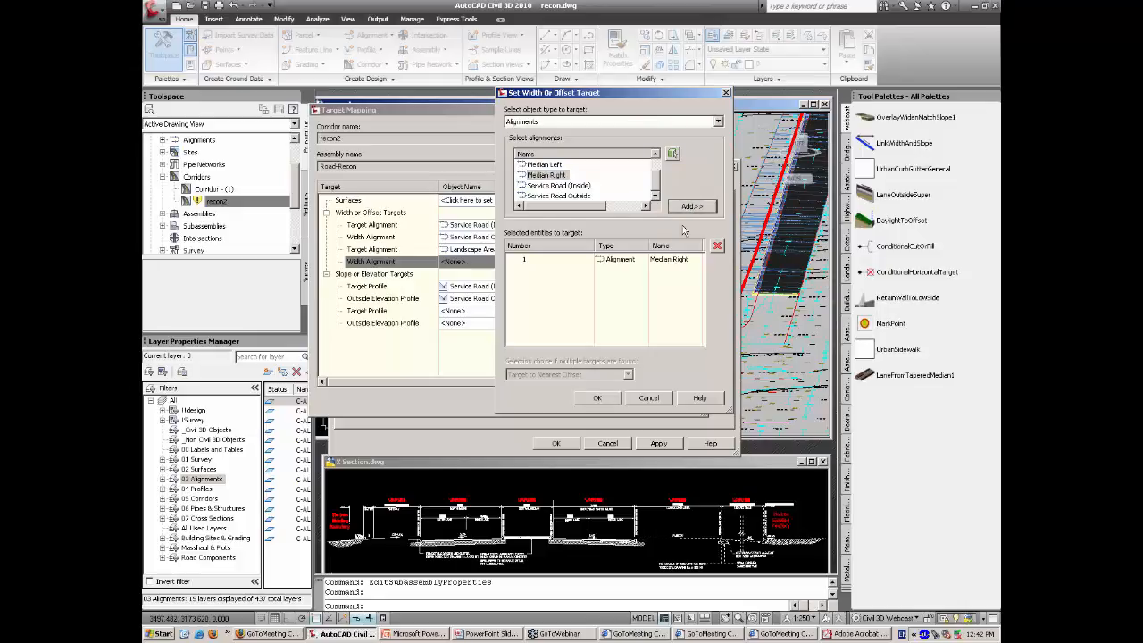
{"action": "left_click", "coordinate": [604, 399]}
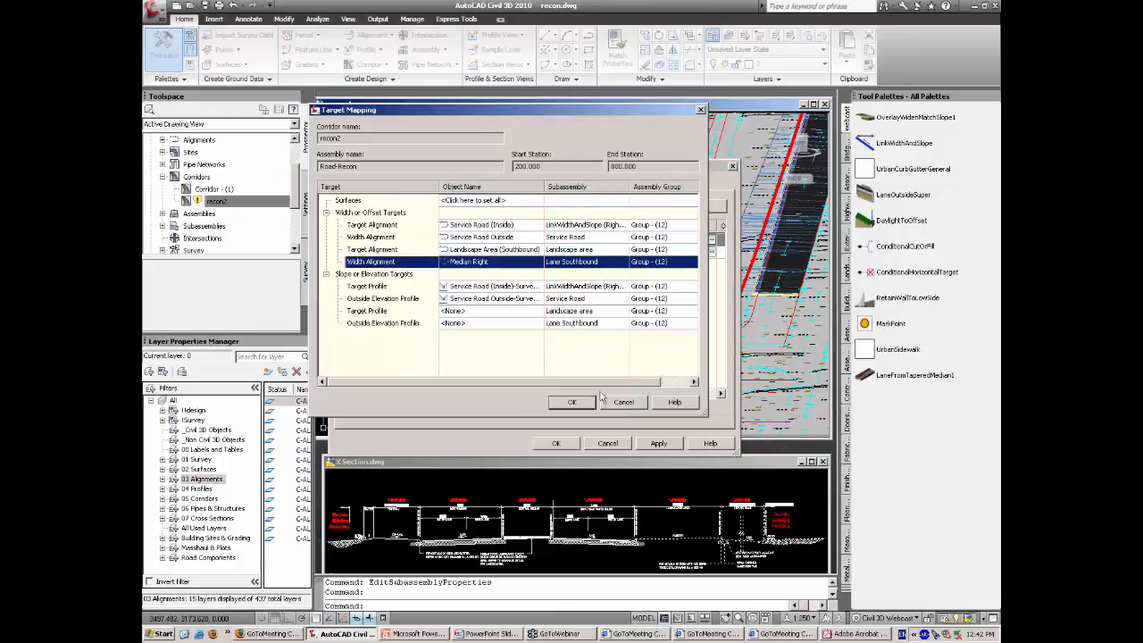
{"action": "left_click", "coordinate": [576, 403]}
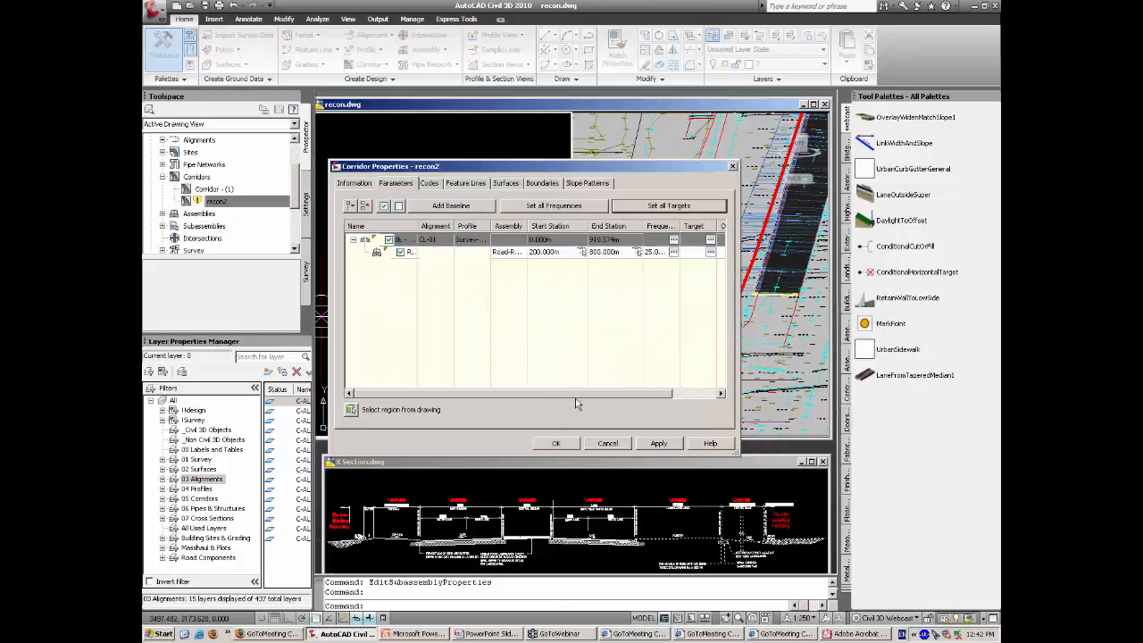
{"action": "left_click", "coordinate": [561, 443]}
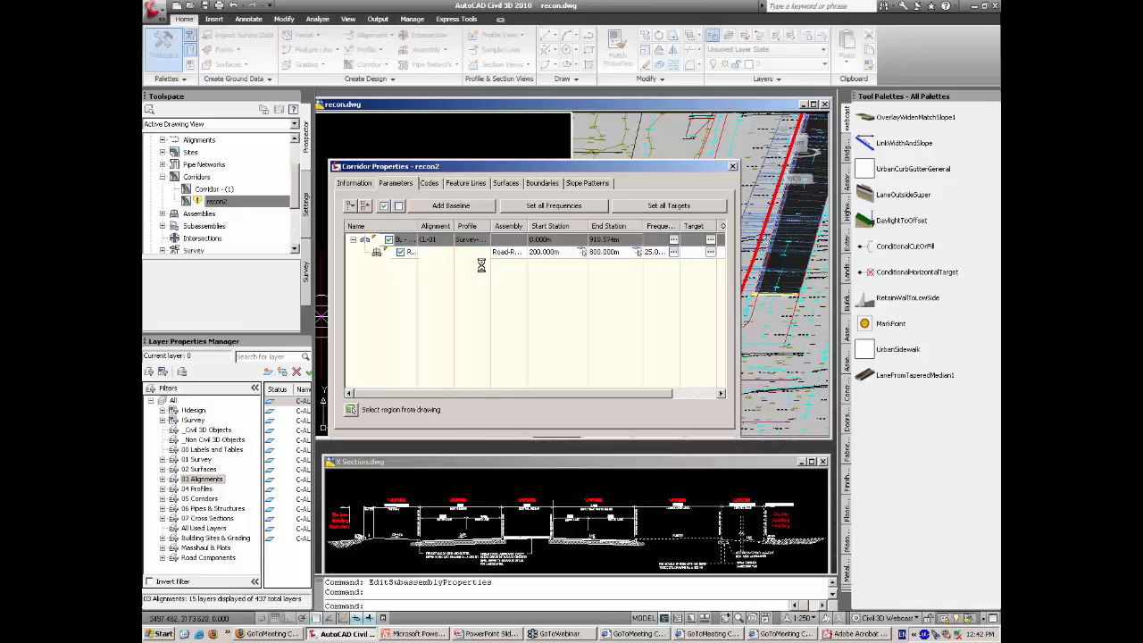
{"action": "mouse_move", "coordinate": [482, 265]}
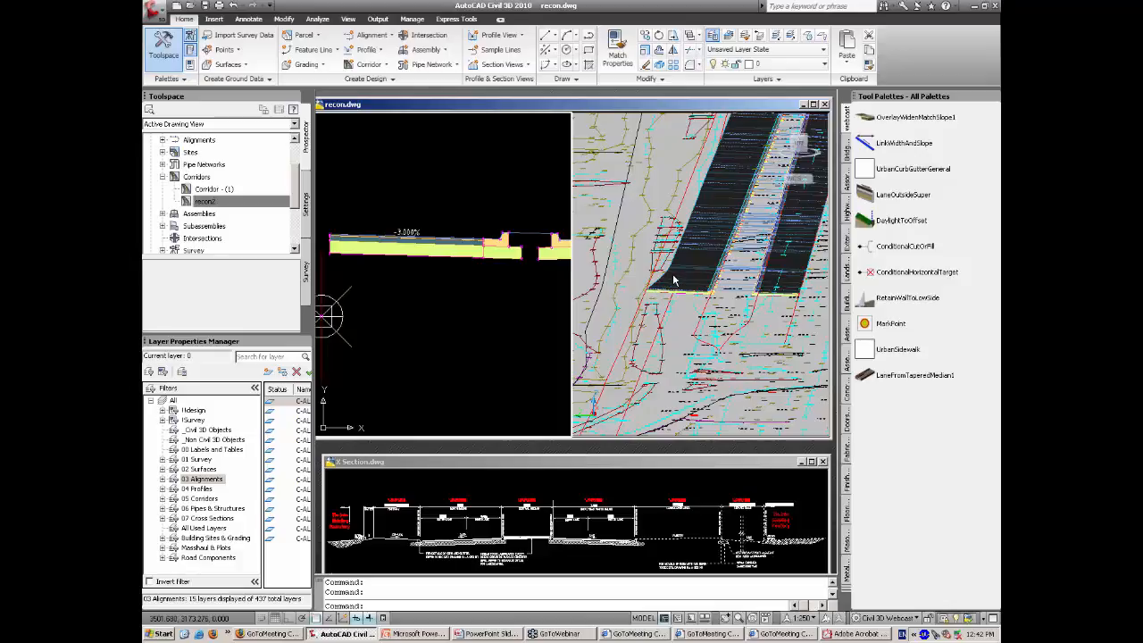
Step: In X Section.dwg, change the colour of the southbound lanes, landscape and service road part of the cross-section to green
{"action": "left_click", "coordinate": [677, 552]}
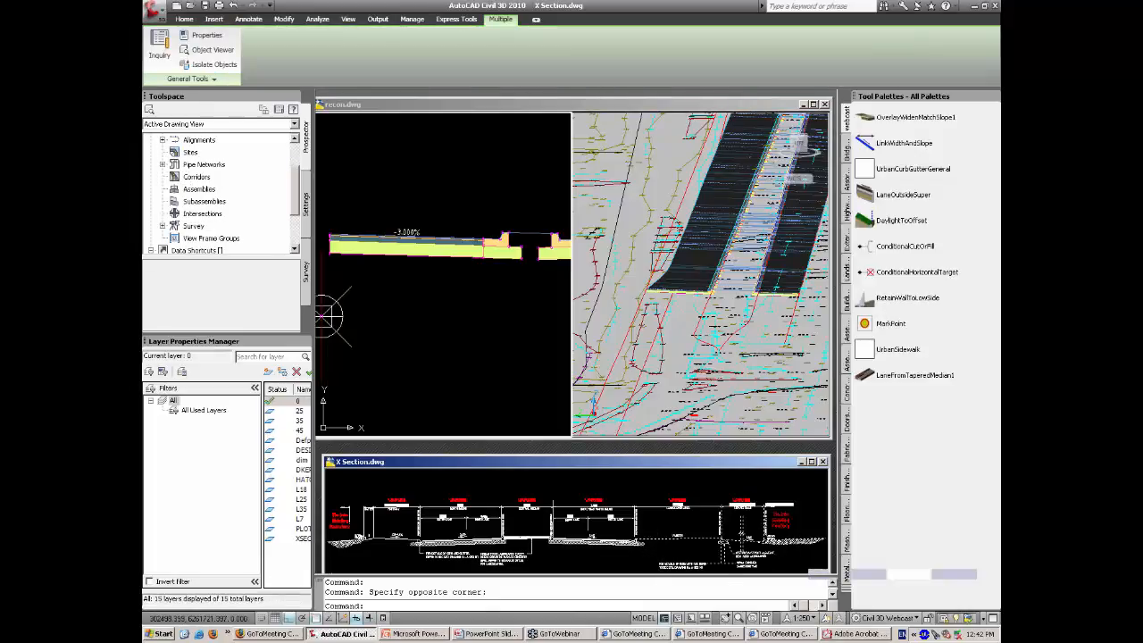
{"action": "left_click", "coordinate": [800, 561]}
{"action": "left_click", "coordinate": [564, 511]}
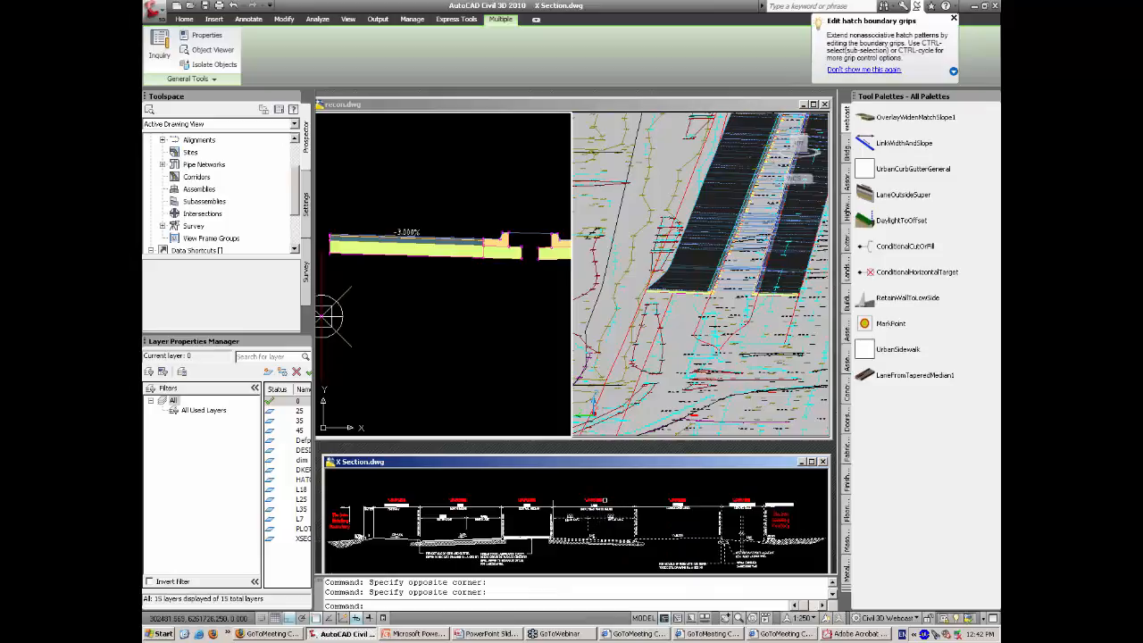
{"action": "key", "text": "ctrl+1"}
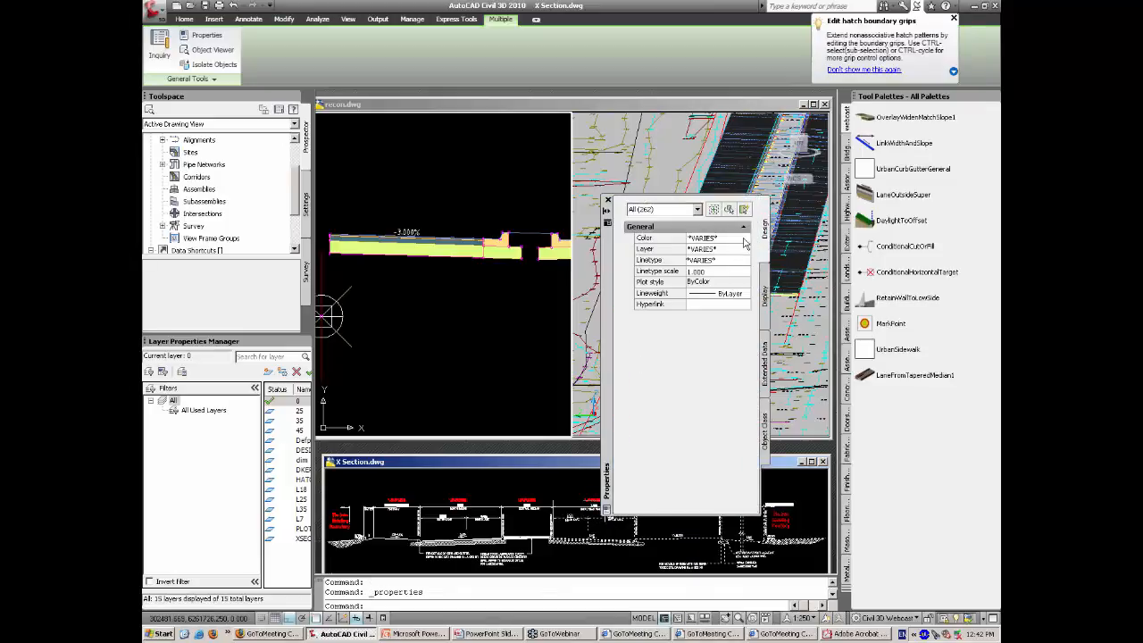
{"action": "left_click", "coordinate": [744, 241]}
{"action": "left_click", "coordinate": [745, 238]}
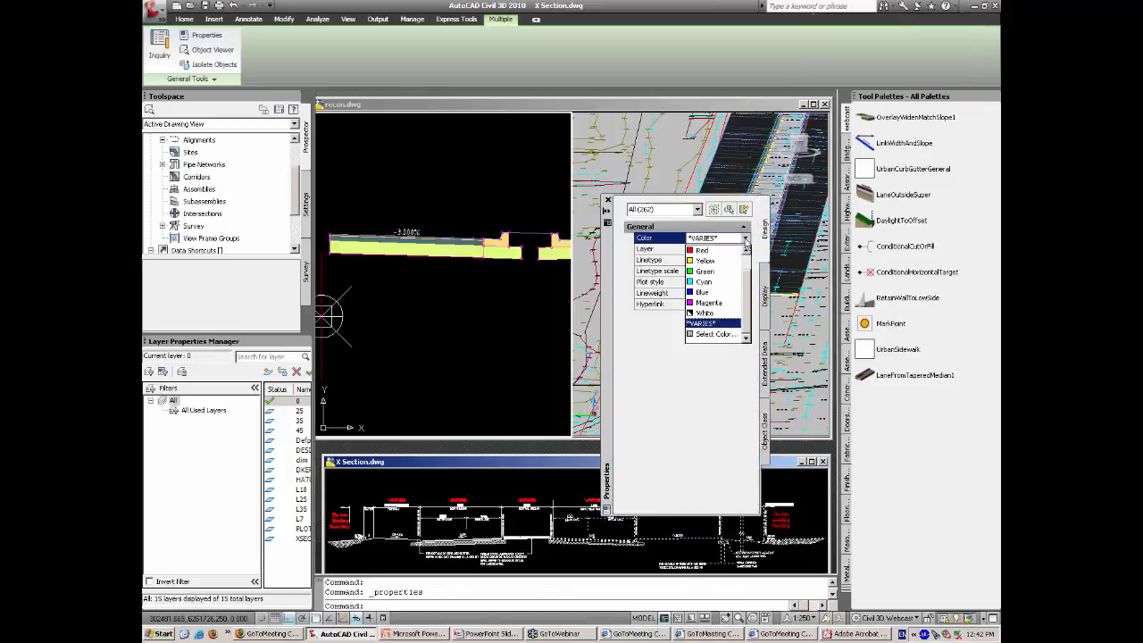
{"action": "left_click", "coordinate": [709, 273]}
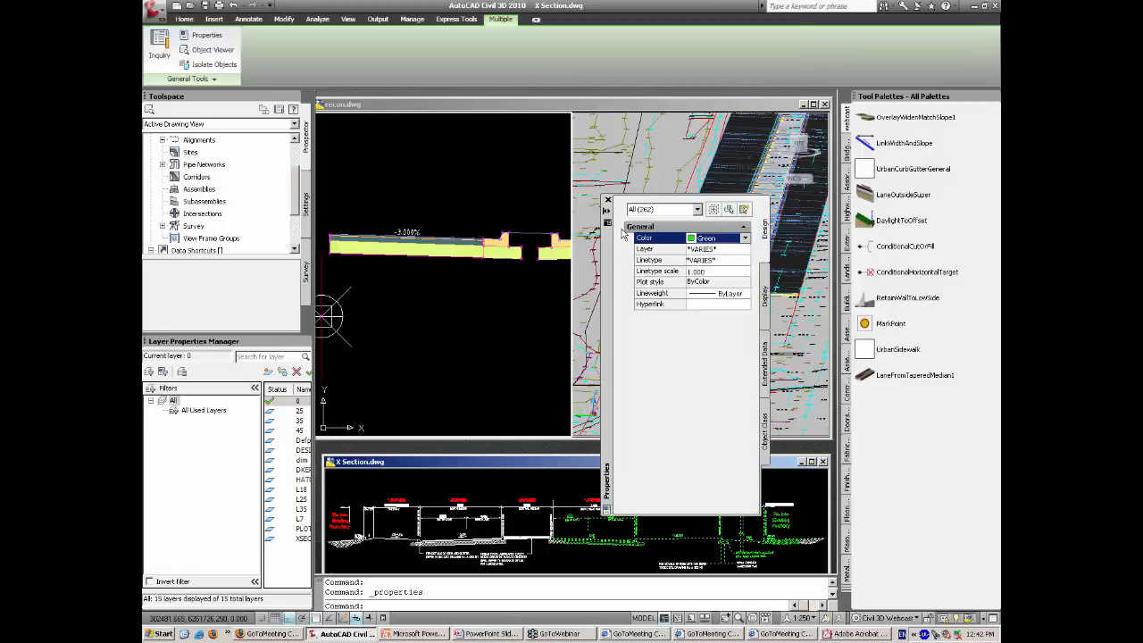
{"action": "left_click", "coordinate": [608, 200]}
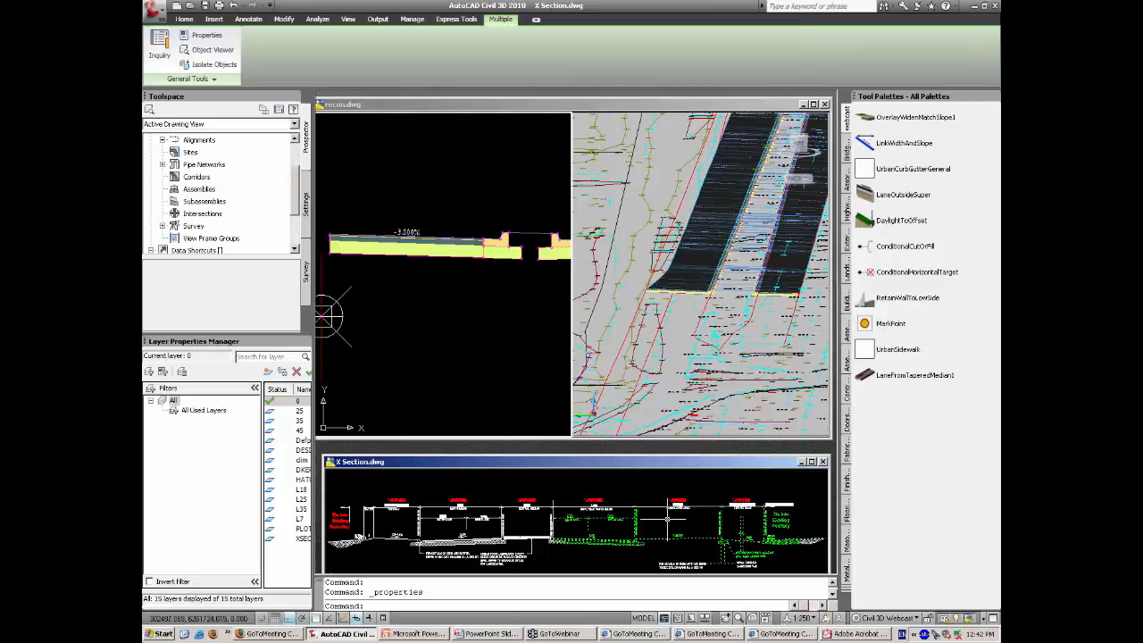
{"action": "key", "text": "Escape"}
{"action": "key", "text": "Escape"}
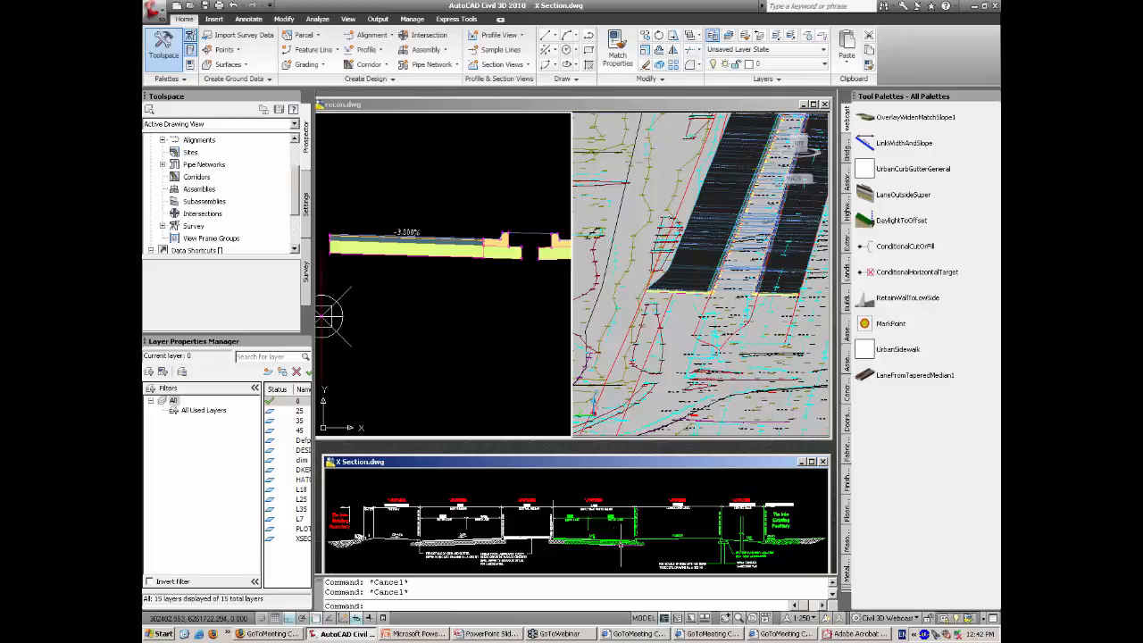
{"action": "middle_click_drag", "start_coordinate": [620, 561], "coordinate": [702, 550]}
Step: In recon.dwg, attach a left UrbanCurbGutterGeneral inserted at Gutter Edge with Dimension B 0.010 m to the southbound lane's outer top edge
{"action": "left_click", "coordinate": [528, 336]}
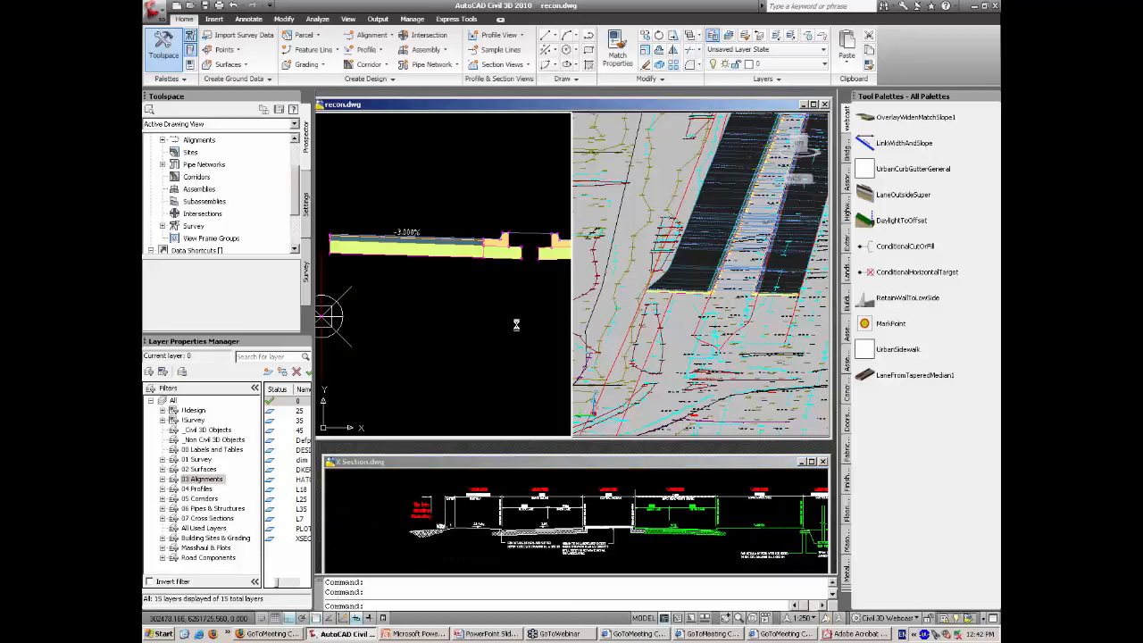
{"action": "scroll", "coordinate": [482, 300], "scroll_direction": "down", "scroll_amount": 3}
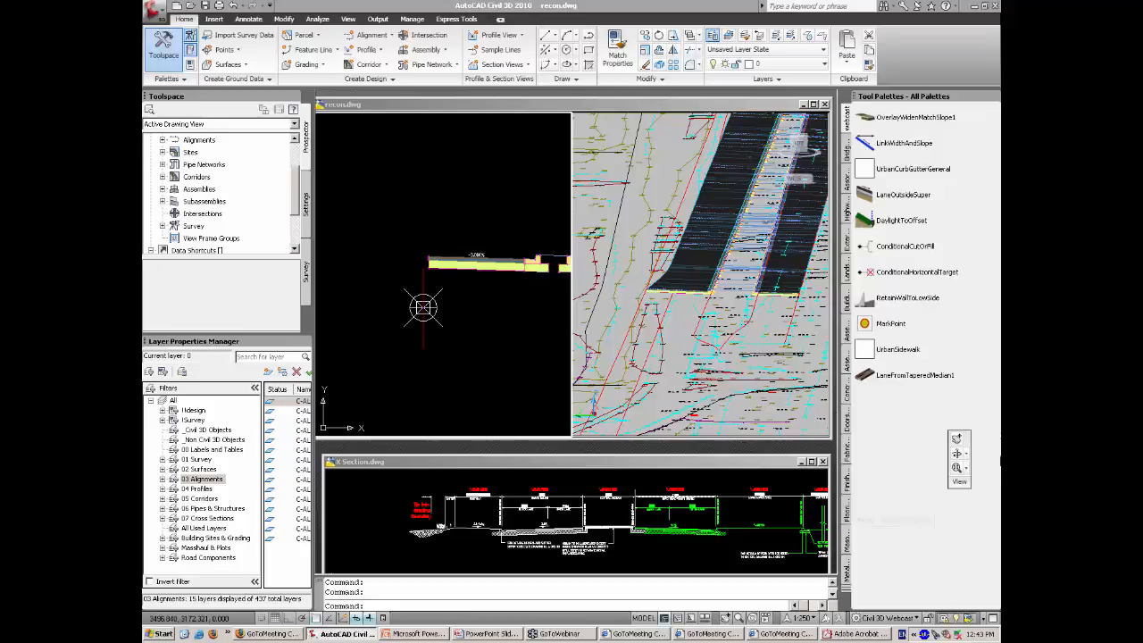
{"action": "left_click", "coordinate": [867, 170]}
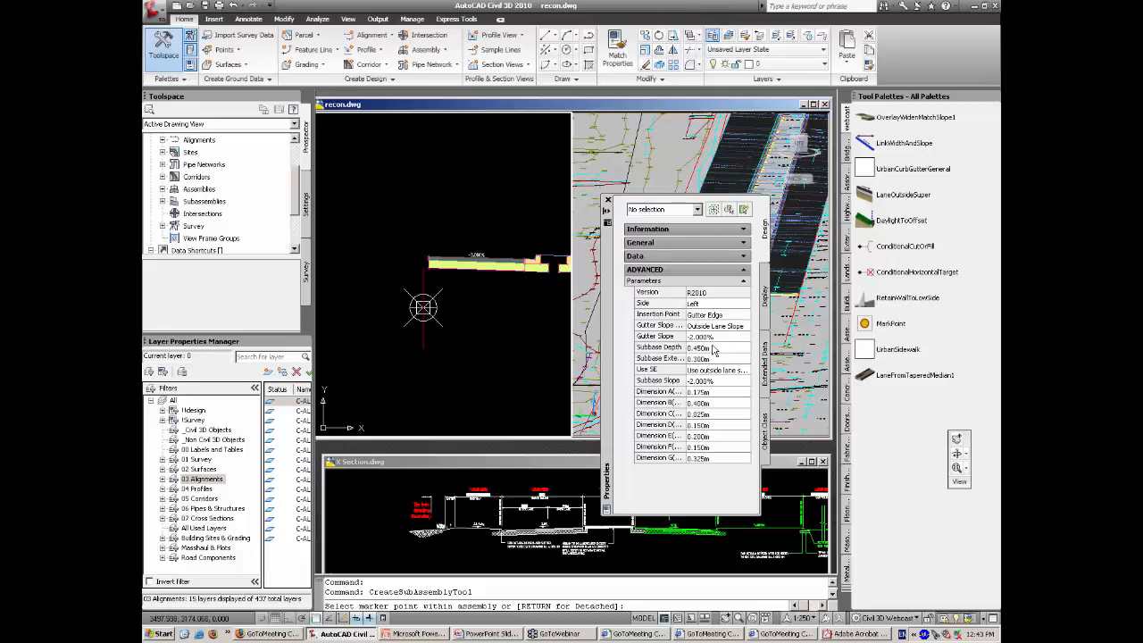
{"action": "left_click", "coordinate": [716, 402]}
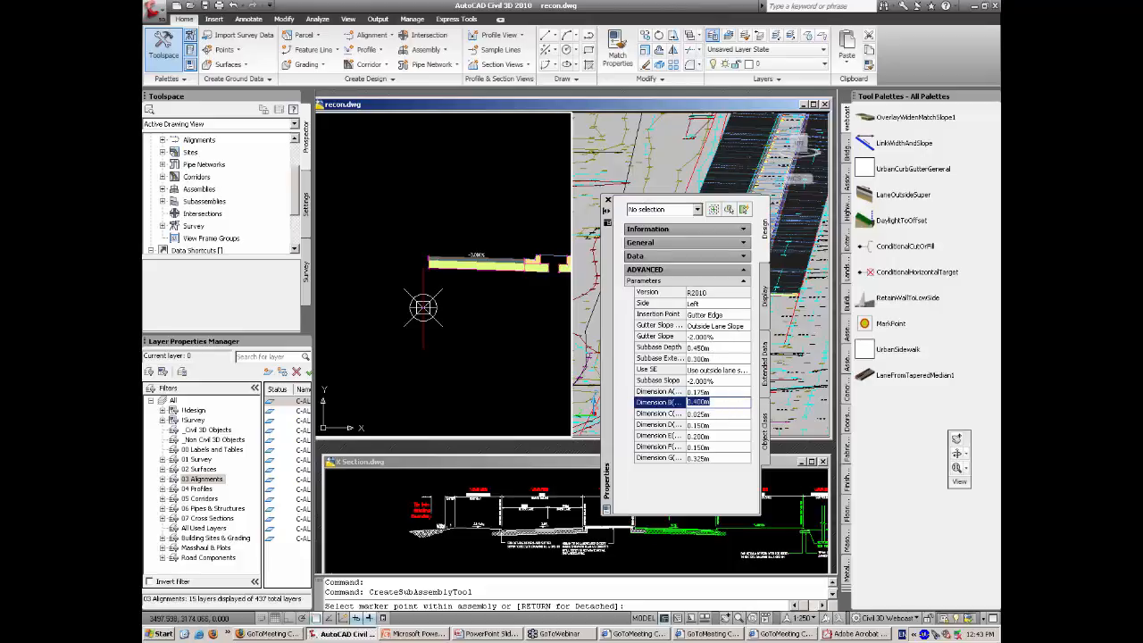
{"action": "type", "text": ".01"}
{"action": "left_click", "coordinate": [723, 392]}
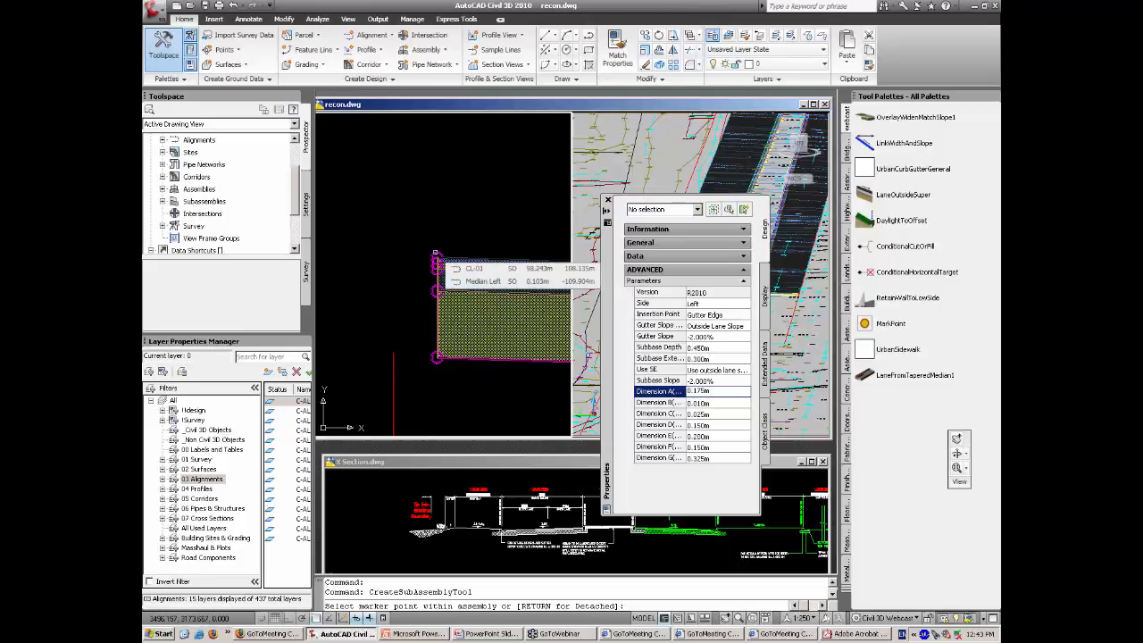
{"action": "left_click", "coordinate": [437, 259]}
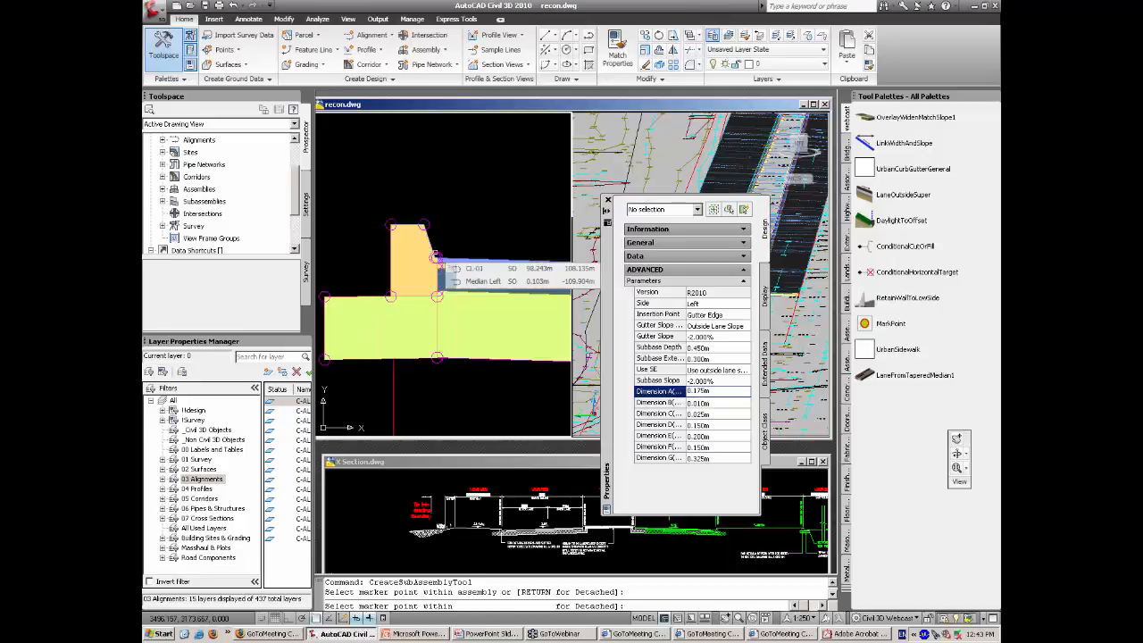
{"action": "right_click", "coordinate": [464, 227]}
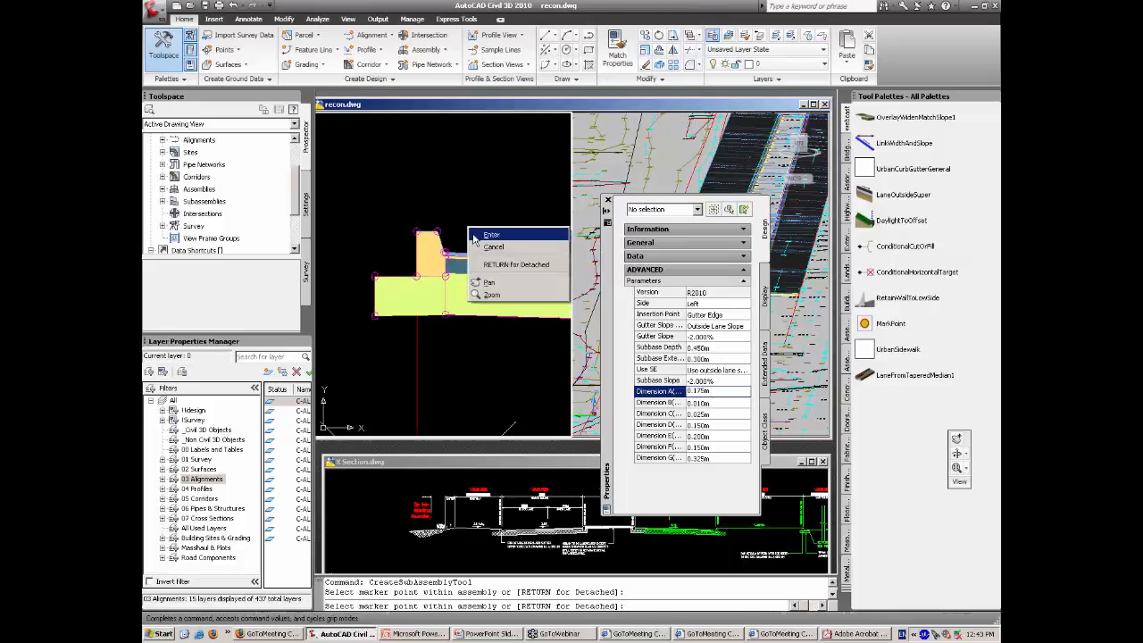
{"action": "left_click", "coordinate": [473, 232]}
{"action": "key", "text": "Escape"}
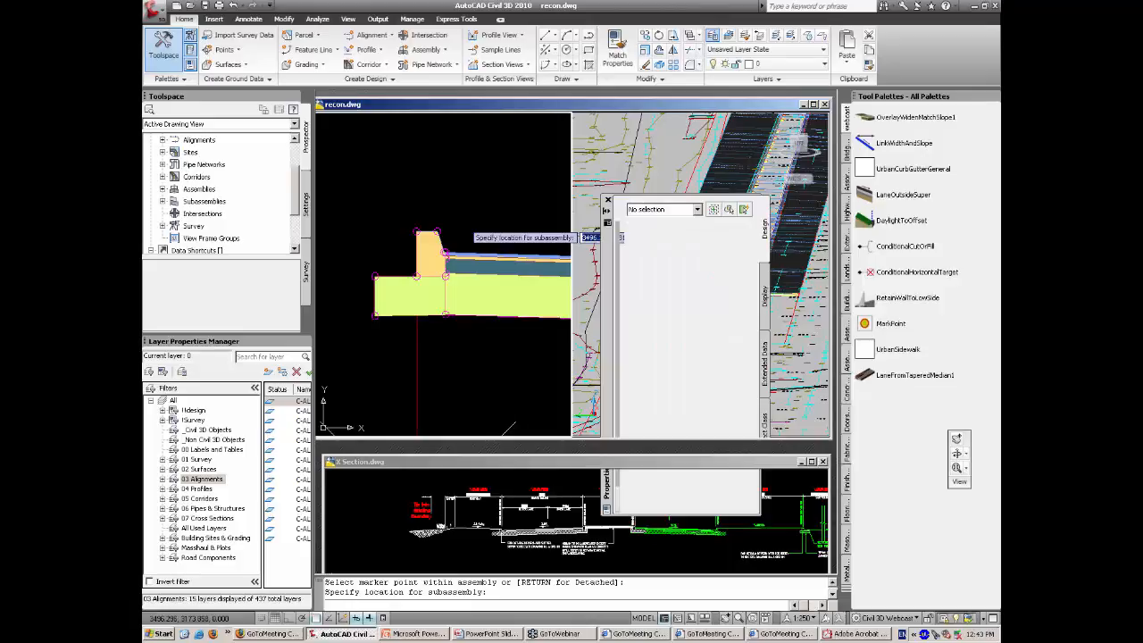
{"action": "key", "text": "Escape"}
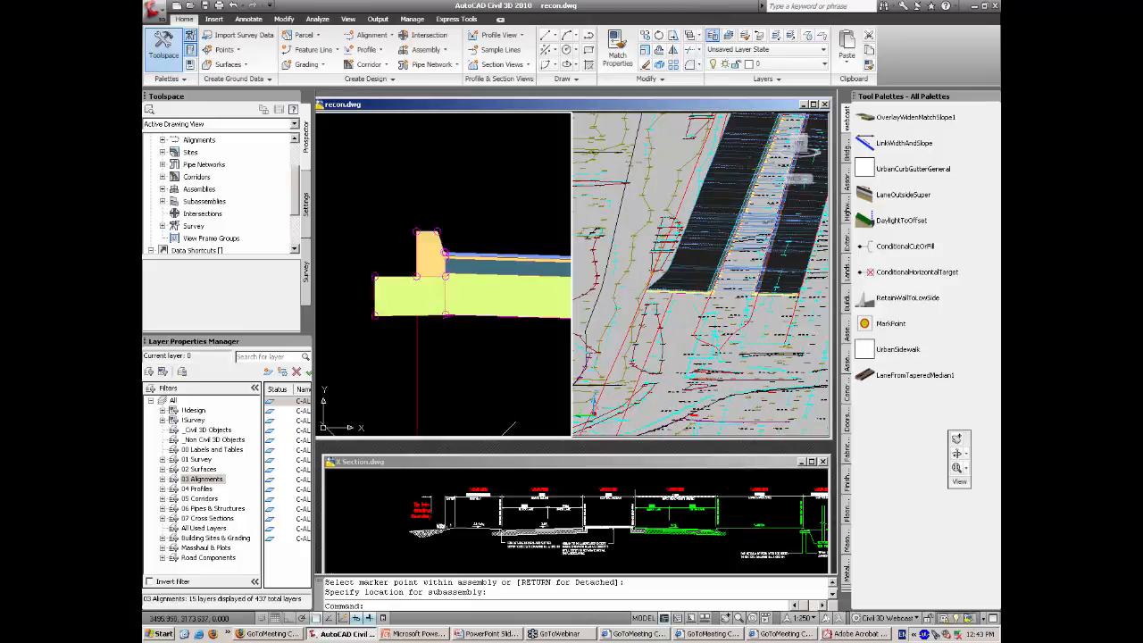
Step: Set the subbase extension of the new left curb on the southbound lane to 0 in its subassembly properties
{"action": "left_click", "coordinate": [420, 286]}
{"action": "right_click", "coordinate": [498, 172]}
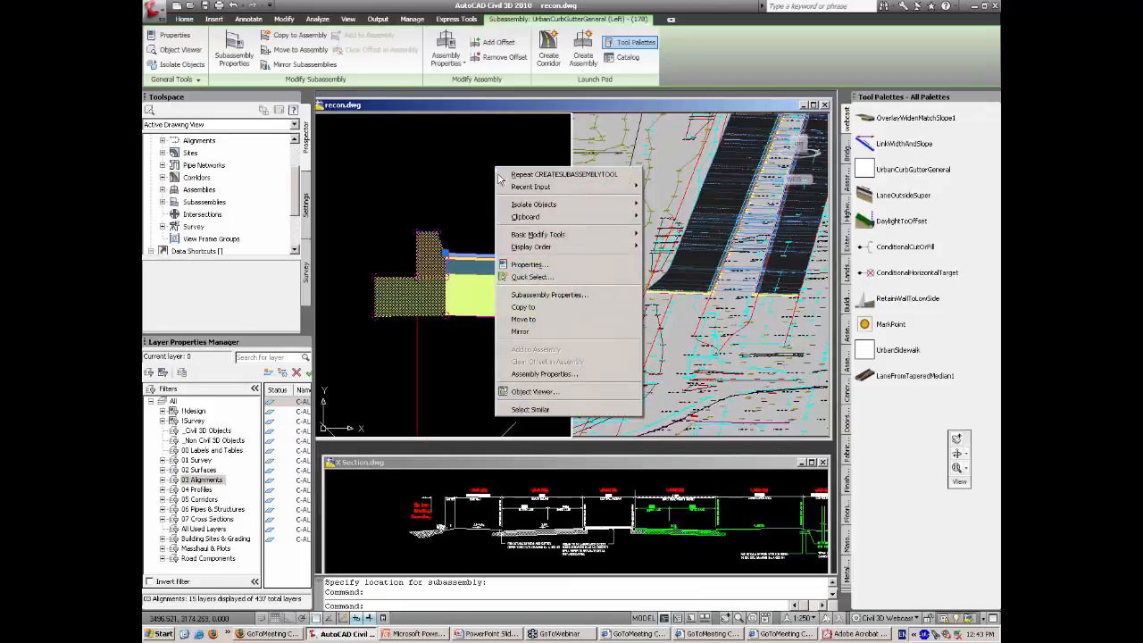
{"action": "left_click", "coordinate": [529, 296]}
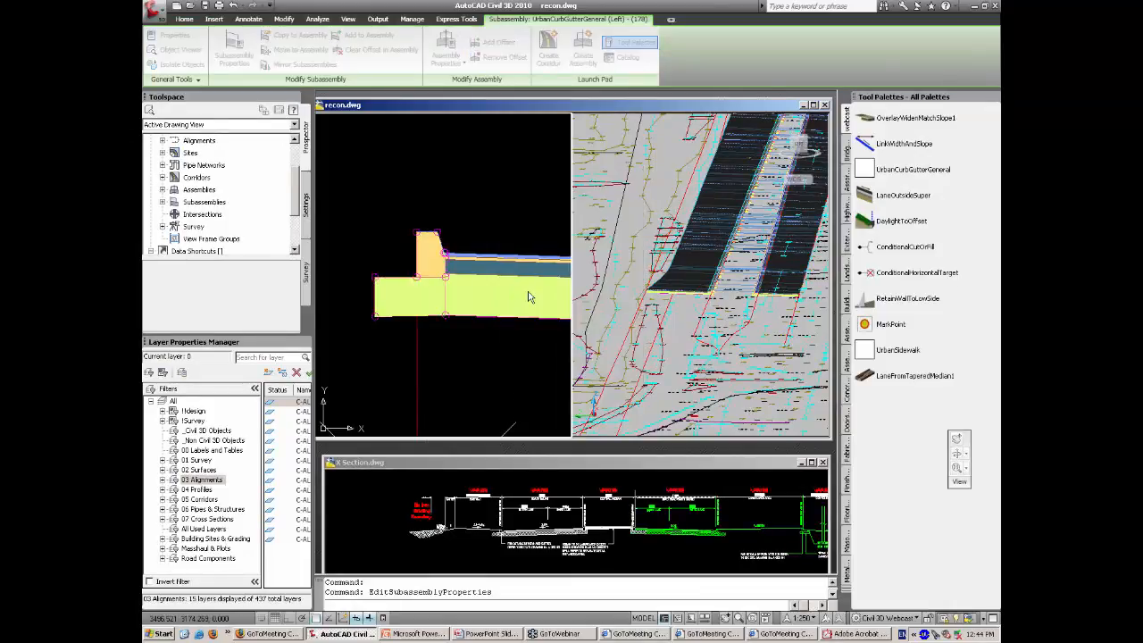
{"action": "left_click_drag", "start_coordinate": [456, 83], "coordinate": [581, 63]}
{"action": "left_click", "coordinate": [552, 80]}
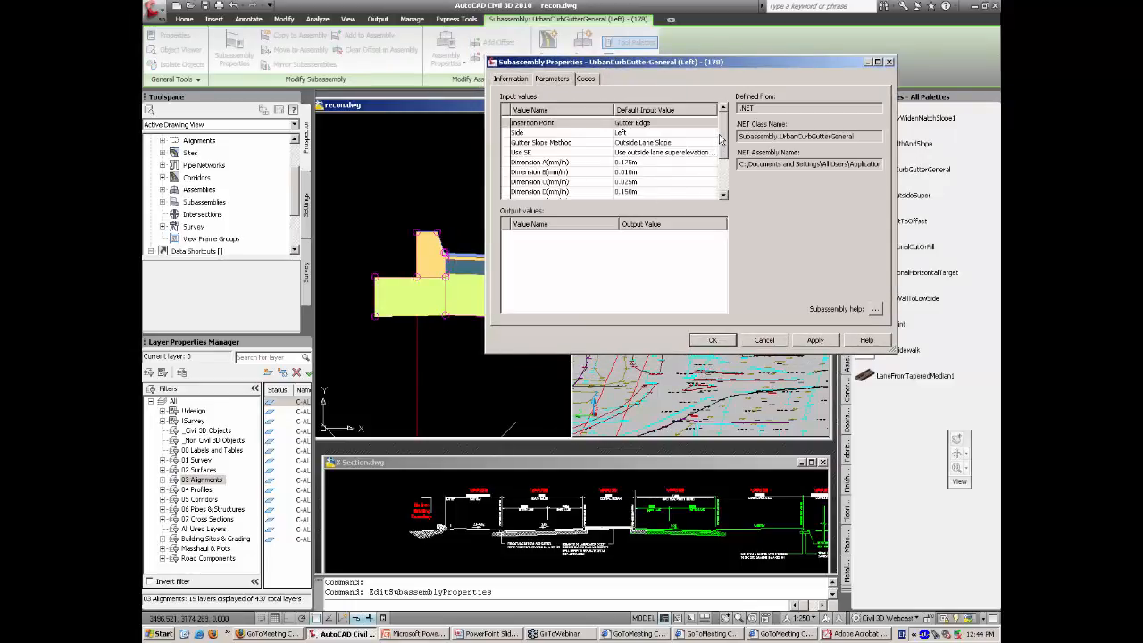
{"action": "left_click_drag", "start_coordinate": [720, 139], "coordinate": [722, 176]}
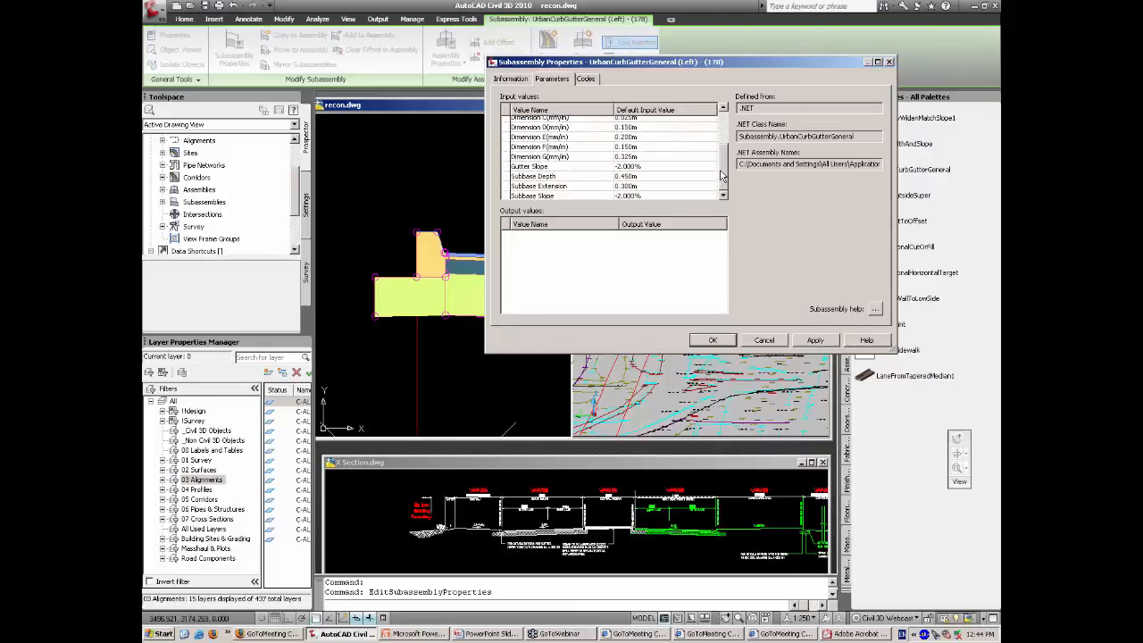
{"action": "left_click", "coordinate": [645, 188]}
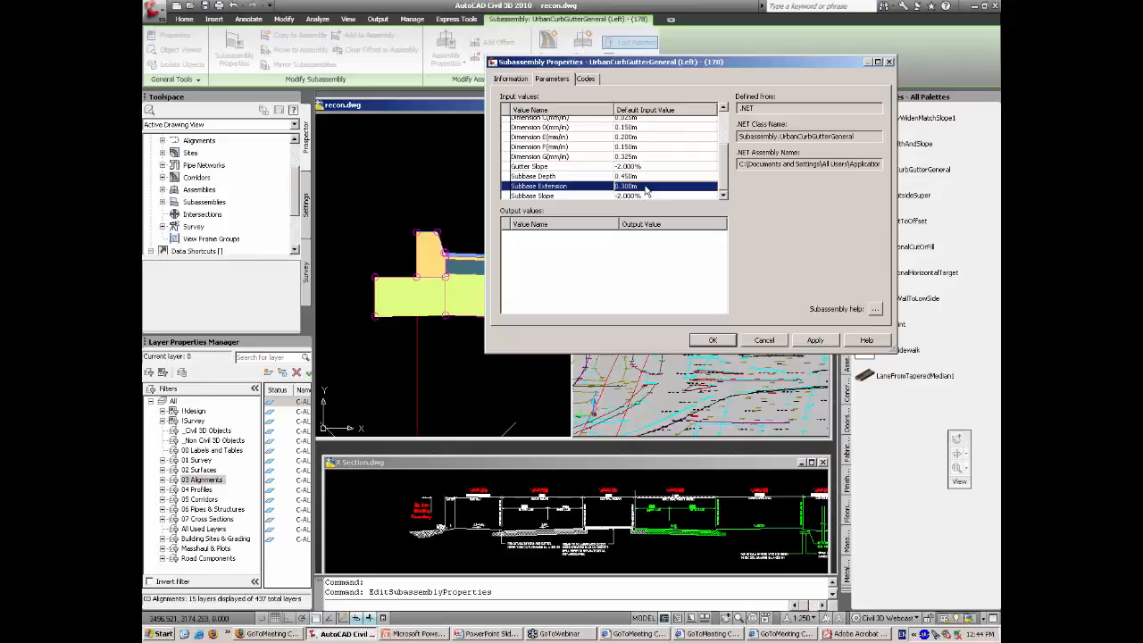
{"action": "left_click", "coordinate": [645, 186]}
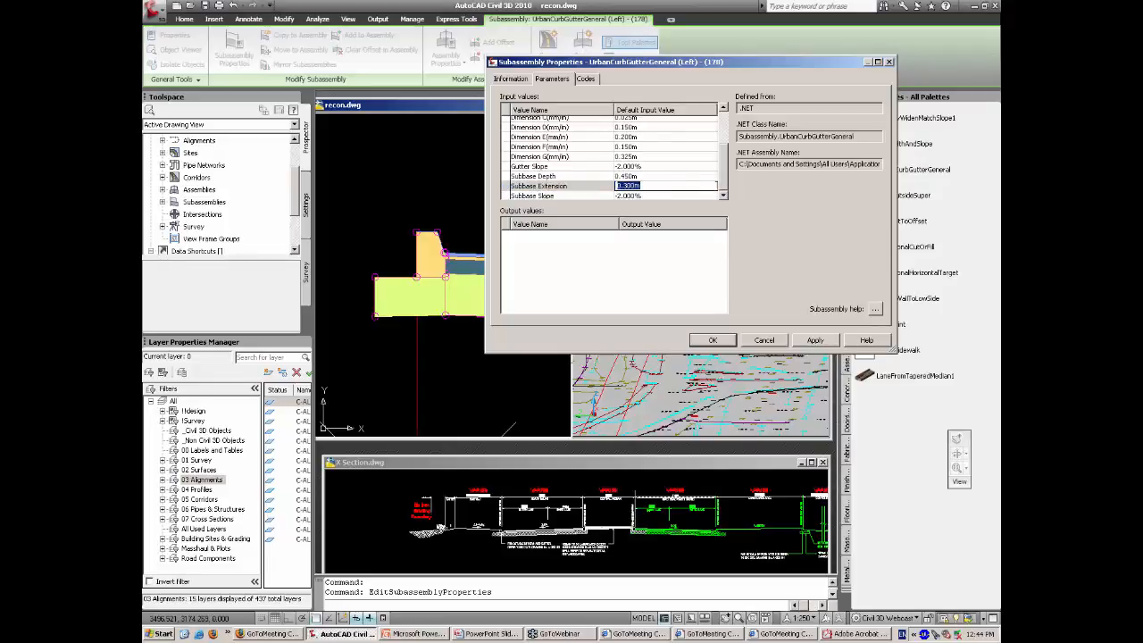
{"action": "type", "text": "0"}
{"action": "key", "text": "Return"}
Step: Try to open the subassembly help for the left UrbanCurbGutterGeneral from its properties
{"action": "left_click", "coordinate": [646, 176]}
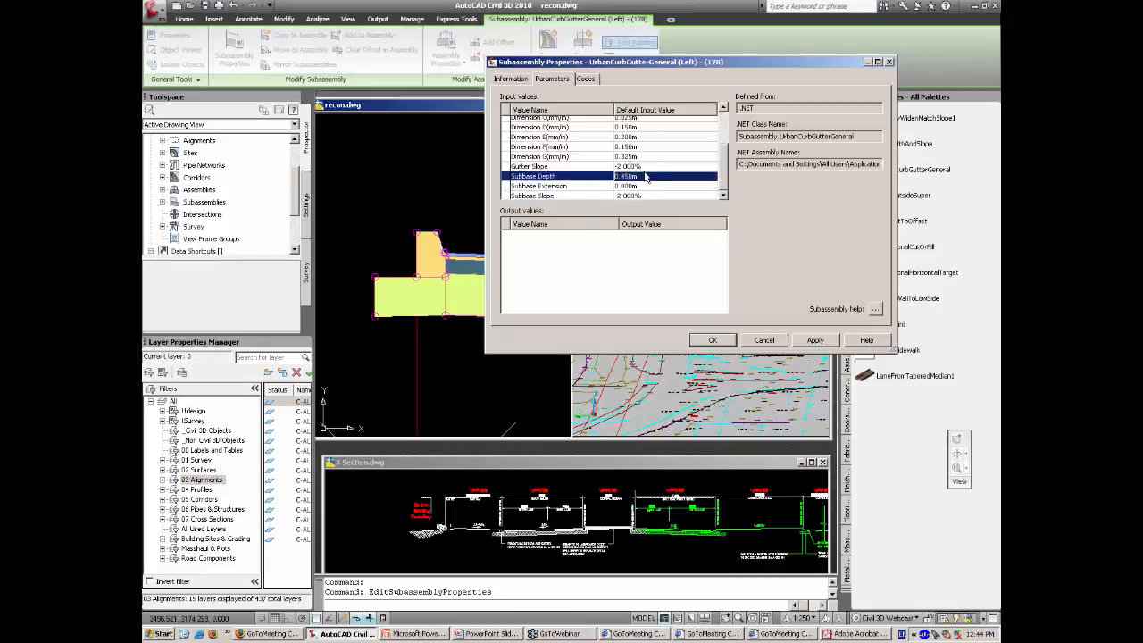
{"action": "left_click", "coordinate": [876, 310]}
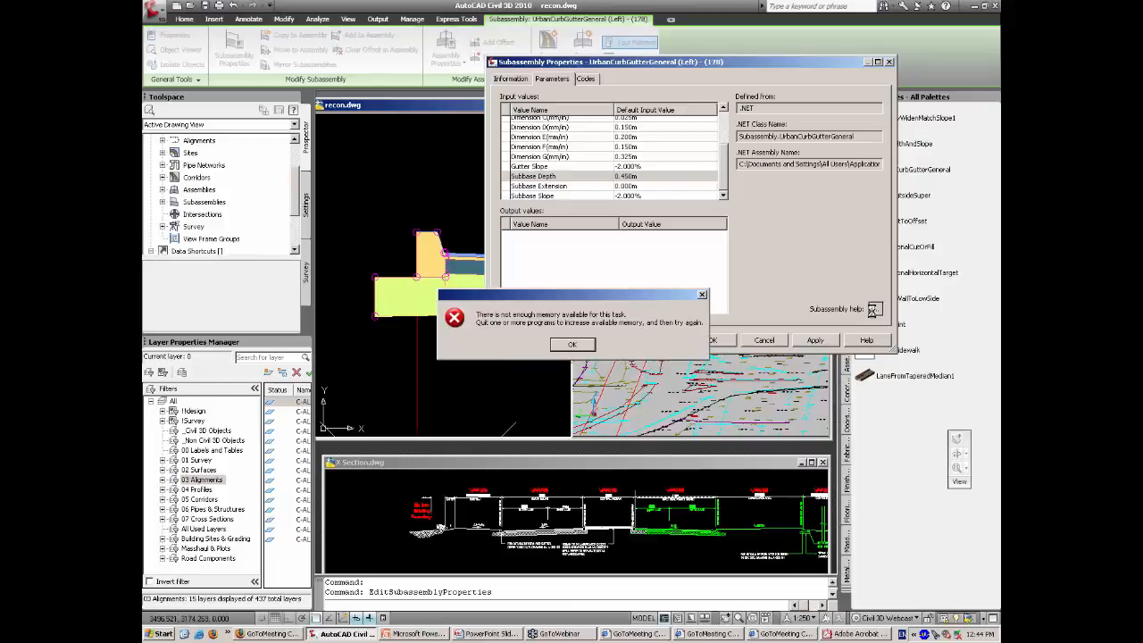
{"action": "left_click", "coordinate": [587, 345]}
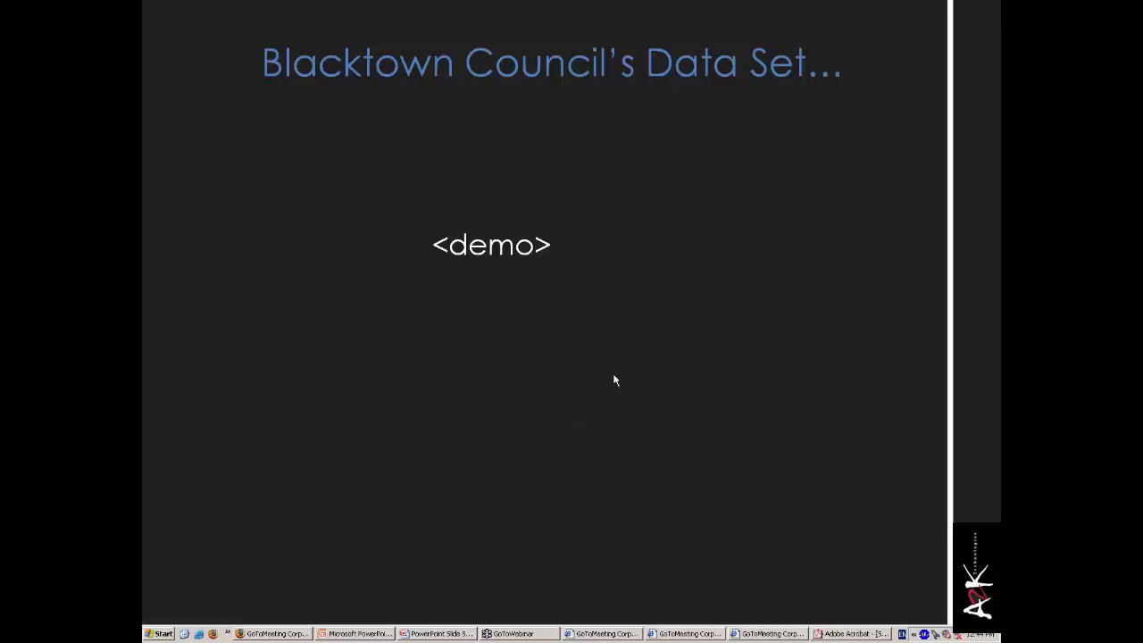
Step: Relaunch AutoCAD Civil 3D 2010 ANZ and dismiss the crash error report without sending it
{"action": "left_click", "coordinate": [157, 634]}
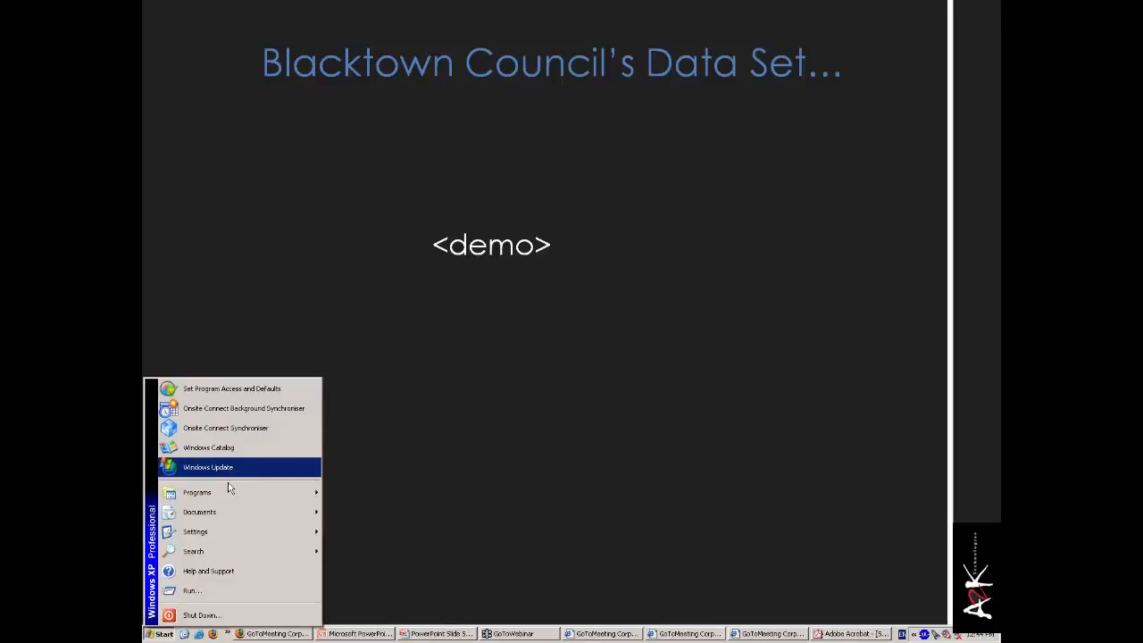
{"action": "mouse_move", "coordinate": [197, 492]}
{"action": "mouse_move", "coordinate": [380, 514]}
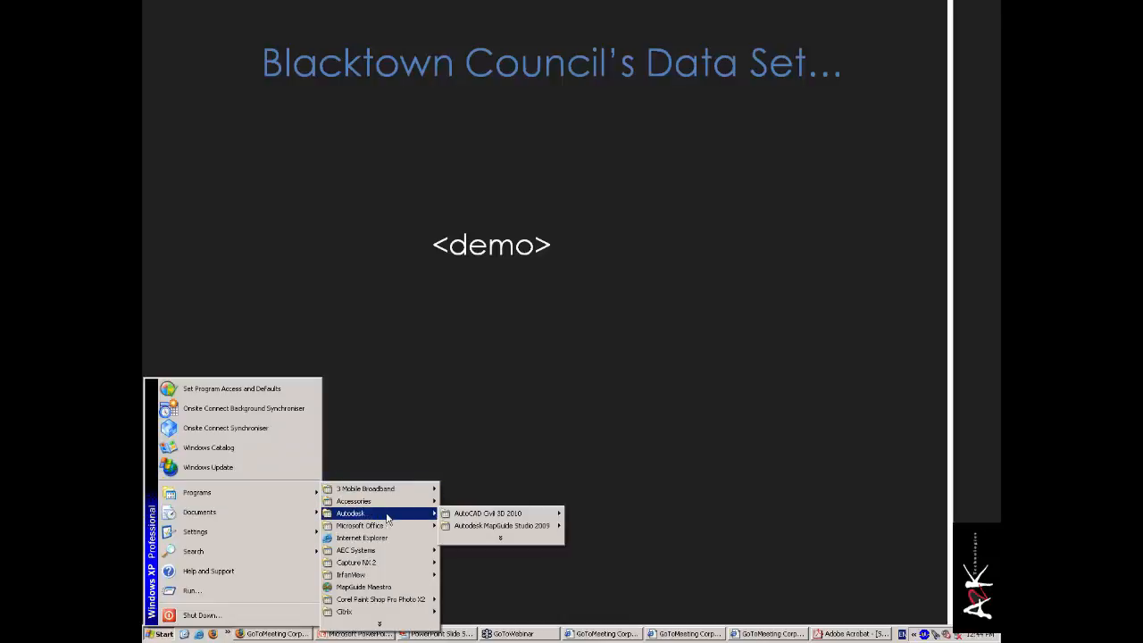
{"action": "mouse_move", "coordinate": [548, 520]}
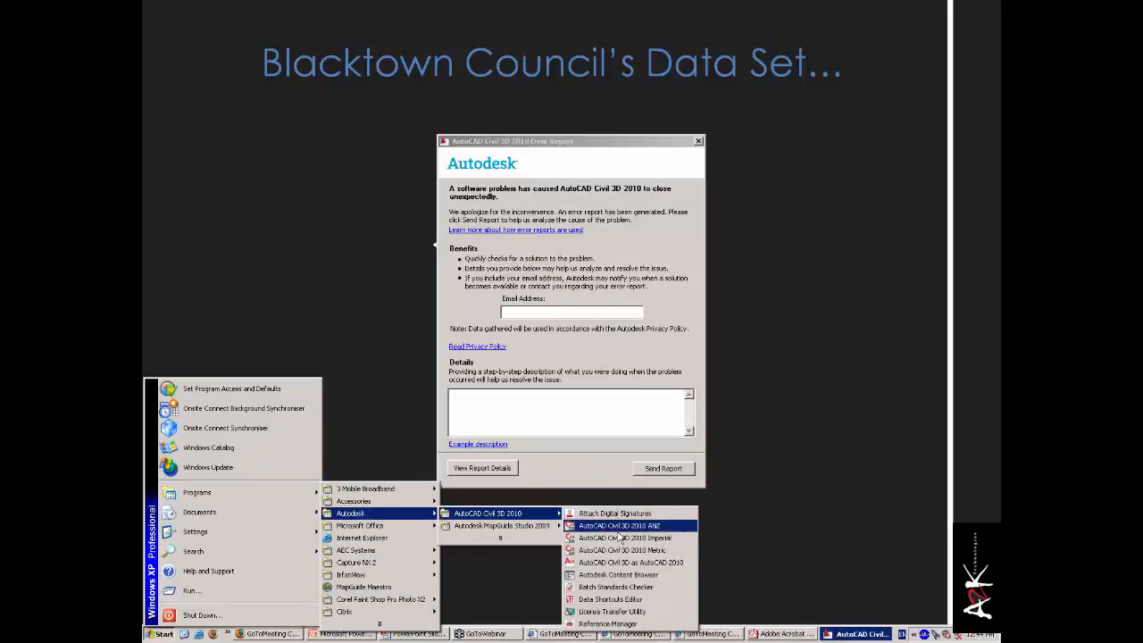
{"action": "left_click", "coordinate": [620, 526]}
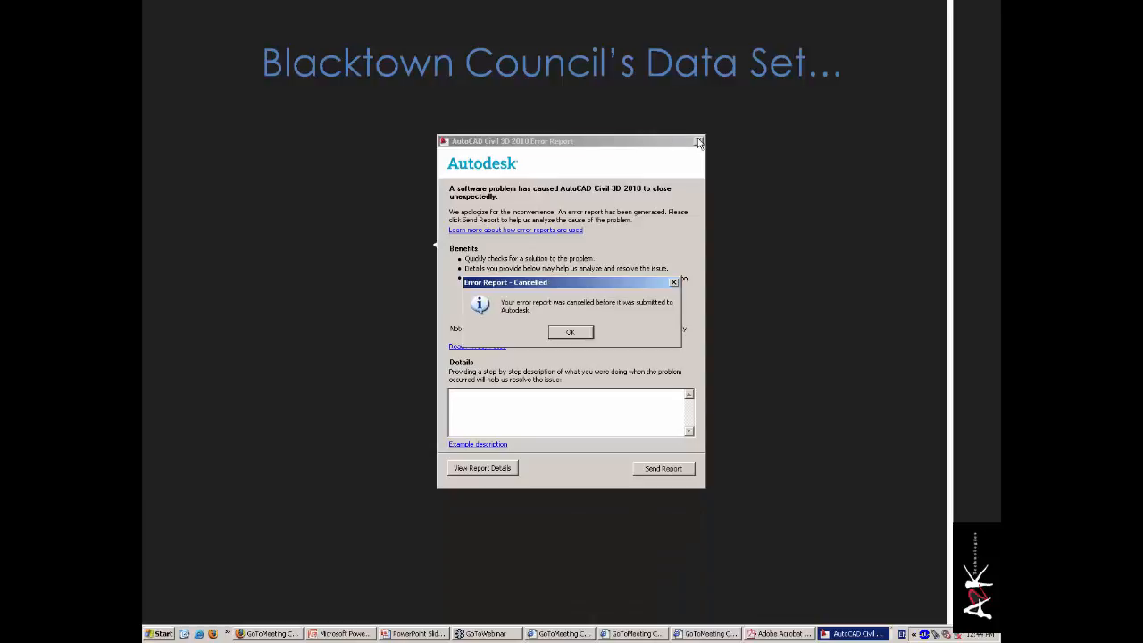
{"action": "left_click", "coordinate": [566, 333]}
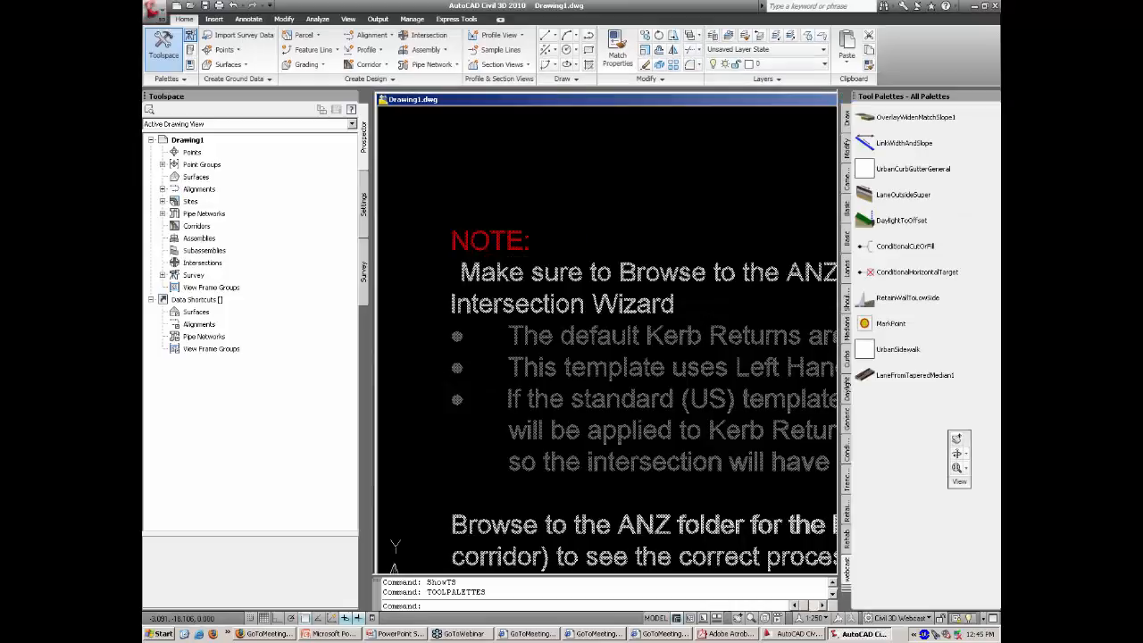
Step: Erase the template note in the new drawing and reopen the recent recon.dwg, skipping the missing shape file
{"action": "double_click", "coordinate": [572, 239]}
{"action": "key", "text": "Delete"}
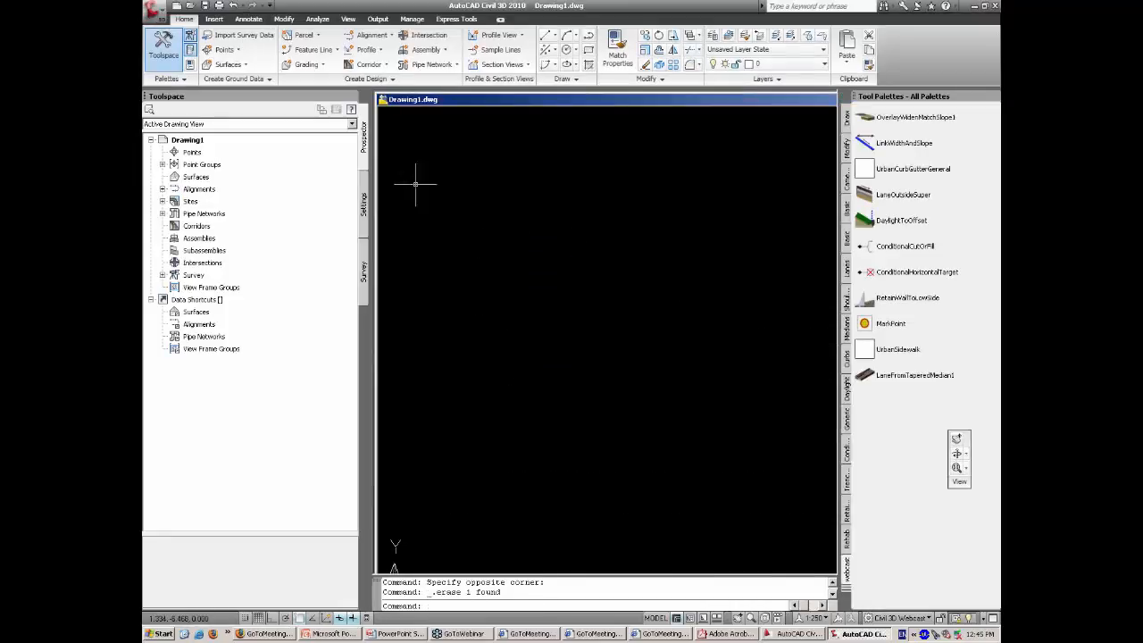
{"action": "left_click", "coordinate": [157, 12]}
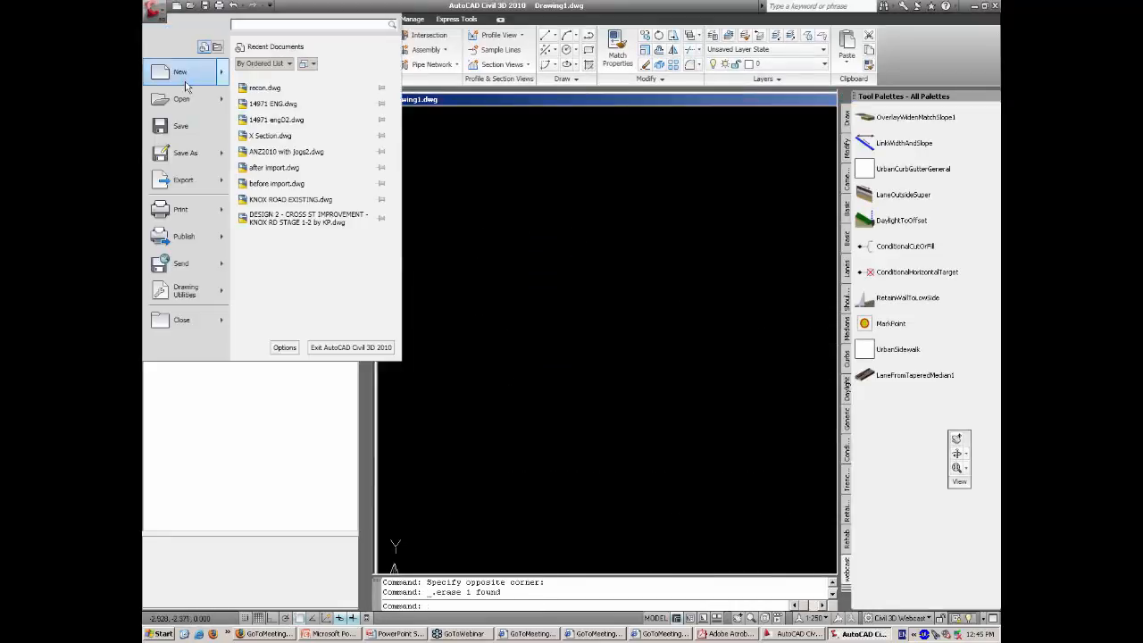
{"action": "mouse_move", "coordinate": [183, 98]}
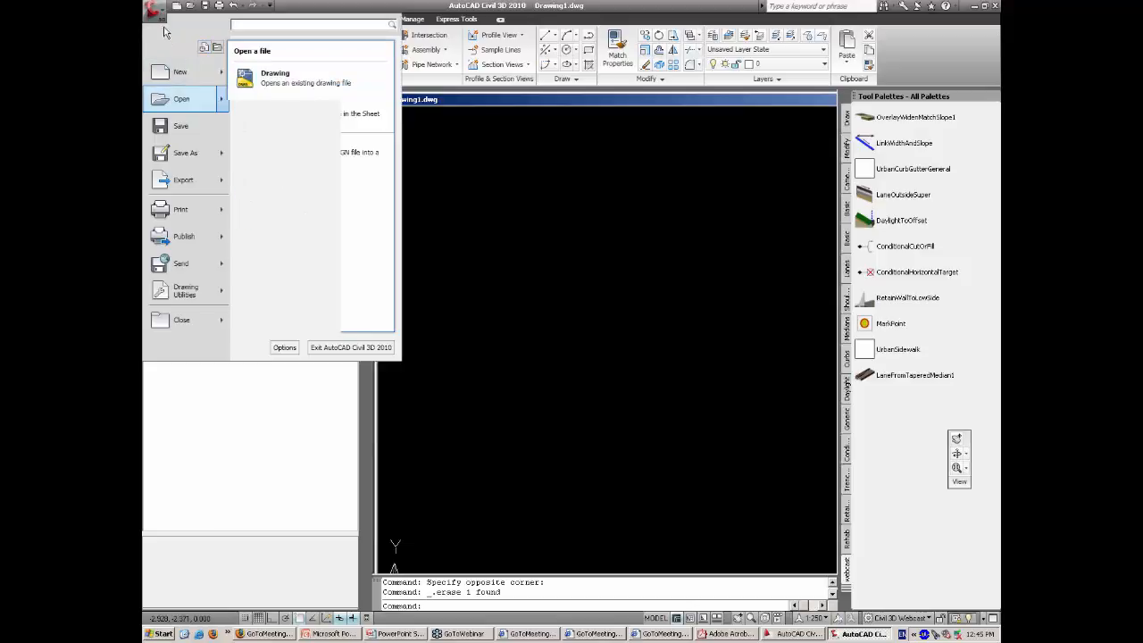
{"action": "mouse_move", "coordinate": [159, 17]}
{"action": "left_click", "coordinate": [284, 92]}
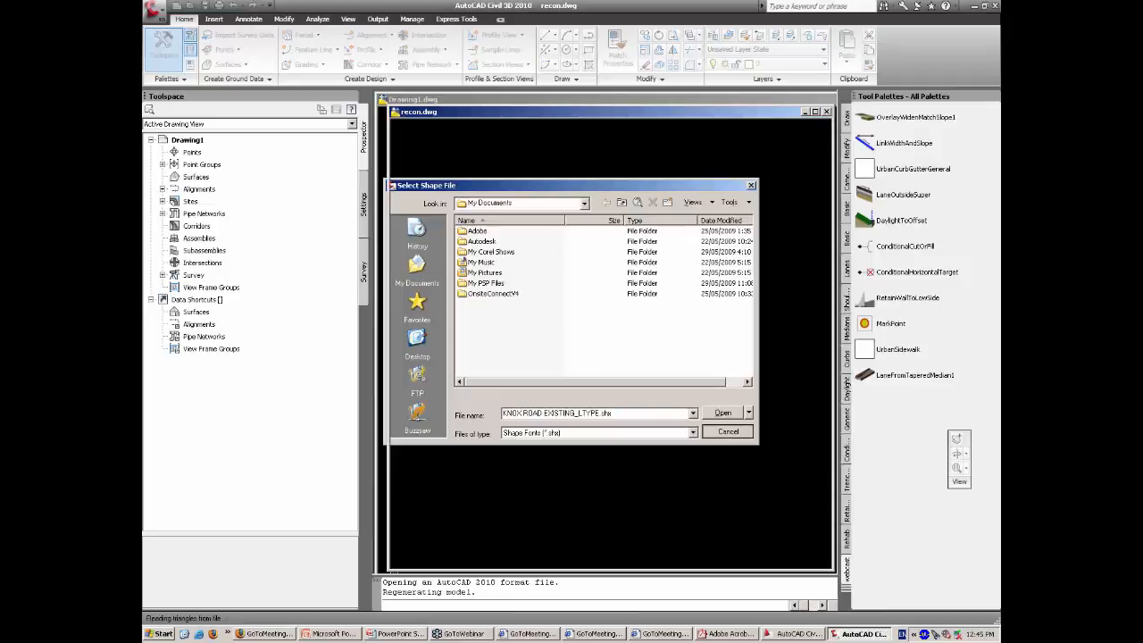
{"action": "key", "text": "Escape"}
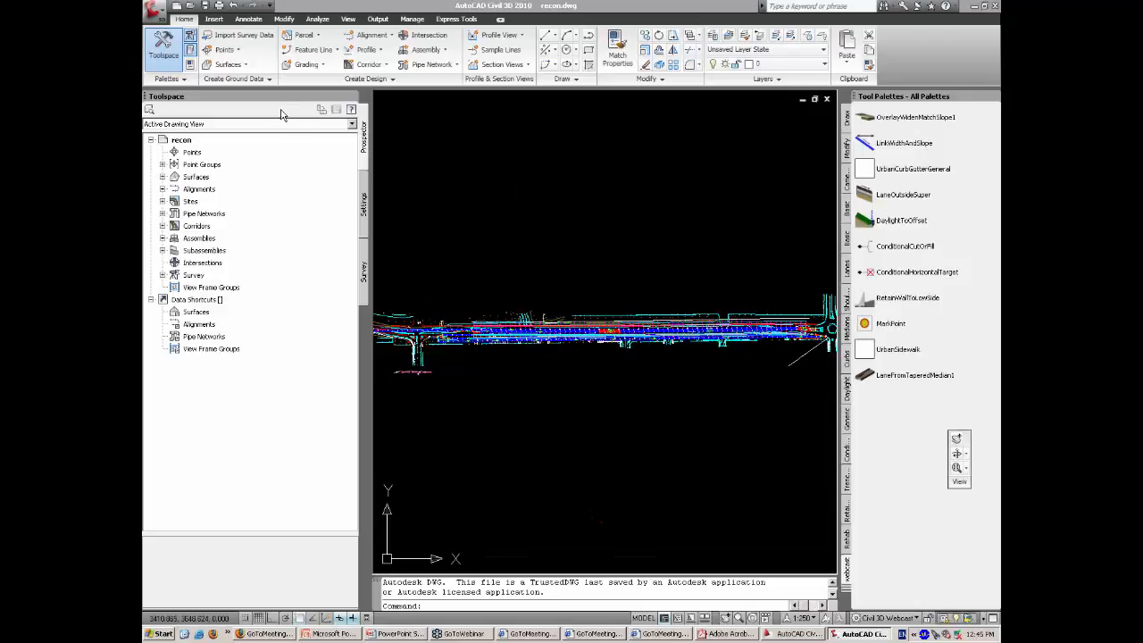
Step: Examine the target mapping of Corridor - (1), checking which alignments and polylines its lane, median, sidewalk and daylight subassemblies follow
{"action": "left_click", "coordinate": [161, 226]}
{"action": "right_click", "coordinate": [223, 243]}
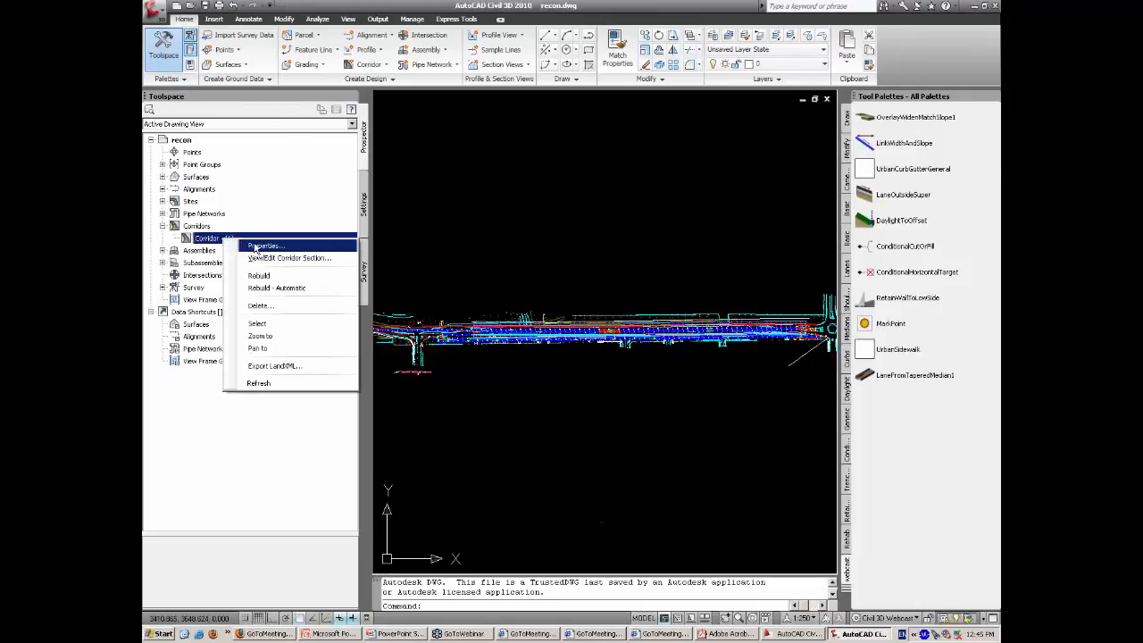
{"action": "left_click", "coordinate": [255, 243]}
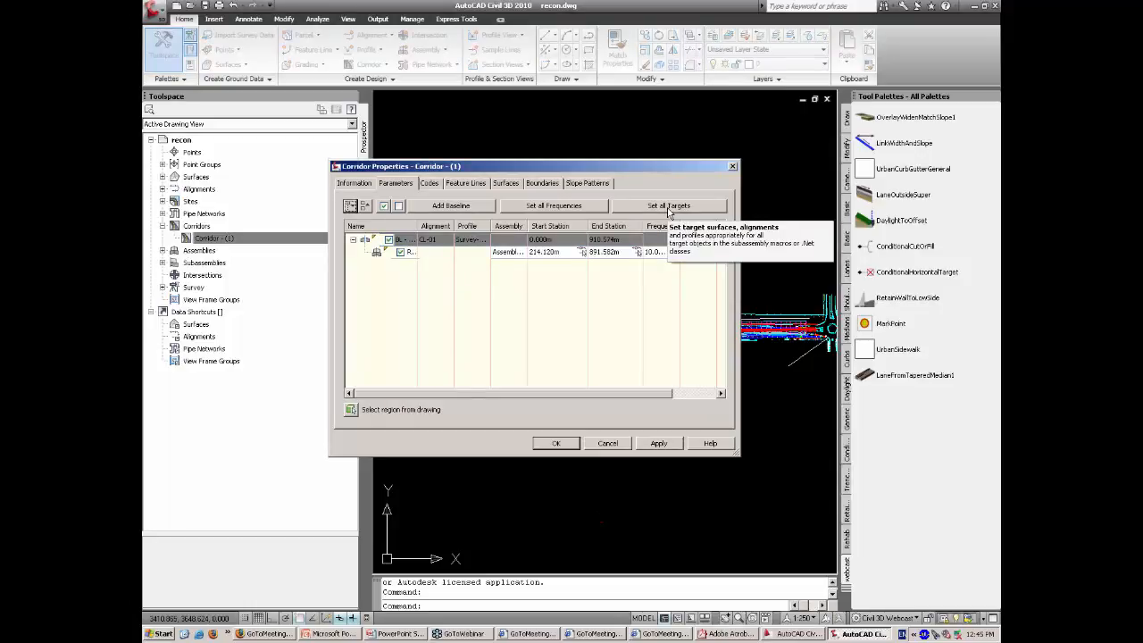
{"action": "left_click", "coordinate": [668, 207]}
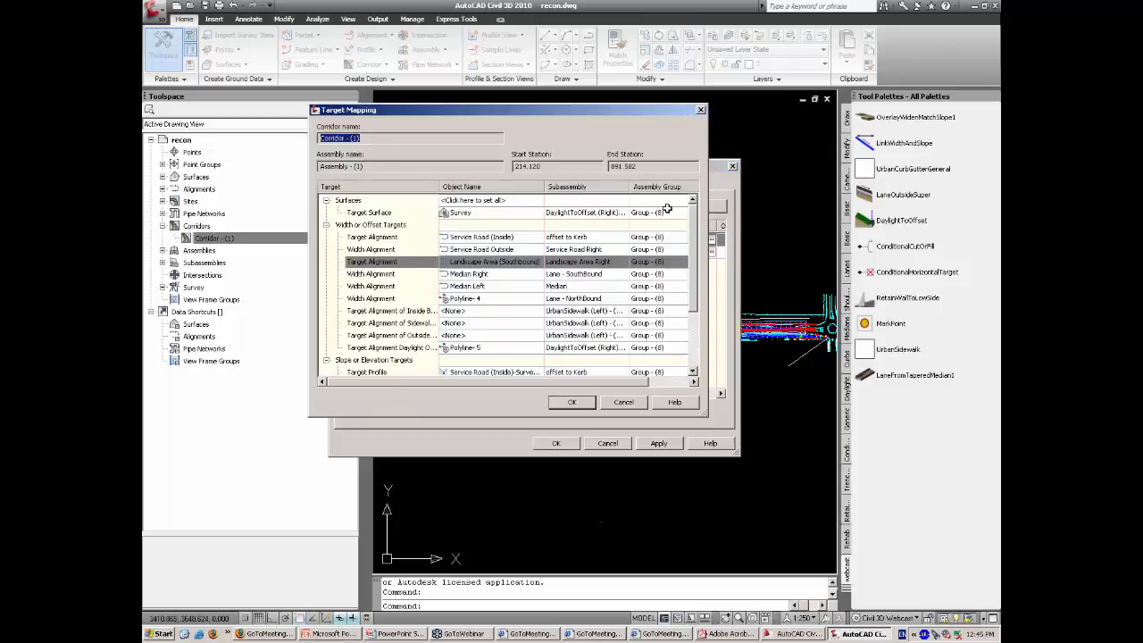
{"action": "left_click_drag", "start_coordinate": [703, 414], "coordinate": [764, 535]}
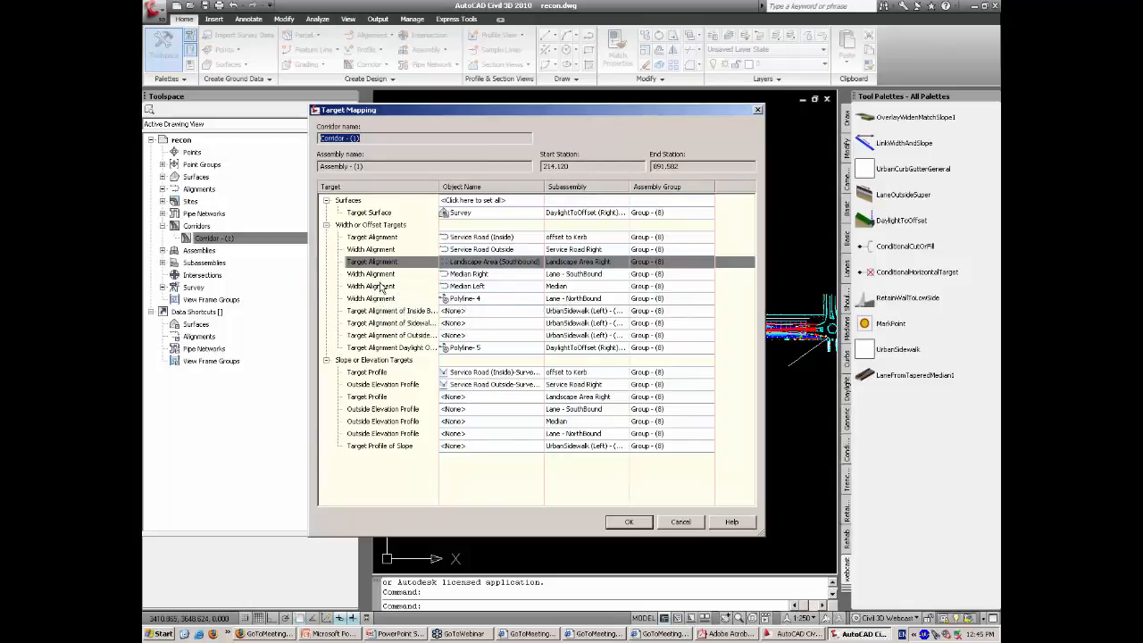
{"action": "left_click", "coordinate": [597, 275]}
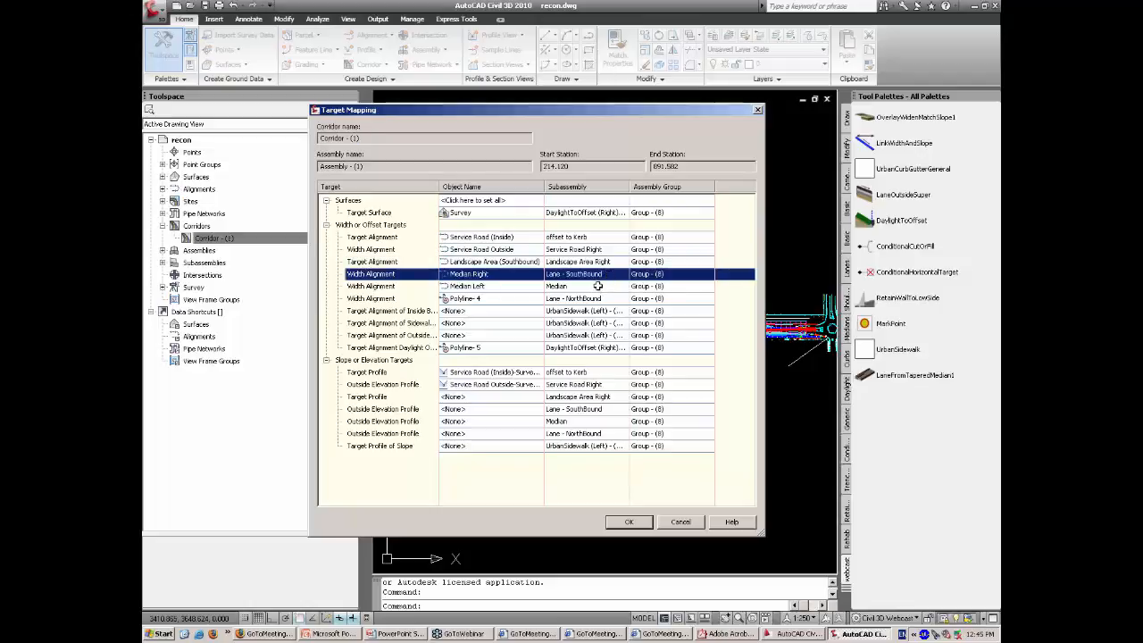
{"action": "left_click", "coordinate": [597, 286]}
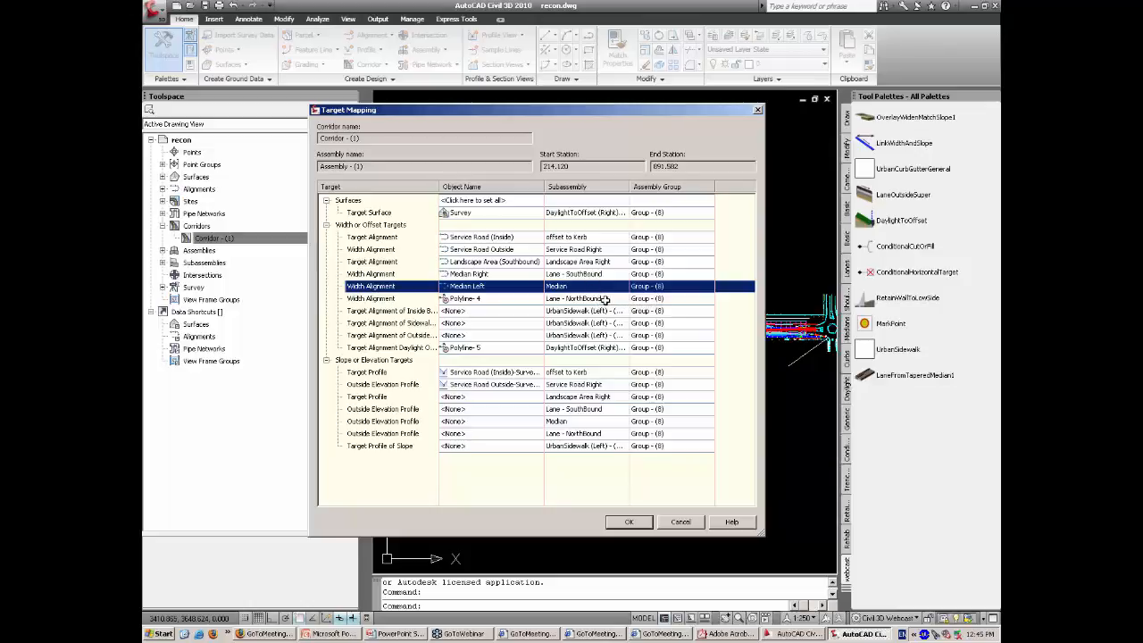
{"action": "left_click", "coordinate": [607, 299]}
{"action": "left_click", "coordinate": [611, 309]}
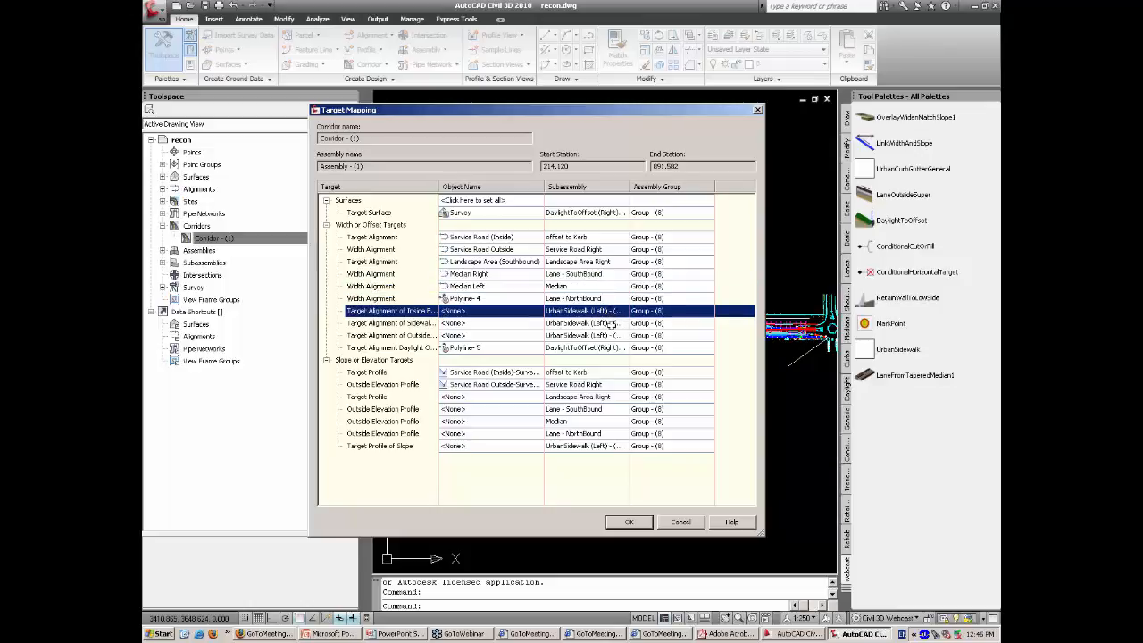
{"action": "left_click", "coordinate": [612, 324]}
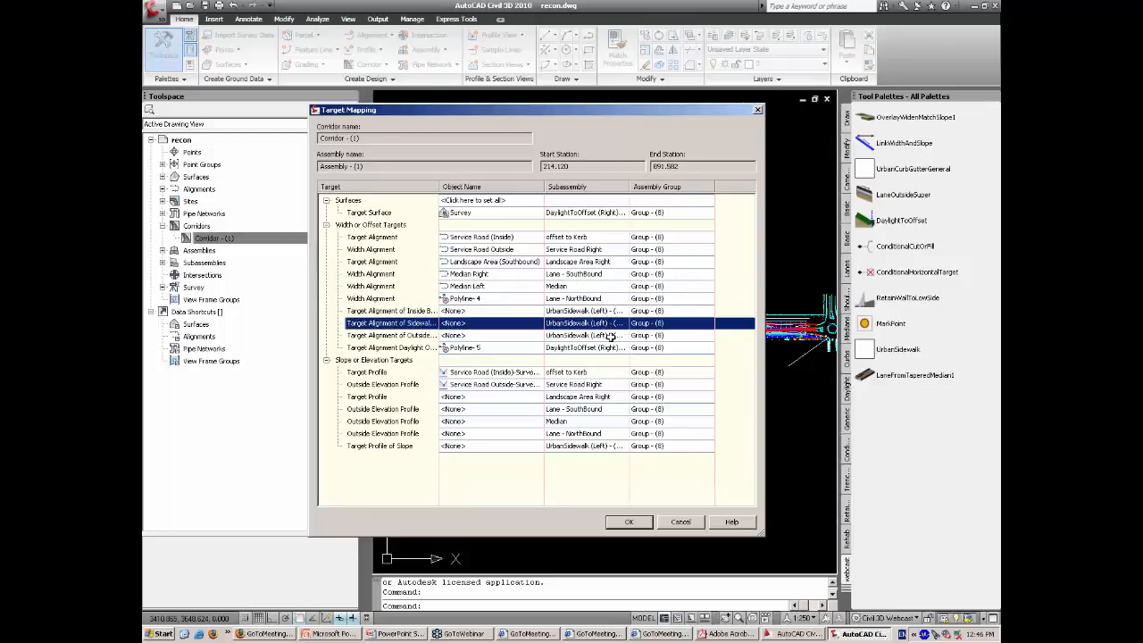
{"action": "left_click", "coordinate": [608, 347]}
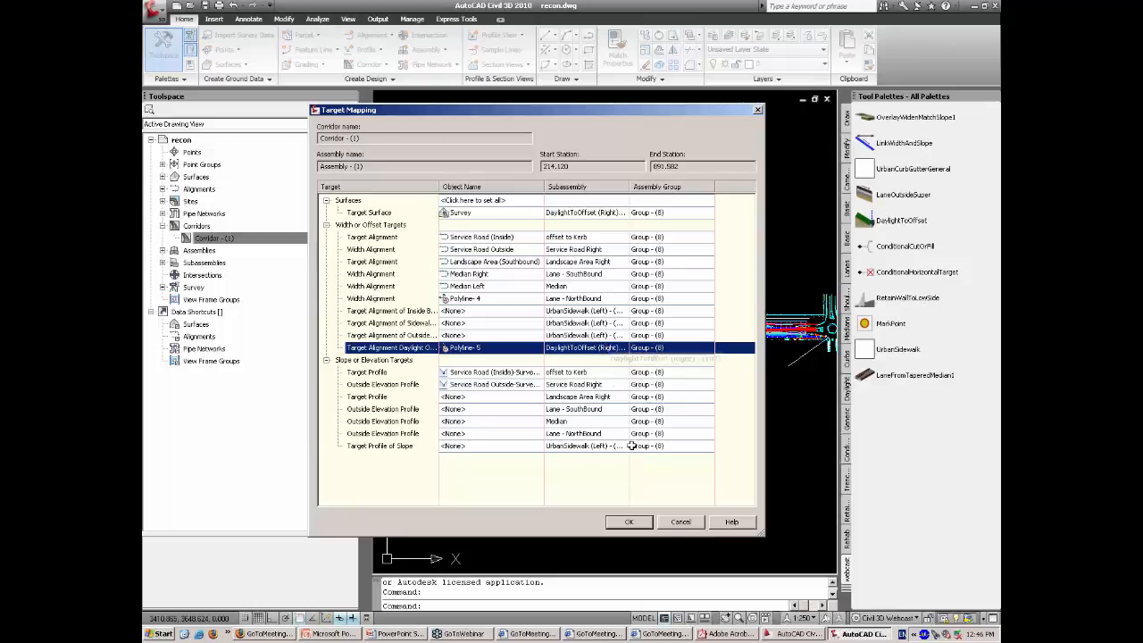
{"action": "left_click", "coordinate": [682, 526]}
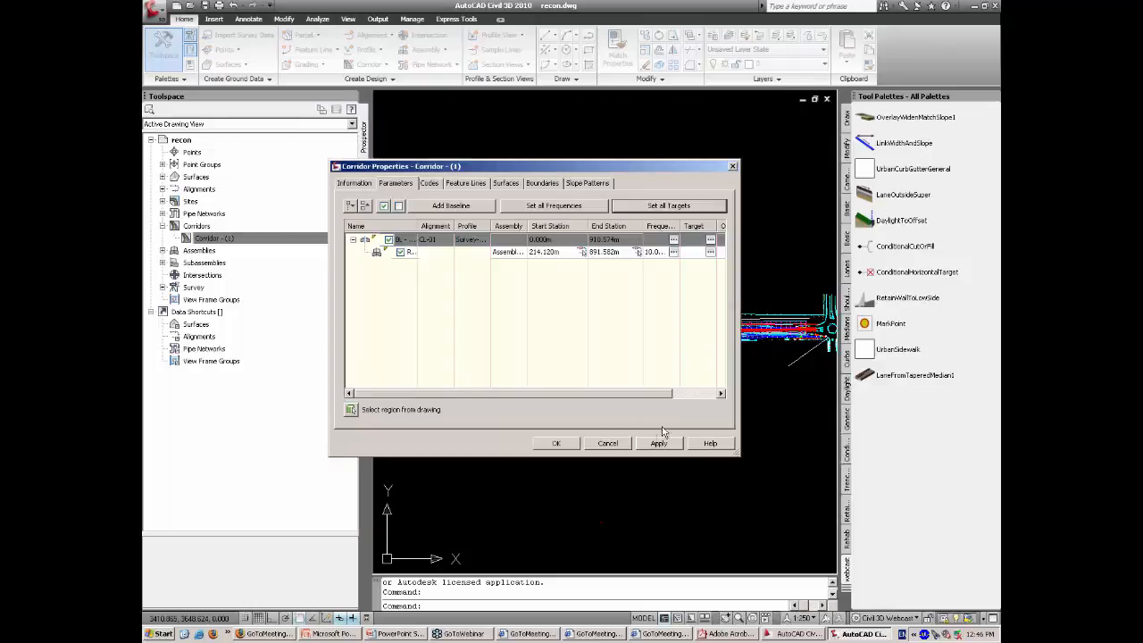
{"action": "left_click", "coordinate": [611, 444]}
Step: Create a sample line group on alignment CL-01 that samples the Survey surface and Corridor - (1)
{"action": "middle_click_drag", "start_coordinate": [648, 302], "coordinate": [574, 343]}
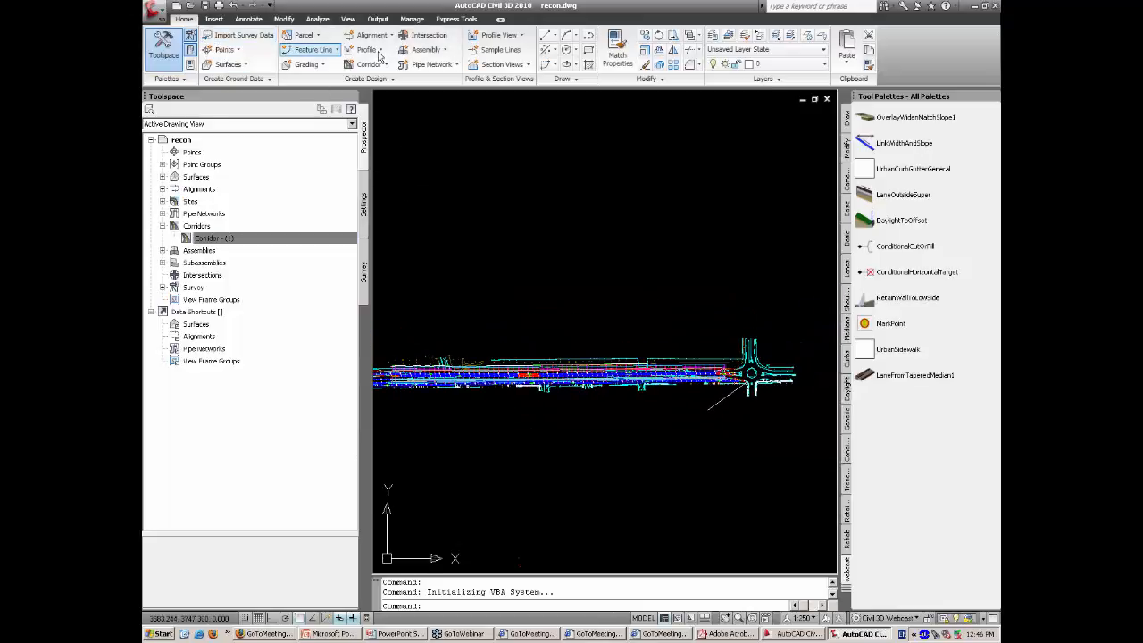
{"action": "left_click", "coordinate": [483, 51]}
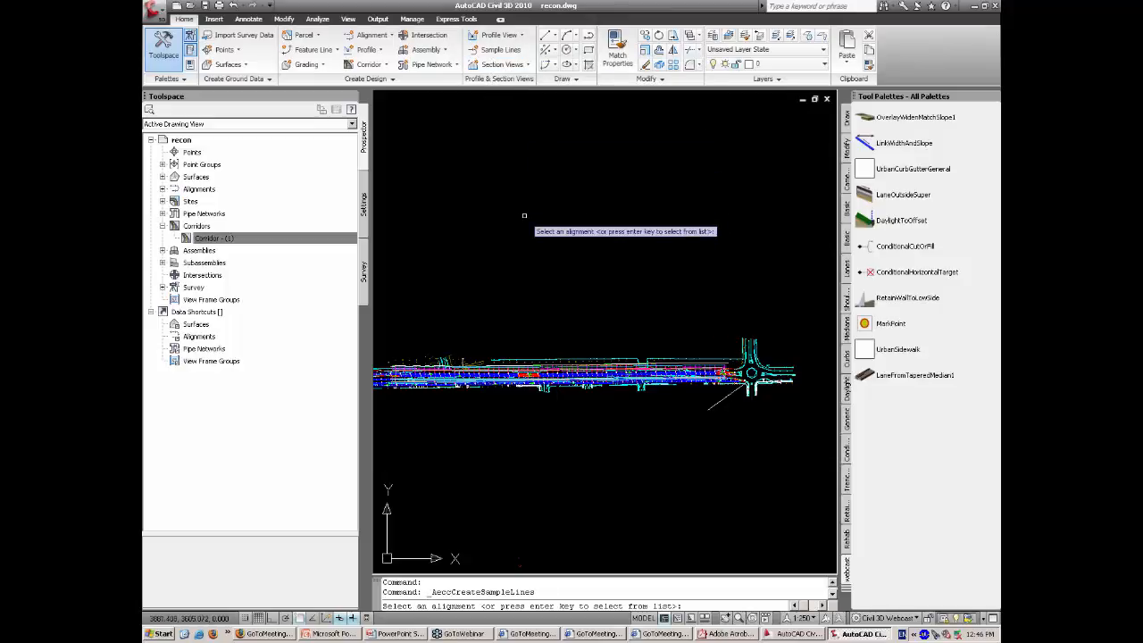
{"action": "key", "text": "Return"}
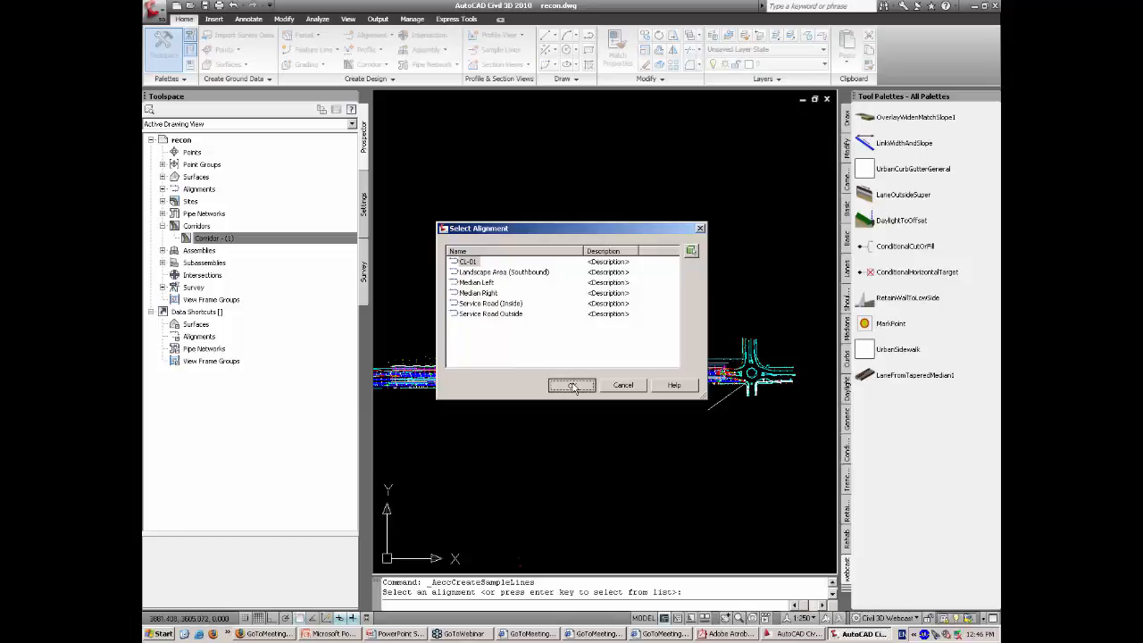
{"action": "left_click", "coordinate": [572, 386]}
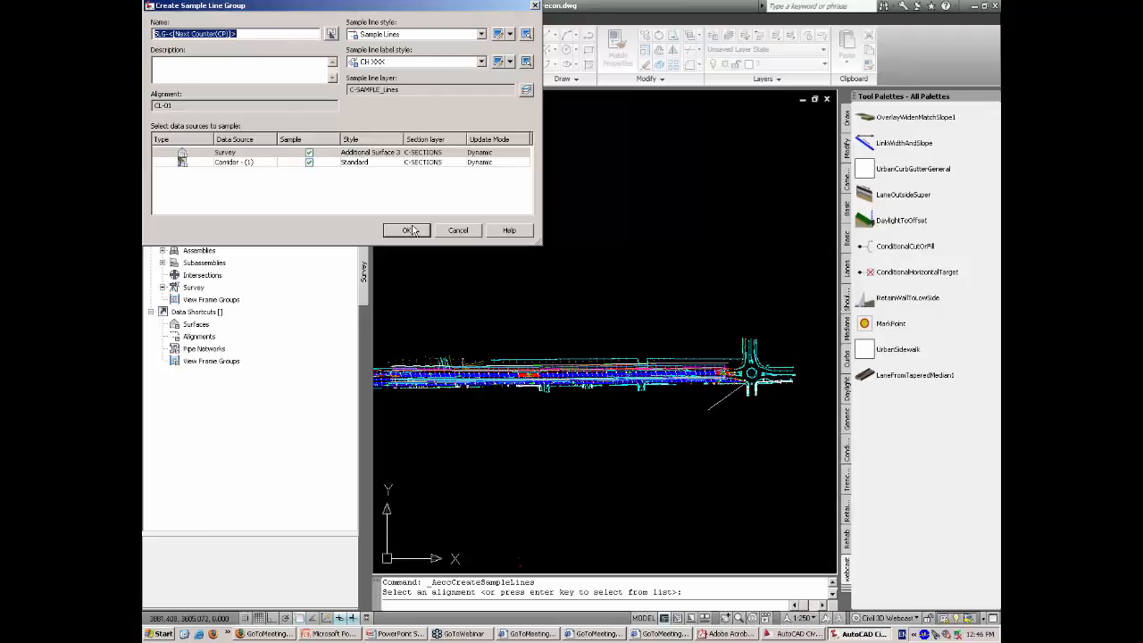
{"action": "left_click", "coordinate": [407, 231]}
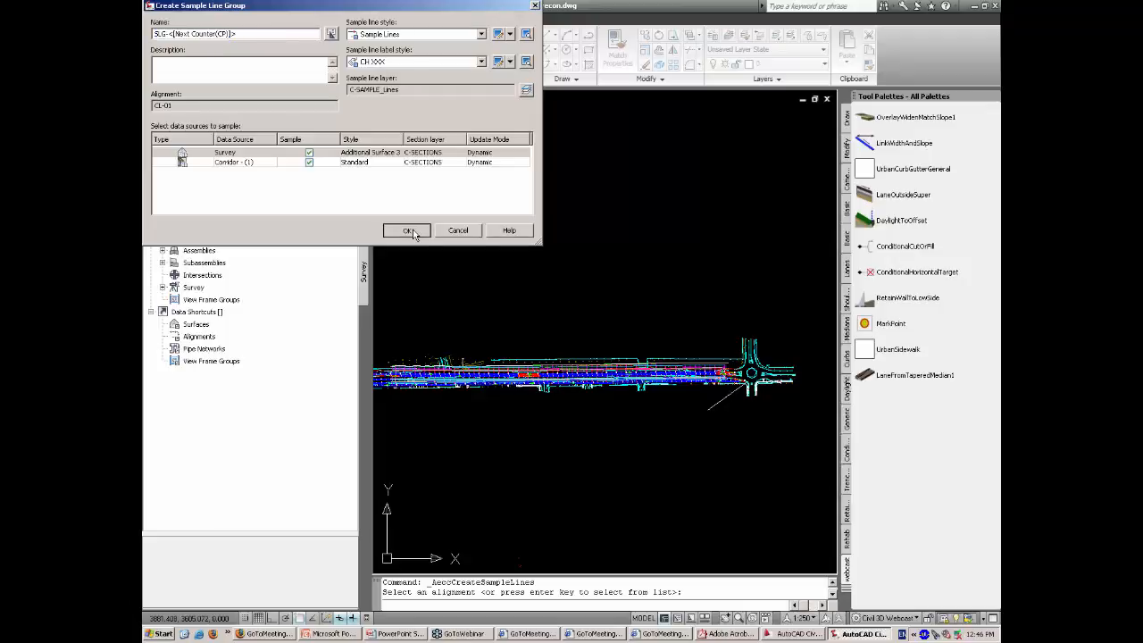
Step: Place one sample line across CL-01 at about station 480.6 m, picking its left and right swath widths in the drawing
{"action": "left_click", "coordinate": [524, 319]}
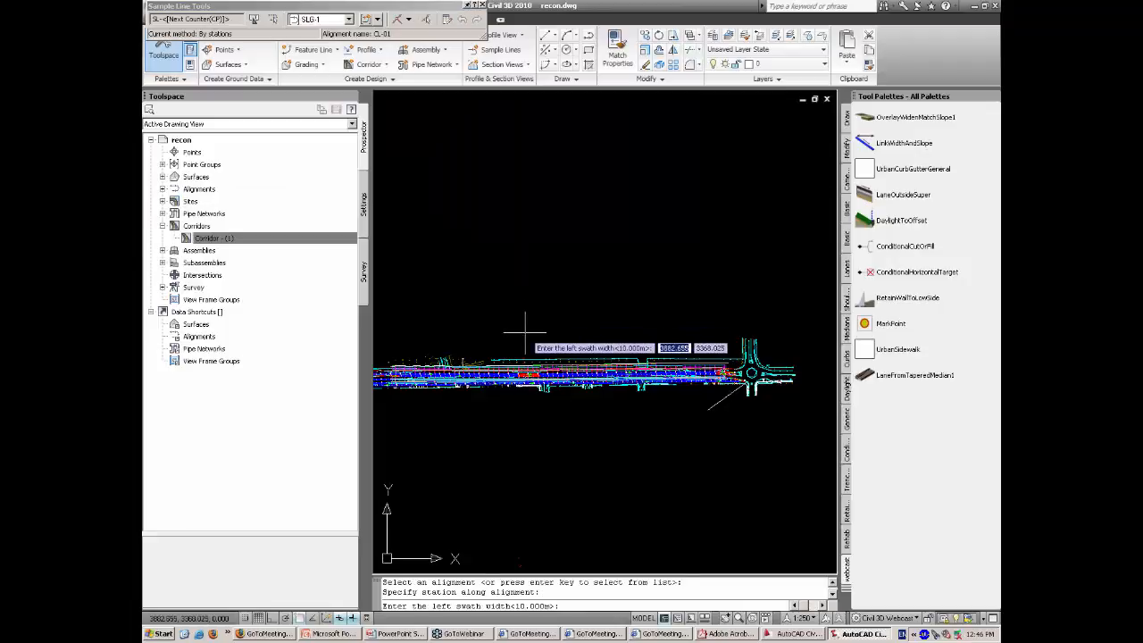
{"action": "left_click", "coordinate": [524, 323]}
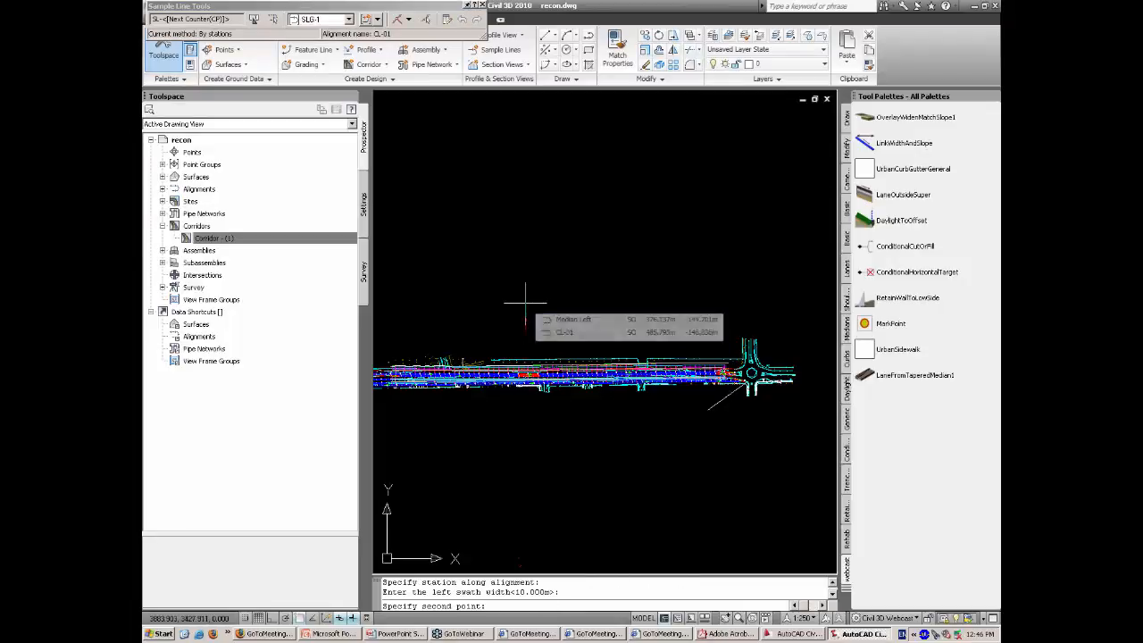
{"action": "left_click", "coordinate": [525, 304]}
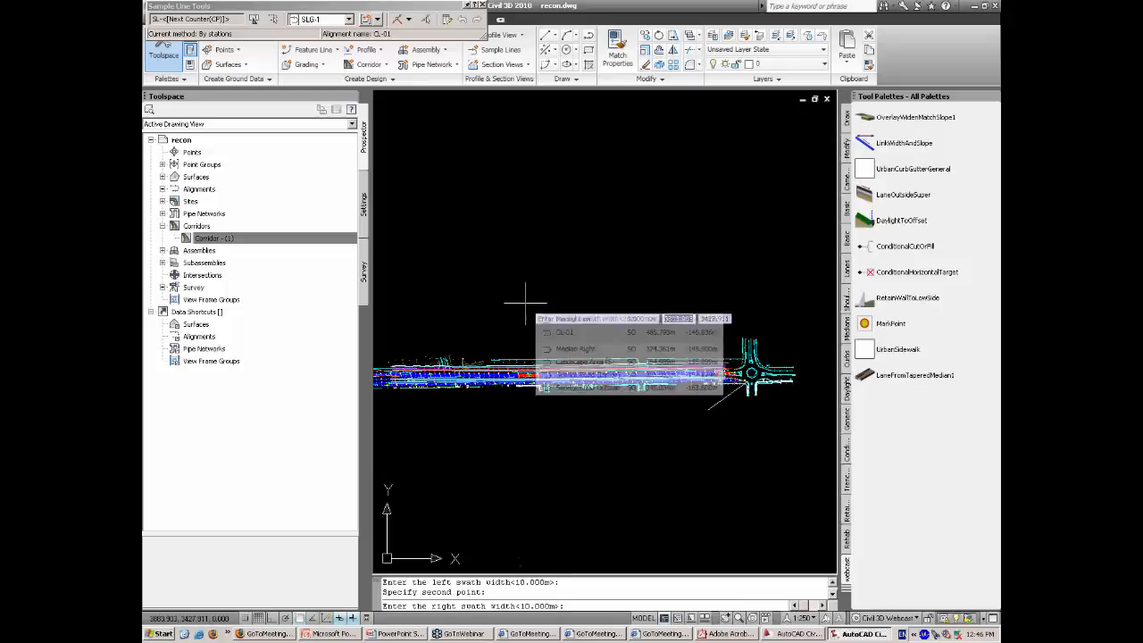
{"action": "left_click", "coordinate": [532, 305]}
{"action": "left_click", "coordinate": [532, 344]}
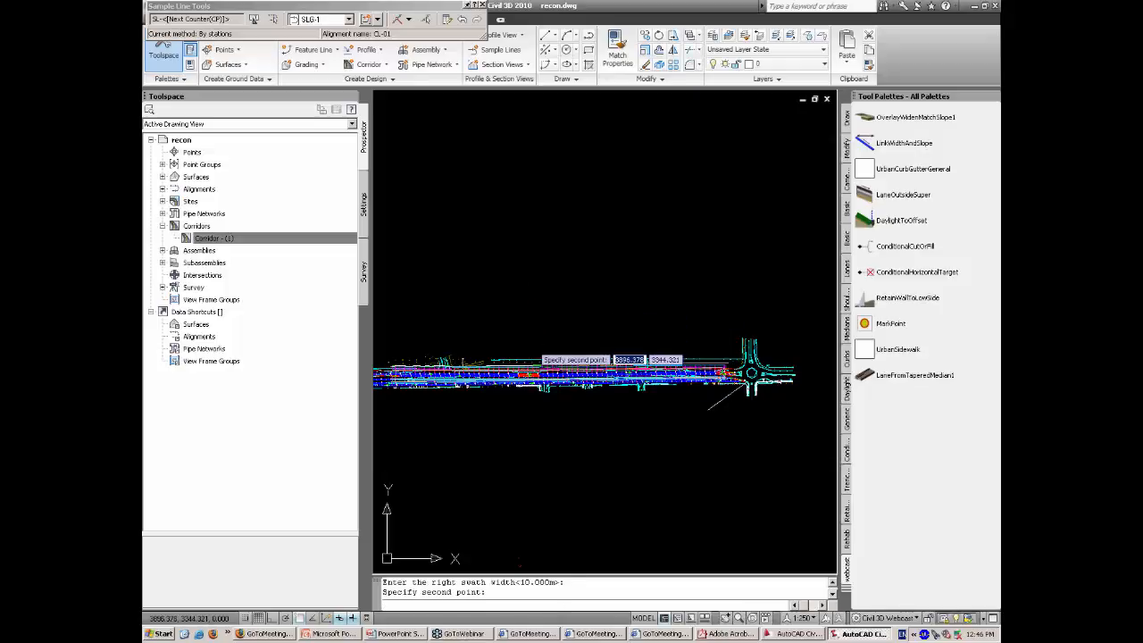
{"action": "left_click", "coordinate": [523, 378]}
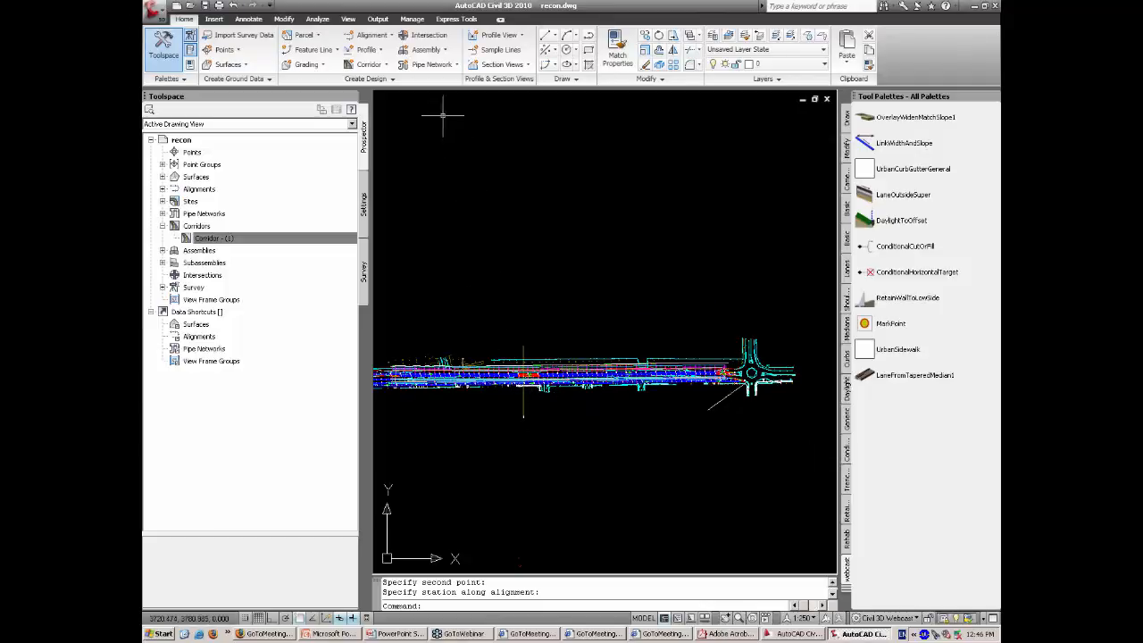
Step: Create a section view of sample line SL-1 on CL-01 with the ANZ_Urban Road style, placing it above the road plan
{"action": "left_click", "coordinate": [503, 65]}
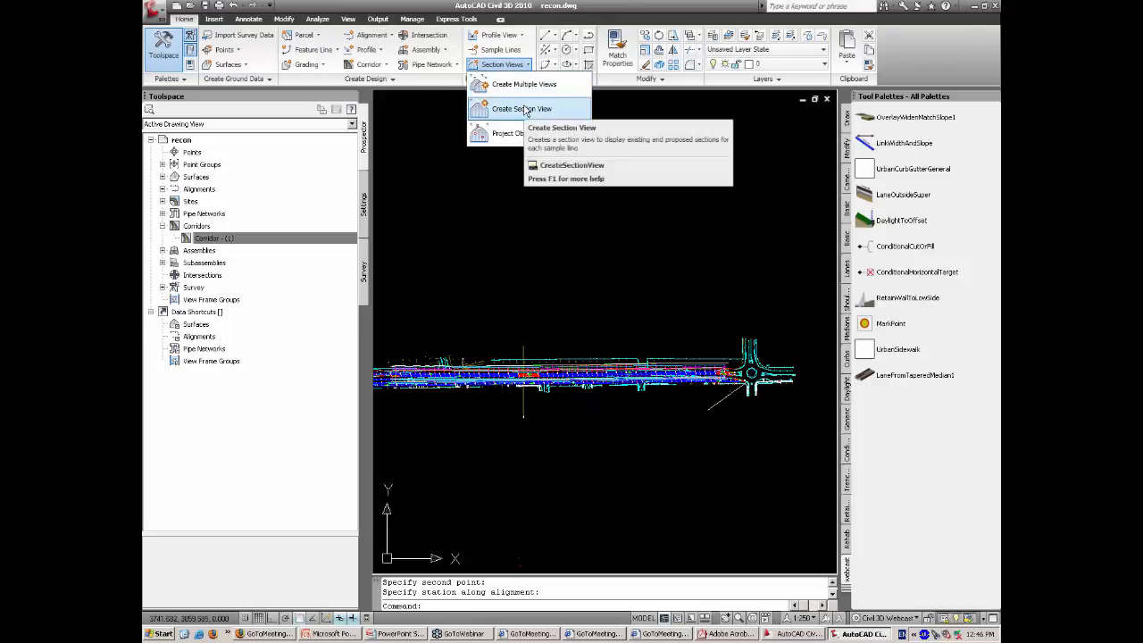
{"action": "left_click", "coordinate": [525, 110]}
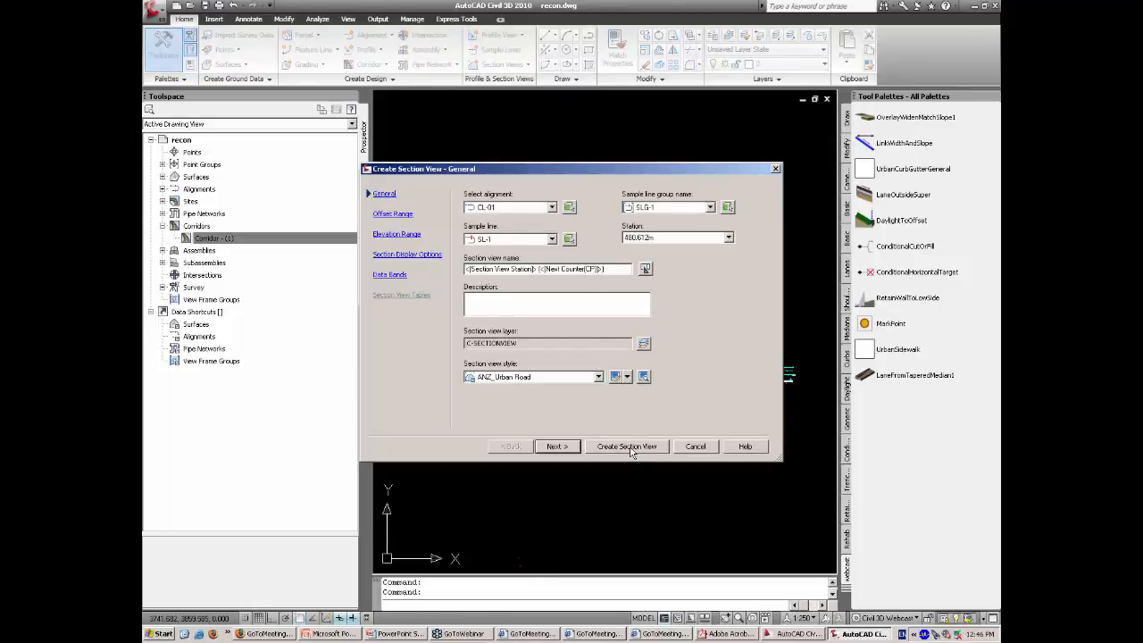
{"action": "left_click", "coordinate": [629, 446]}
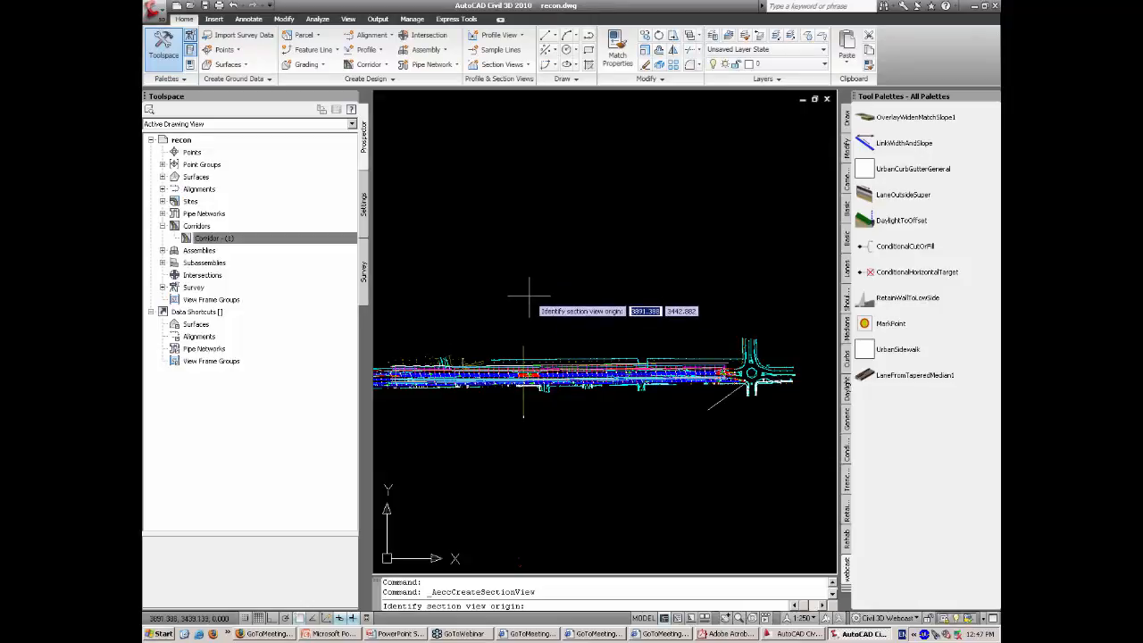
{"action": "left_click", "coordinate": [528, 298]}
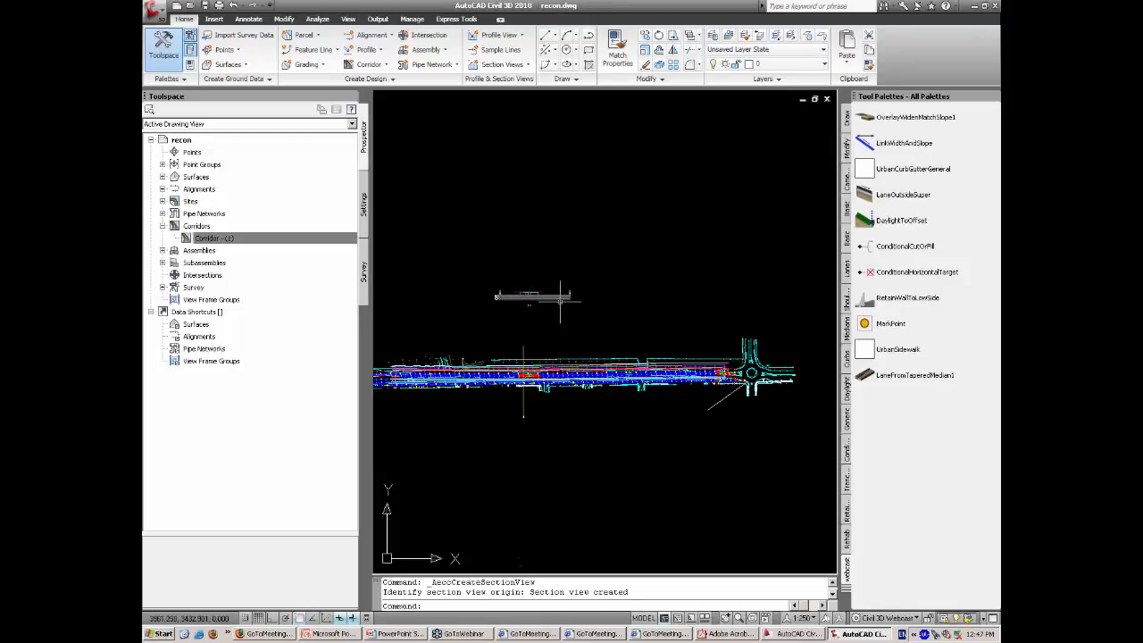
{"action": "scroll", "coordinate": [528, 298], "scroll_direction": "up", "scroll_amount": 6}
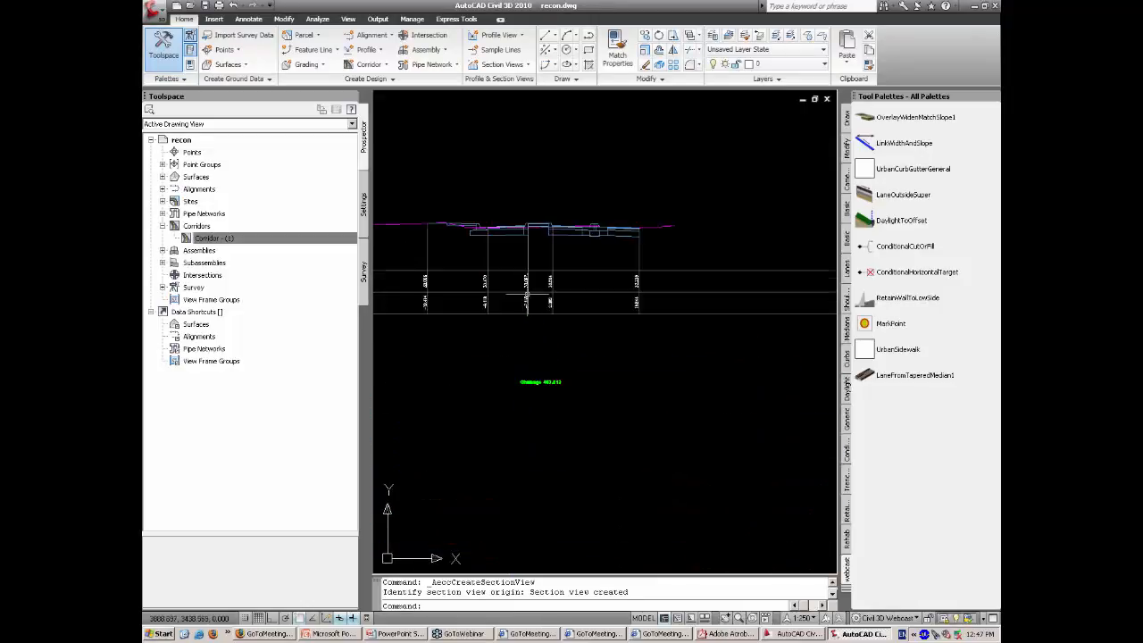
{"action": "scroll", "coordinate": [527, 296], "scroll_direction": "up", "scroll_amount": 2}
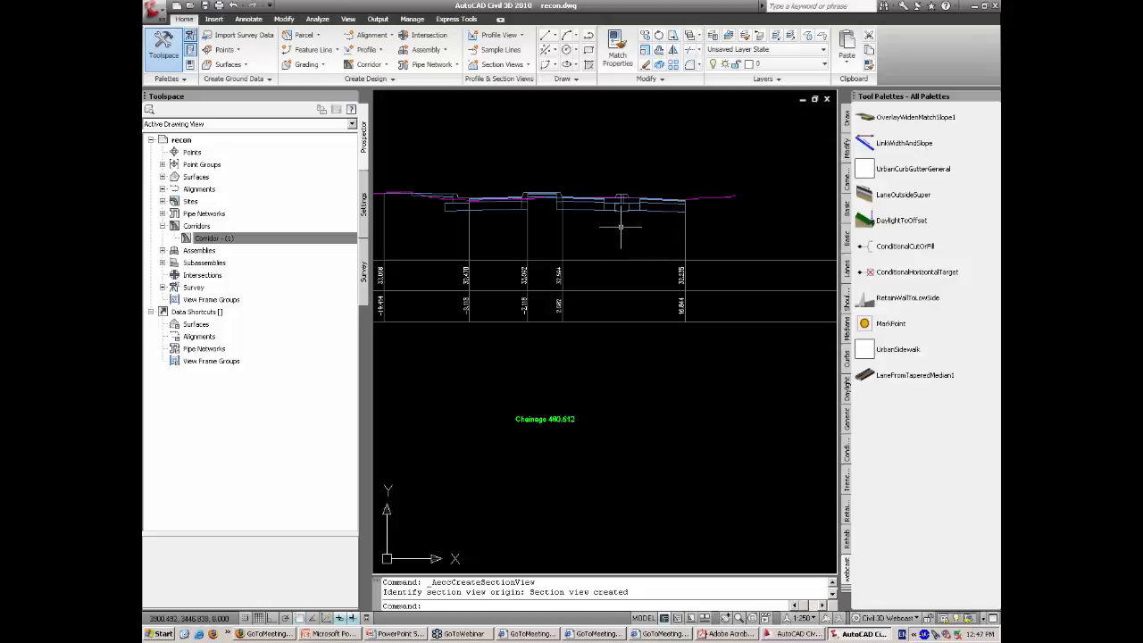
{"action": "middle_click_drag", "start_coordinate": [594, 234], "coordinate": [630, 204]}
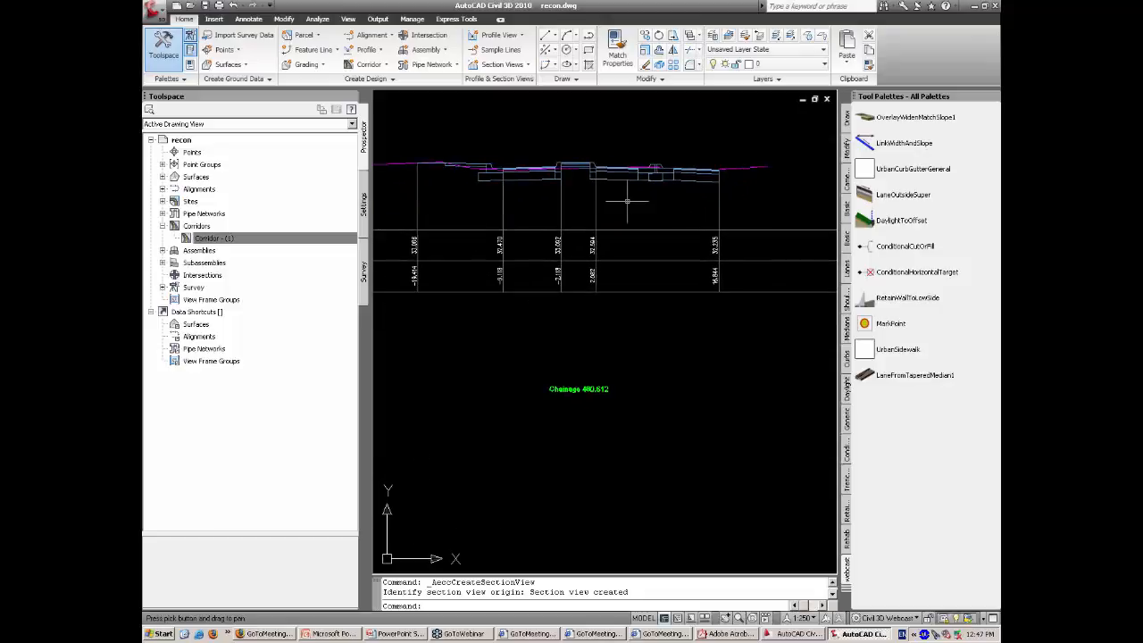
Step: Split the drawing area into two horizontal viewports, framing the section view in the upper one and the sample line's road plan in the lower
{"action": "left_click", "coordinate": [349, 20]}
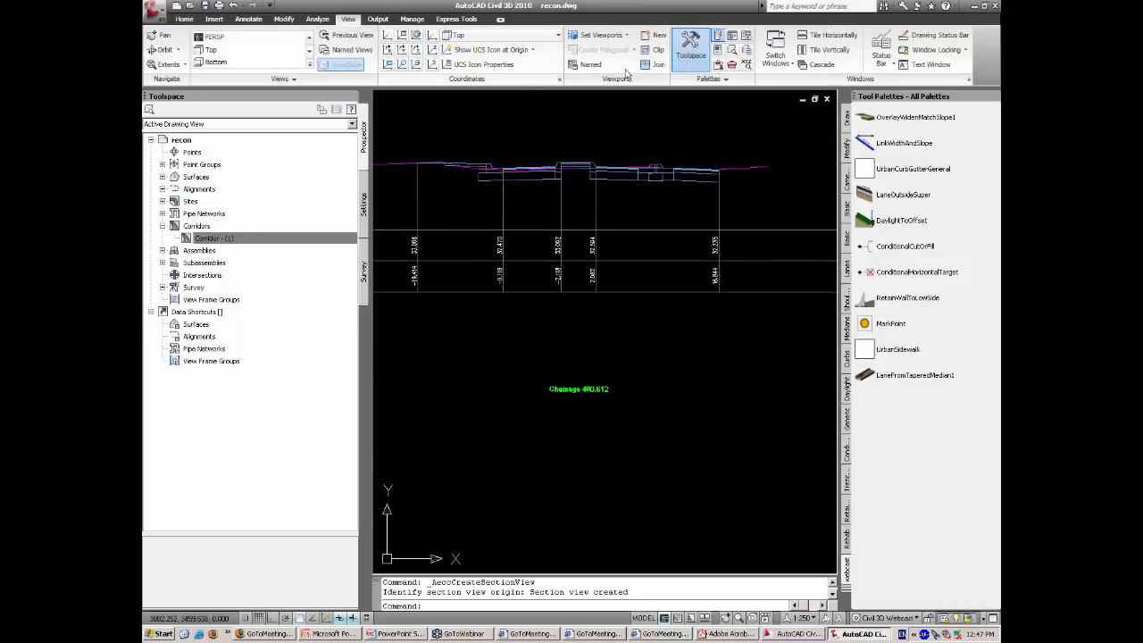
{"action": "left_click", "coordinate": [627, 35]}
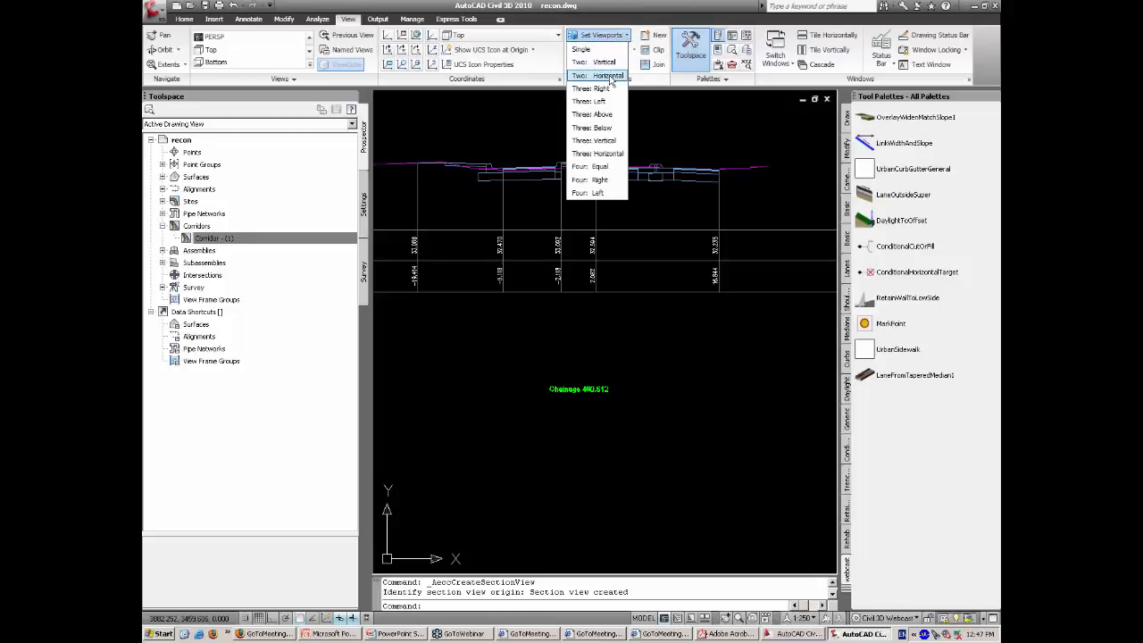
{"action": "left_click", "coordinate": [607, 75]}
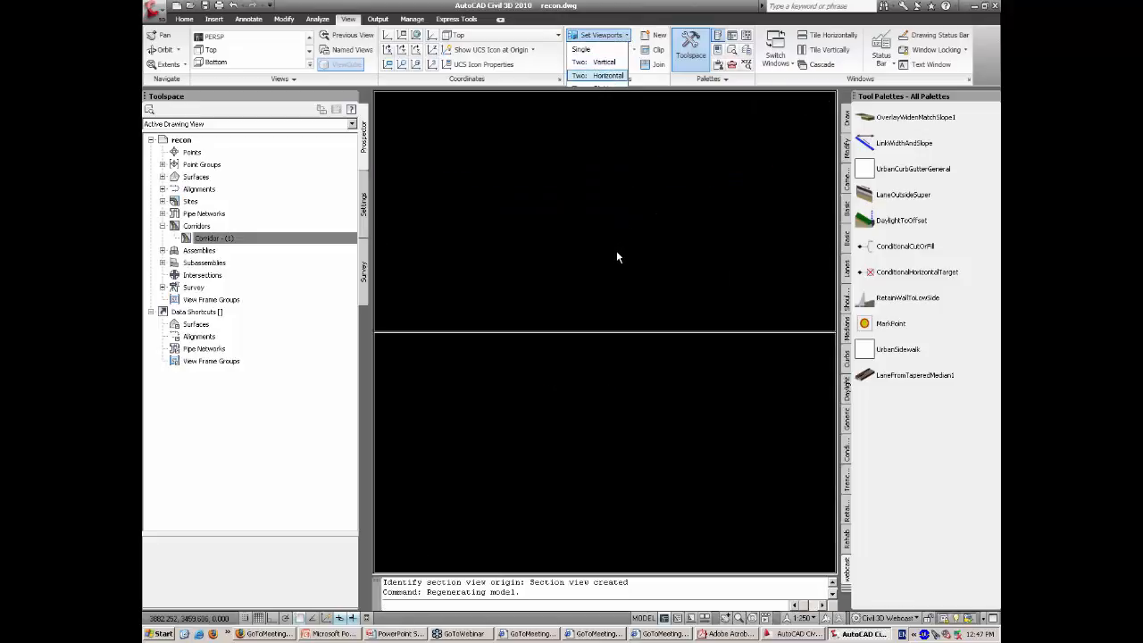
{"action": "middle_click_drag", "start_coordinate": [544, 233], "coordinate": [656, 248]}
{"action": "left_click", "coordinate": [668, 371]}
{"action": "scroll", "coordinate": [672, 369], "scroll_direction": "down", "scroll_amount": 8}
{"action": "scroll", "coordinate": [644, 481], "scroll_direction": "up", "scroll_amount": 2}
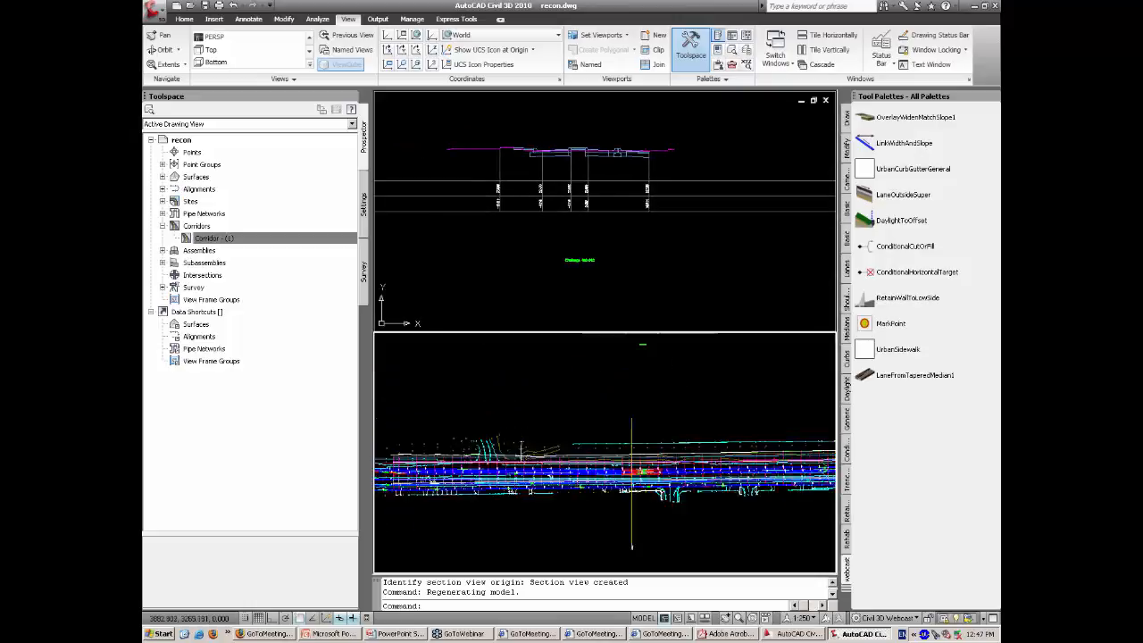
{"action": "scroll", "coordinate": [661, 500], "scroll_direction": "up", "scroll_amount": 2}
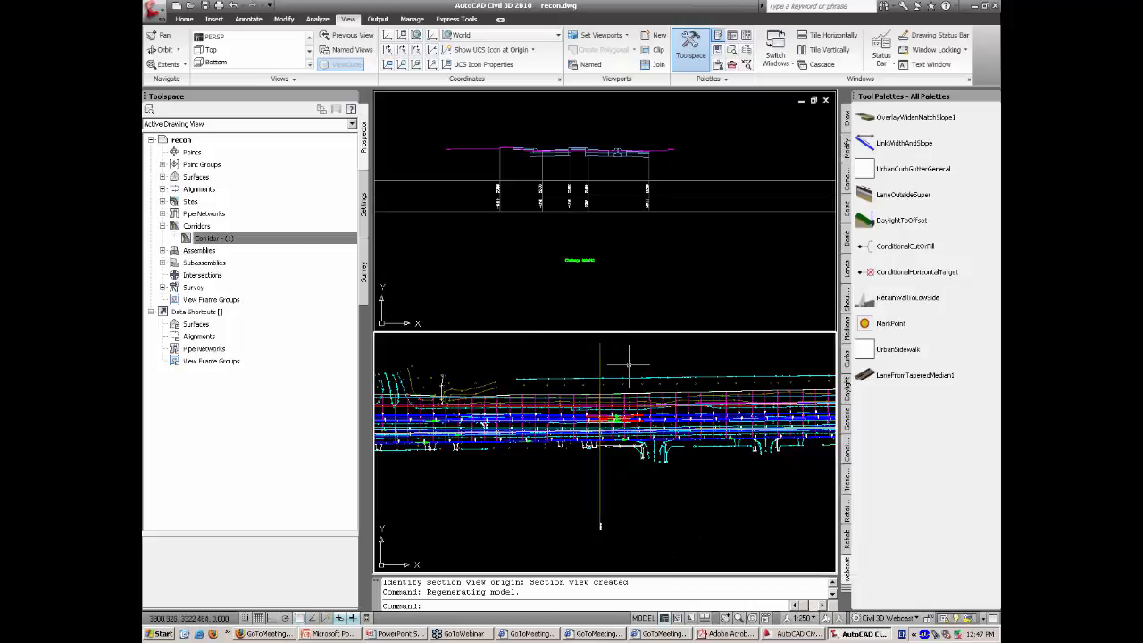
{"action": "mouse_move", "coordinate": [629, 364]}
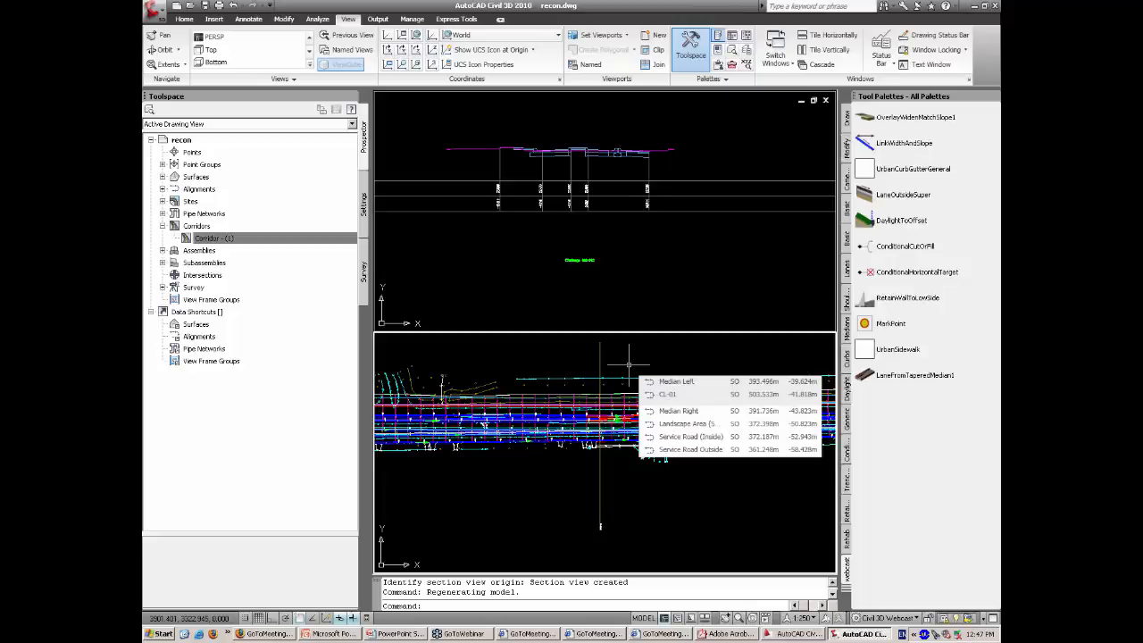
Step: Shorten sample line SL-1 at both ends so that it extends just past the outer edges of the road
{"action": "left_click", "coordinate": [601, 366]}
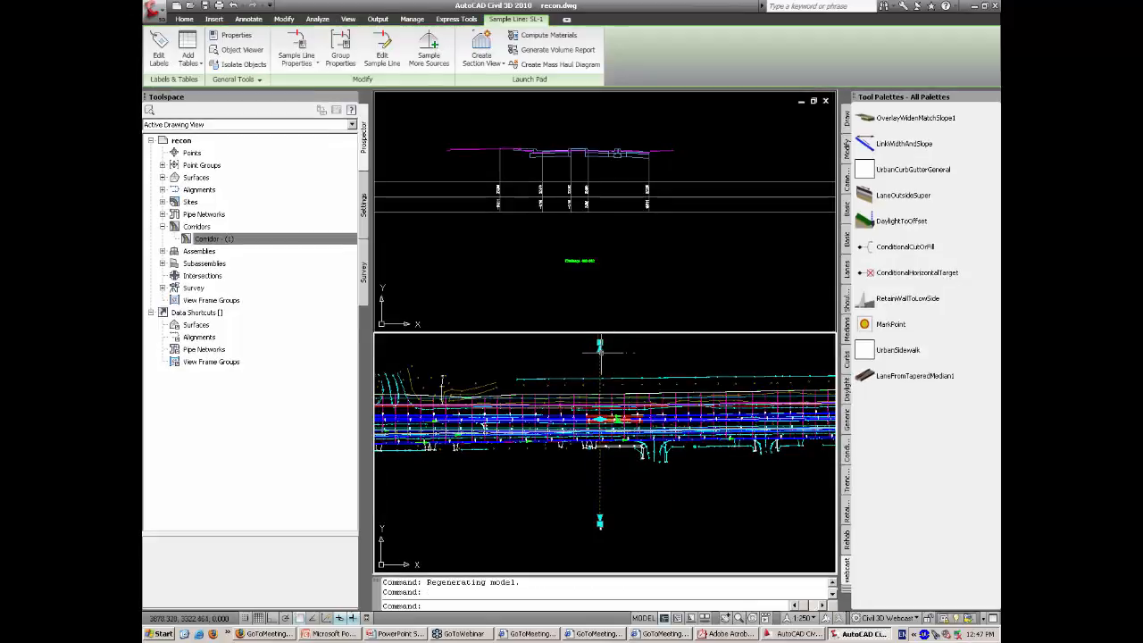
{"action": "left_click", "coordinate": [600, 344]}
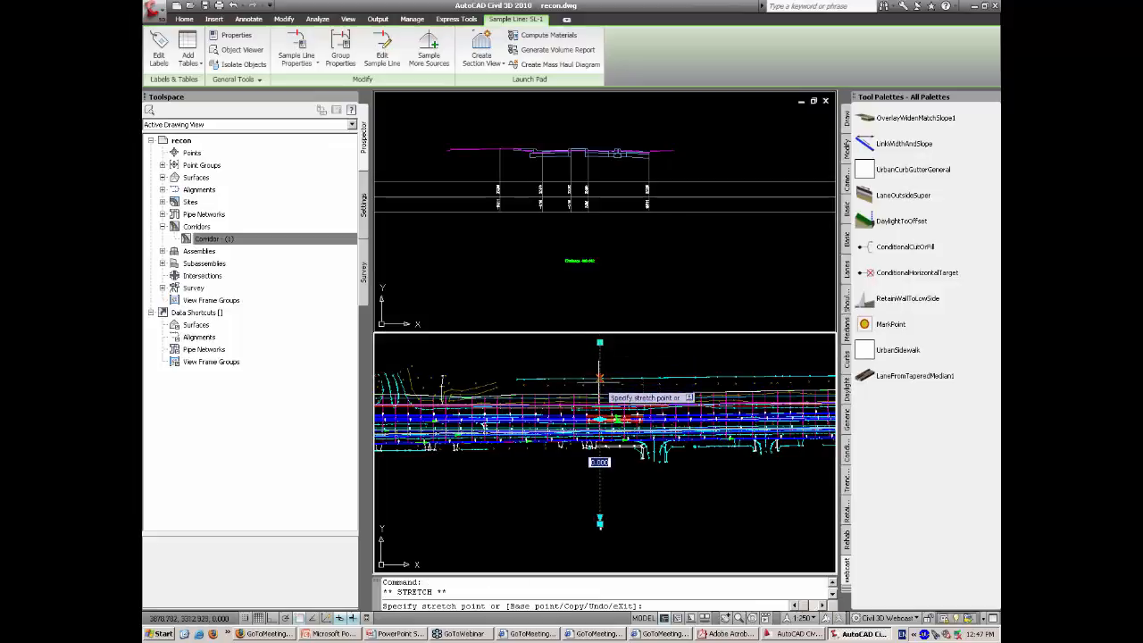
{"action": "left_click", "coordinate": [601, 391]}
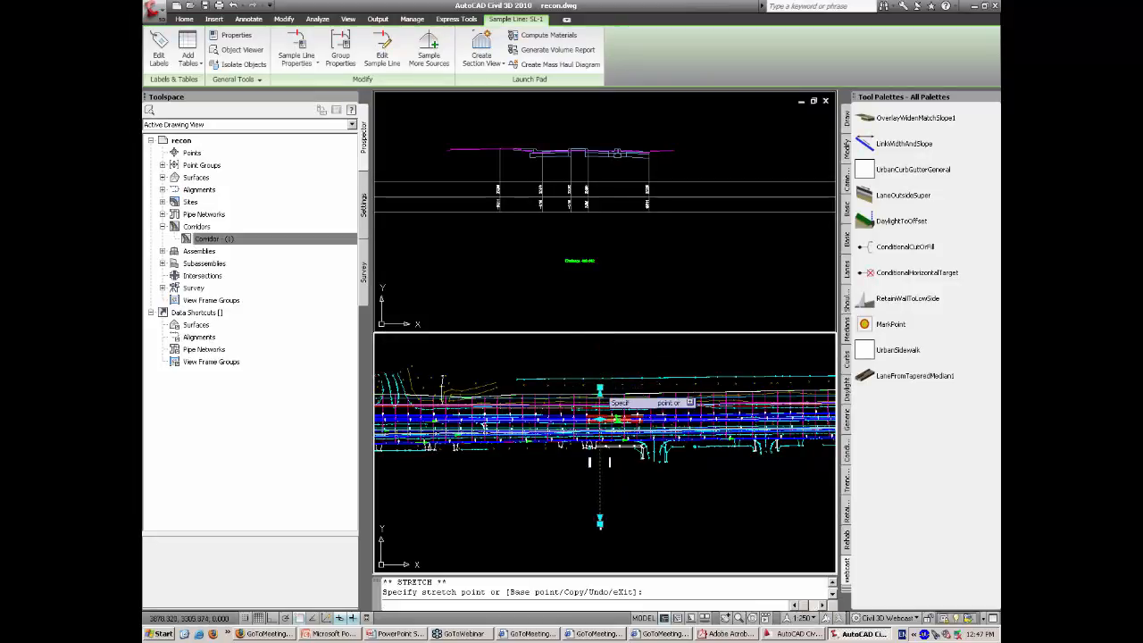
{"action": "left_click", "coordinate": [600, 525]}
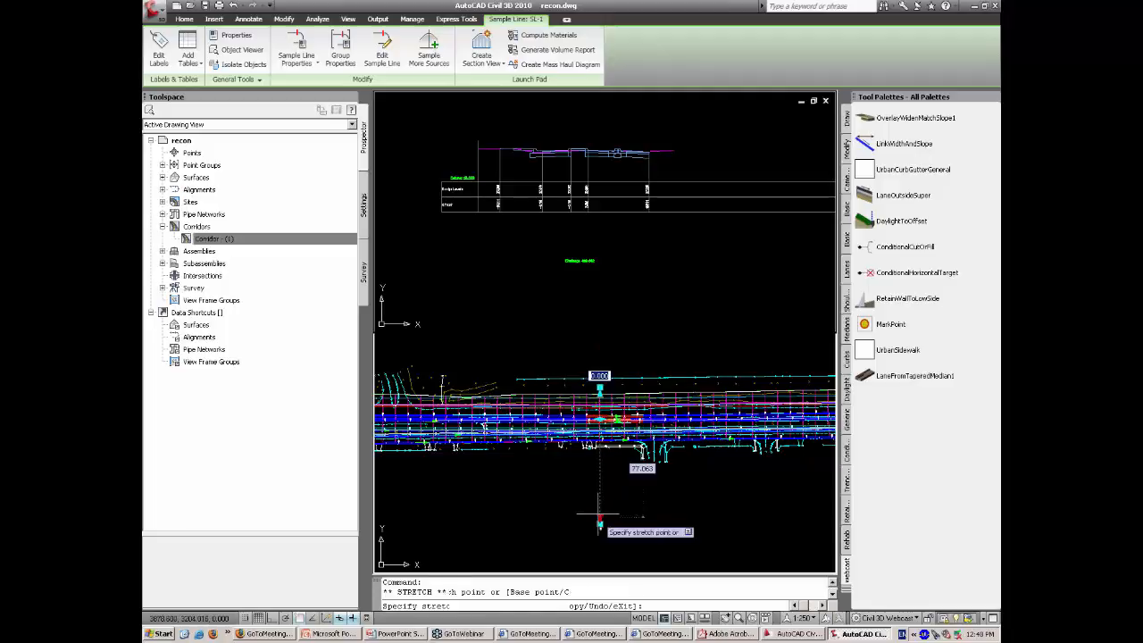
{"action": "key", "text": "Escape"}
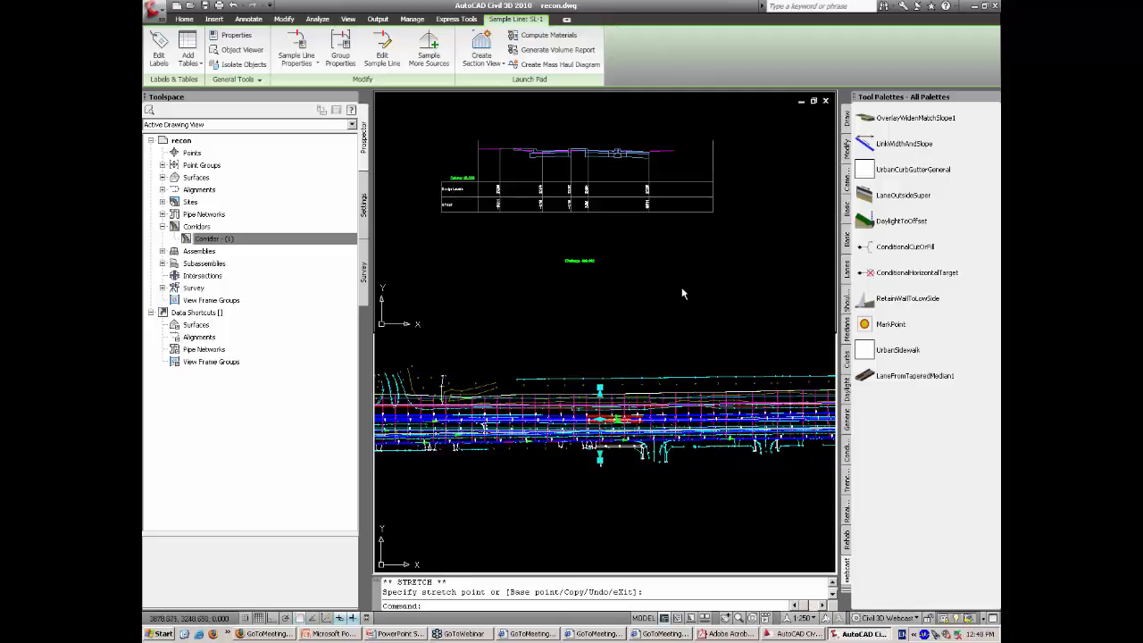
{"action": "left_click", "coordinate": [652, 227]}
{"action": "left_click", "coordinate": [641, 483]}
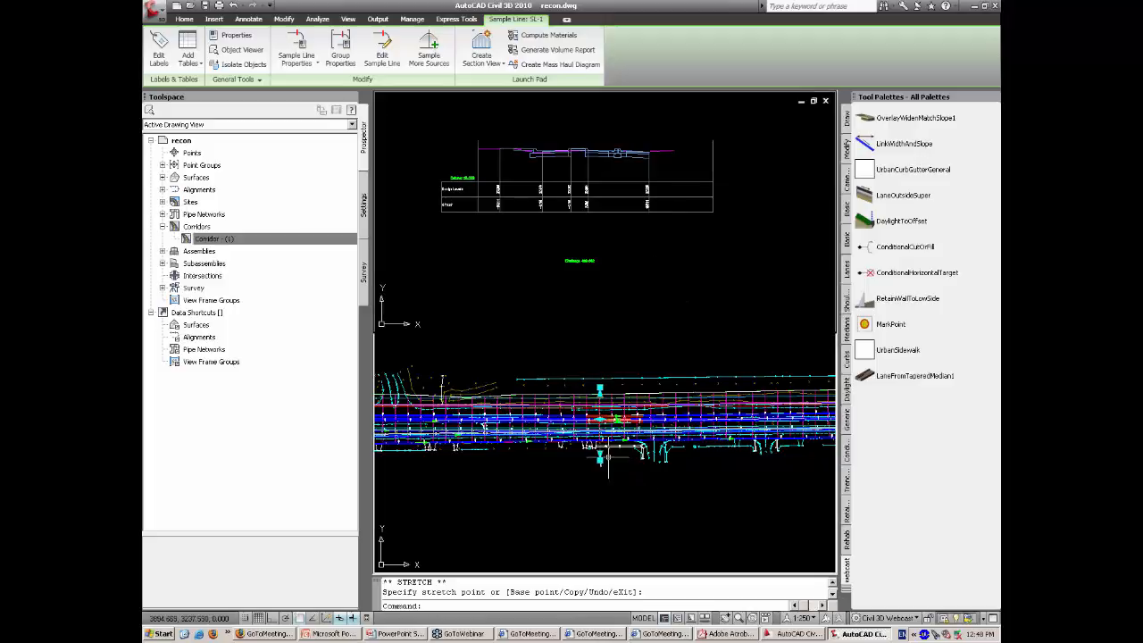
Step: Slide the sample line along CL-01 to a station west of the red corridor area, and in two moves east to the far driveways
{"action": "left_click", "coordinate": [601, 419]}
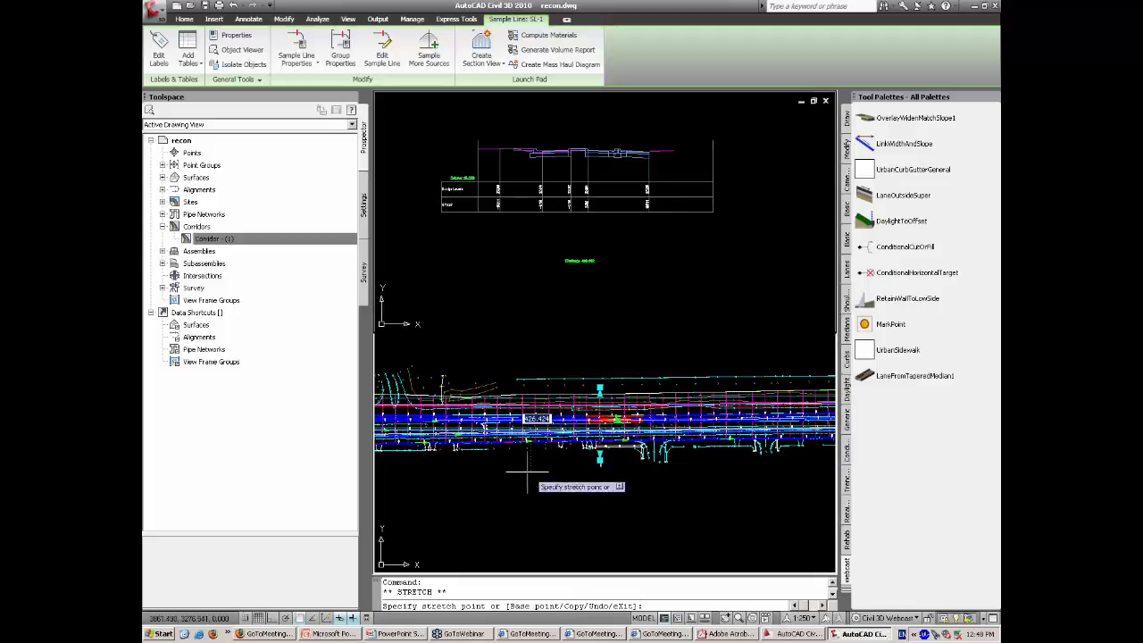
{"action": "left_click", "coordinate": [492, 483]}
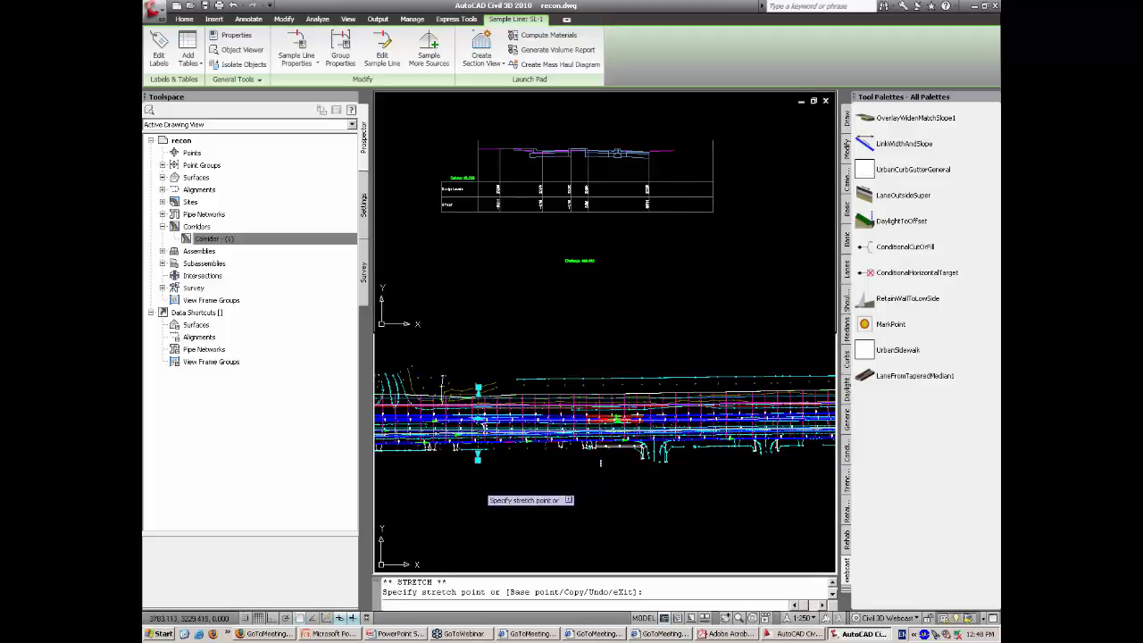
{"action": "left_click", "coordinate": [477, 484]}
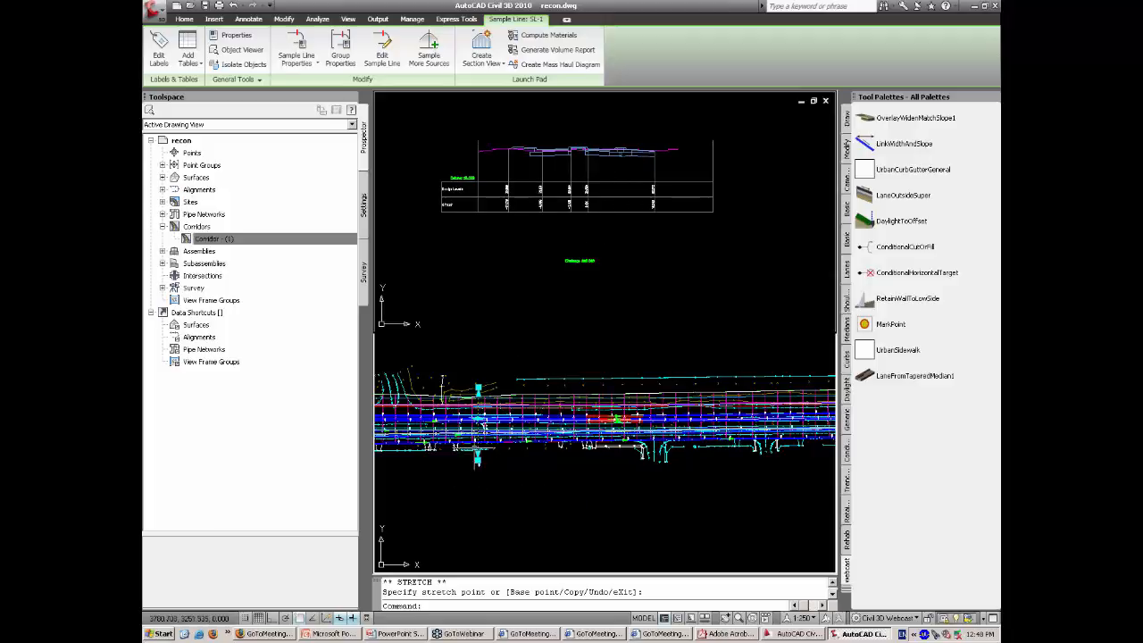
{"action": "left_click", "coordinate": [477, 418]}
{"action": "left_click", "coordinate": [711, 419]}
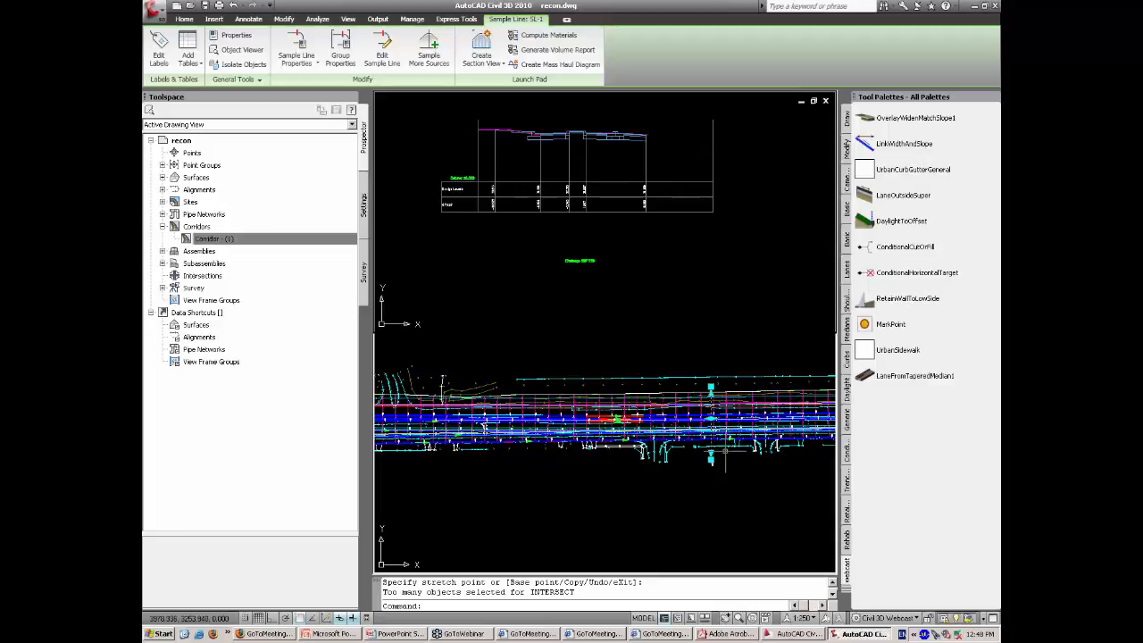
{"action": "left_click", "coordinate": [711, 419]}
{"action": "left_click", "coordinate": [787, 419]}
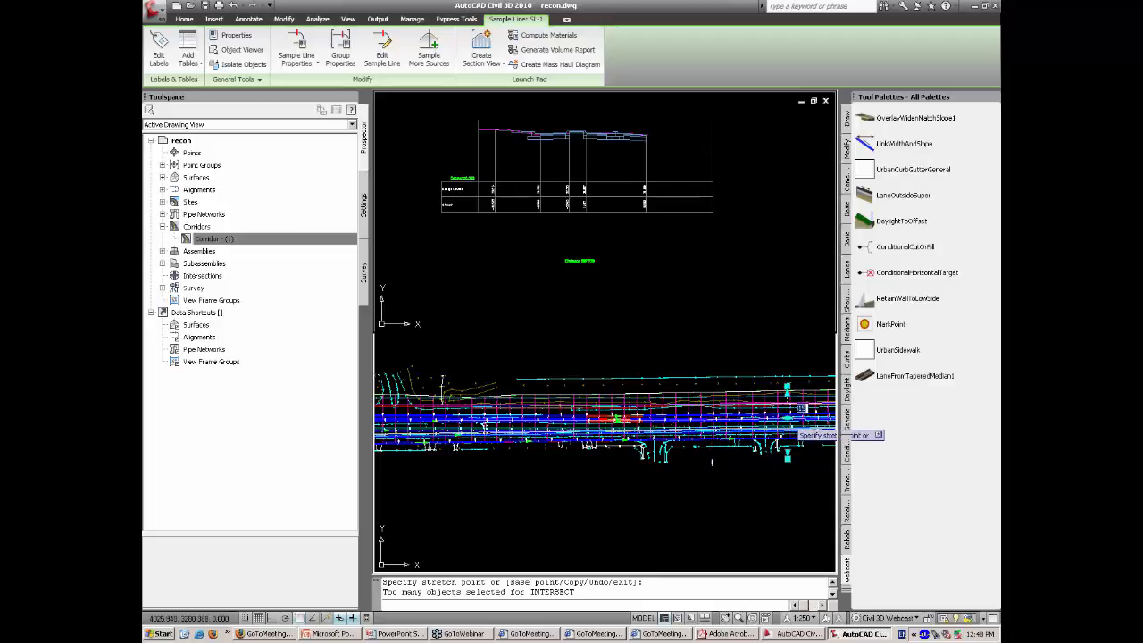
{"action": "key", "text": "Escape"}
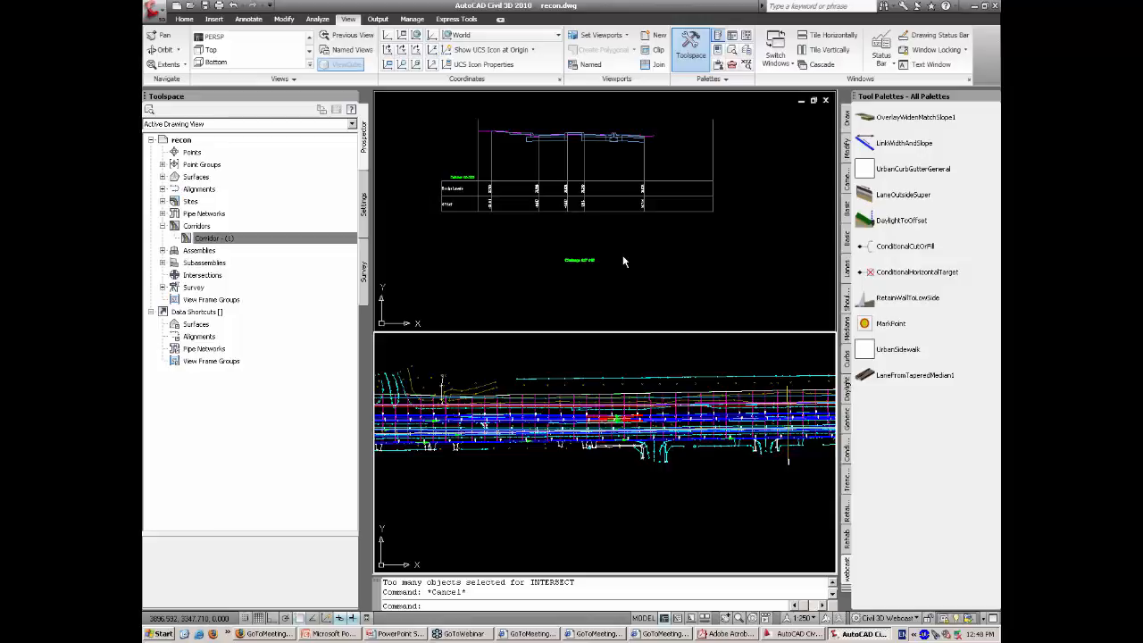
Step: Examine the section view at the sample line's current station up close, and switch to the PowerPoint slide show
{"action": "left_click", "coordinate": [616, 252]}
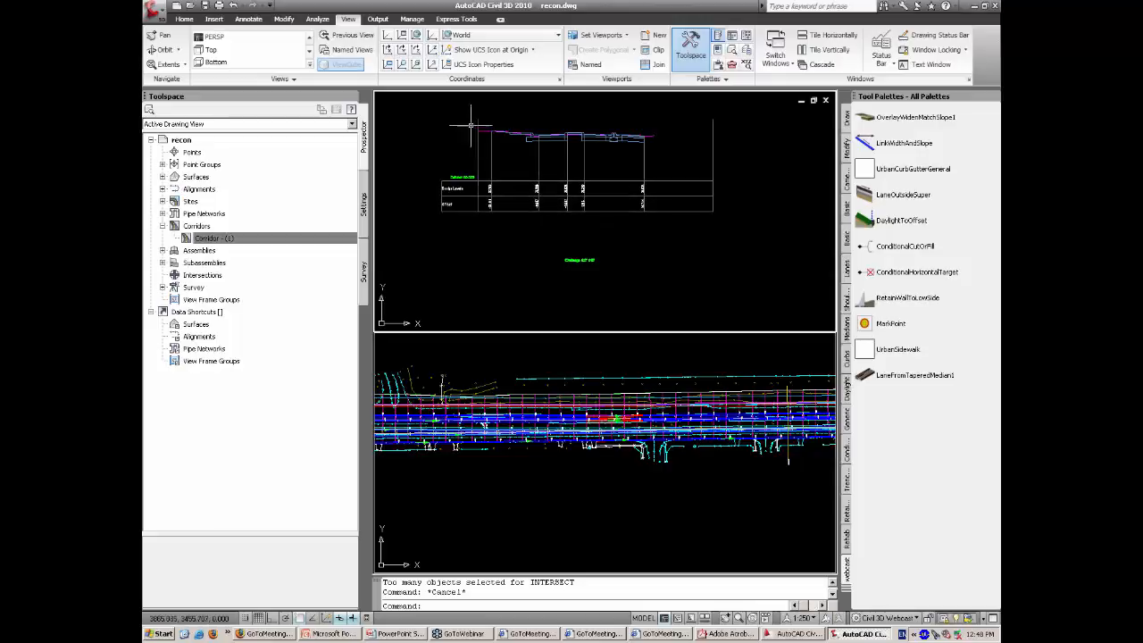
{"action": "scroll", "coordinate": [488, 130], "scroll_direction": "up", "scroll_amount": 1}
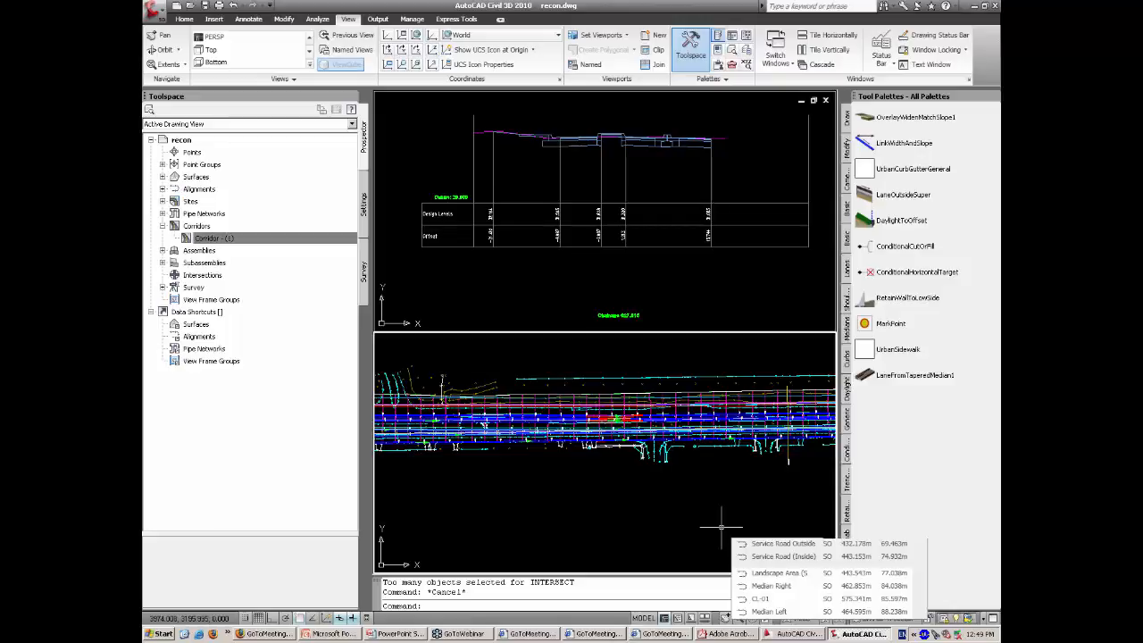
{"action": "left_click", "coordinate": [380, 637]}
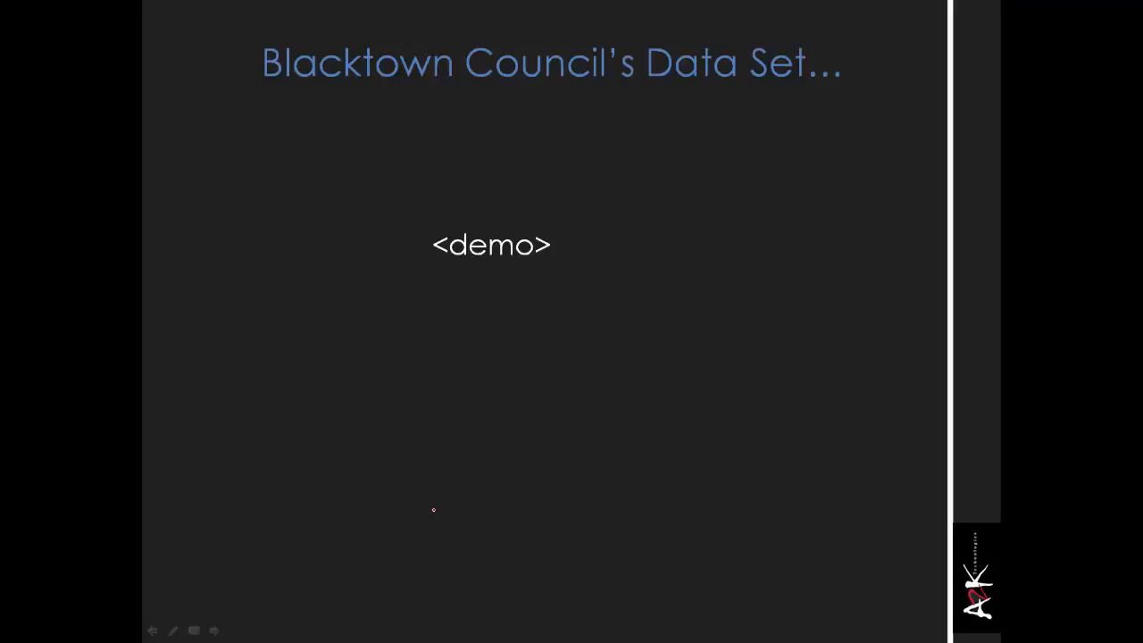